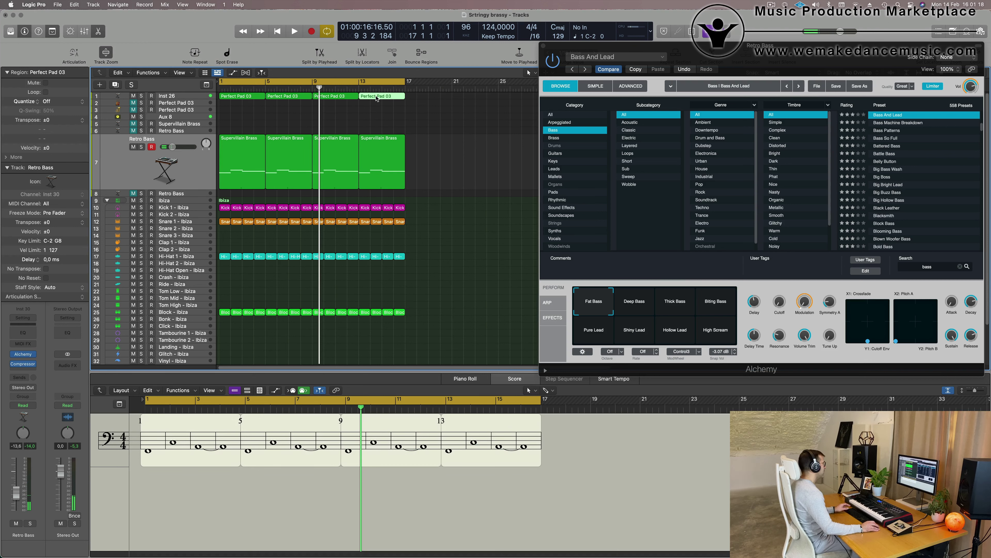
Step: Select the Inst 26 pad track, start playback of the loop and hide the open Alchemy window
{"action": "left_click", "coordinate": [187, 96]}
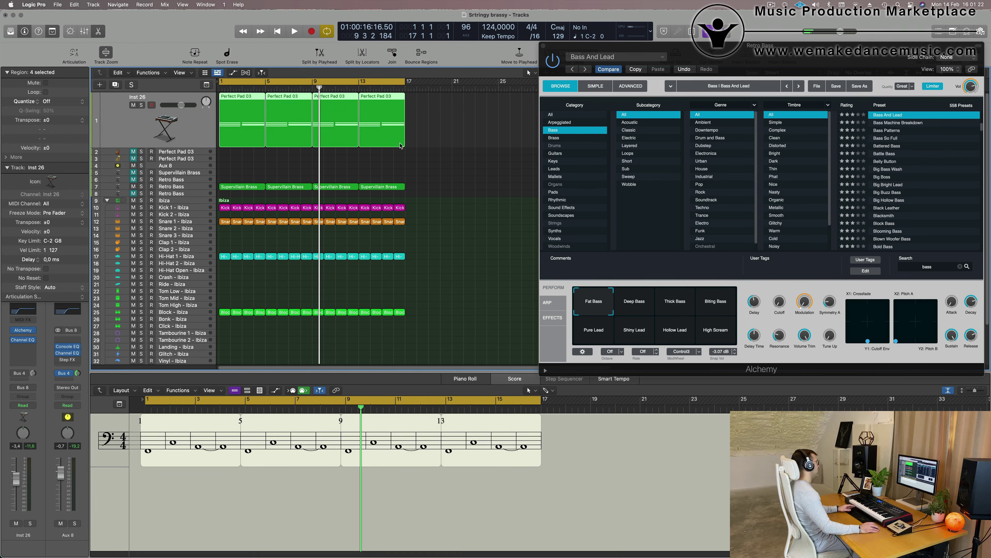
{"action": "left_click", "coordinate": [436, 159]}
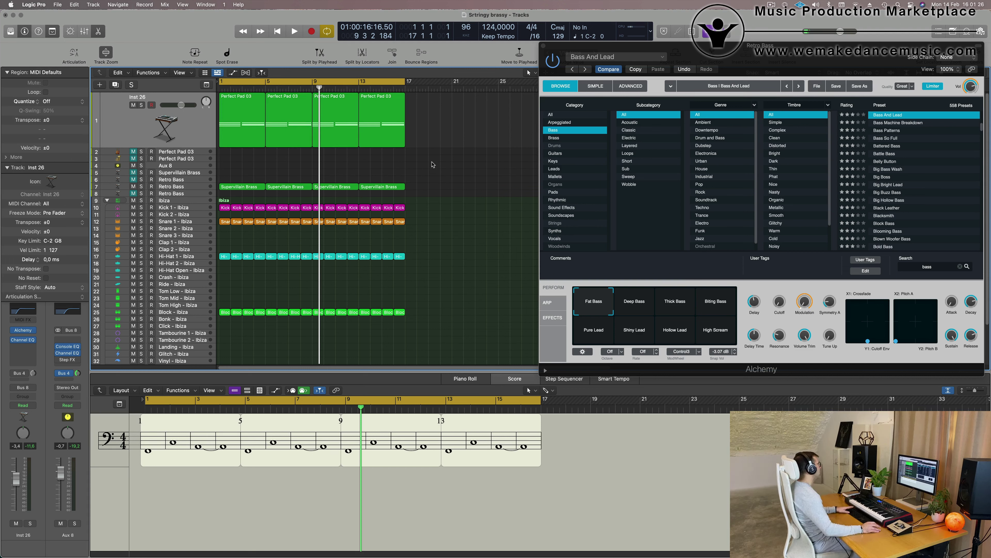
{"action": "key", "text": "space"}
{"action": "scroll", "coordinate": [266, 161], "scroll_direction": "up", "scroll_amount": 2}
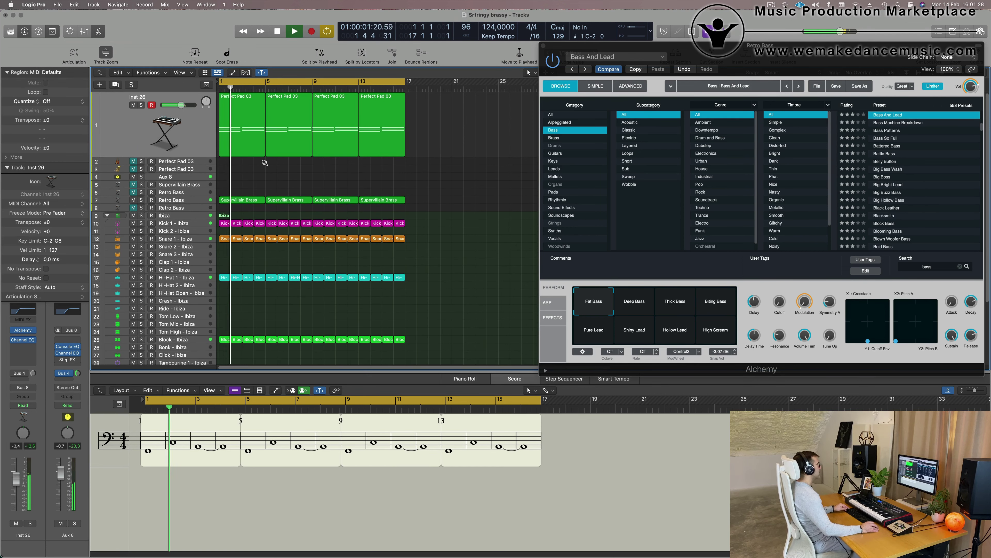
{"action": "scroll", "coordinate": [265, 162], "scroll_direction": "up", "scroll_amount": 2}
{"action": "key", "text": "v"}
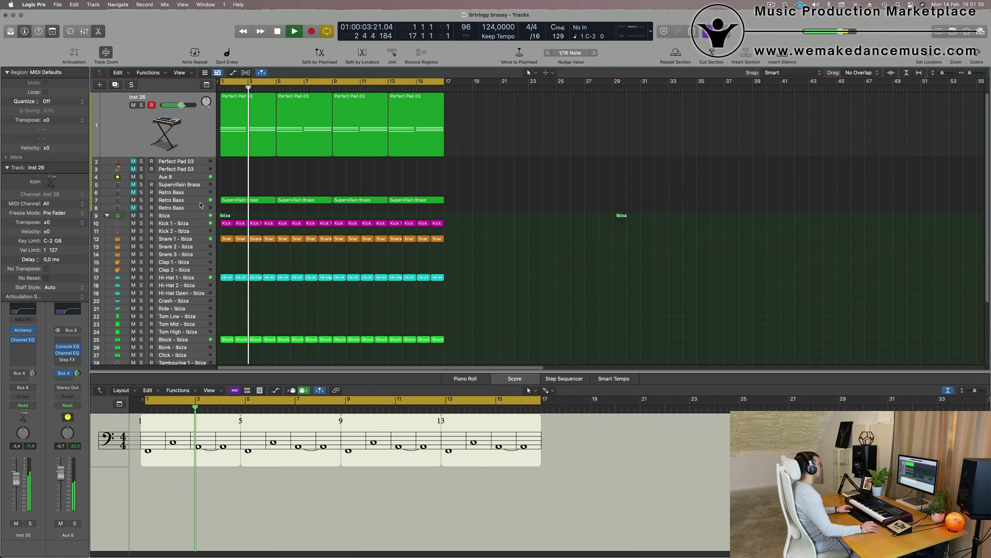
Step: Play the unmuted Retro Bass track from the start and inspect its Alchemy advanced settings, closing the plug-in window when done
{"action": "left_click", "coordinate": [201, 205]}
{"action": "key", "text": "Return"}
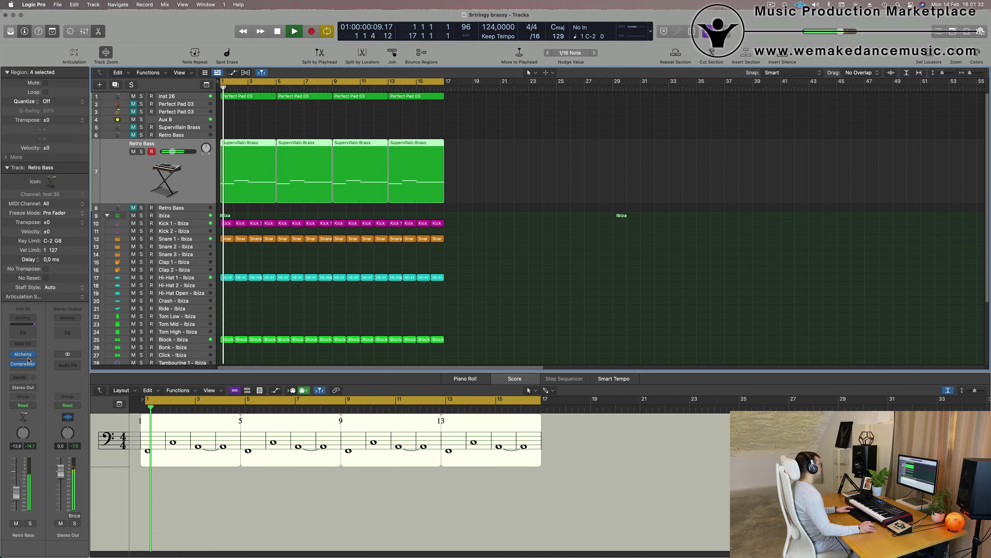
{"action": "left_click", "coordinate": [22, 356]}
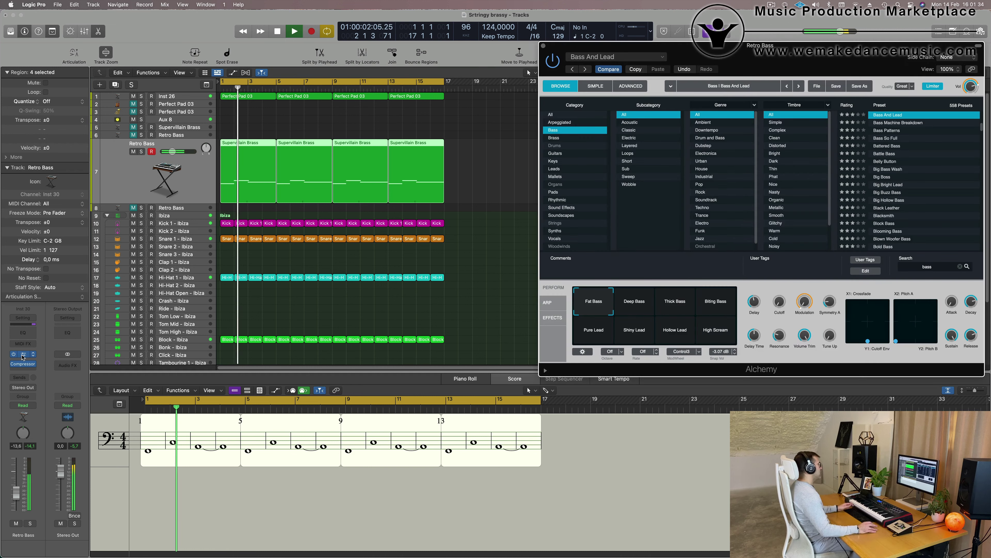
{"action": "left_click_drag", "start_coordinate": [814, 66], "coordinate": [661, 57]}
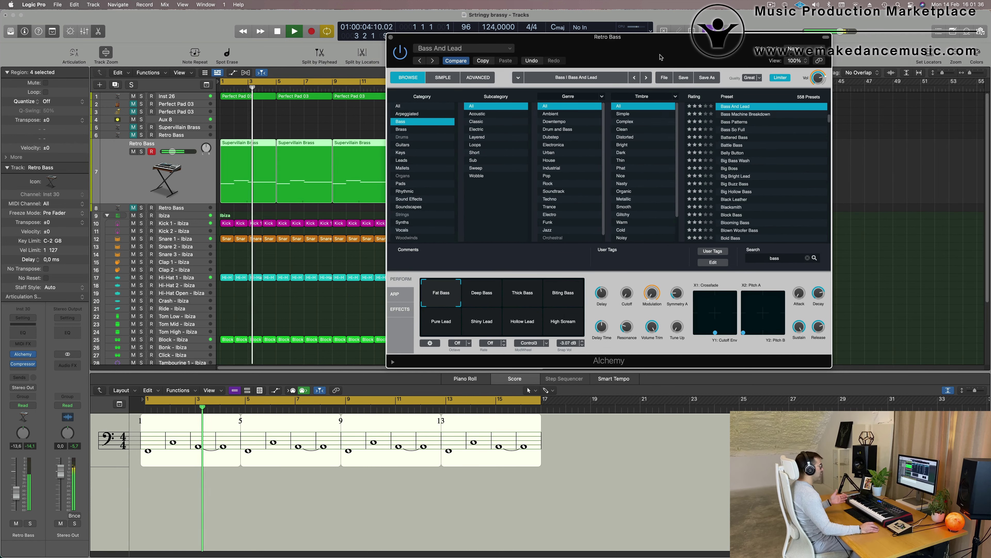
{"action": "left_click", "coordinate": [478, 78]}
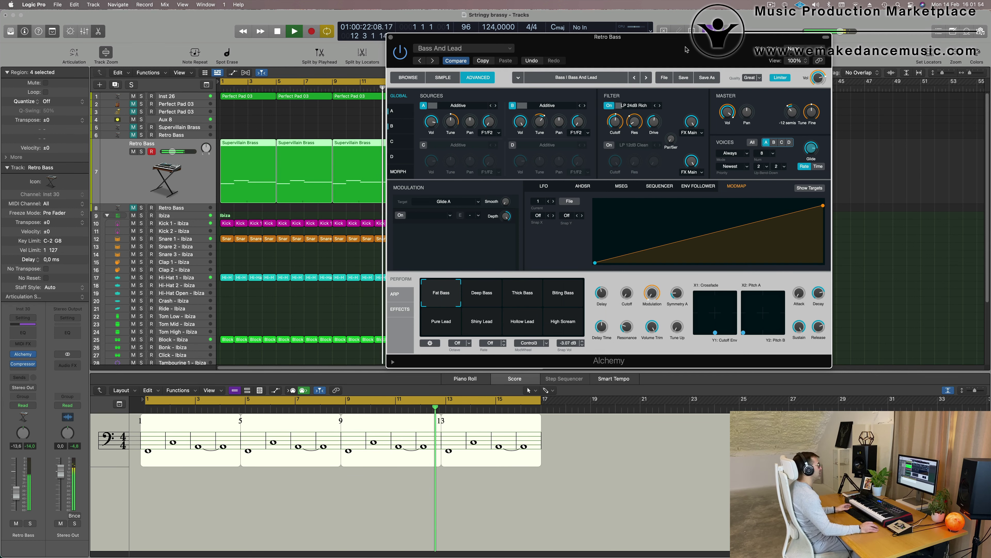
{"action": "left_click_drag", "start_coordinate": [687, 50], "coordinate": [495, 51]}
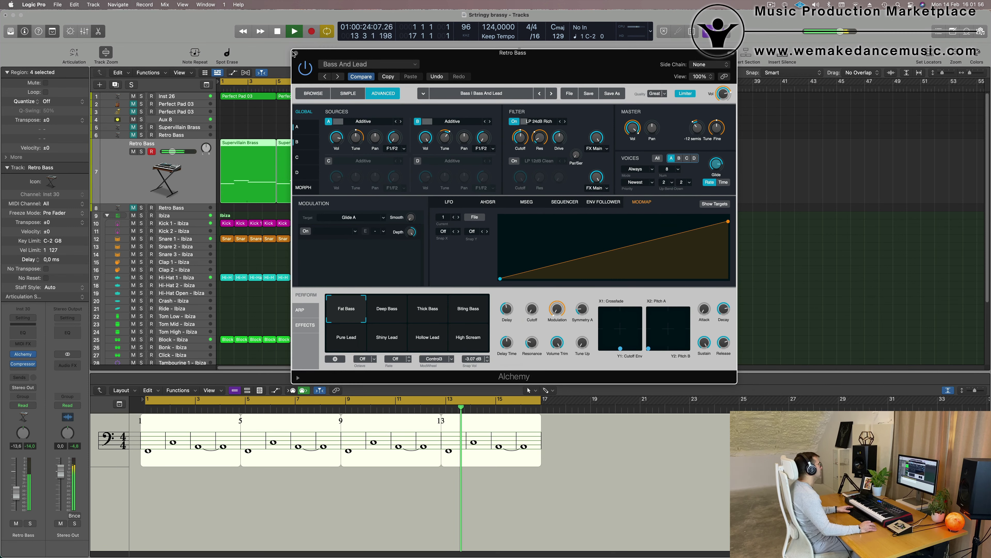
{"action": "key", "text": "super+w"}
Step: Audition the Inst 26 track in solo briefly and set its volume to -5.0 dB
{"action": "left_click", "coordinate": [171, 96]}
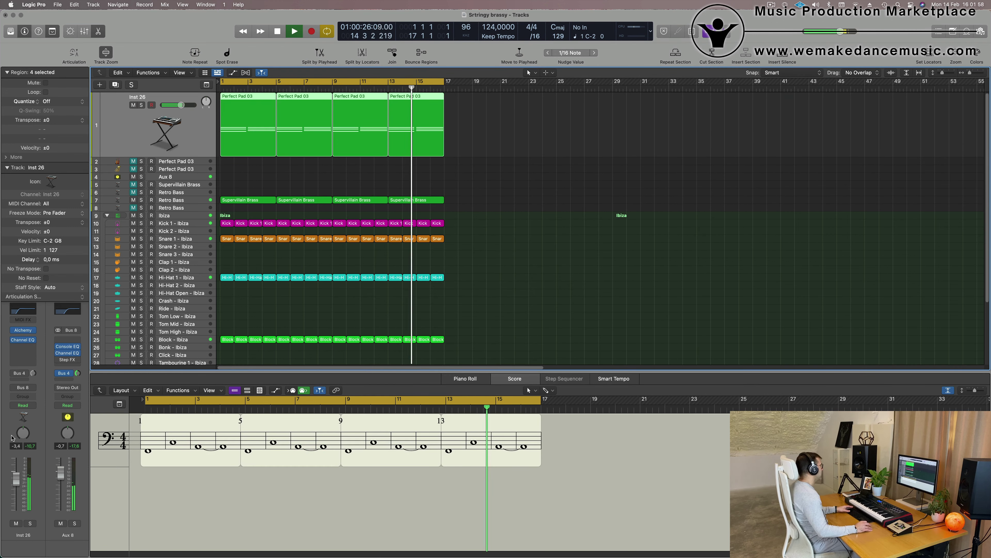
{"action": "left_click", "coordinate": [31, 523]}
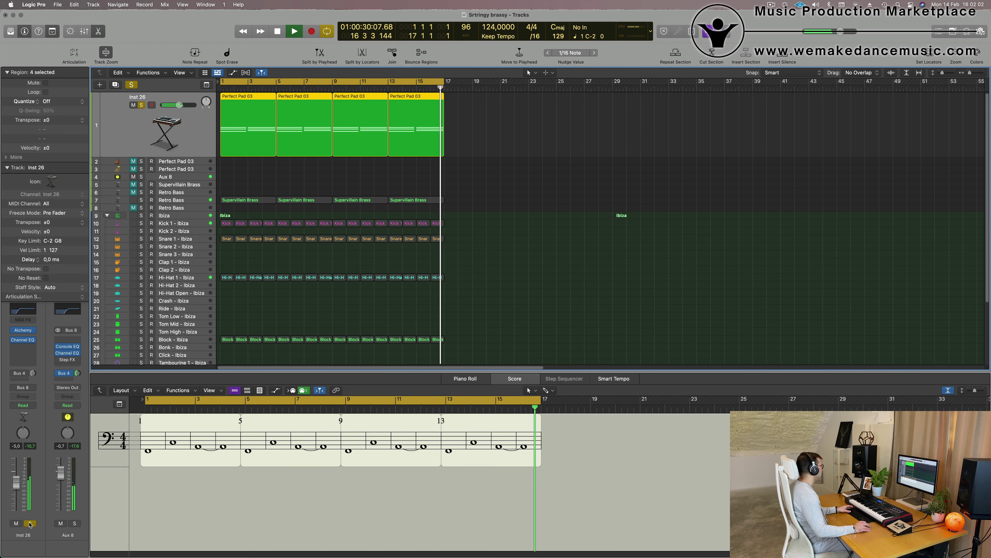
{"action": "left_click", "coordinate": [30, 524]}
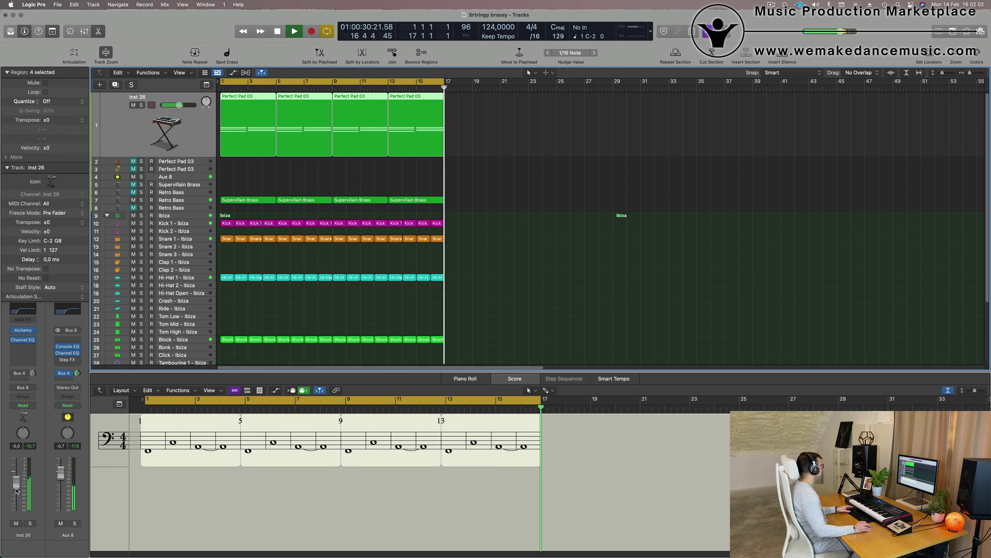
Step: Turn up the Inst 26 track's Bus 4 send and lower the track volume to -10.0 dB
{"action": "left_click", "coordinate": [34, 374]}
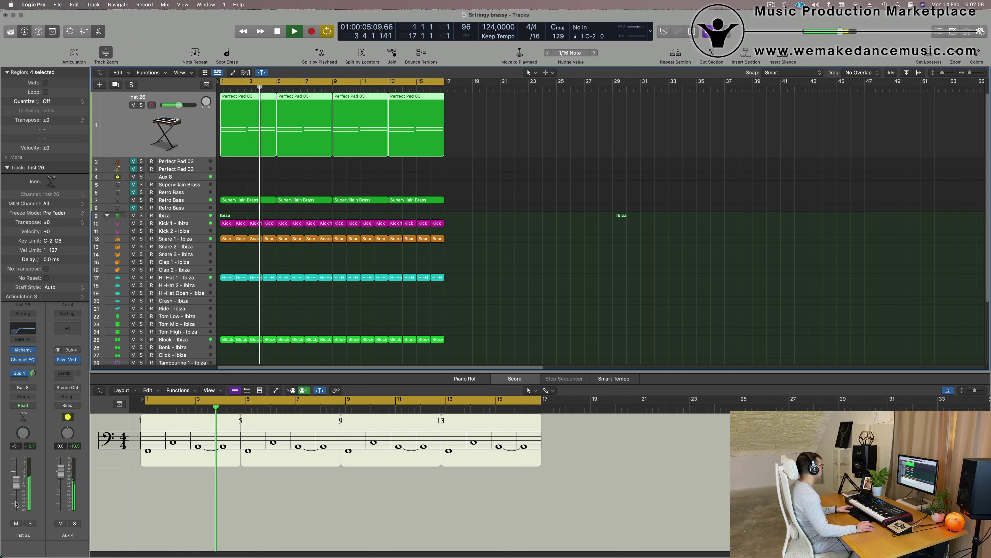
{"action": "left_click_drag", "start_coordinate": [16, 502], "coordinate": [15, 513]}
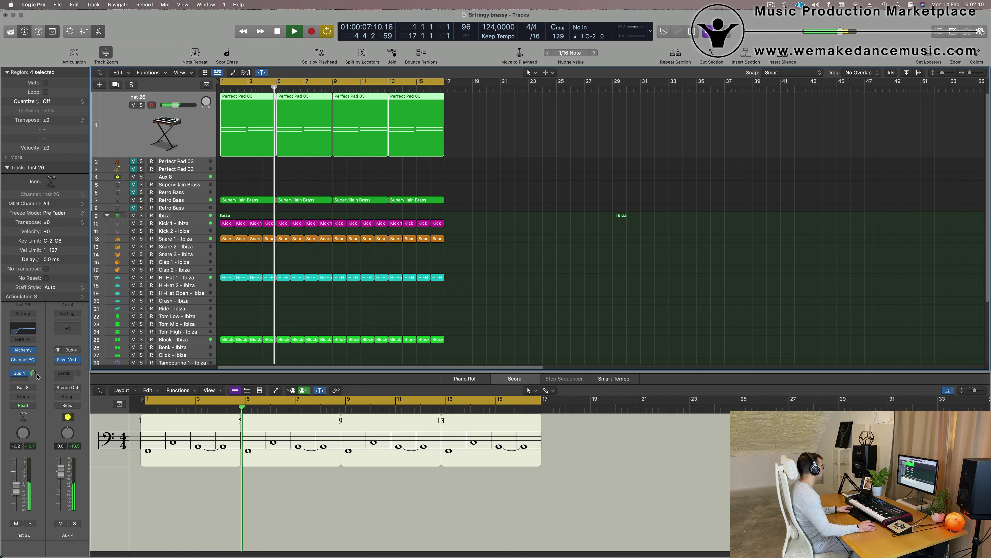
{"action": "left_click_drag", "start_coordinate": [34, 373], "coordinate": [34, 375]}
{"action": "left_click_drag", "start_coordinate": [16, 488], "coordinate": [16, 489]}
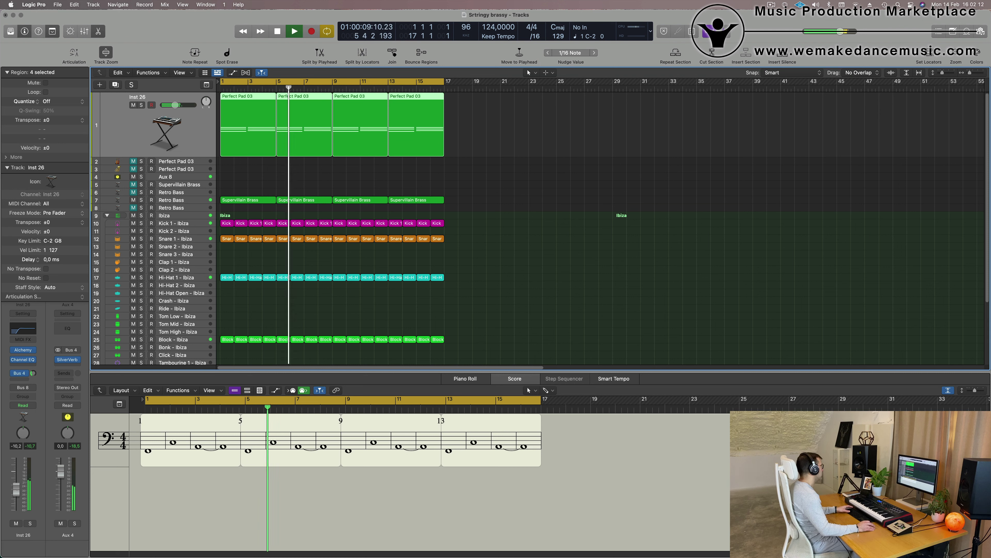
{"action": "left_click", "coordinate": [471, 199]}
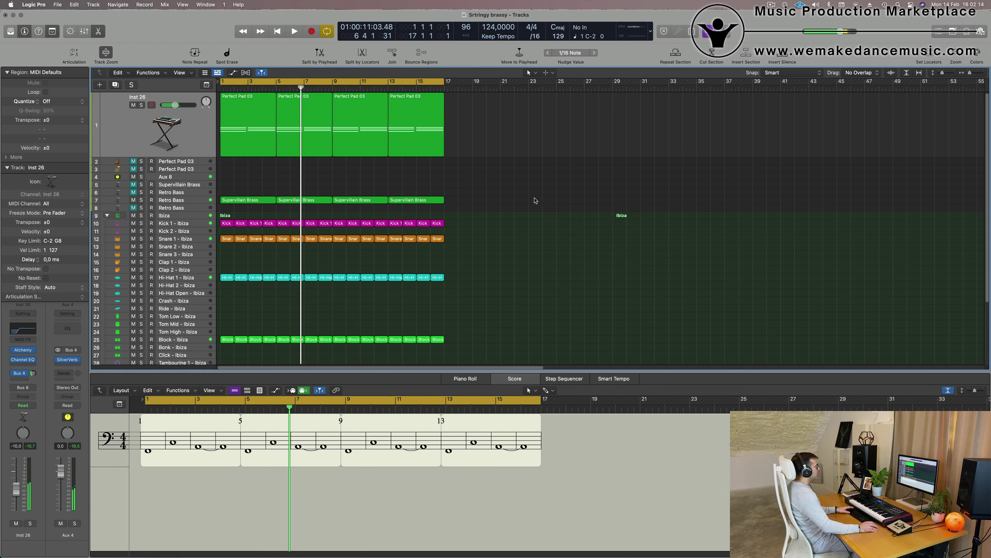
Step: Play the loop from the start and select the muted Retro Bass track directly below Supervillain Brass
{"action": "key", "text": "Return"}
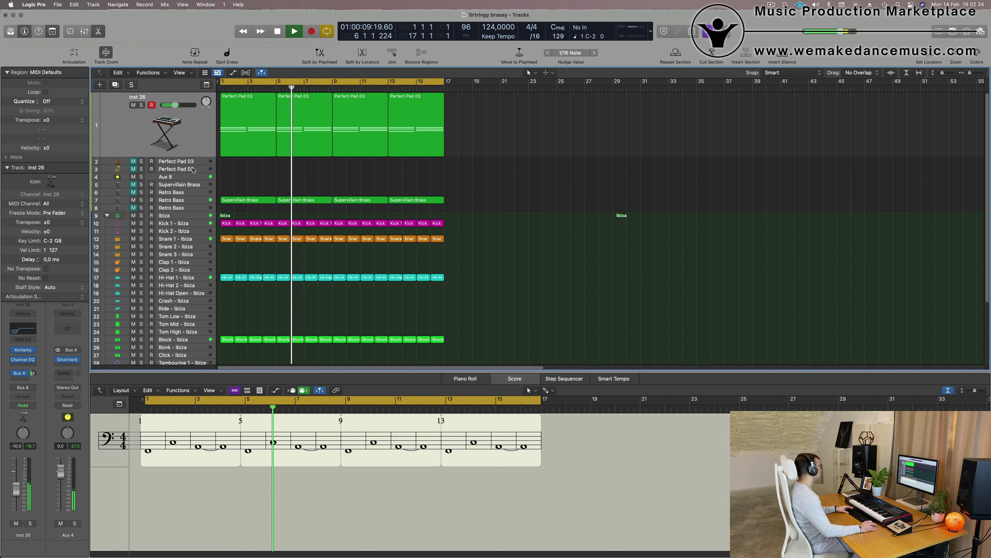
{"action": "left_click", "coordinate": [185, 185]}
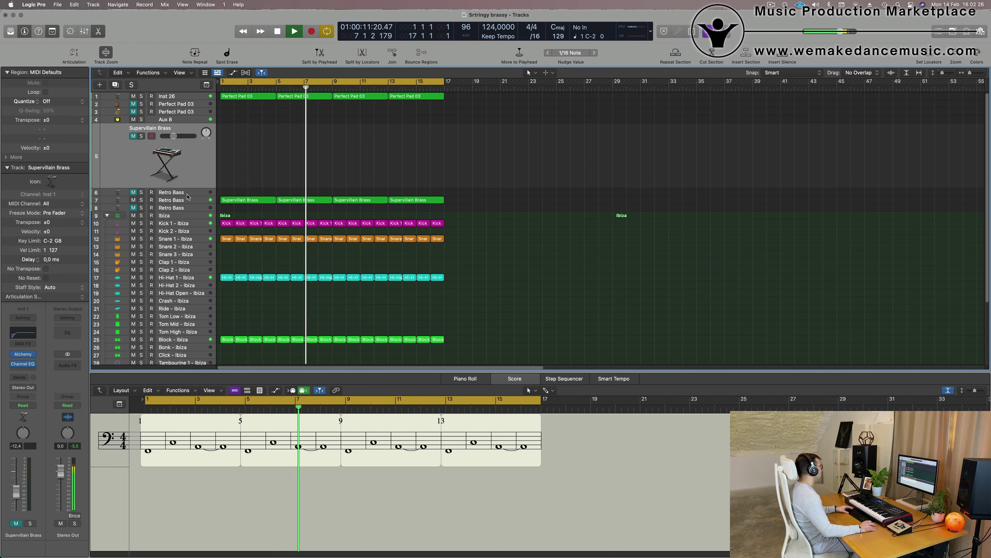
{"action": "left_click", "coordinate": [193, 192]}
{"action": "key", "text": "Return"}
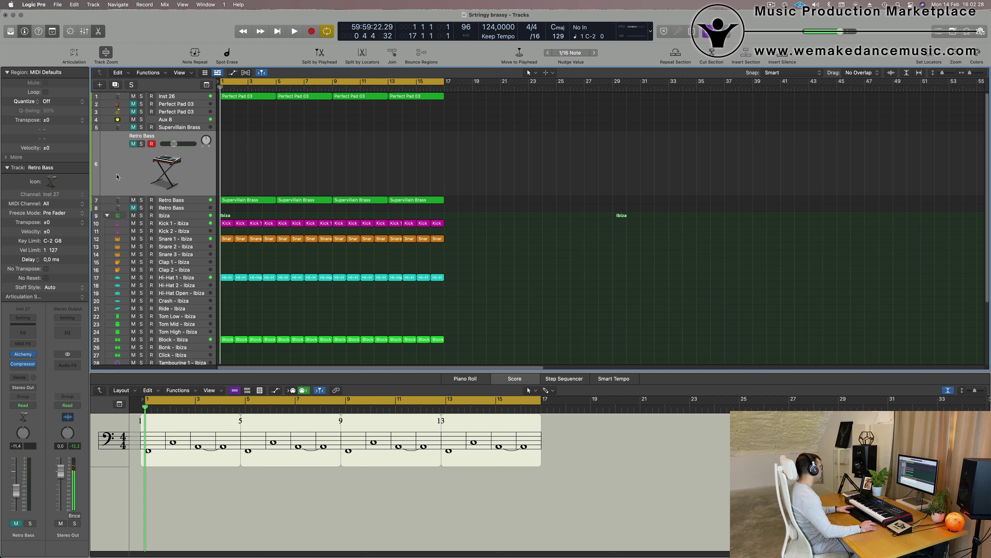
{"action": "left_click", "coordinate": [27, 353]}
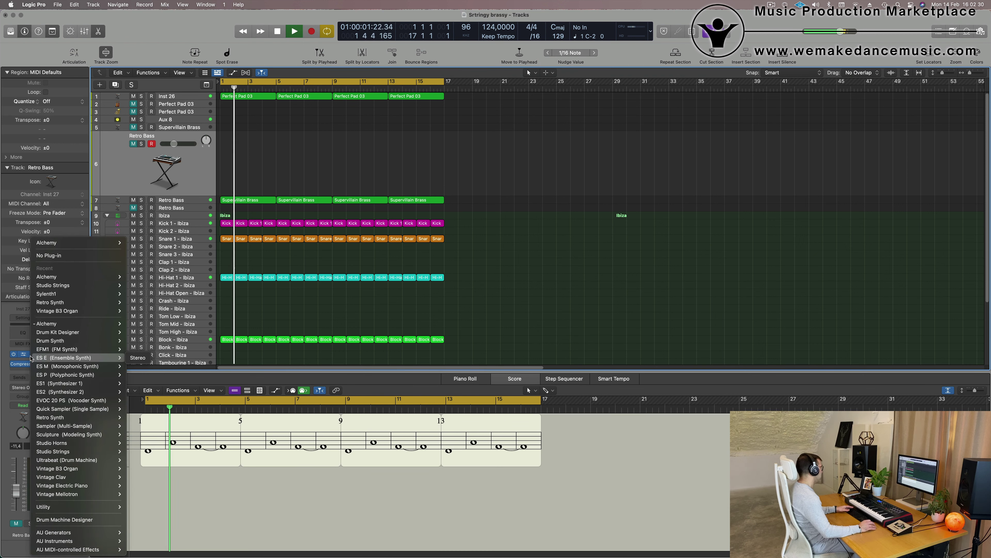
{"action": "left_click", "coordinate": [25, 346]}
{"action": "left_click", "coordinate": [33, 354]}
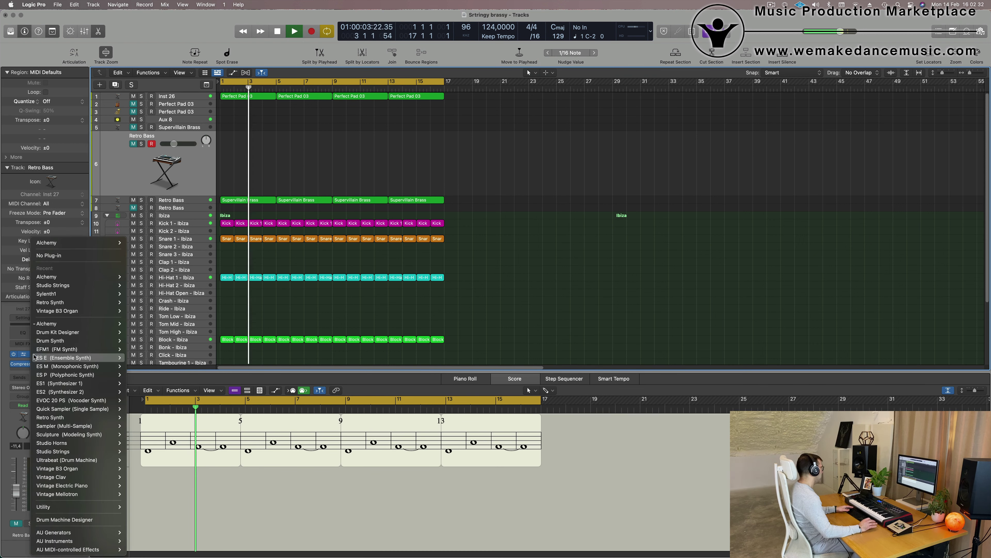
{"action": "left_click", "coordinate": [4, 343]}
{"action": "left_click", "coordinate": [36, 318]}
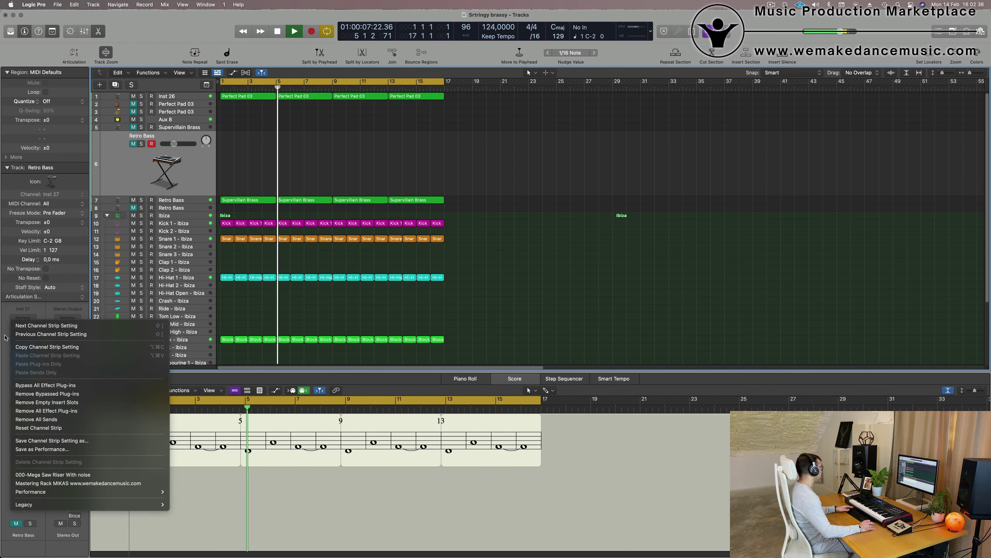
{"action": "left_click", "coordinate": [32, 346]}
Step: Insert an Arpeggiator MIDI effect on the selected Retro Bass track and move its window clear of the regions
{"action": "left_click", "coordinate": [31, 345]}
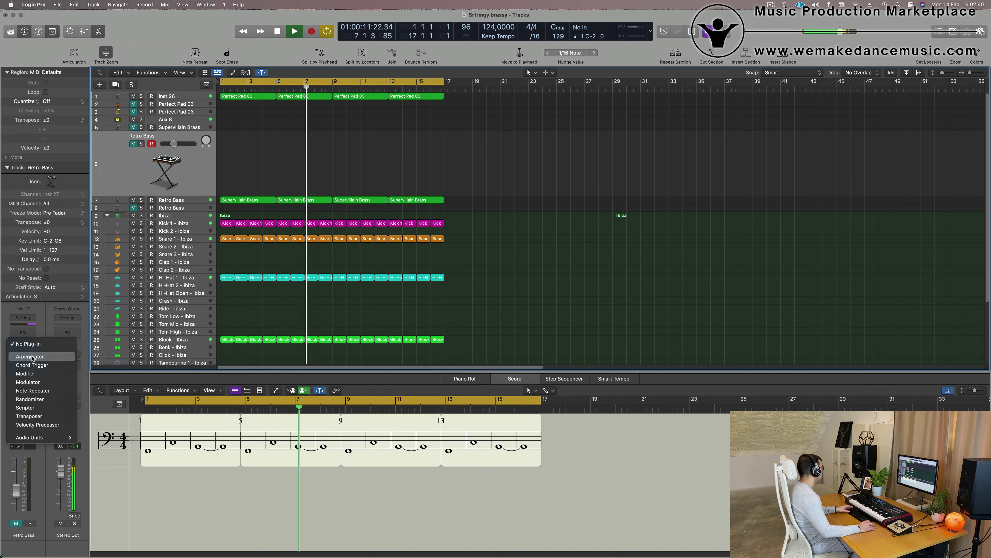
{"action": "key", "text": "Escape"}
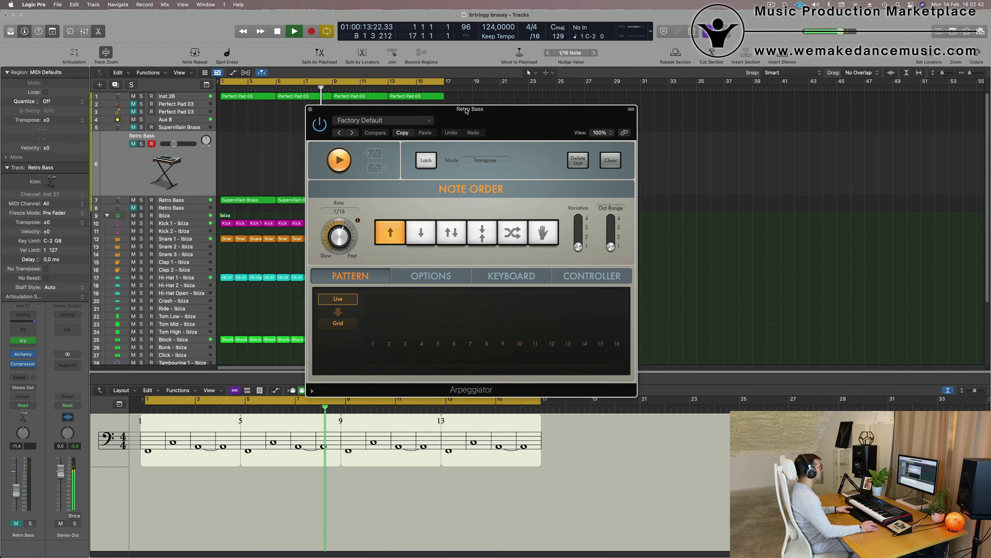
{"action": "left_click_drag", "start_coordinate": [467, 111], "coordinate": [728, 124]}
Step: Stop playback, copy the first Supervillain Brass region onto the arpeggiated Retro Bass track and open the copy in the Piano Roll
{"action": "key", "text": "space"}
{"action": "left_click_drag", "start_coordinate": [251, 199], "coordinate": [247, 160]}
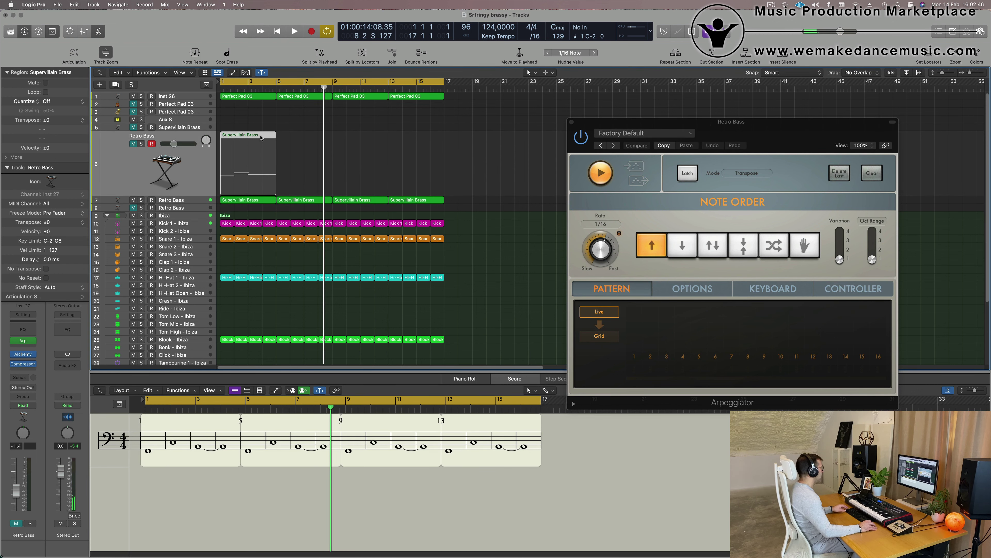
{"action": "double_click", "coordinate": [261, 138]}
Step: Duplicate the region's three bass notes one octave higher
{"action": "left_click_drag", "start_coordinate": [250, 442], "coordinate": [412, 543]}
{"action": "scroll", "coordinate": [408, 535], "scroll_direction": "up", "scroll_amount": 5}
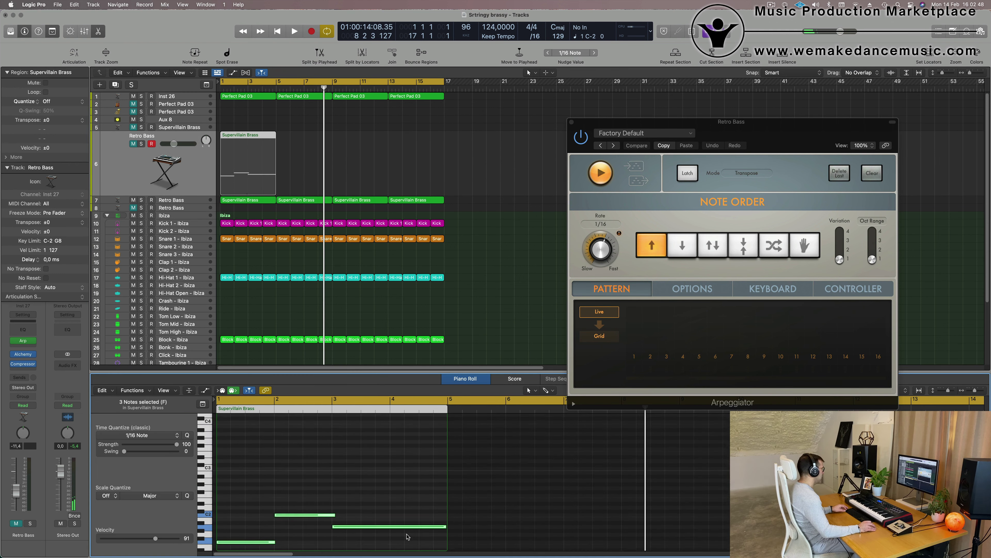
{"action": "scroll", "coordinate": [309, 516], "scroll_direction": "down", "scroll_amount": 2}
{"action": "left_click_drag", "start_coordinate": [251, 543], "coordinate": [251, 497]}
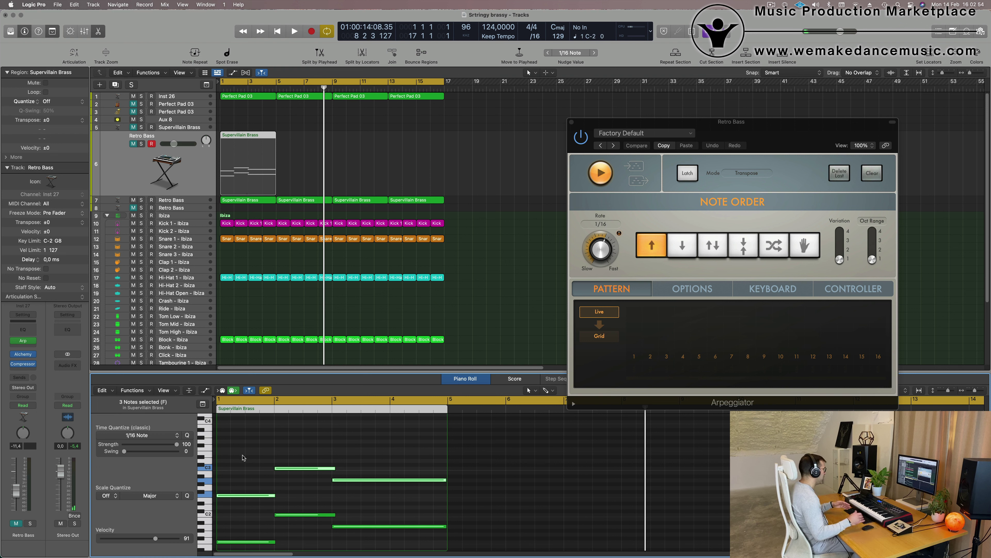
{"action": "left_click", "coordinate": [426, 163]}
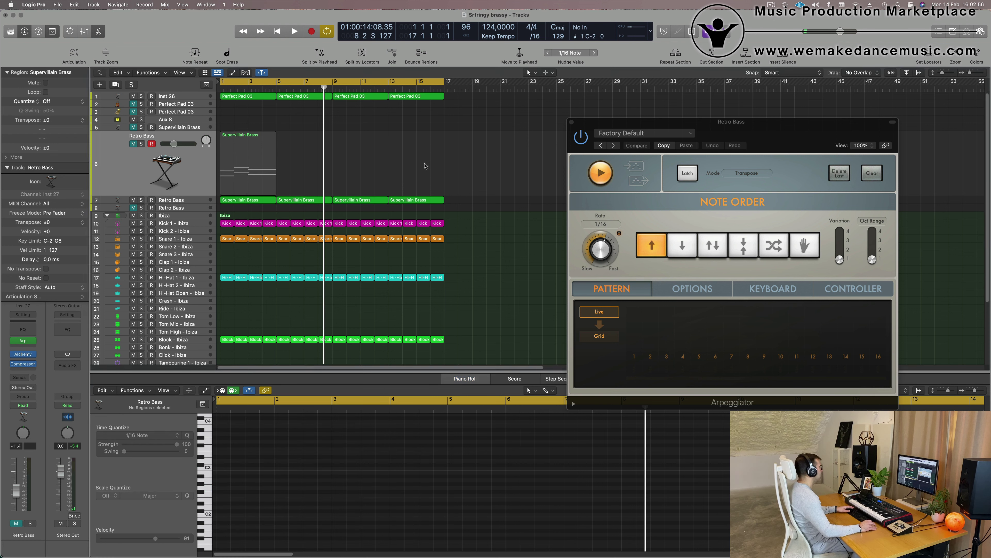
Step: Unmute the arpeggiated Retro Bass track and play it with the loop from the start
{"action": "left_click", "coordinate": [126, 146]}
{"action": "left_click", "coordinate": [133, 144]}
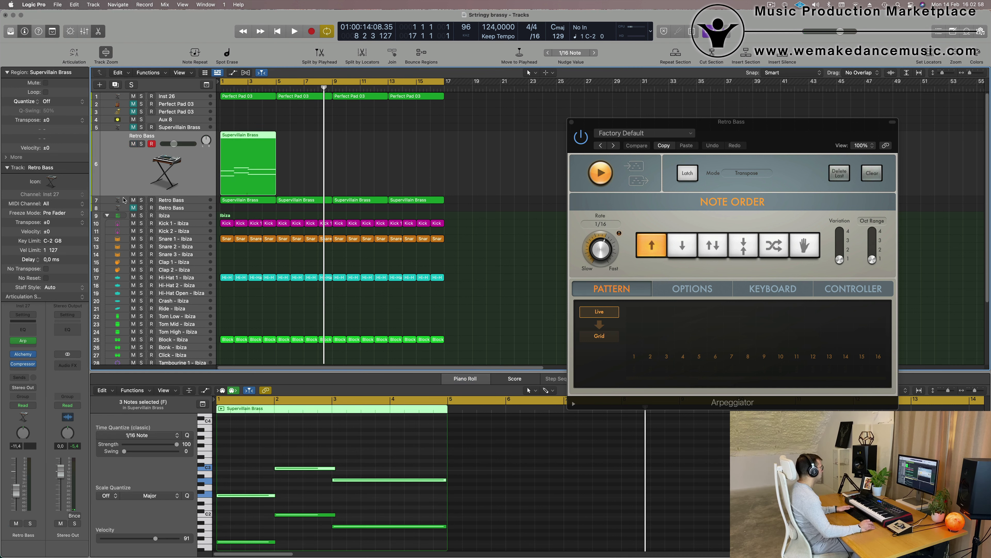
{"action": "key", "text": "space"}
{"action": "left_click_drag", "start_coordinate": [771, 133], "coordinate": [679, 118]}
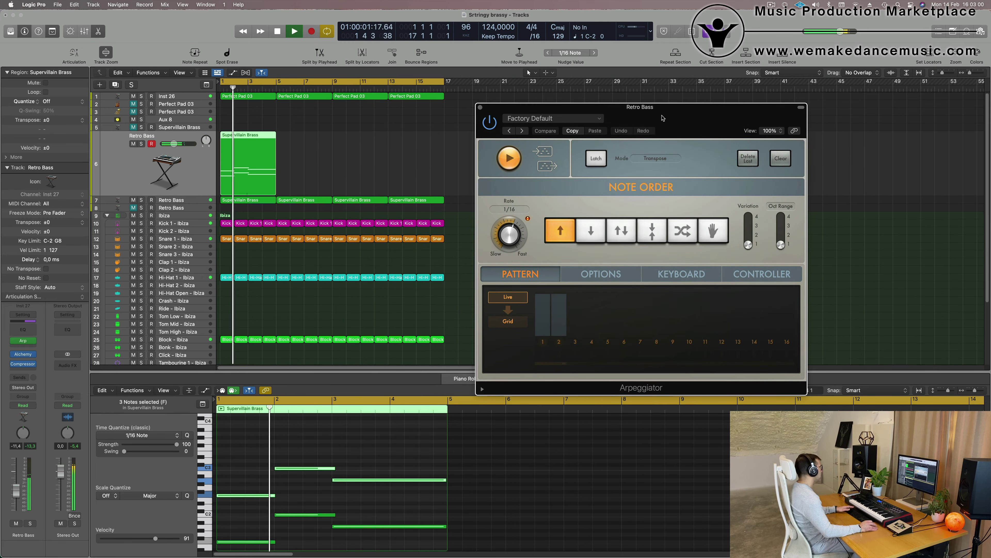
{"action": "key", "text": "space"}
{"action": "left_click", "coordinate": [9, 264]}
{"action": "key", "text": "space"}
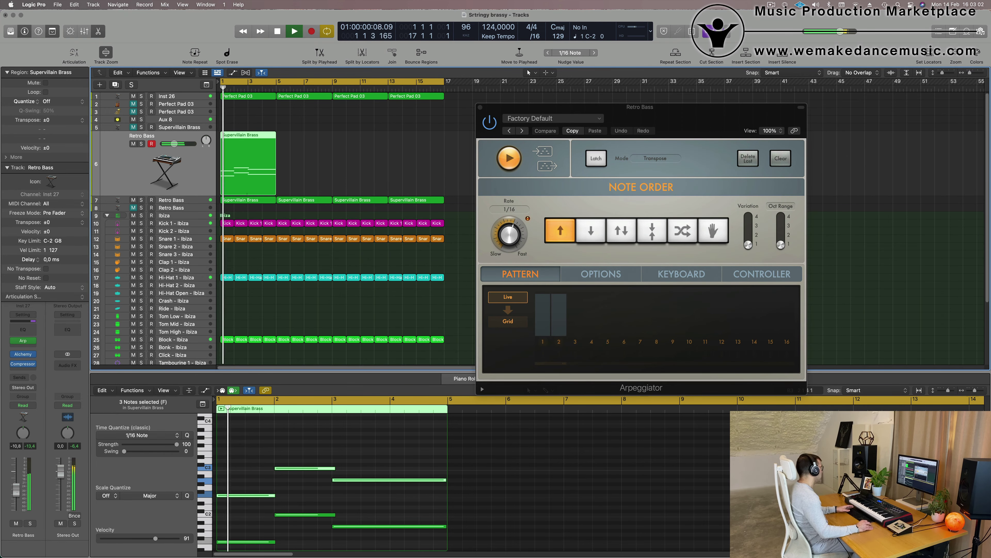
Step: Set the arpeggiated Retro Bass track's volume to -12.0 dB and close the Arpeggiator window
{"action": "left_click_drag", "start_coordinate": [15, 496], "coordinate": [16, 494]}
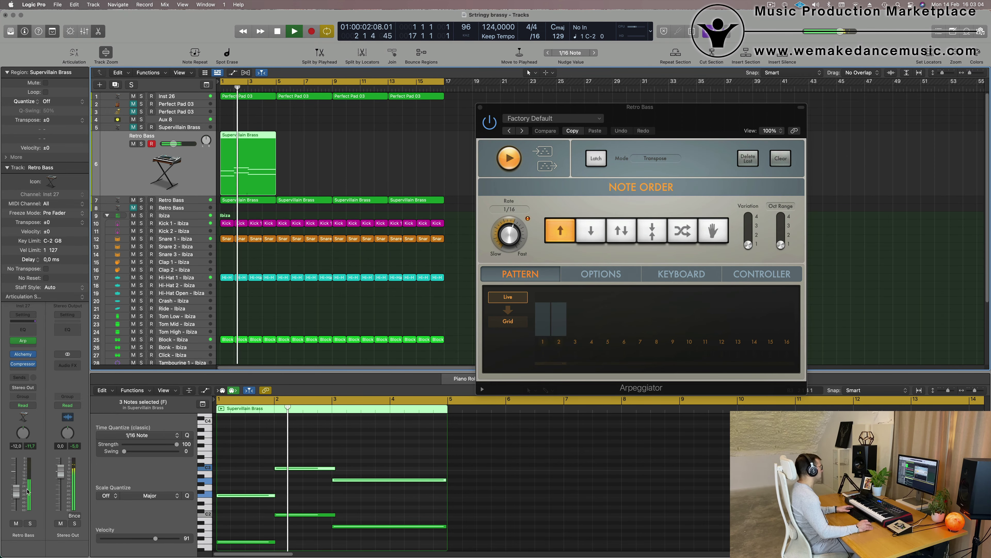
{"action": "left_click_drag", "start_coordinate": [686, 117], "coordinate": [658, 132]}
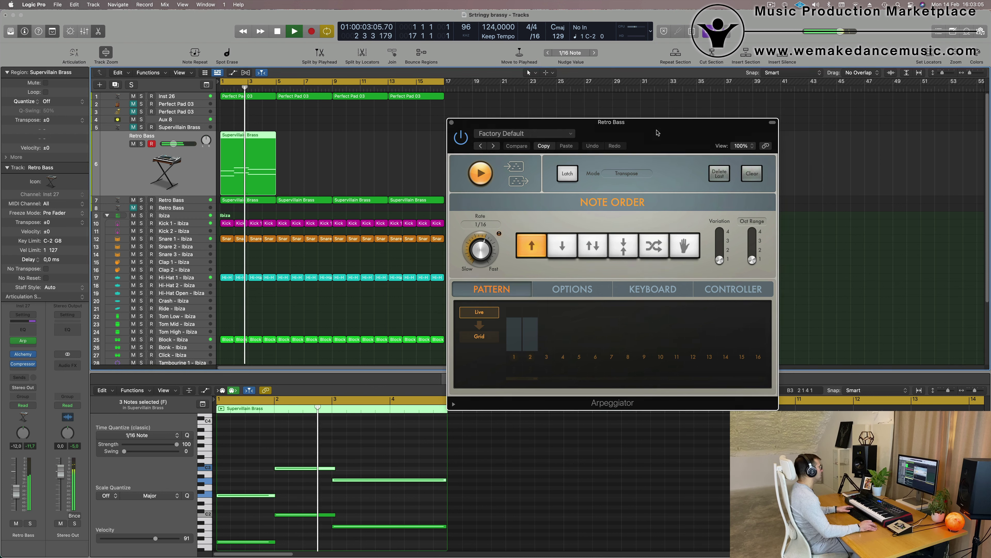
{"action": "left_click", "coordinate": [451, 122]}
Step: Return to the start, stop playback and transpose all six notes of the arpeggiated Retro Bass region up one octave
{"action": "key", "text": "Return"}
{"action": "key", "text": "space"}
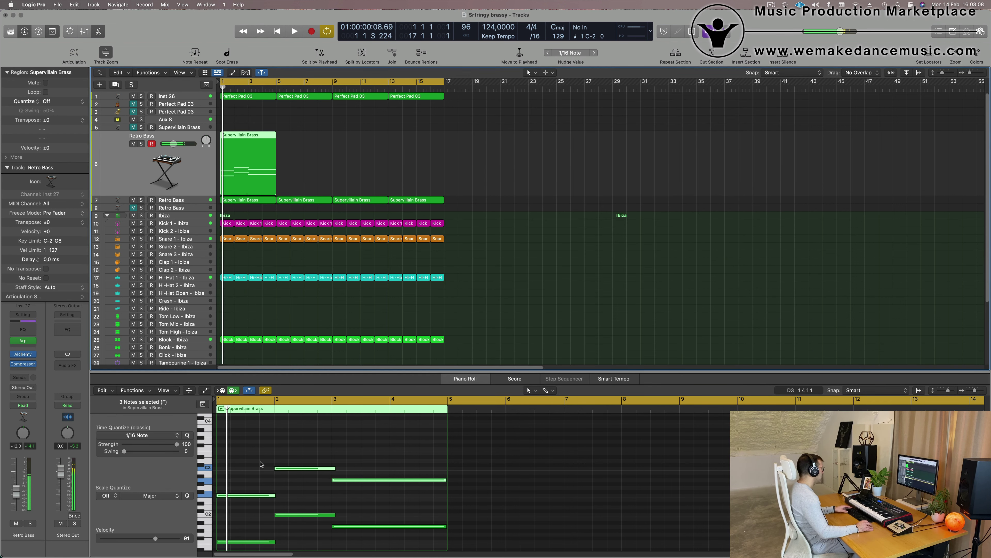
{"action": "left_click", "coordinate": [261, 464]}
{"action": "key", "text": "super+a"}
{"action": "key", "text": "shift+alt+Up"}
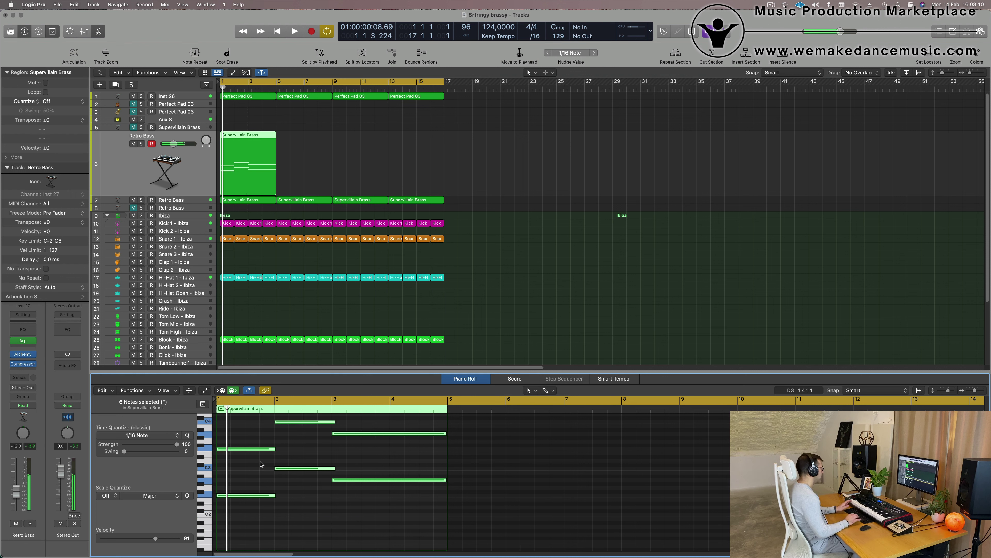
Step: Set the arpeggiated Retro Bass track's volume to -15.0 dB during playback, open its Alchemy instrument and stop playback
{"action": "key", "text": "space"}
{"action": "left_click", "coordinate": [147, 168]}
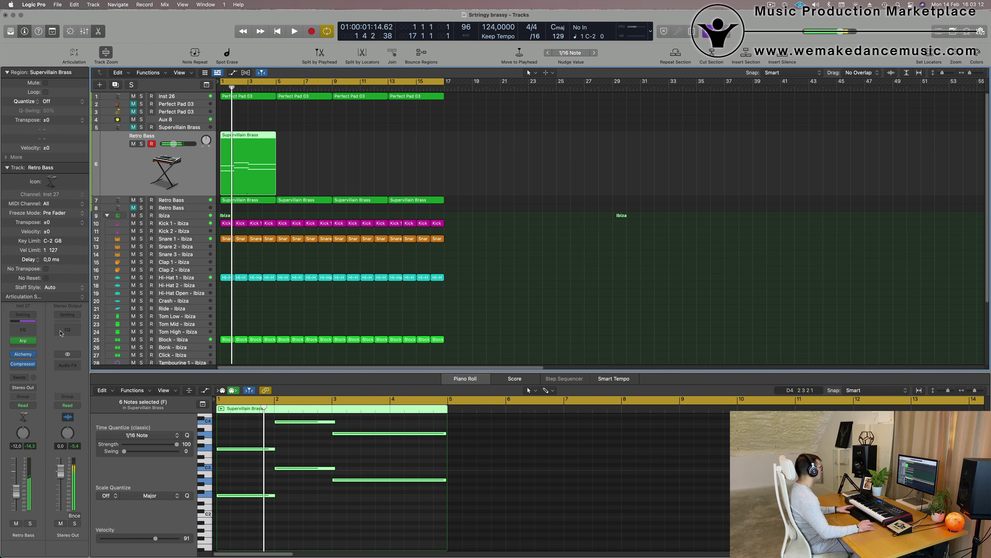
{"action": "key", "text": "Return"}
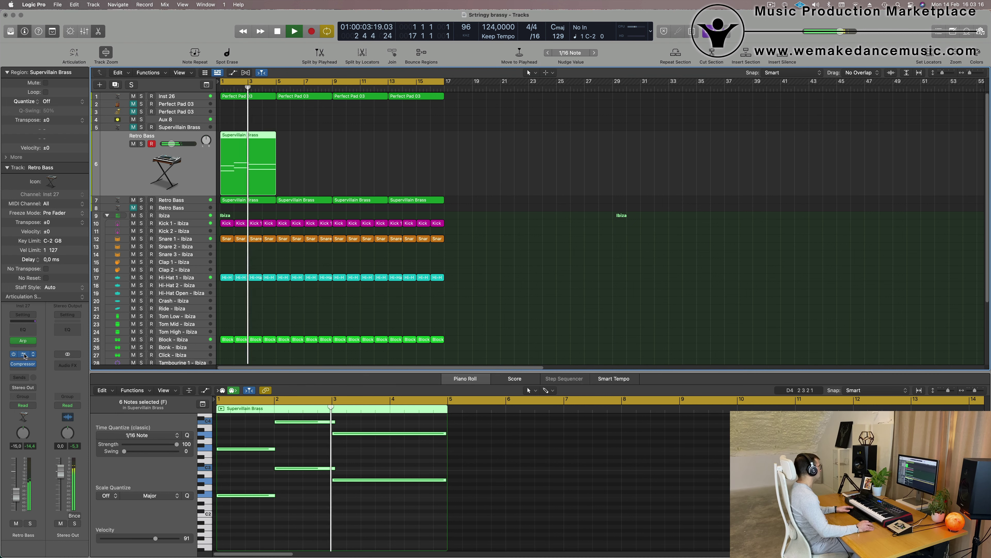
{"action": "key", "text": "space"}
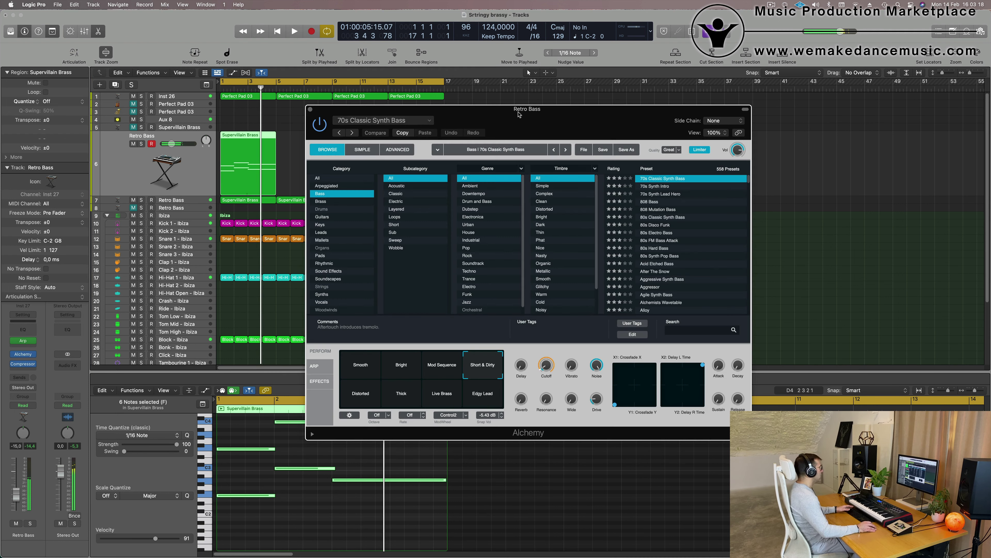
Step: Repeat the arpeggiated Retro Bass region three times to fill the 16-bar loop, keeping the Alchemy window clear of the regions
{"action": "left_click_drag", "start_coordinate": [520, 111], "coordinate": [701, 112]}
{"action": "left_click_drag", "start_coordinate": [383, 144], "coordinate": [234, 169]}
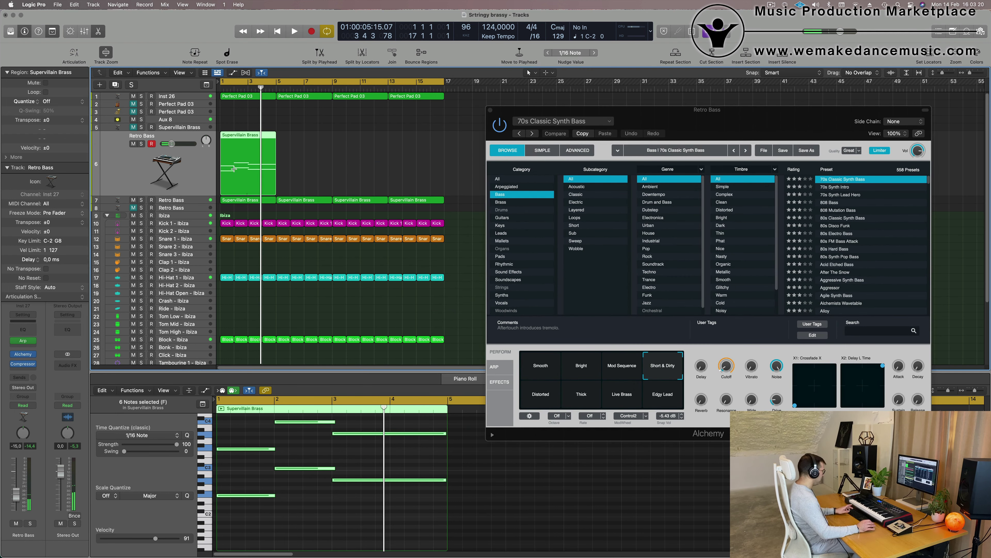
{"action": "key", "text": "super+r"}
{"action": "key", "text": "super+r"}
{"action": "key", "text": "super+r"}
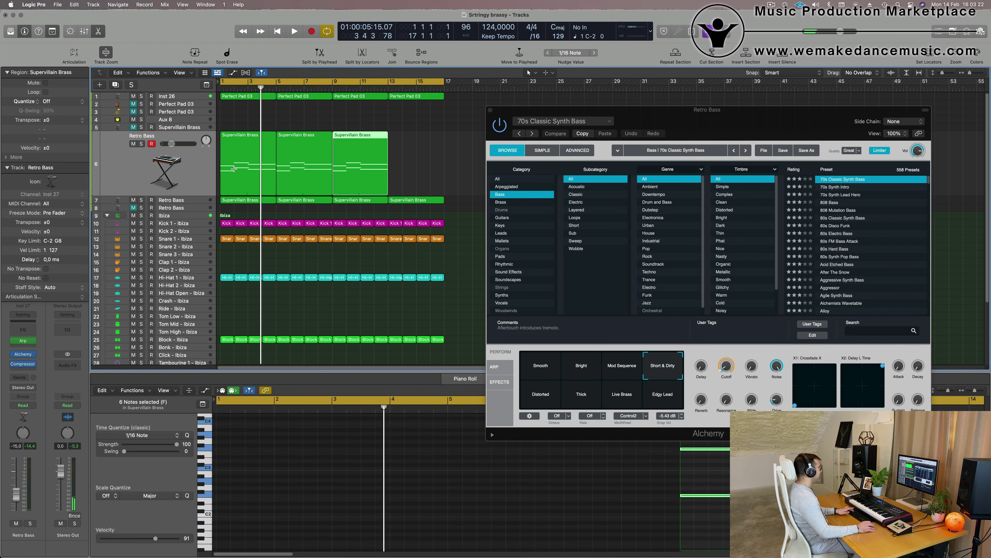
{"action": "left_click_drag", "start_coordinate": [720, 120], "coordinate": [753, 95]}
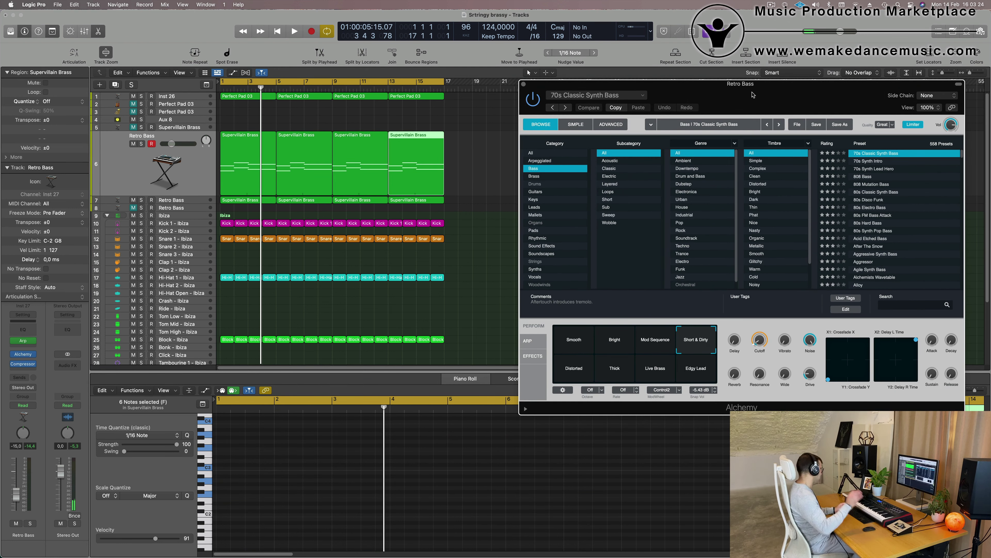
{"action": "left_click_drag", "start_coordinate": [753, 95], "coordinate": [783, 67]}
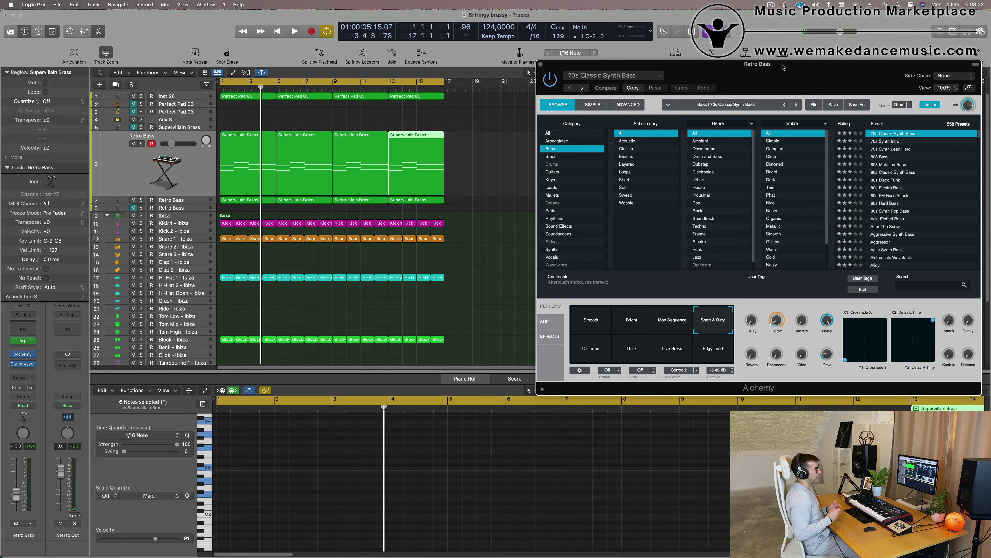
Step: Play the loop from the start, set Alchemy's Cutoff on the arpeggiated Retro Bass to about 12% and close the window
{"action": "key", "text": "space"}
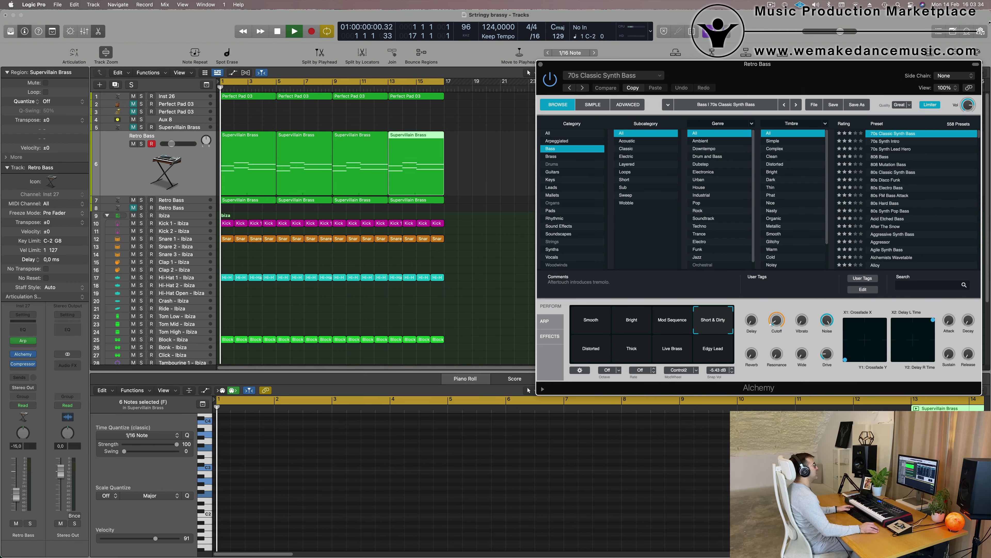
{"action": "left_click_drag", "start_coordinate": [806, 71], "coordinate": [773, 86]}
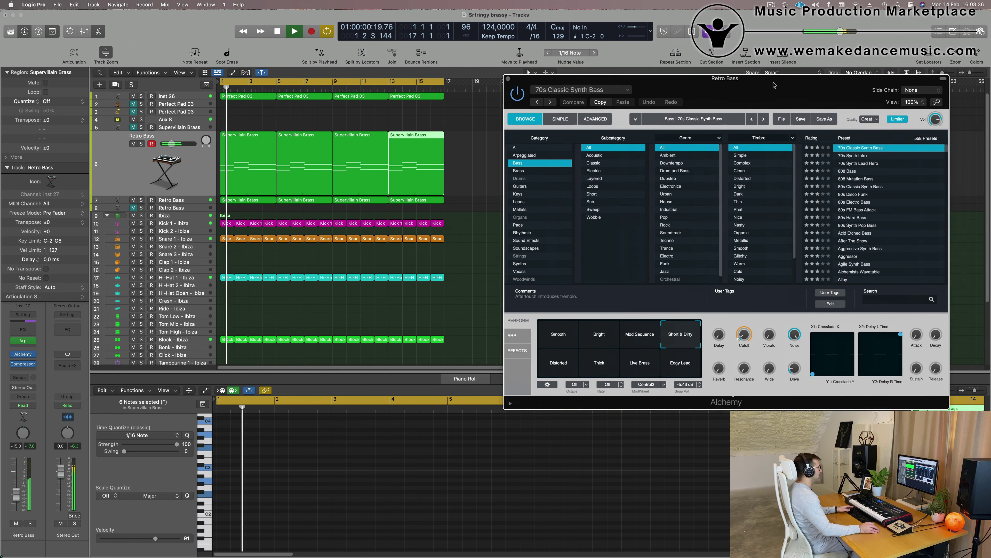
{"action": "key", "text": "space"}
{"action": "left_click", "coordinate": [125, 178]}
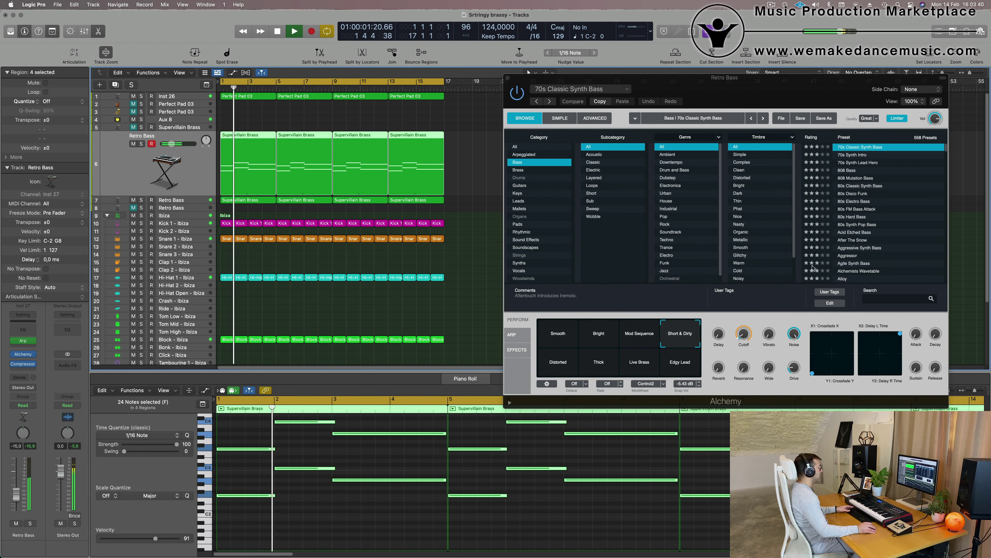
{"action": "left_click_drag", "start_coordinate": [744, 333], "coordinate": [745, 336]}
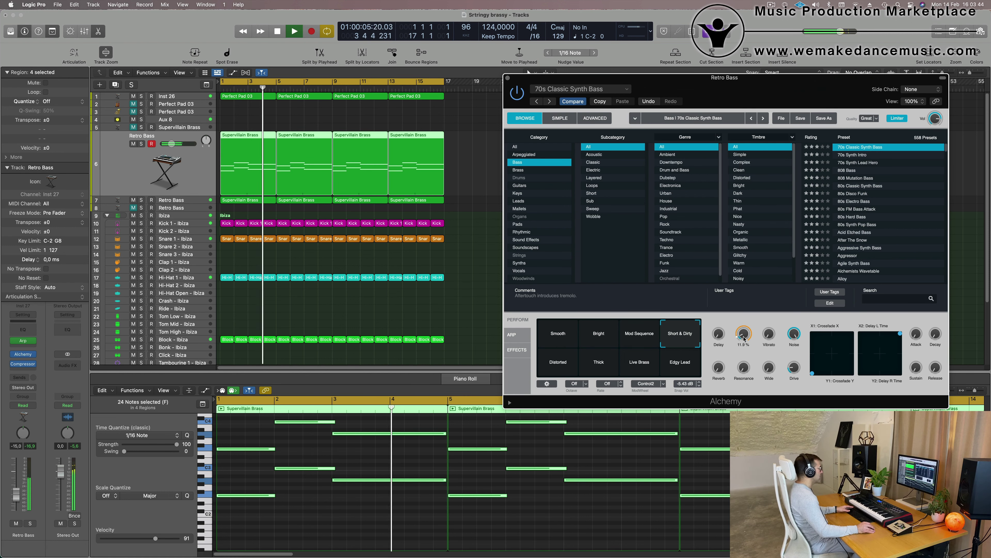
{"action": "left_click_drag", "start_coordinate": [508, 80], "coordinate": [387, 147]}
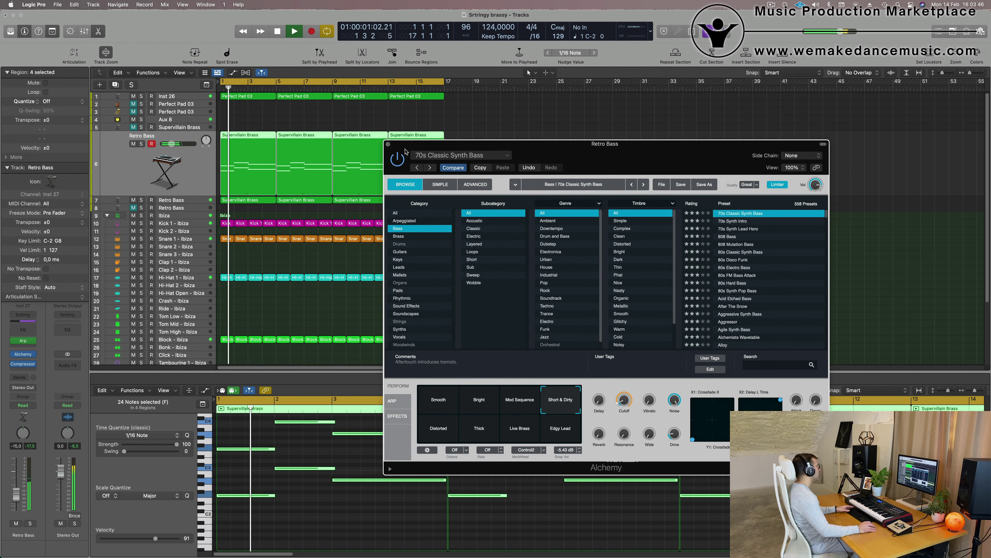
{"action": "left_click", "coordinate": [388, 144]}
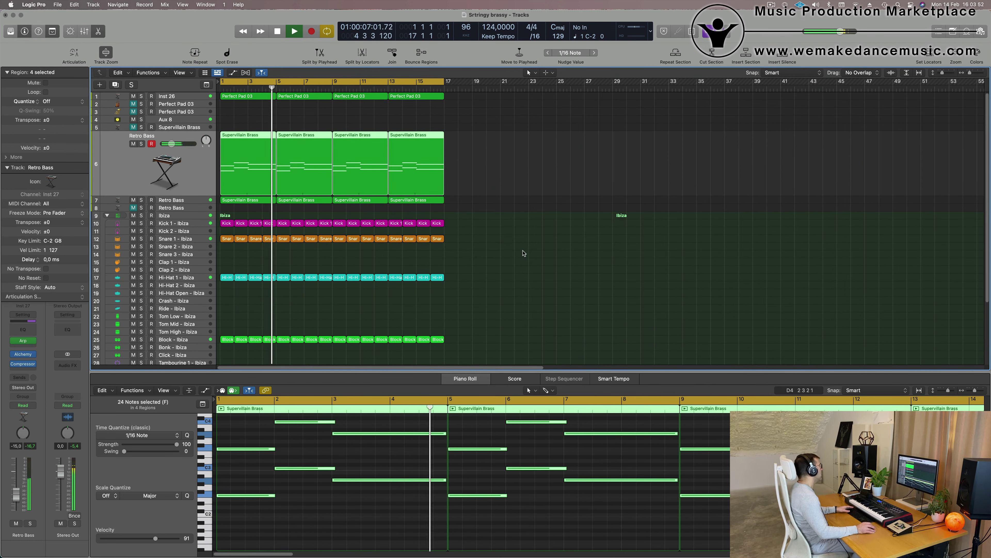
Step: Copy the first arpeggiated Retro Bass region to the muted Perfect Pad 03 strings track and transpose its six notes up one octave
{"action": "left_click", "coordinate": [253, 136]}
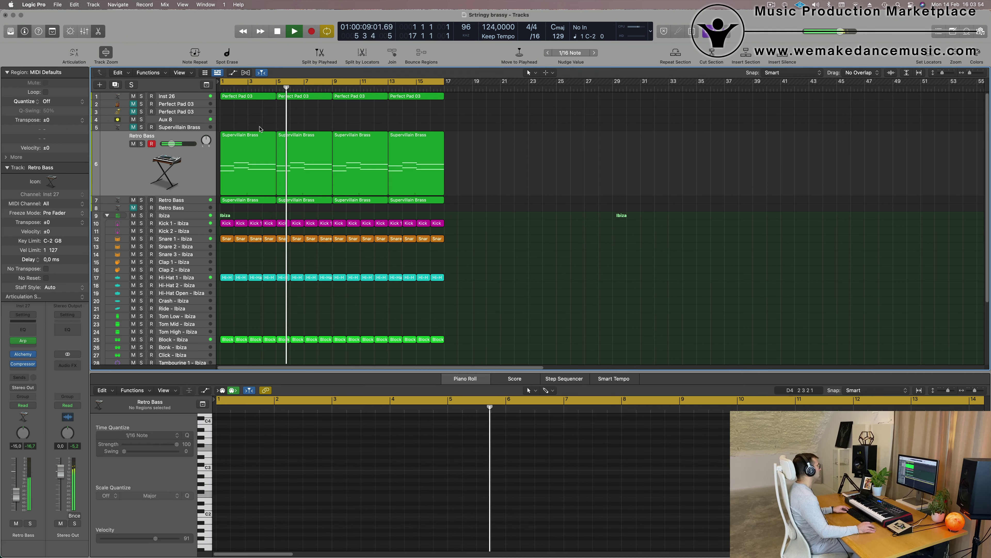
{"action": "left_click_drag", "start_coordinate": [254, 137], "coordinate": [253, 105]}
{"action": "left_click", "coordinate": [266, 470]}
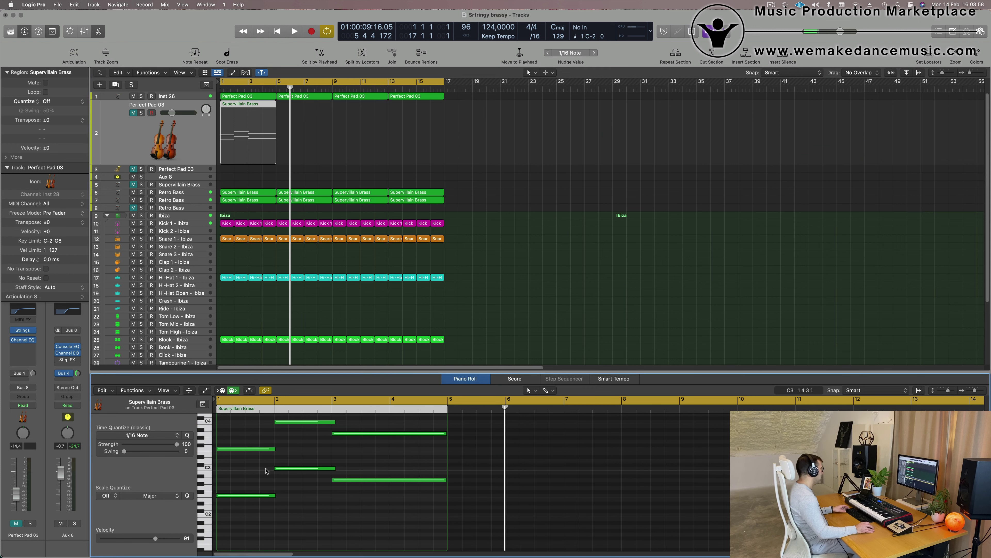
{"action": "key", "text": "super+a"}
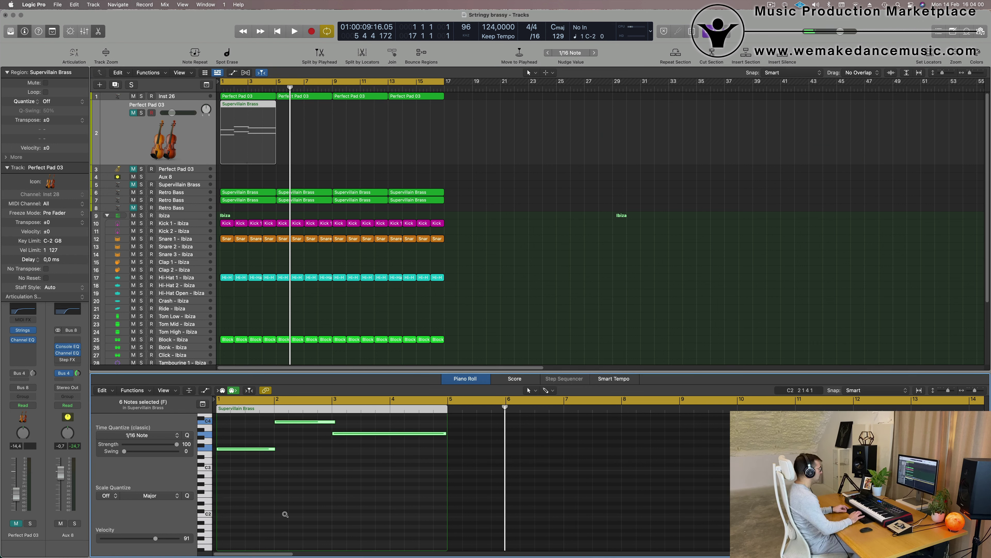
Step: Unmute the Perfect Pad 03 strings track, adjust its Bus 4 send and play the loop from the start
{"action": "left_click", "coordinate": [133, 113]}
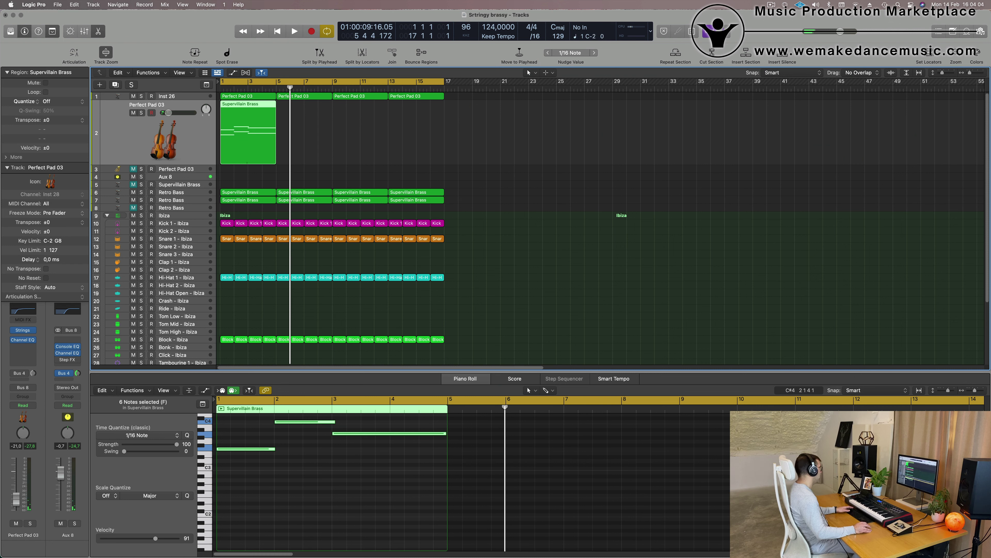
{"action": "left_click", "coordinate": [34, 373]}
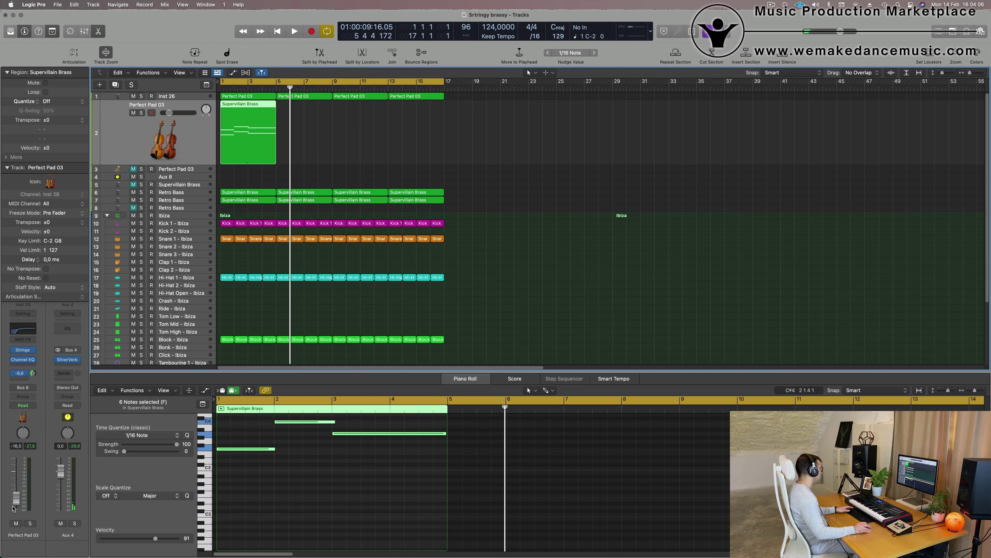
{"action": "key", "text": "shift+space"}
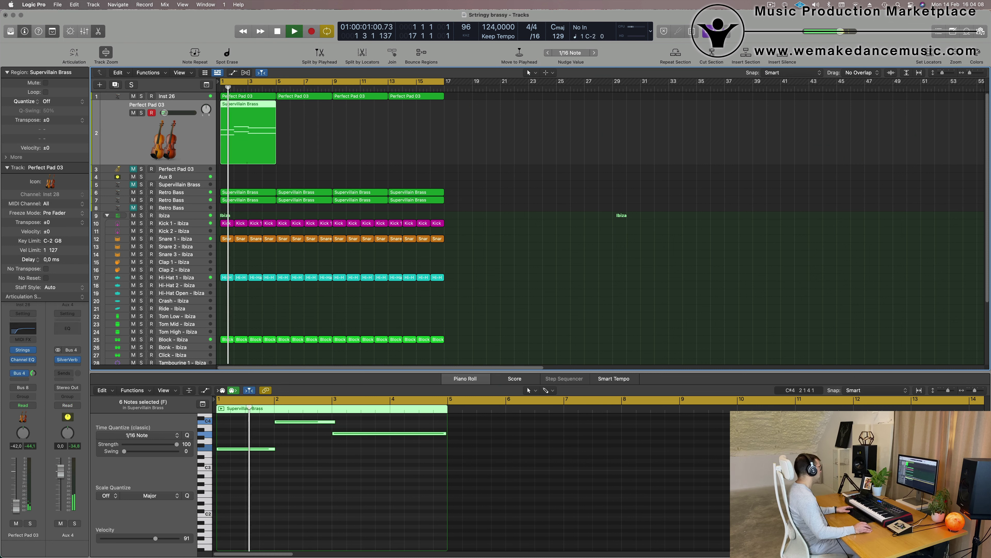
Step: Transpose the strings region's six notes down one octave, briefly auditioning another octave lower, and set the track's volume to -16.6 dB
{"action": "left_click", "coordinate": [345, 499]}
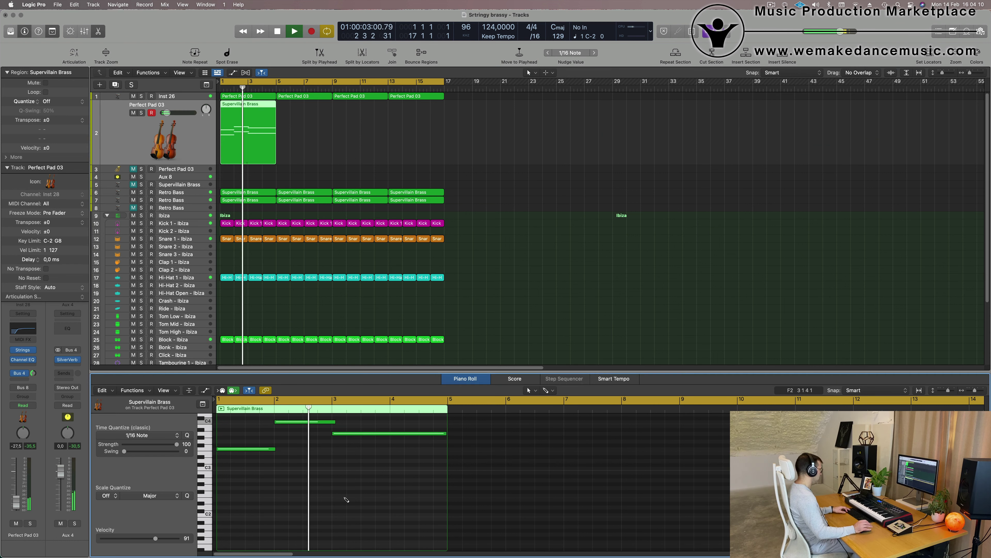
{"action": "key", "text": "super+a"}
{"action": "key", "text": "alt+shift+Down"}
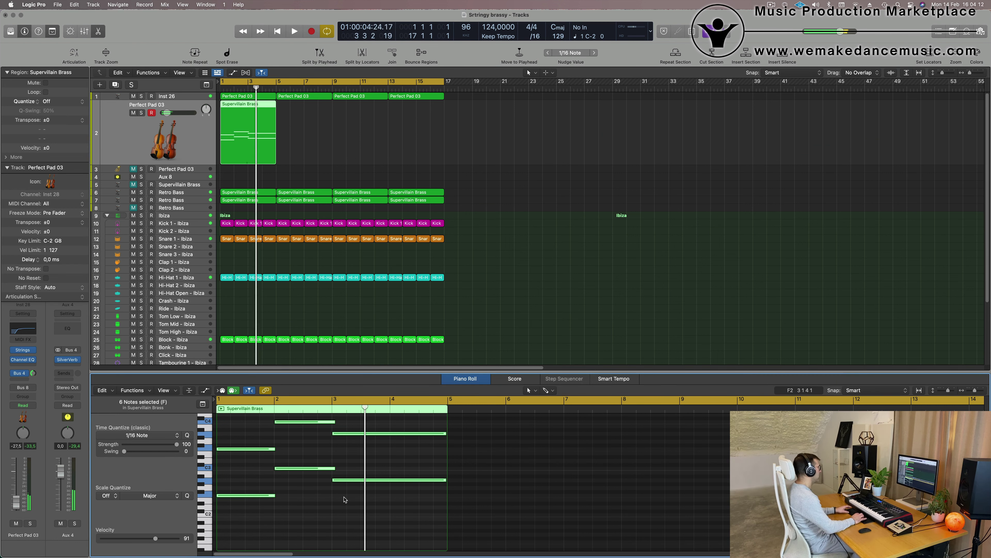
{"action": "key", "text": "alt+shift+Down"}
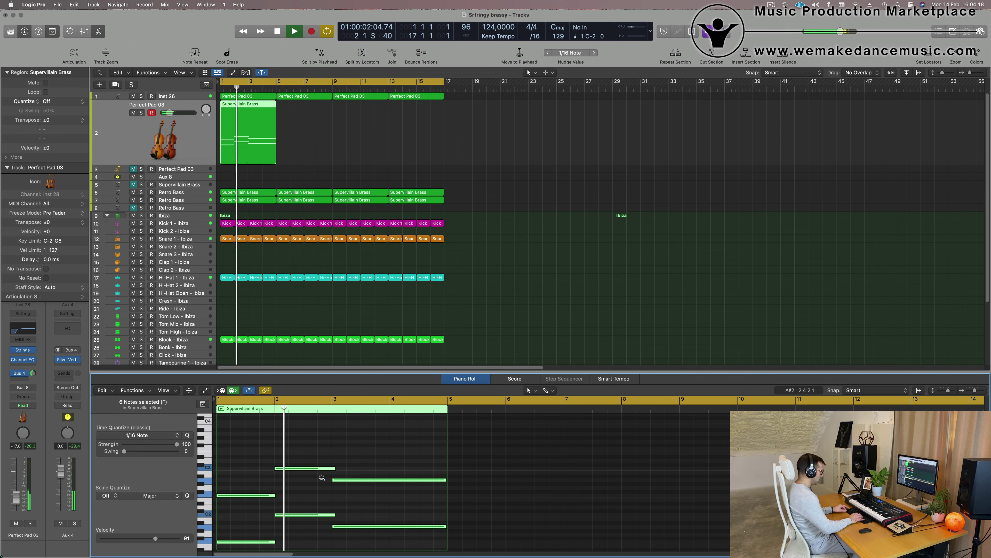
{"action": "key", "text": "alt+shift+Up"}
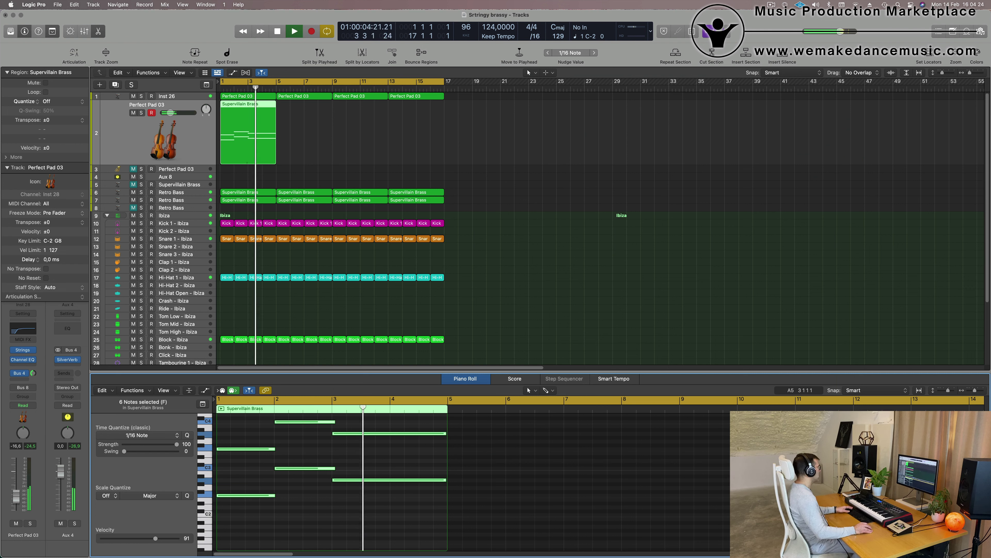
Step: Repeat the strings region three times to fill the 16-bar loop
{"action": "left_click_drag", "start_coordinate": [345, 139], "coordinate": [246, 150]}
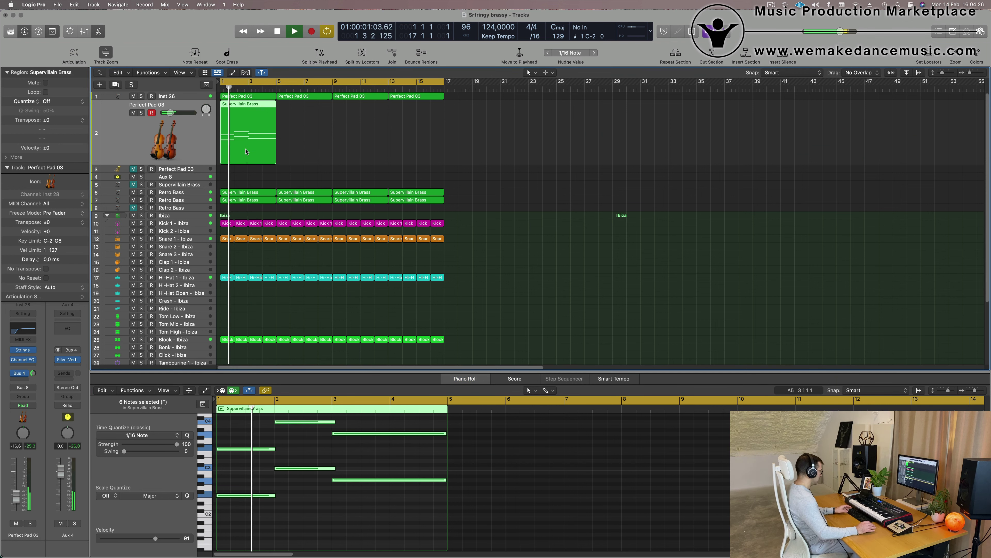
{"action": "key", "text": "super+r"}
{"action": "key", "text": "super+r"}
{"action": "left_click", "coordinate": [462, 149]}
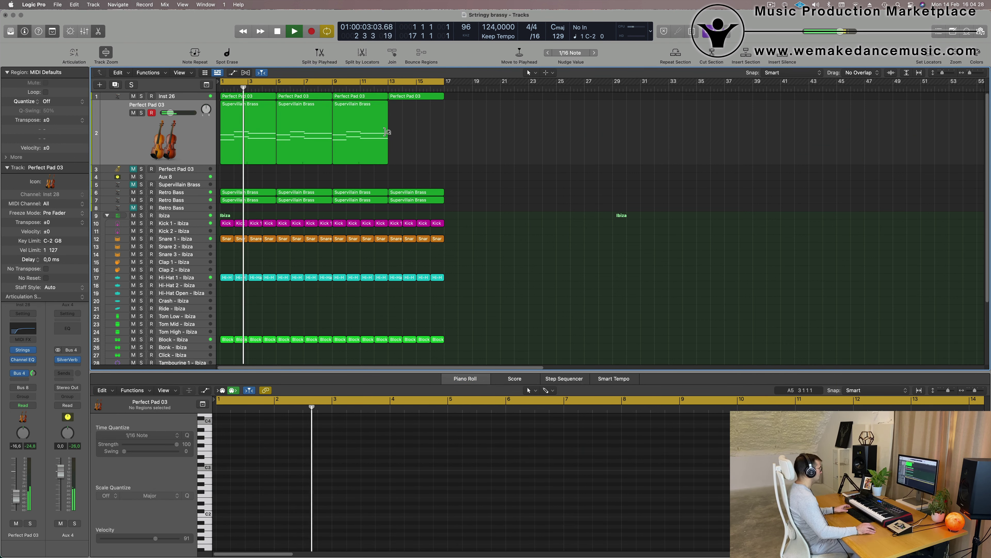
{"action": "left_click", "coordinate": [372, 136]}
{"action": "key", "text": "super+r"}
{"action": "left_click", "coordinate": [526, 150]}
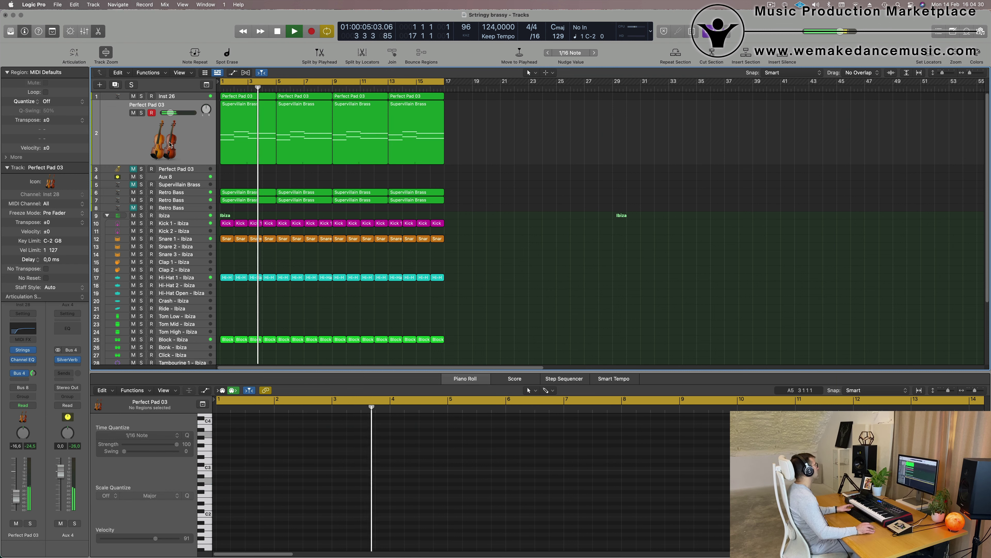
Step: Audition the Perfect Pad 03 strings track briefly in solo and within the full loop, and stop playback
{"action": "left_click", "coordinate": [143, 113]}
{"action": "left_click", "coordinate": [143, 113]}
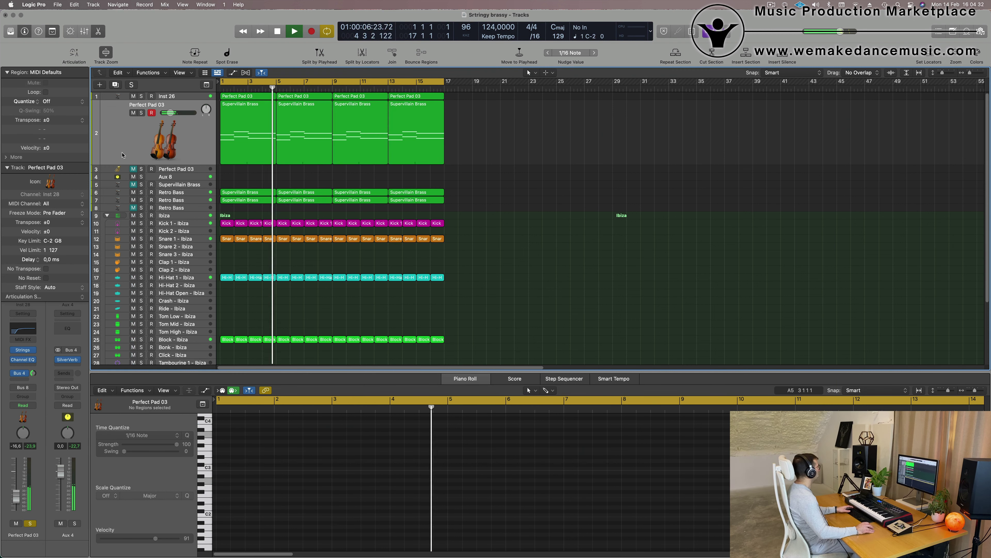
{"action": "left_click", "coordinate": [128, 132]}
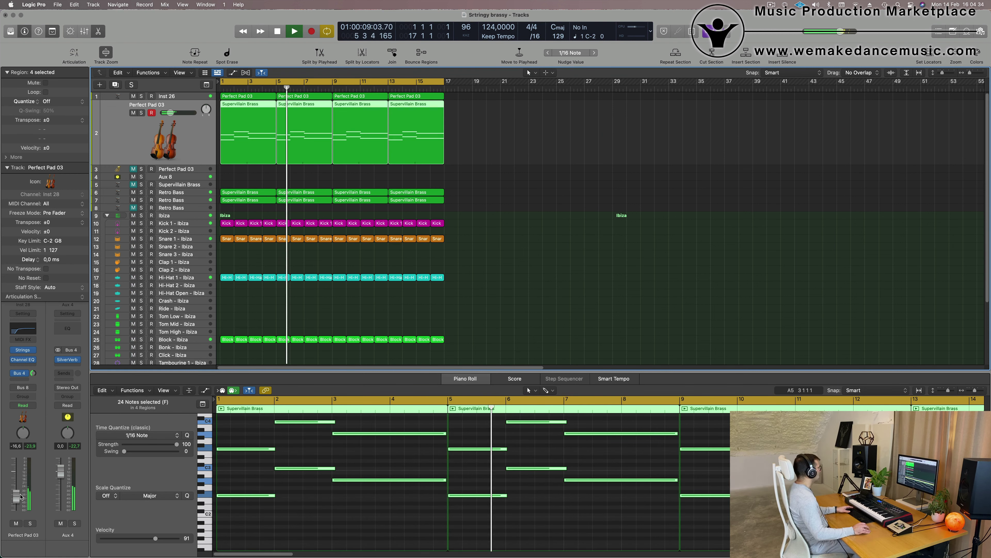
{"action": "left_click", "coordinate": [527, 223]}
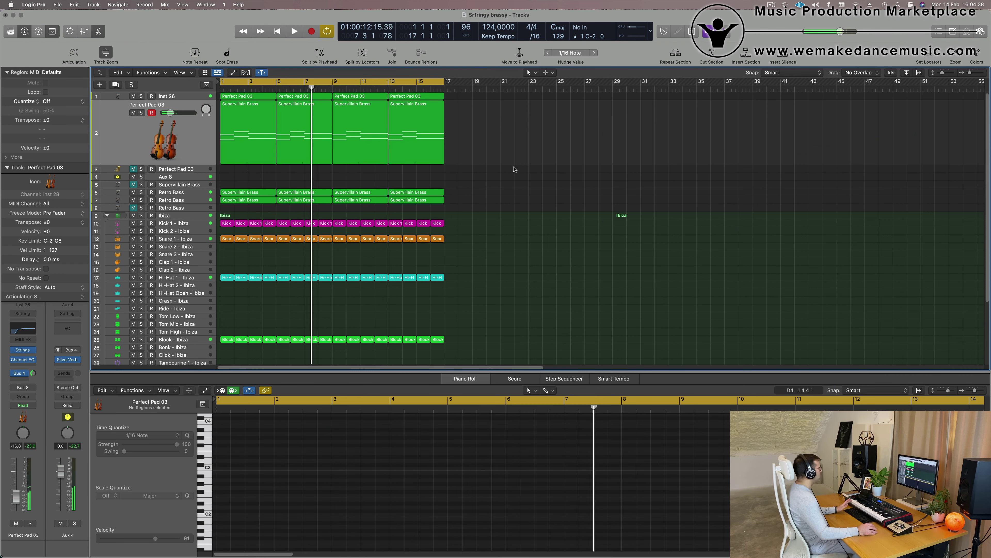
{"action": "left_click", "coordinate": [109, 142]}
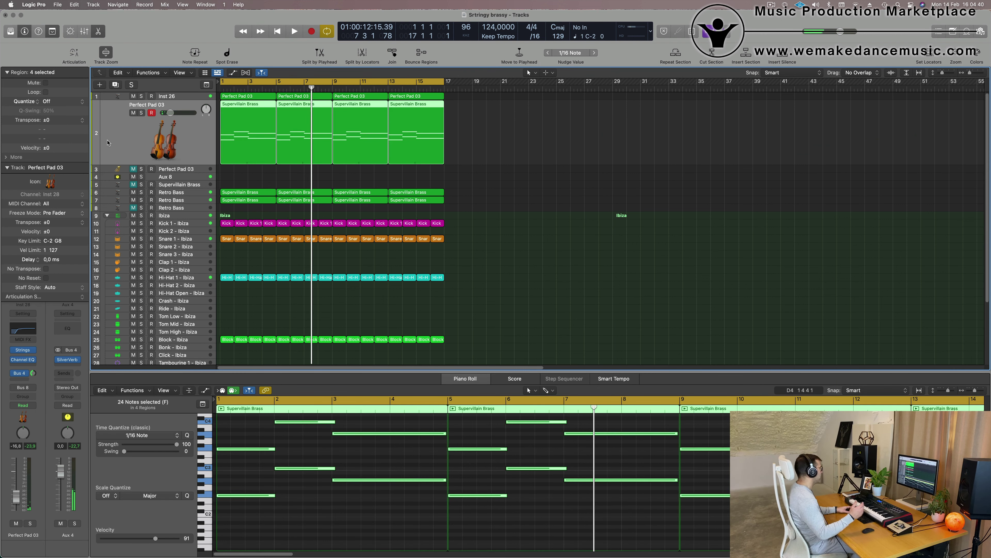
Step: Play the loop from the start and load the Studio Violins 2 preset in the strings track's Studio Strings instrument
{"action": "key", "text": "space"}
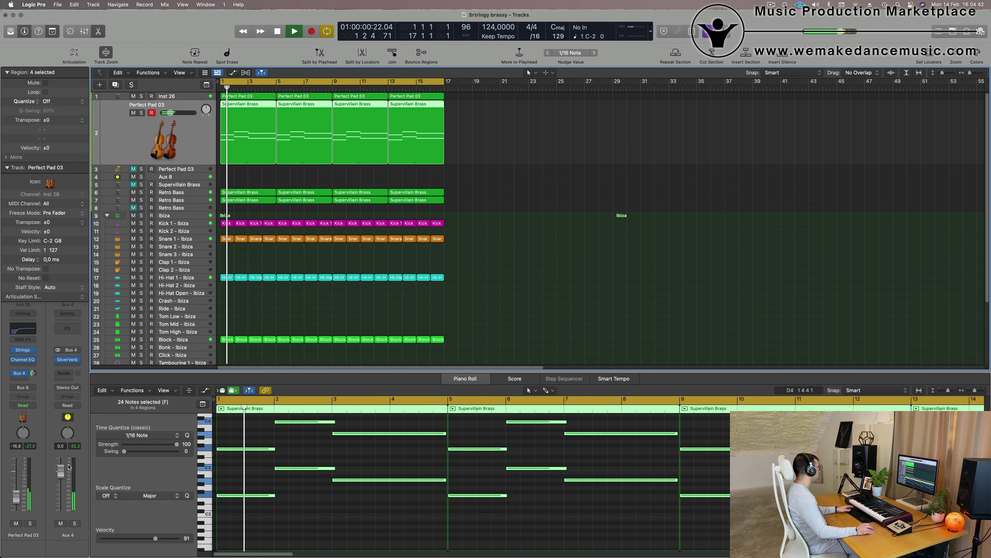
{"action": "left_click_drag", "start_coordinate": [33, 374], "coordinate": [22, 357]}
{"action": "left_click", "coordinate": [22, 349]}
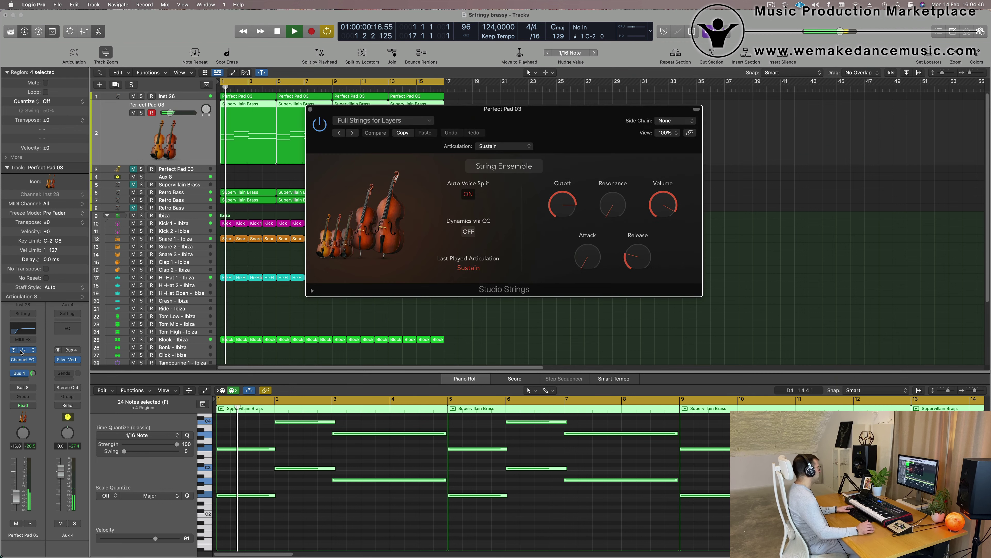
{"action": "left_click_drag", "start_coordinate": [589, 116], "coordinate": [576, 116]}
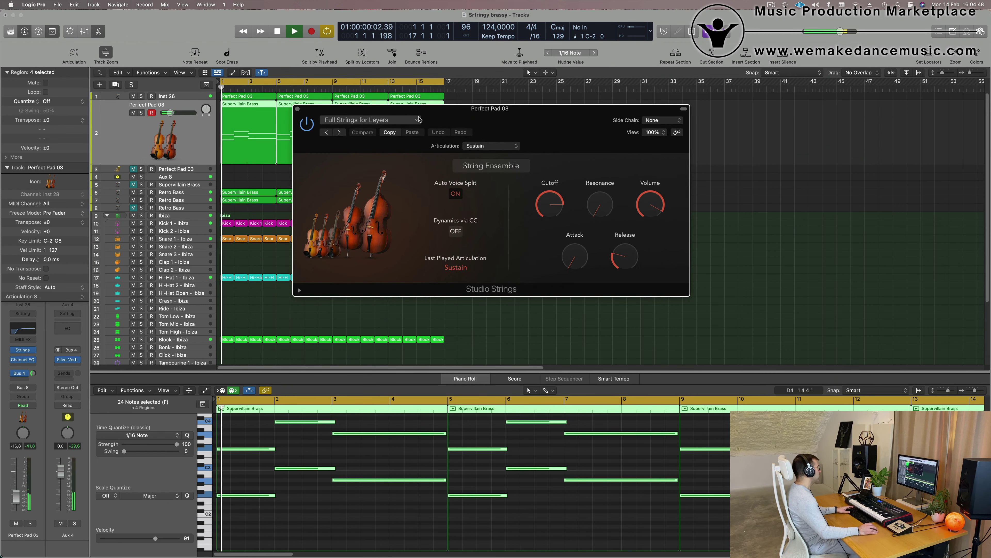
{"action": "left_click", "coordinate": [370, 120]}
{"action": "mouse_move", "coordinate": [417, 279]}
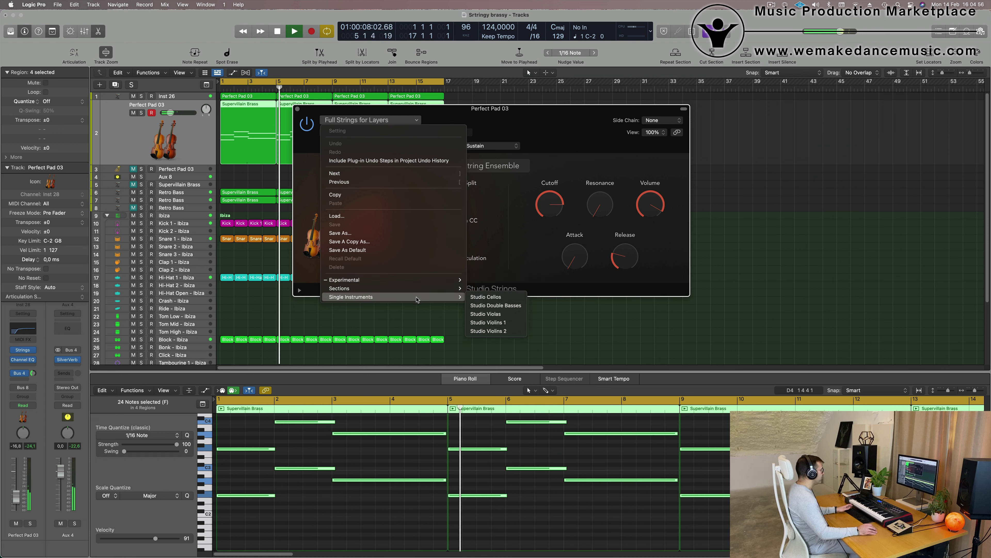
{"action": "left_click", "coordinate": [490, 331]}
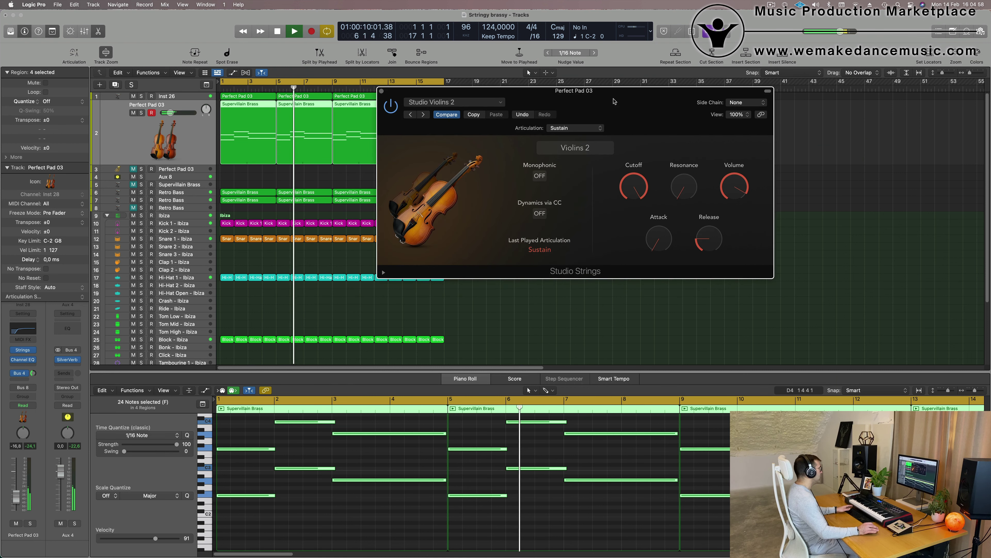
Step: Play the loop repeatedly from the start and set the strings track's volume to -15.2 dB
{"action": "key", "text": "space"}
{"action": "left_click_drag", "start_coordinate": [527, 102], "coordinate": [561, 133]}
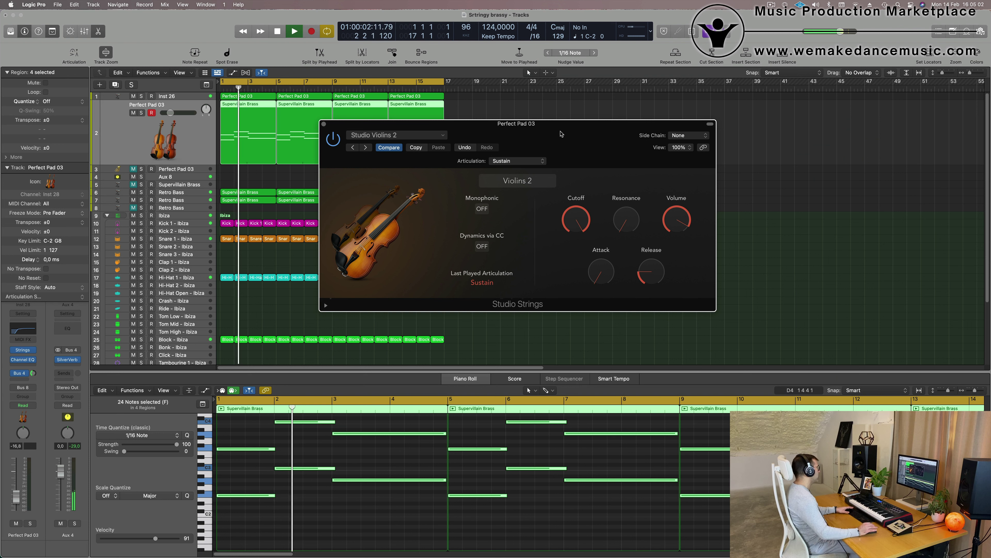
{"action": "left_click_drag", "start_coordinate": [560, 133], "coordinate": [595, 136]}
{"action": "key", "text": "space"}
{"action": "key", "text": "space"}
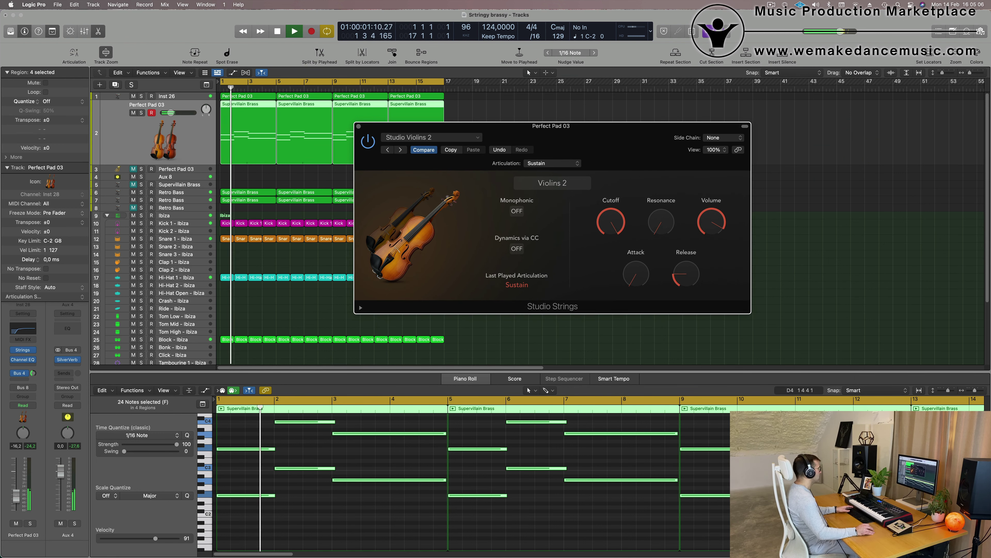
{"action": "left_click", "coordinate": [172, 133]}
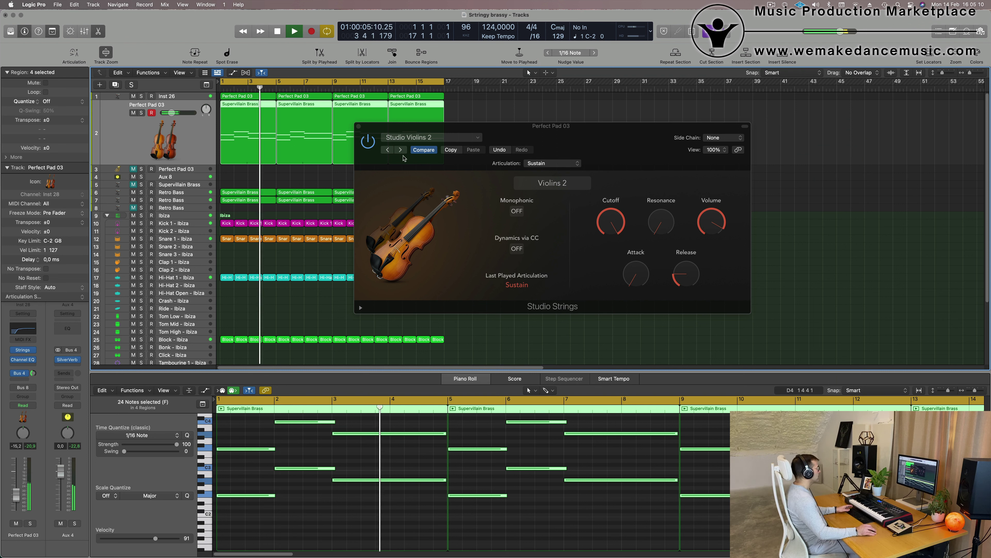
{"action": "left_click_drag", "start_coordinate": [634, 128], "coordinate": [624, 132]}
Step: Audition the strings with Studio Strings' Monophonic mode on, turn Monophonic off, and play the loop from the start
{"action": "key", "text": "space"}
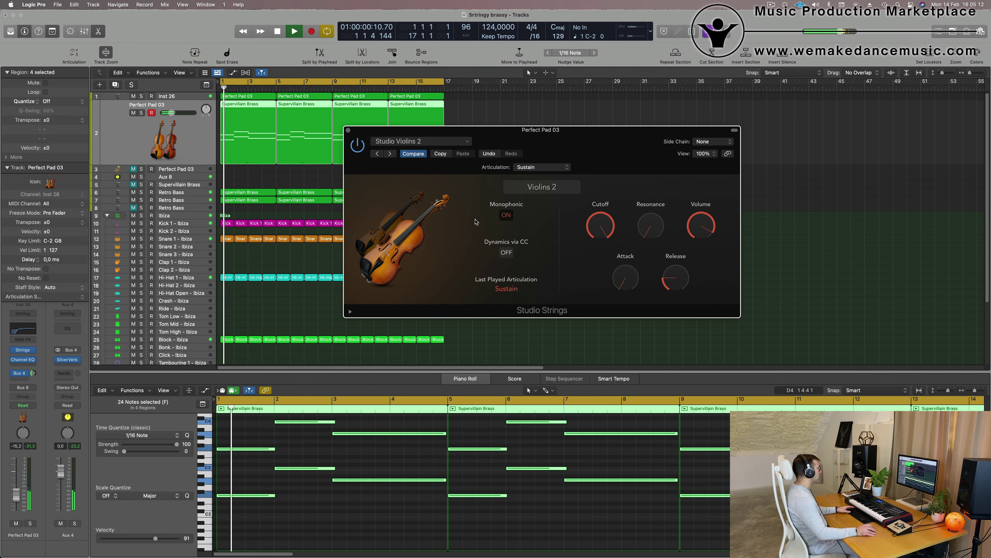
{"action": "key", "text": "space"}
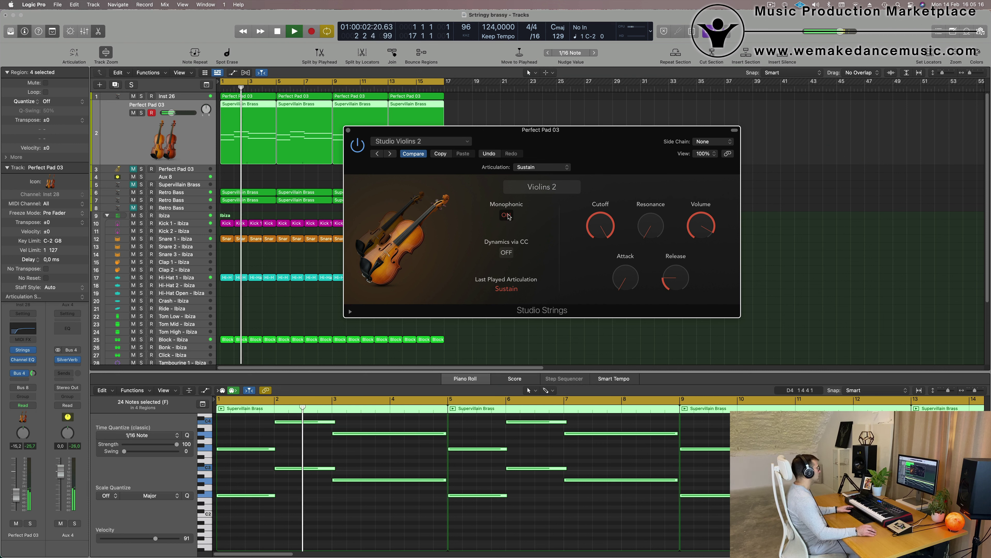
{"action": "left_click", "coordinate": [506, 215]}
{"action": "key", "text": "Return"}
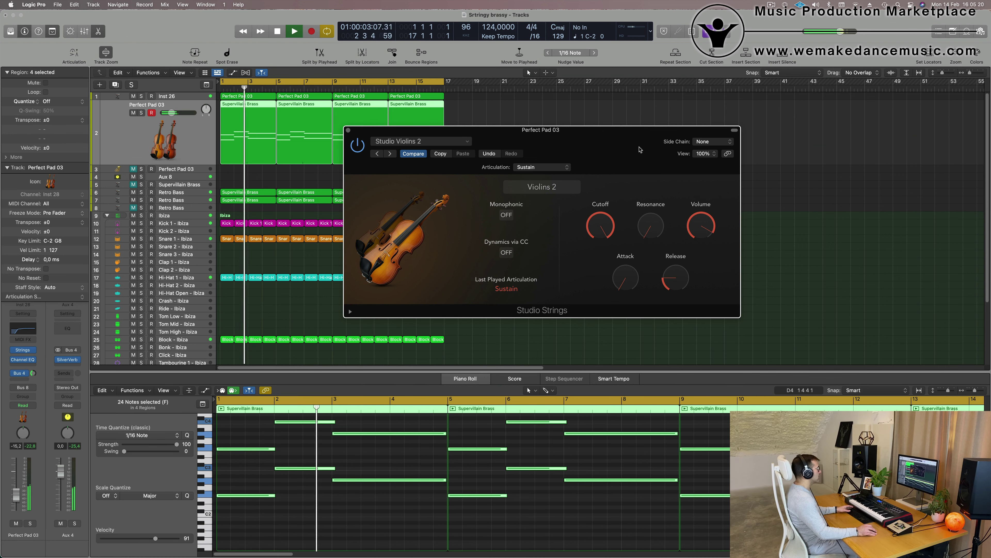
Step: Set the Studio Strings Attack to 34% and raise its Release while the loop plays
{"action": "left_click_drag", "start_coordinate": [639, 149], "coordinate": [673, 119]}
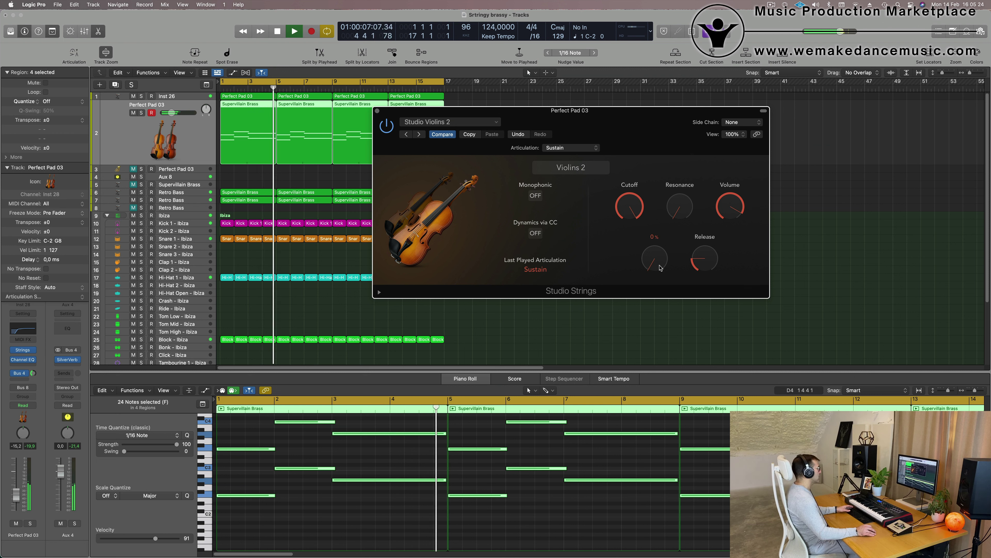
{"action": "left_click_drag", "start_coordinate": [659, 260], "coordinate": [657, 238]}
{"action": "key", "text": "Return"}
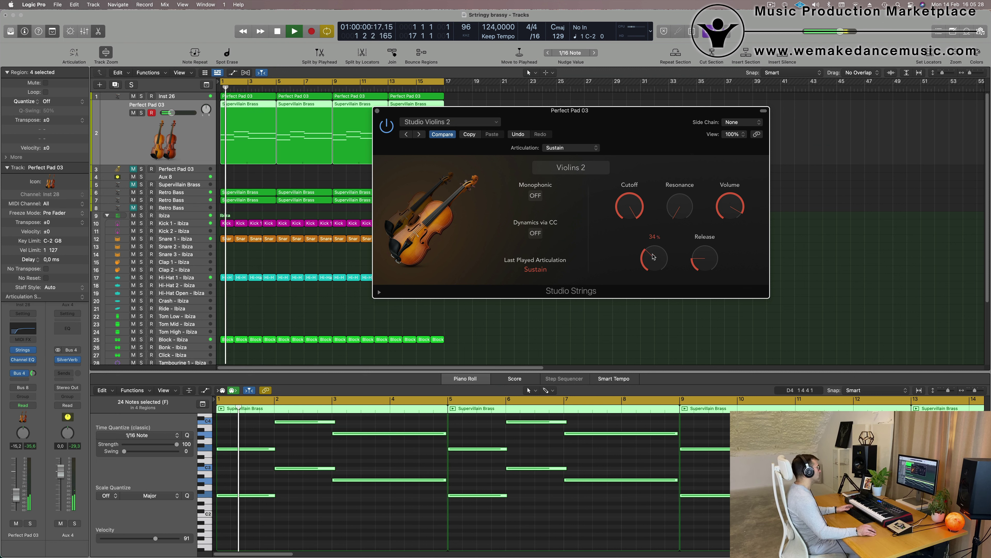
{"action": "left_click_drag", "start_coordinate": [698, 261], "coordinate": [706, 261]}
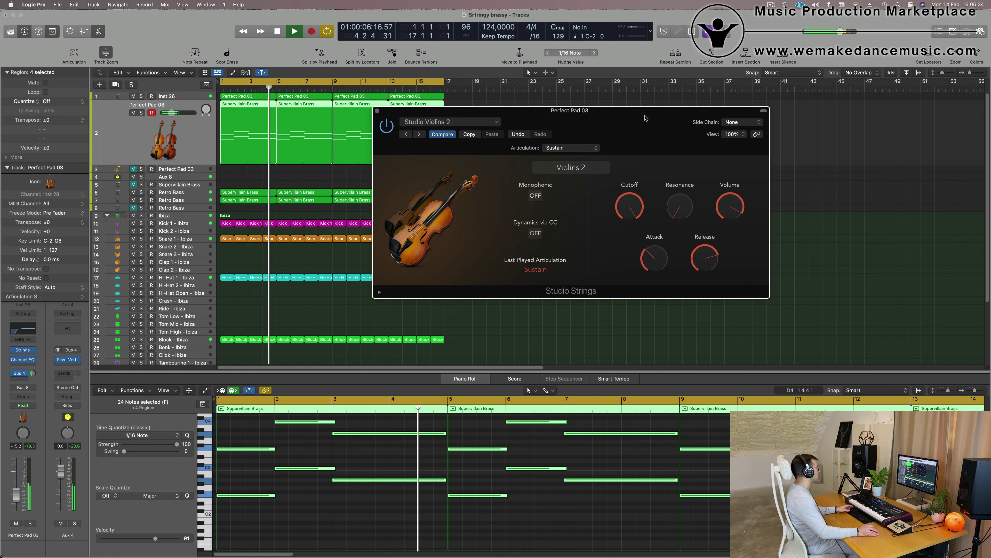
Step: Set the strings track's volume to -16.2 dB and reduce the Studio Strings Attack to 17%
{"action": "left_click_drag", "start_coordinate": [646, 116], "coordinate": [643, 120]}
{"action": "left_click", "coordinate": [126, 137]}
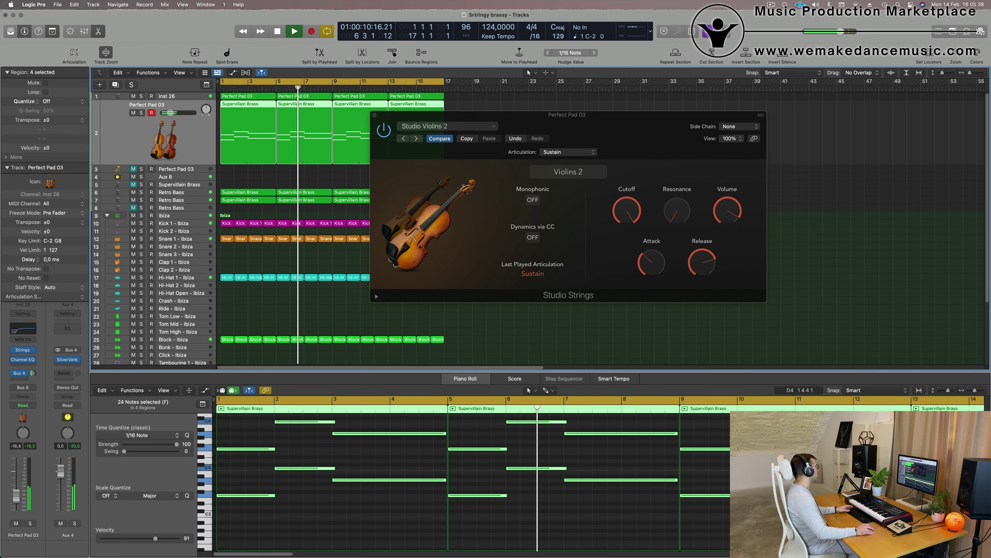
{"action": "left_click_drag", "start_coordinate": [650, 263], "coordinate": [652, 270]}
{"action": "key", "text": "Return"}
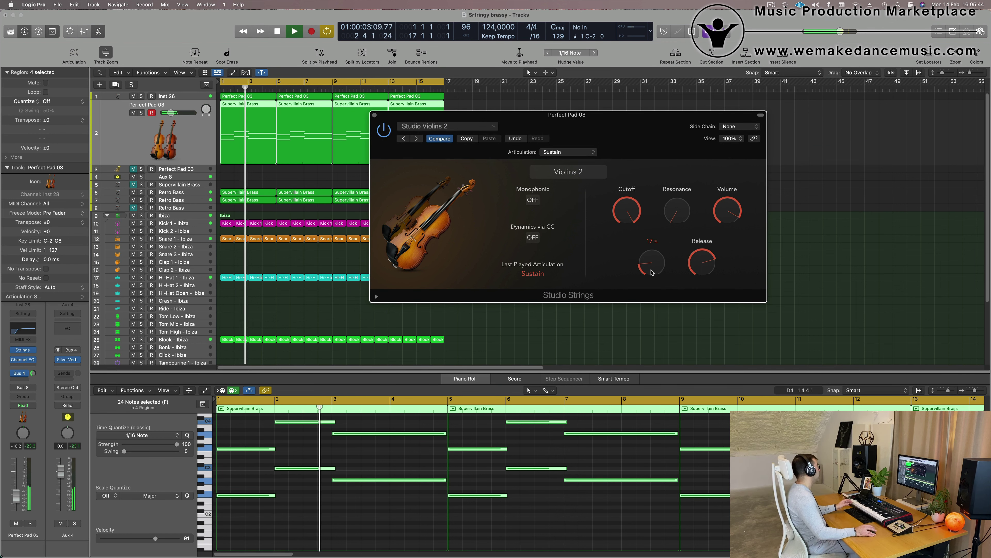
{"action": "mouse_move", "coordinate": [612, 120]}
{"action": "left_mouse_down"}
{"action": "mouse_move", "coordinate": [636, 118]}
{"action": "mouse_move", "coordinate": [626, 118]}
{"action": "left_mouse_up"}
Step: Shorten the four notes in bars 1 and 2 of the first strings region slightly, audition the loop, and close the instrument window
{"action": "key", "text": "space"}
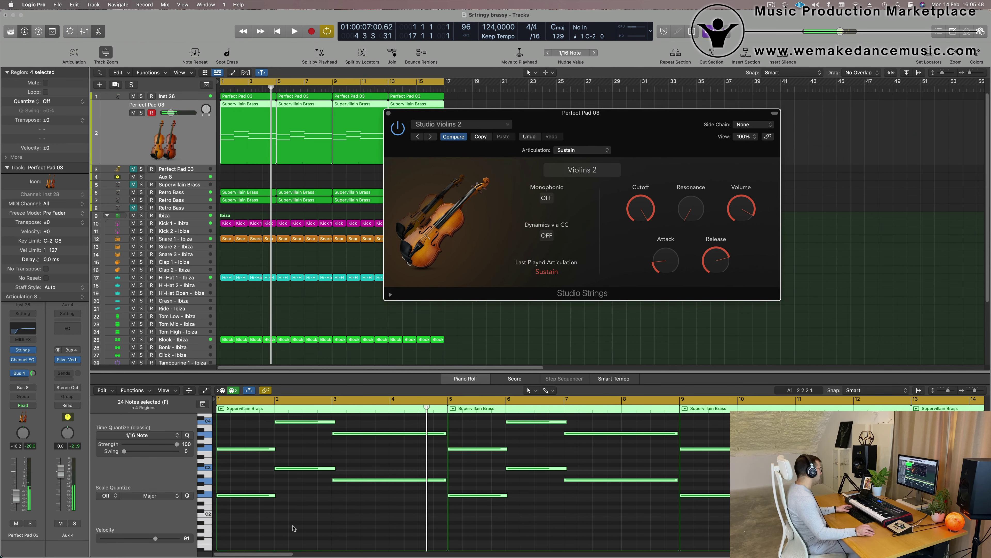
{"action": "left_click_drag", "start_coordinate": [234, 518], "coordinate": [311, 420]}
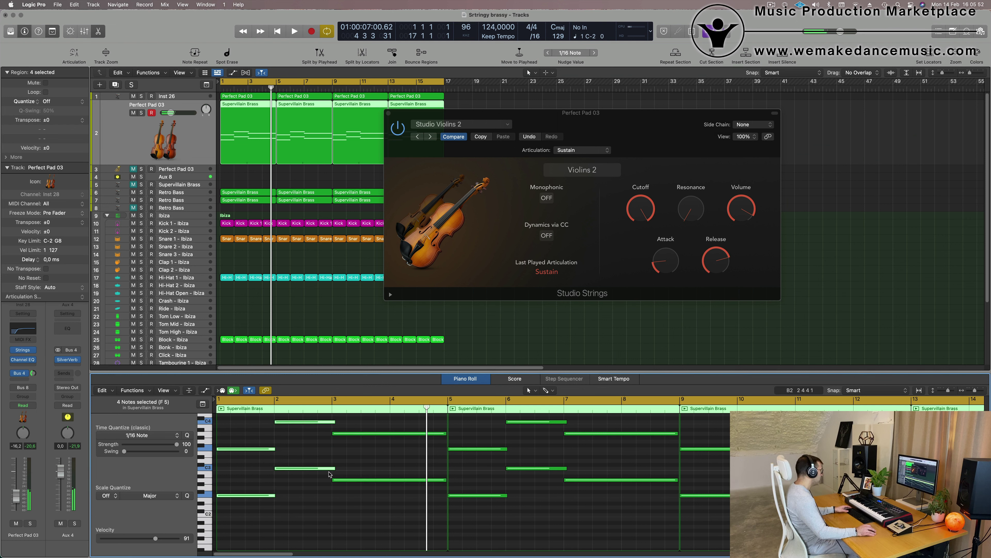
{"action": "left_click_drag", "start_coordinate": [335, 471], "coordinate": [331, 471]}
{"action": "key", "text": "space"}
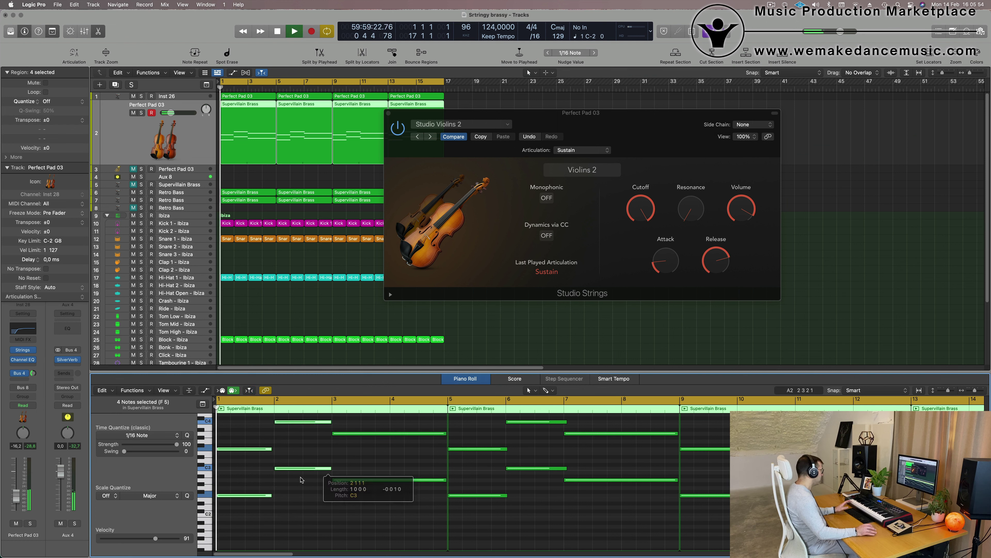
{"action": "left_click_drag", "start_coordinate": [609, 121], "coordinate": [660, 154]}
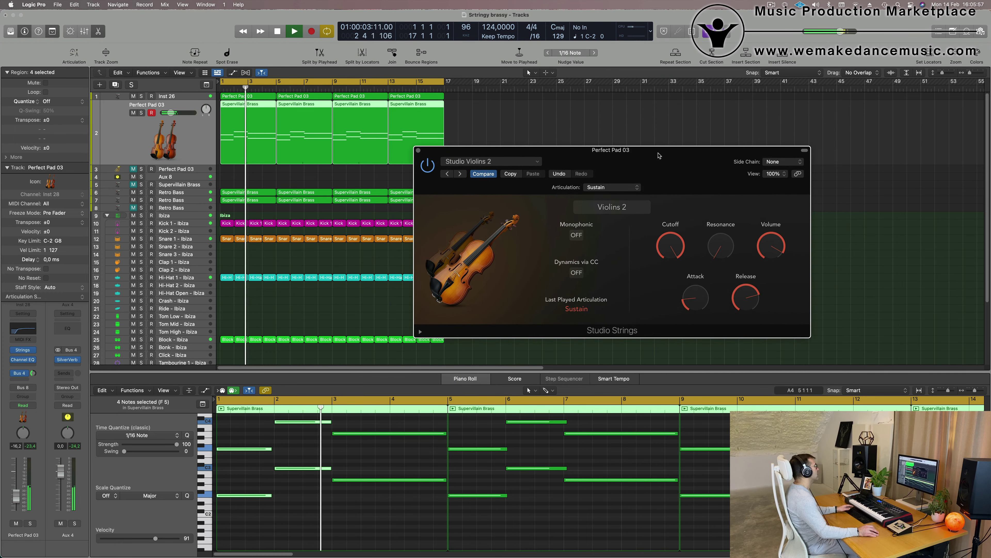
{"action": "left_click", "coordinate": [419, 148]}
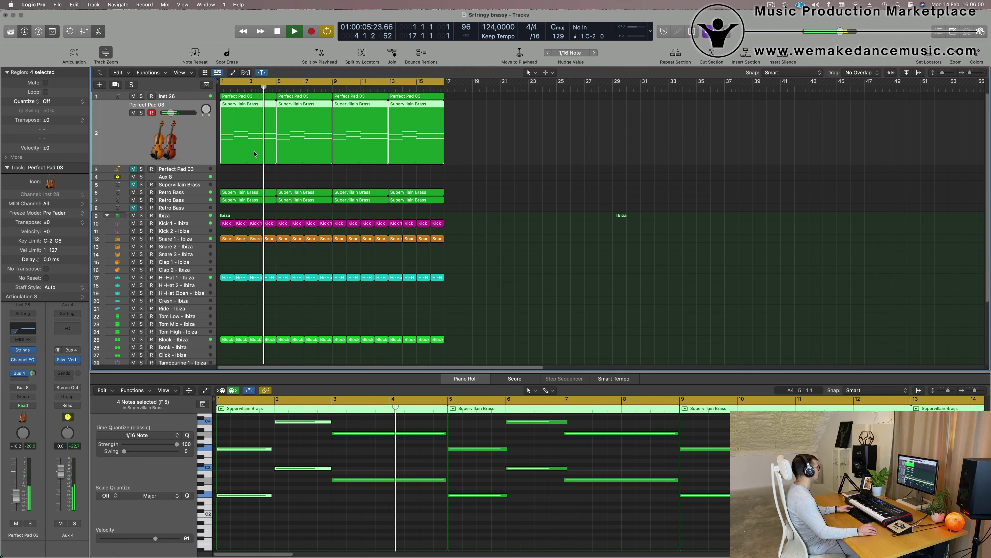
Step: Show the note velocity lane for the first strings region and lower the velocity of its notes starting at bar 3
{"action": "scroll", "coordinate": [347, 534], "scroll_direction": "up", "scroll_amount": 1}
{"action": "scroll", "coordinate": [347, 535], "scroll_direction": "down", "scroll_amount": 2}
{"action": "key", "text": "space"}
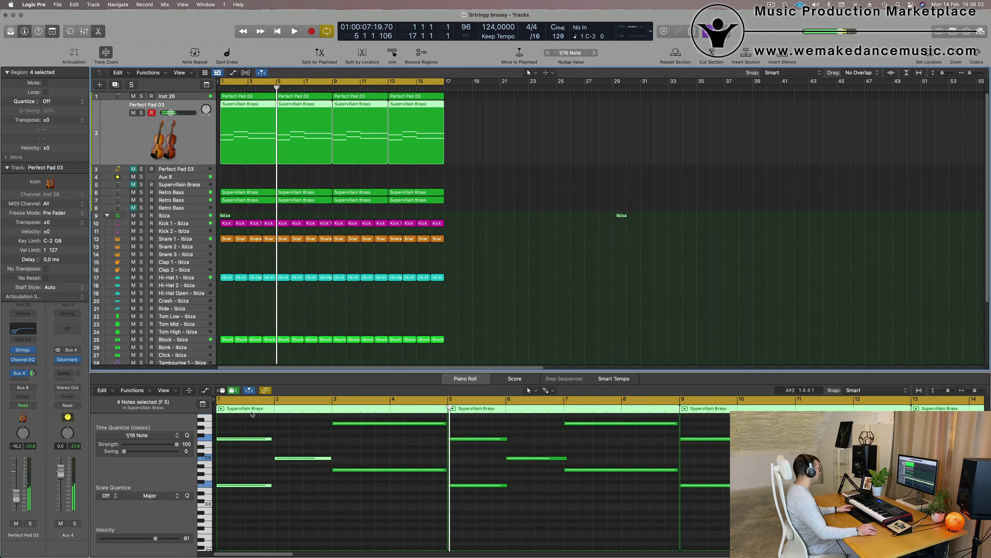
{"action": "left_click", "coordinate": [205, 390]}
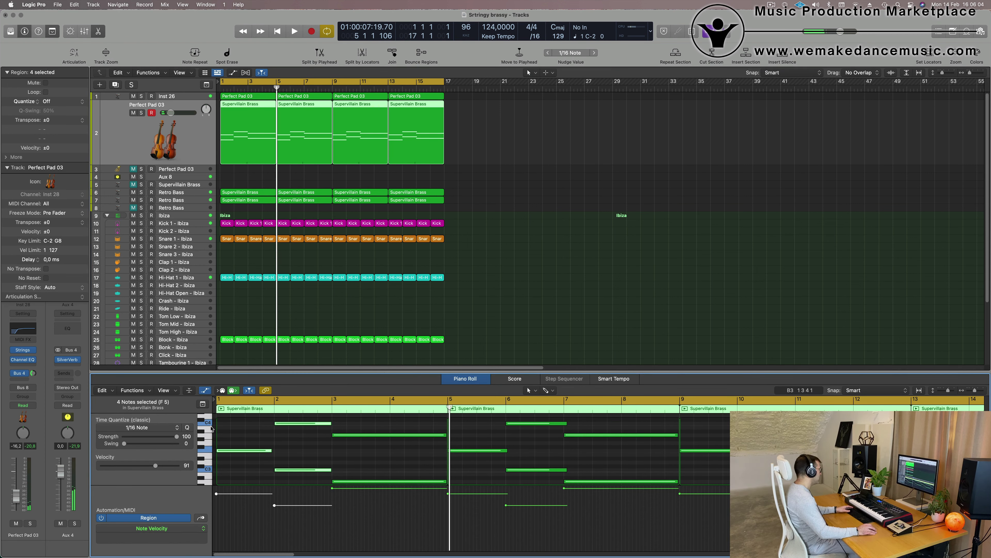
{"action": "scroll", "coordinate": [350, 505], "scroll_direction": "up", "scroll_amount": 2}
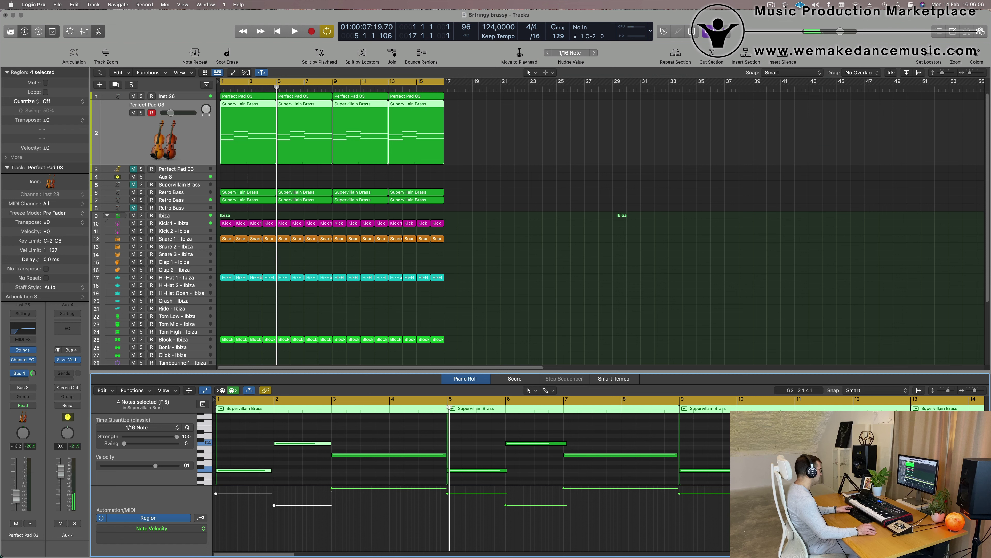
{"action": "left_click_drag", "start_coordinate": [332, 488], "coordinate": [332, 499]}
Step: Delete the last three strings regions and repeat the edited first region three times to fill the 16-bar loop
{"action": "left_click_drag", "start_coordinate": [524, 151], "coordinate": [279, 159]}
{"action": "key", "text": "Delete"}
{"action": "key", "text": "space"}
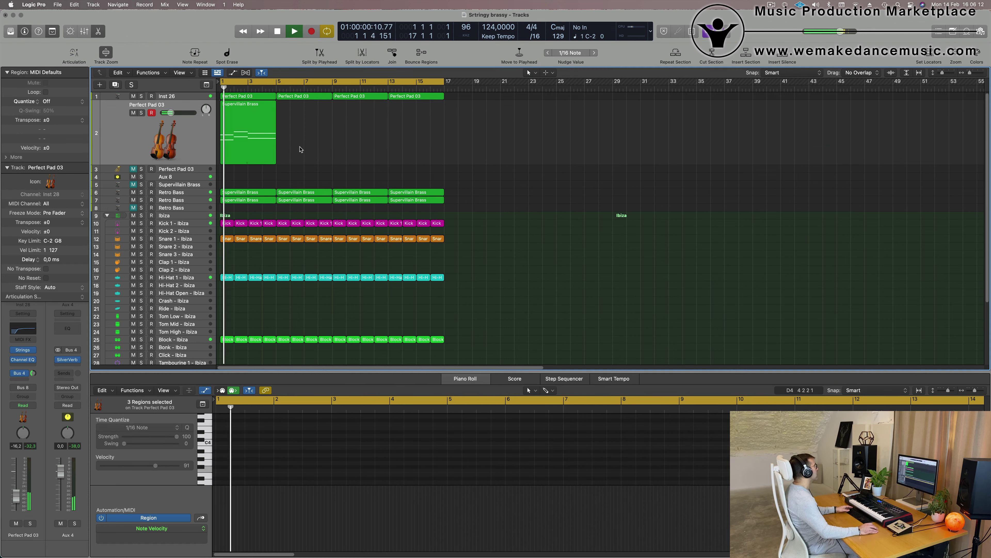
{"action": "left_click", "coordinate": [257, 128]}
{"action": "key", "text": "super+r"}
{"action": "key", "text": "super+r"}
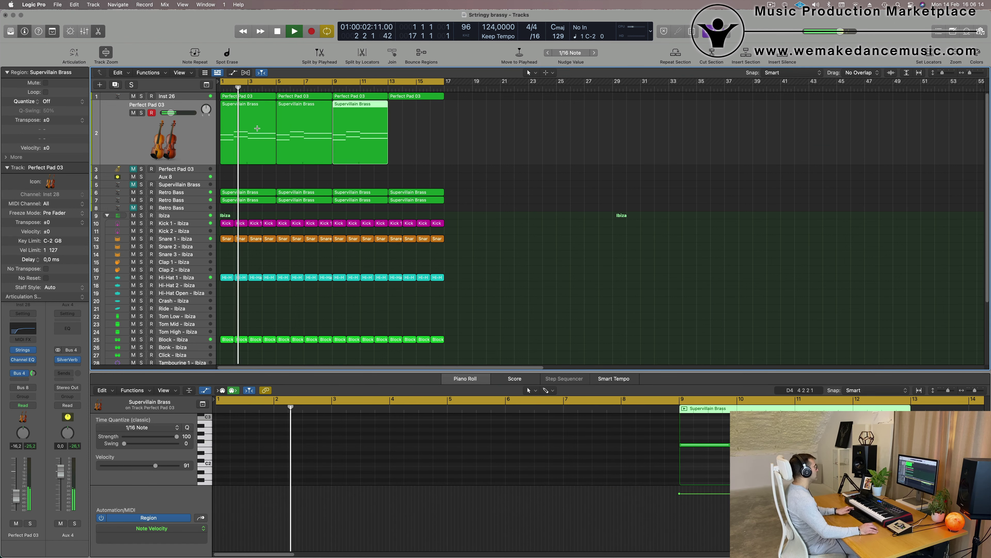
{"action": "key", "text": "super+r"}
Step: Stop playback and mute the Perfect Pad 03 strings track
{"action": "left_click", "coordinate": [402, 174]}
{"action": "key", "text": "super+Right"}
{"action": "key", "text": "super+Left"}
{"action": "key", "text": "super+Left"}
{"action": "key", "text": "super+Left"}
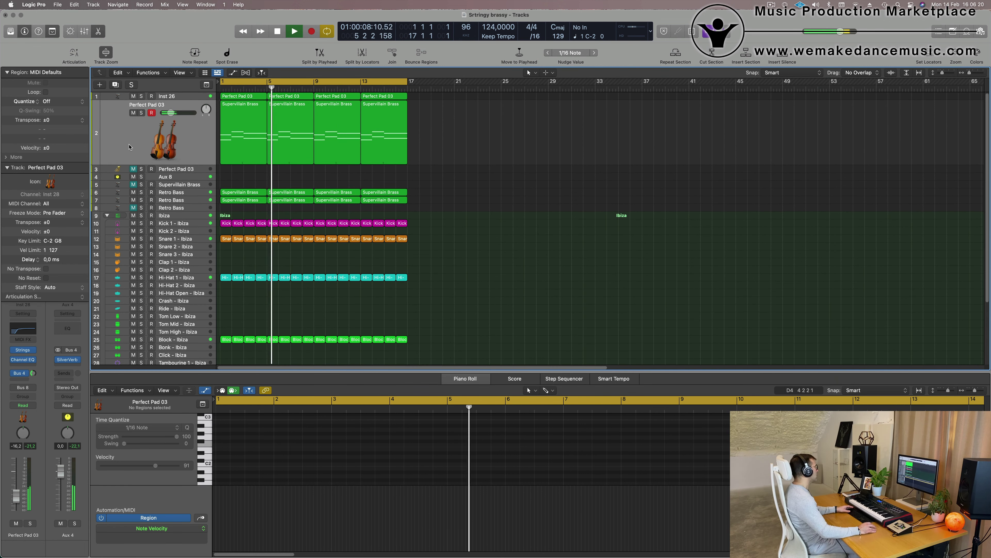
{"action": "left_click", "coordinate": [190, 126]}
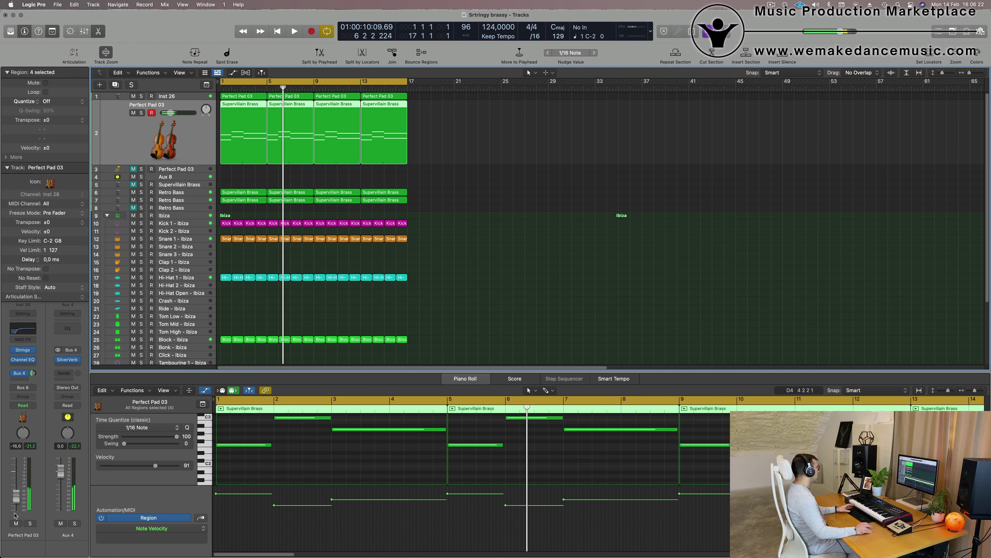
{"action": "left_click", "coordinate": [16, 523]}
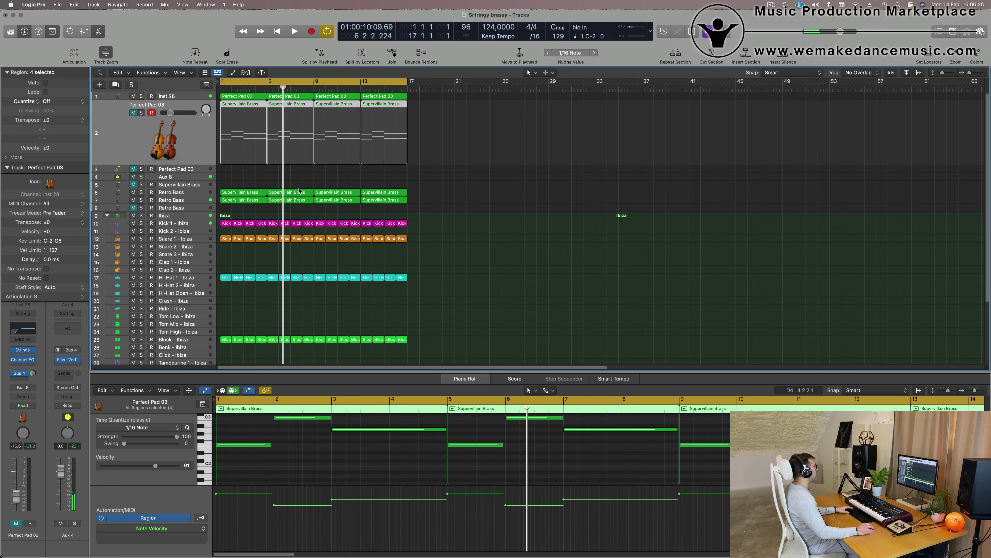
Step: Play the loop from the start and audition the first Retro Bass track briefly in solo
{"action": "key", "text": "Return"}
{"action": "key", "text": "space"}
{"action": "left_click", "coordinate": [181, 192]}
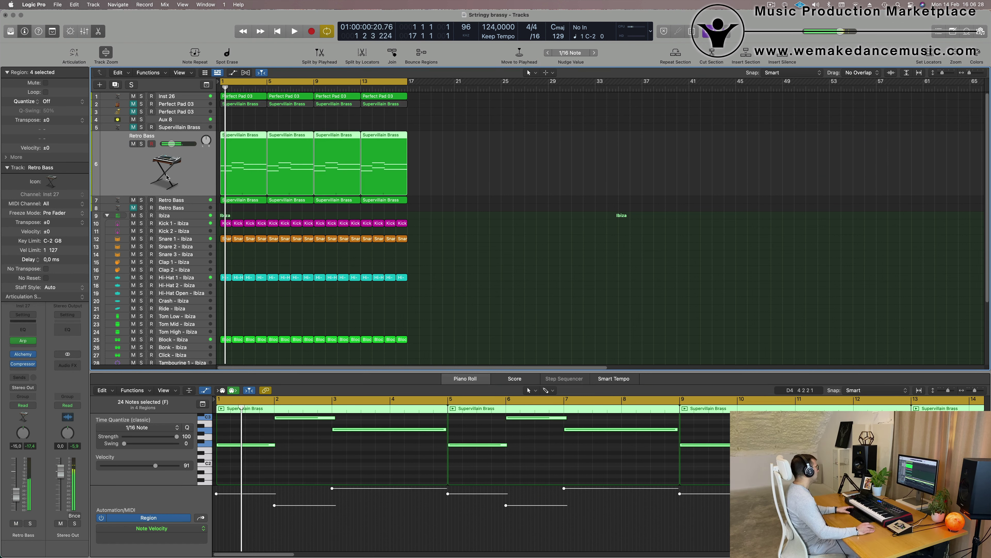
{"action": "left_click", "coordinate": [141, 144]}
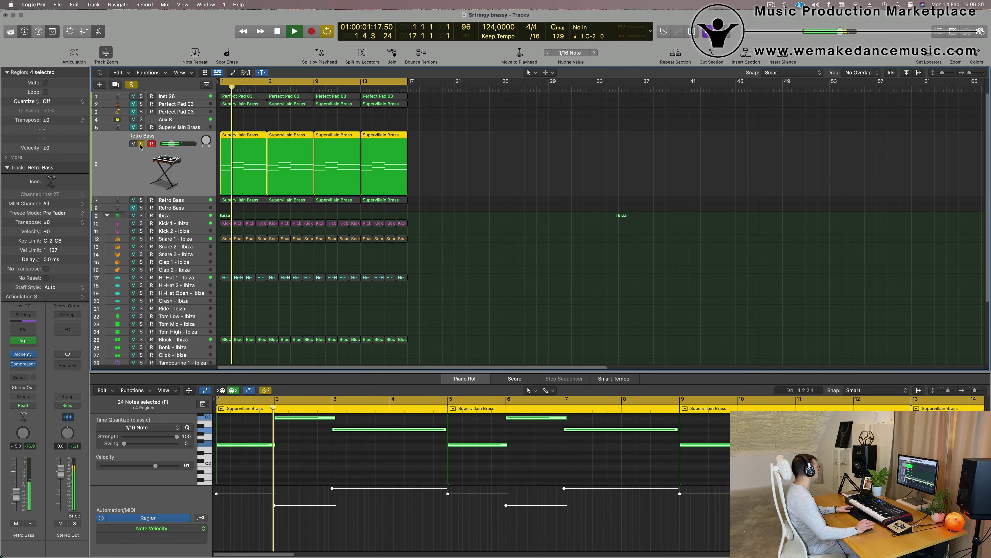
{"action": "left_click", "coordinate": [141, 144]}
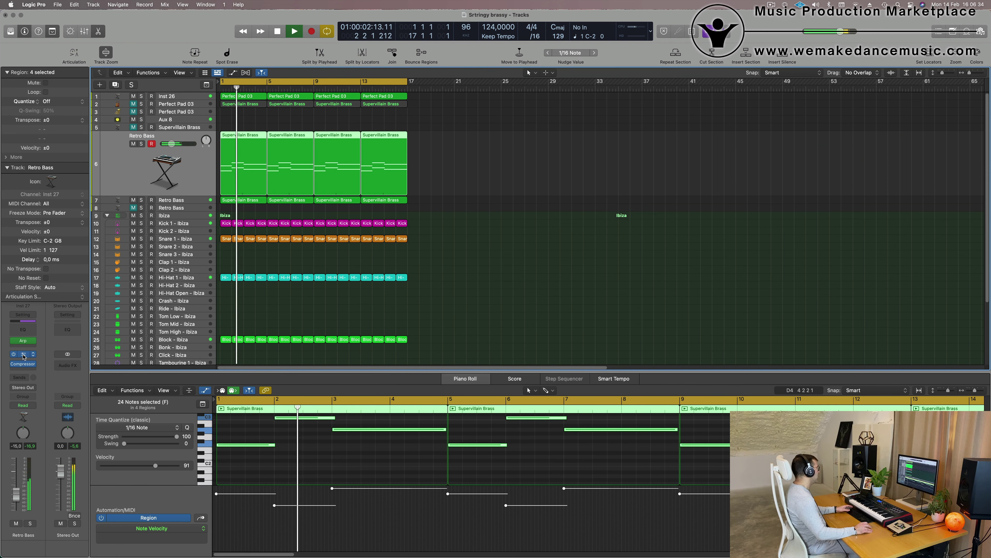
Step: Open the first Retro Bass track's Alchemy instrument and raise the track's volume to about -12 dB
{"action": "left_click_drag", "start_coordinate": [661, 149], "coordinate": [644, 110]}
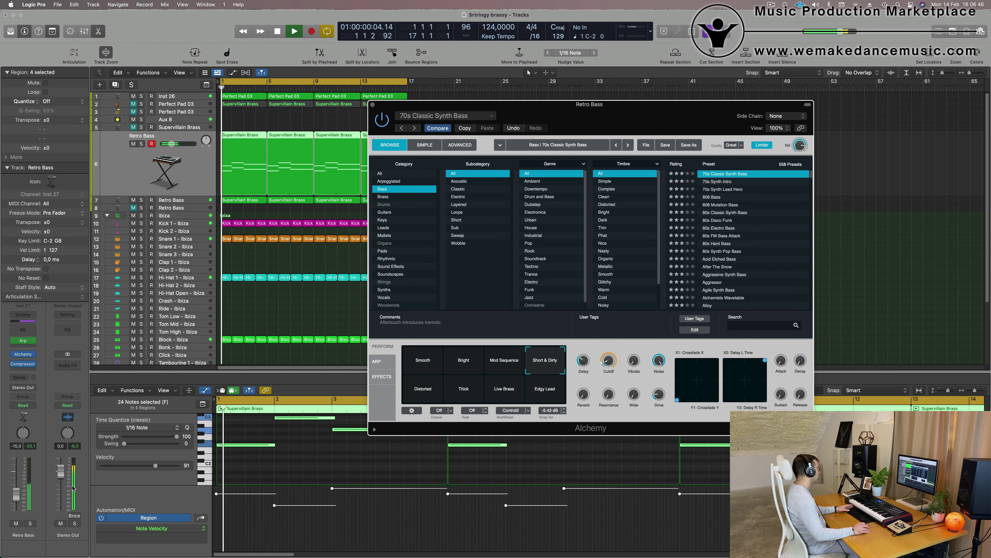
{"action": "left_click_drag", "start_coordinate": [173, 144], "coordinate": [173, 144]}
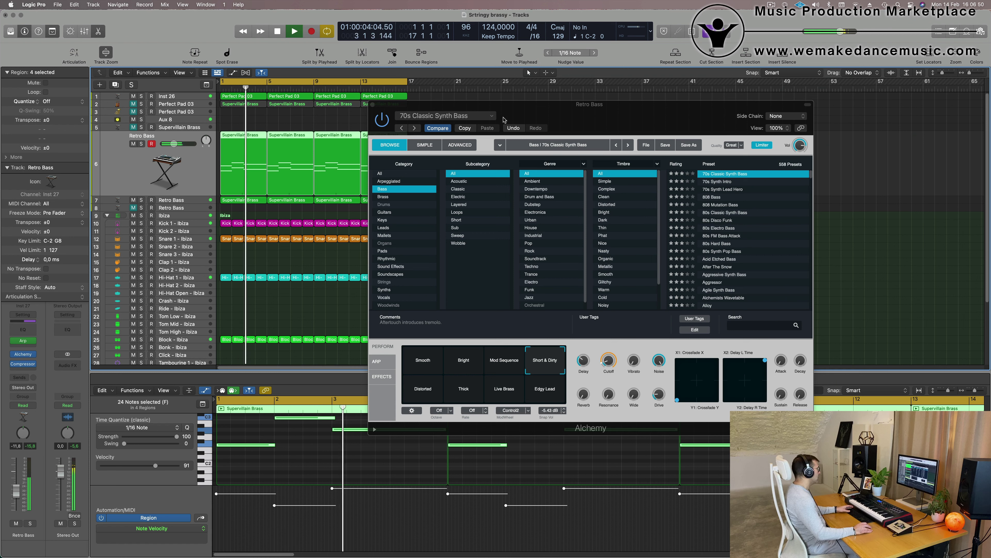
{"action": "left_click", "coordinate": [466, 129]}
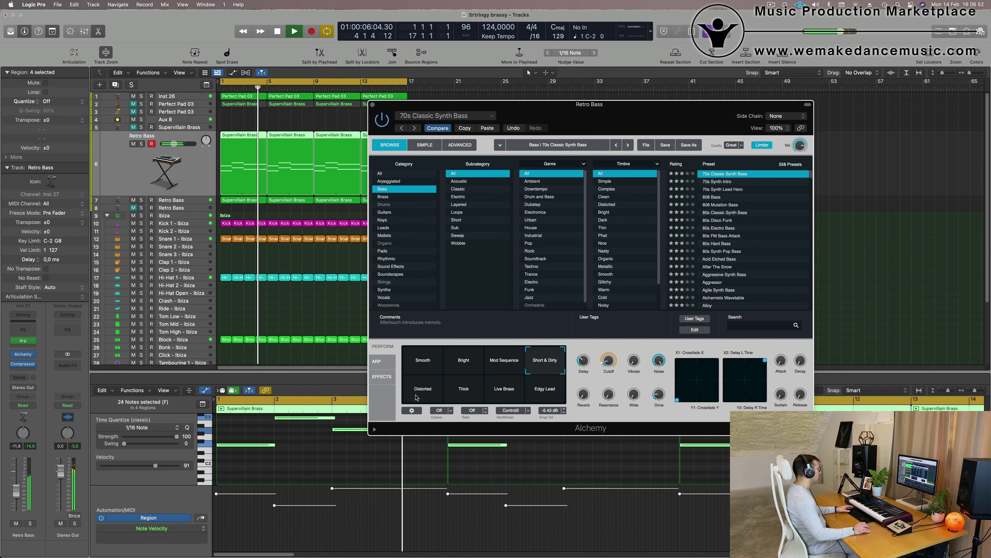
Step: Try the Mod Sequence, Bright and Smooth variations of the 70s Classic Synth Bass preset
{"action": "left_click", "coordinate": [505, 357]}
{"action": "left_click", "coordinate": [459, 369]}
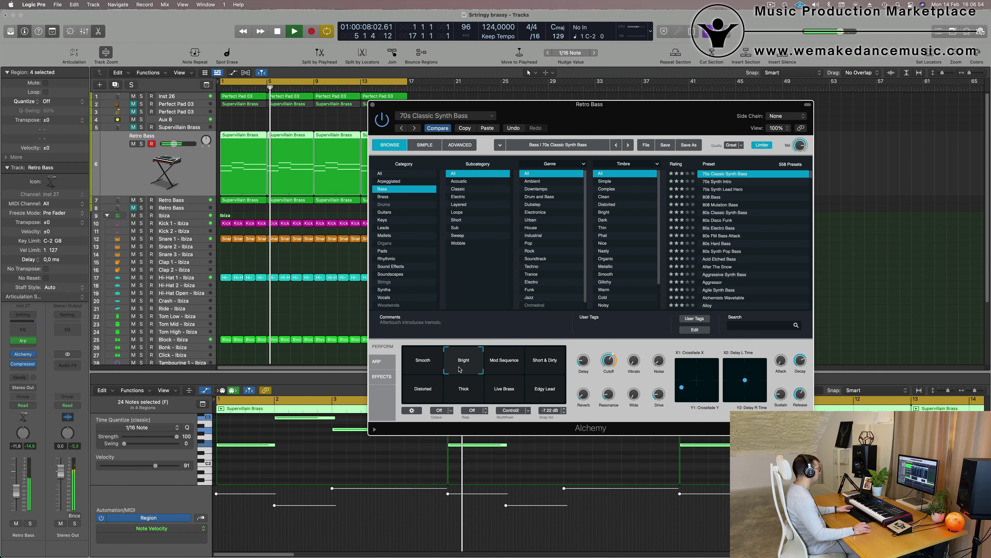
{"action": "left_click", "coordinate": [423, 364]}
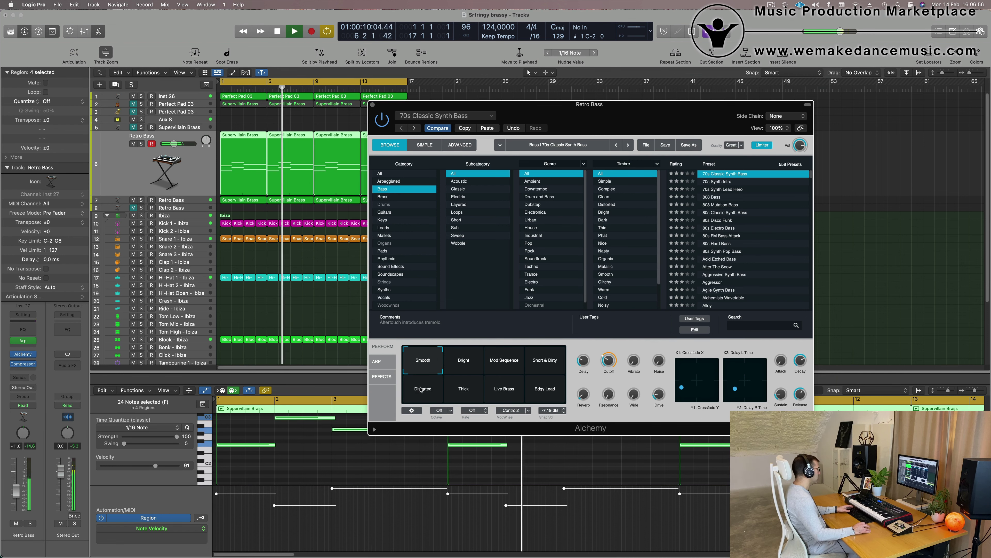
Step: Lower the Retro Bass volume to about -12.9 dB and try the Distorted, Thick, Live Brass and Edgy Lead variations
{"action": "left_click_drag", "start_coordinate": [604, 128], "coordinate": [542, 96]}
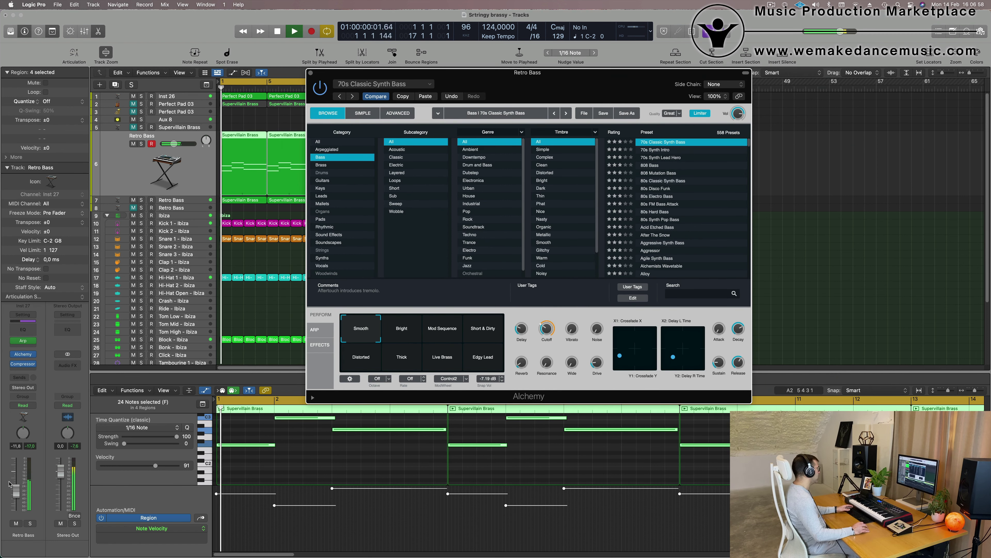
{"action": "left_click_drag", "start_coordinate": [17, 488], "coordinate": [16, 492]}
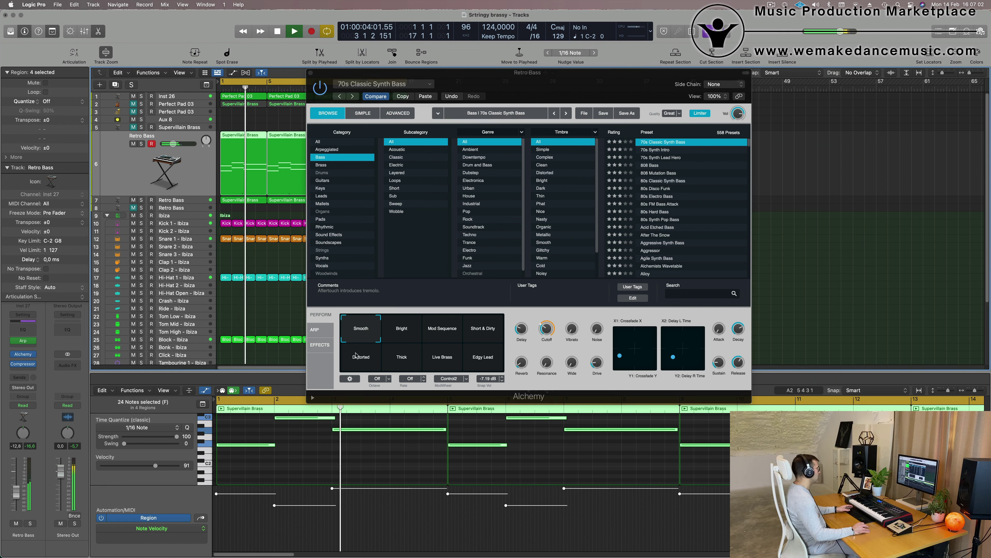
{"action": "left_click", "coordinate": [367, 356]}
{"action": "left_click", "coordinate": [393, 358]}
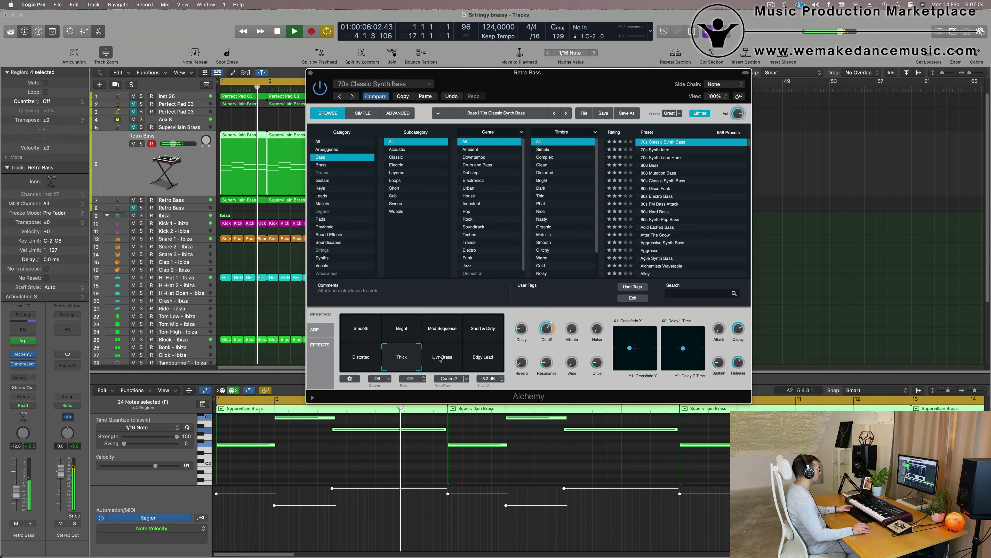
{"action": "left_click", "coordinate": [451, 361]}
{"action": "left_click", "coordinate": [482, 356]}
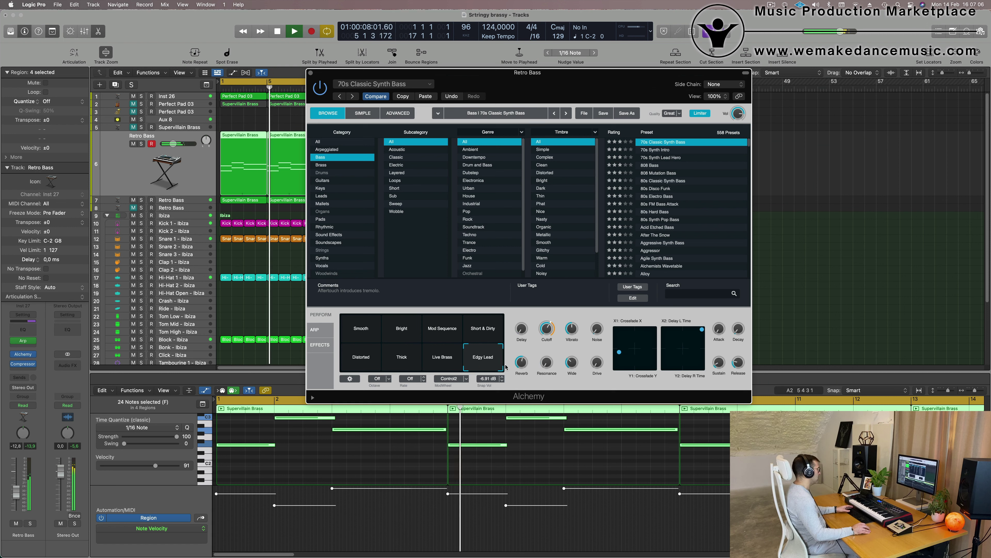
Step: Choose the Short & Dirty variation for the Retro Bass sound and close the Alchemy window
{"action": "left_click", "coordinate": [496, 335]}
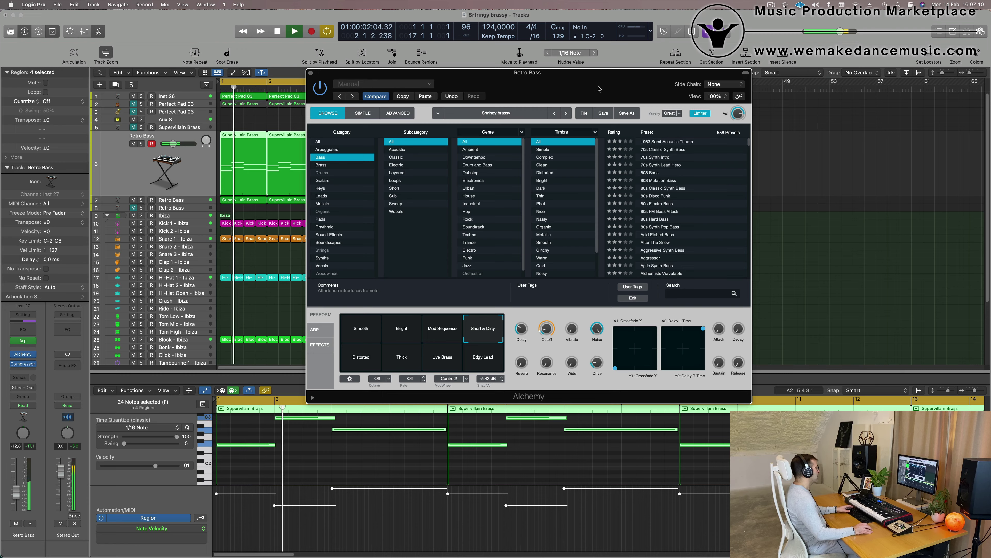
{"action": "left_click_drag", "start_coordinate": [596, 91], "coordinate": [630, 136]}
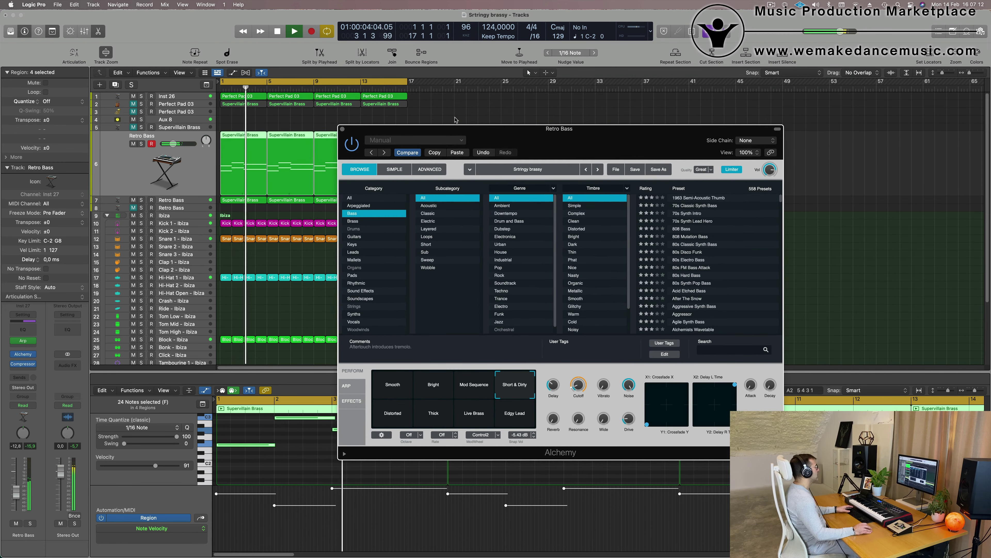
{"action": "left_click", "coordinate": [342, 130]}
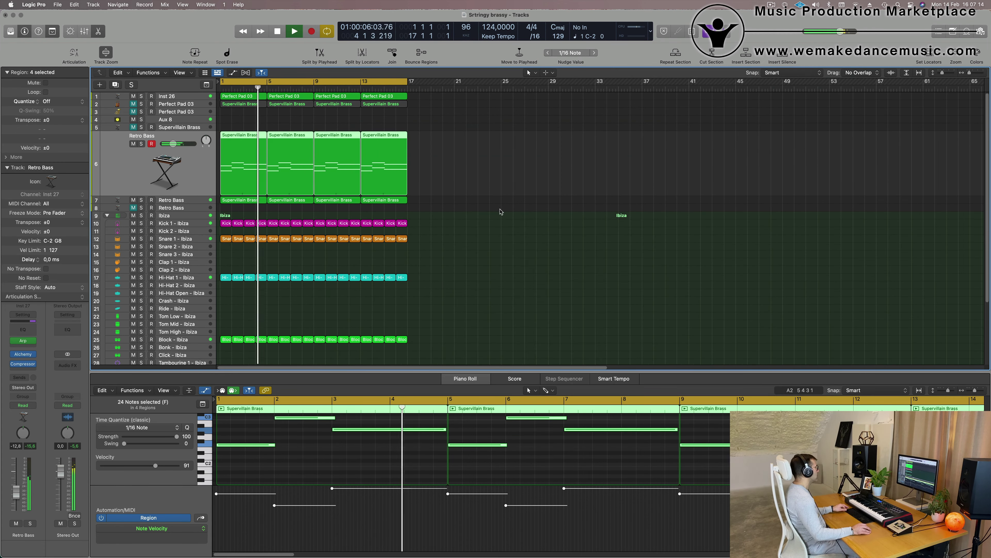
Step: Select the Supervillain Brass track and listen to the loop from the start
{"action": "scroll", "coordinate": [602, 215], "scroll_direction": "up", "scroll_amount": 3}
{"action": "scroll", "coordinate": [514, 234], "scroll_direction": "down", "scroll_amount": 3}
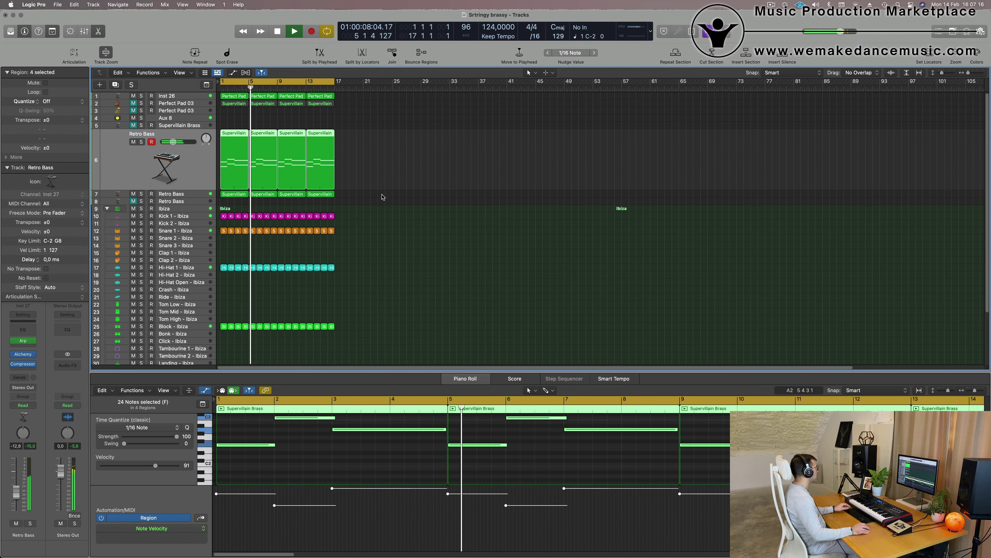
{"action": "left_click", "coordinate": [153, 127]}
{"action": "key", "text": "Return"}
{"action": "key", "text": "space"}
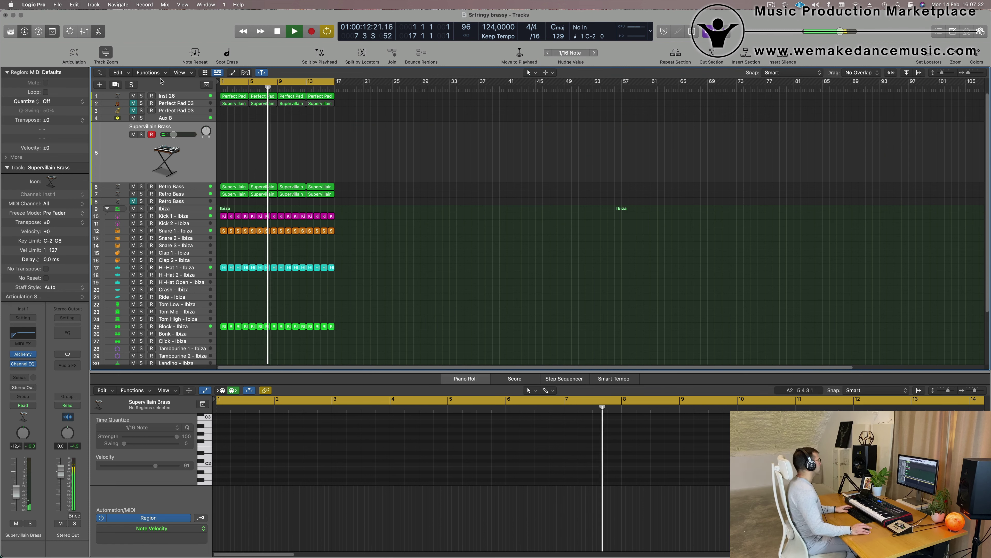
{"action": "key", "text": "space"}
{"action": "key", "text": "space"}
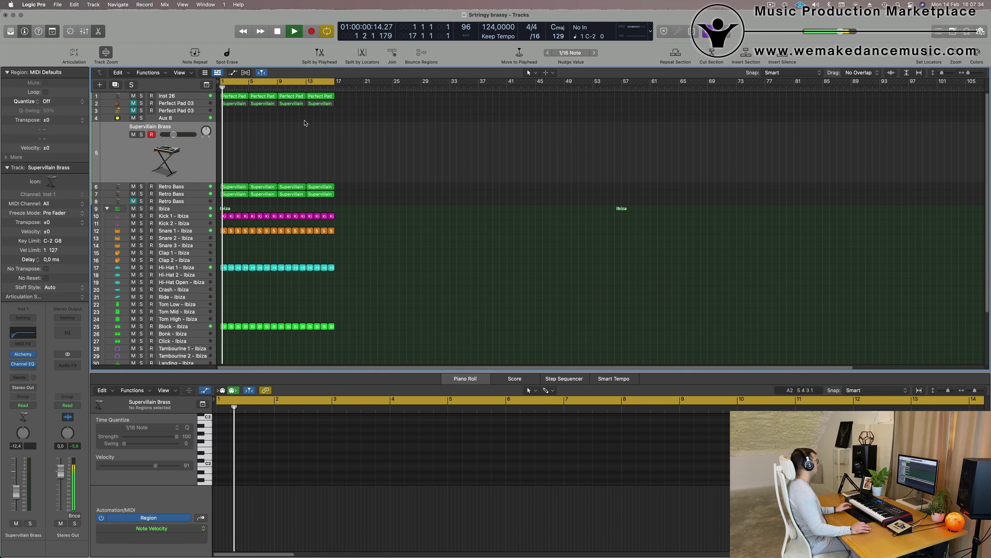
Step: Mute the Inst 26 pad track while the loop plays
{"action": "scroll", "coordinate": [337, 145], "scroll_direction": "up", "scroll_amount": 3}
{"action": "scroll", "coordinate": [338, 145], "scroll_direction": "down", "scroll_amount": 2}
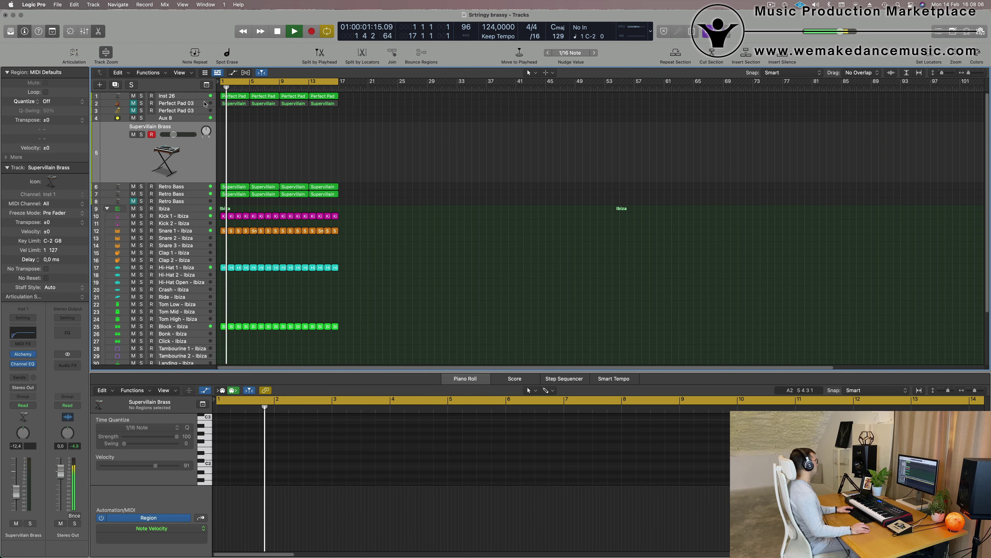
{"action": "left_click", "coordinate": [189, 96]}
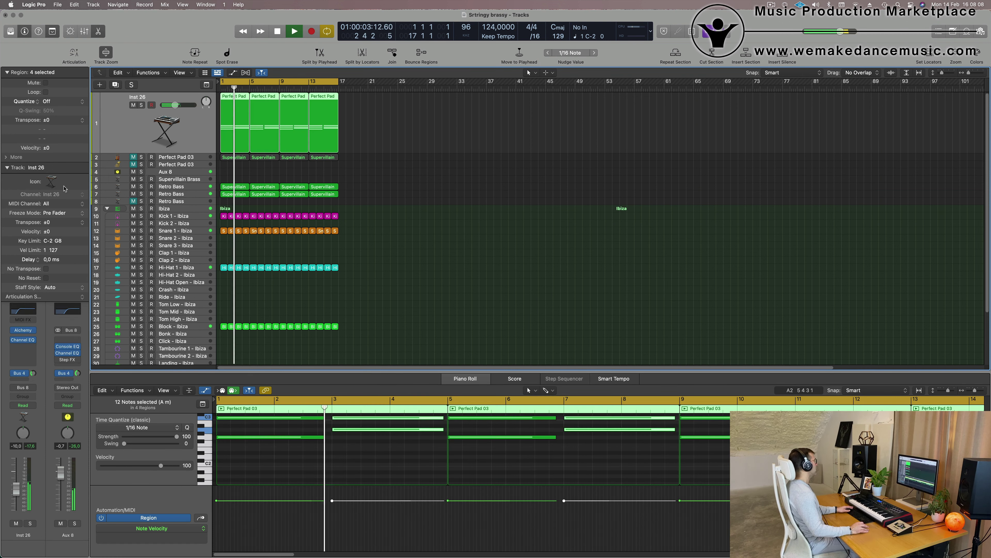
{"action": "left_click", "coordinate": [16, 523]}
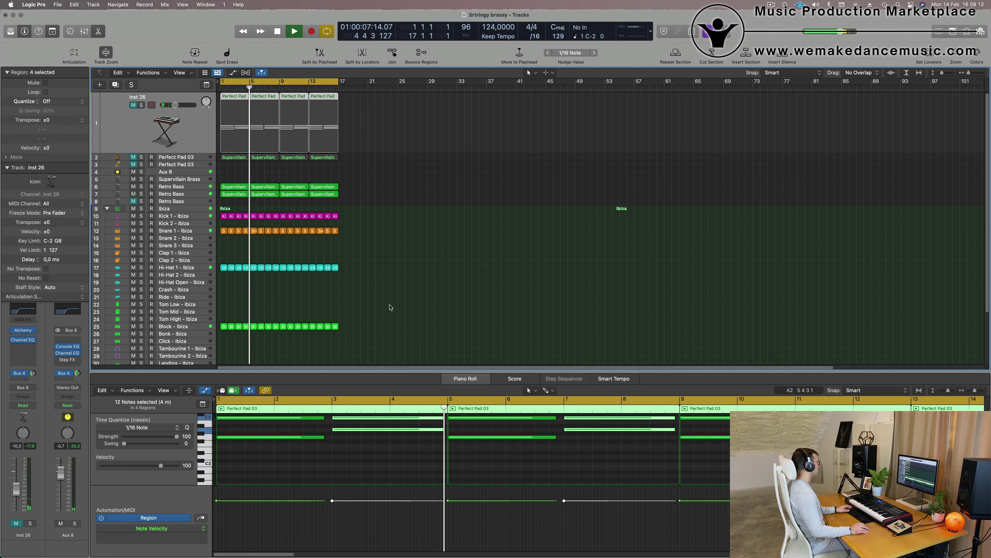
Step: Copy the first one-bar Hi-Hat 1 region onto the Hi-Hat Open track at bar 1
{"action": "key", "text": "super+Right"}
{"action": "key", "text": "super+Right"}
{"action": "key", "text": "super+Right"}
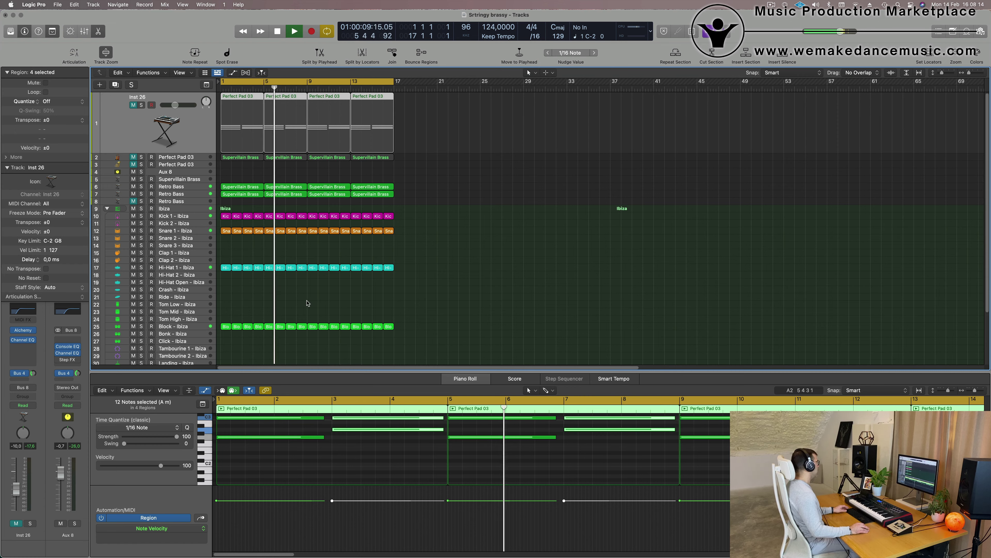
{"action": "left_click", "coordinate": [225, 268]}
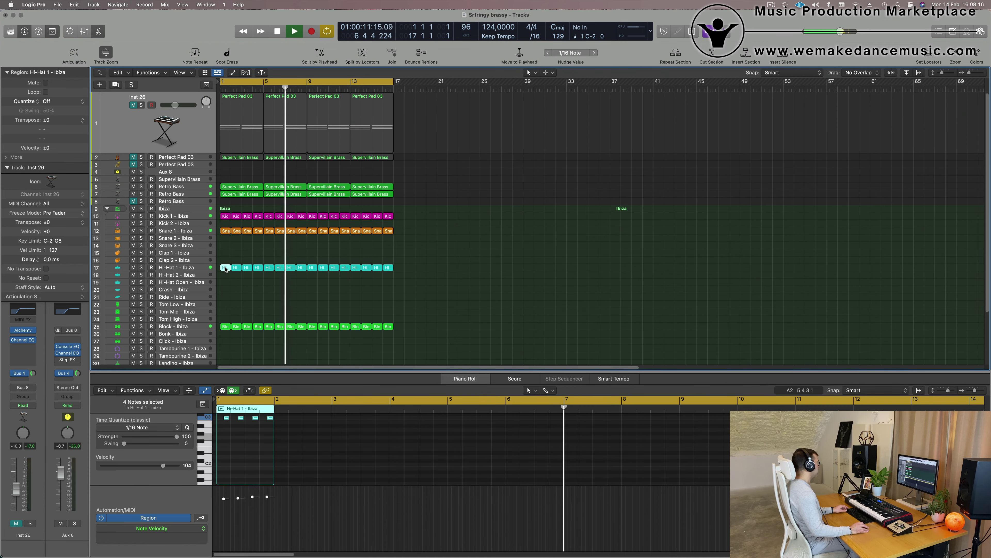
{"action": "mouse_move", "coordinate": [225, 269]}
{"action": "left_mouse_down"}
{"action": "mouse_move", "coordinate": [223, 301]}
{"action": "mouse_move", "coordinate": [225, 275]}
{"action": "mouse_move", "coordinate": [214, 284]}
{"action": "left_mouse_up"}
Step: Repeat the copied Hi-Hat Open region bar after bar to fill the 16-bar loop
{"action": "scroll", "coordinate": [253, 461], "scroll_direction": "up", "scroll_amount": 3}
{"action": "key", "text": "space"}
{"action": "key", "text": "super+r"}
{"action": "key", "text": "super+r"}
{"action": "key", "text": "super+r"}
{"action": "key", "text": "super+r"}
{"action": "key", "text": "super+r"}
{"action": "key", "text": "super+r"}
{"action": "key", "text": "super+r"}
{"action": "key", "text": "super+r"}
{"action": "key", "text": "super+r"}
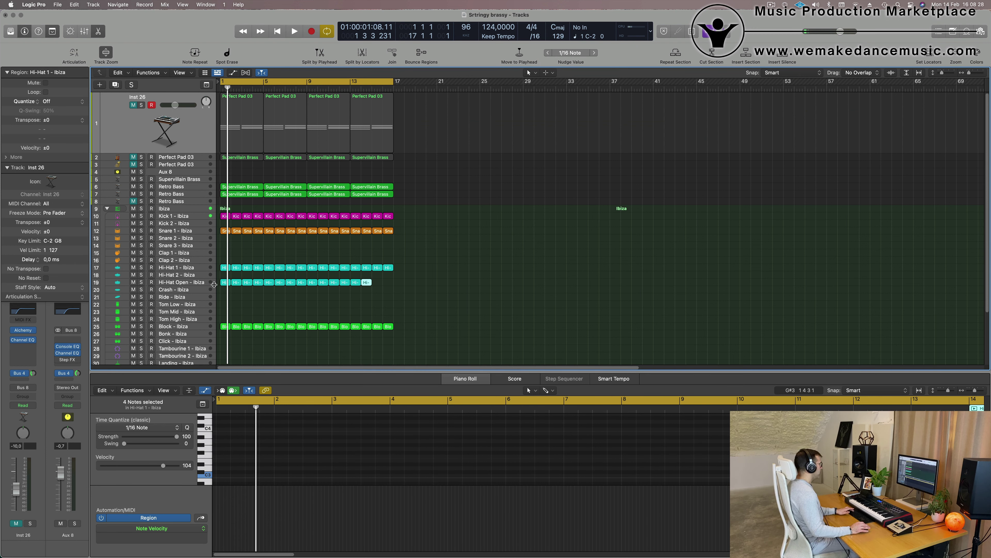
Step: Lower the Hi-Hat Open track's volume to about -17 dB during playback
{"action": "key", "text": "space"}
{"action": "left_click", "coordinate": [213, 284]}
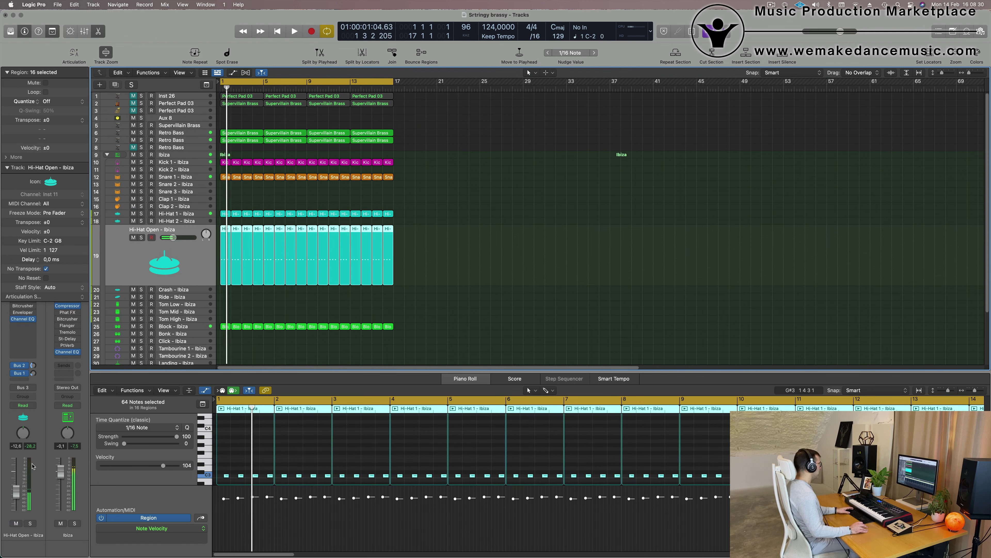
{"action": "left_click_drag", "start_coordinate": [21, 496], "coordinate": [14, 501]}
{"action": "scroll", "coordinate": [525, 275], "scroll_direction": "down", "scroll_amount": 3}
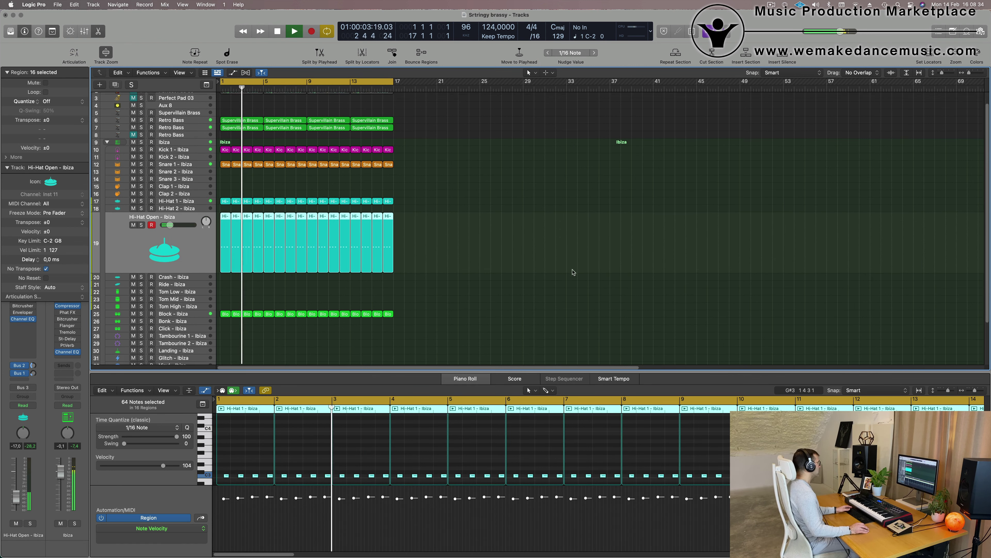
Step: Copy the first Hi-Hat Open region onto the Tom Low track at bar 1 and move its notes down to C1
{"action": "left_click", "coordinate": [285, 287]}
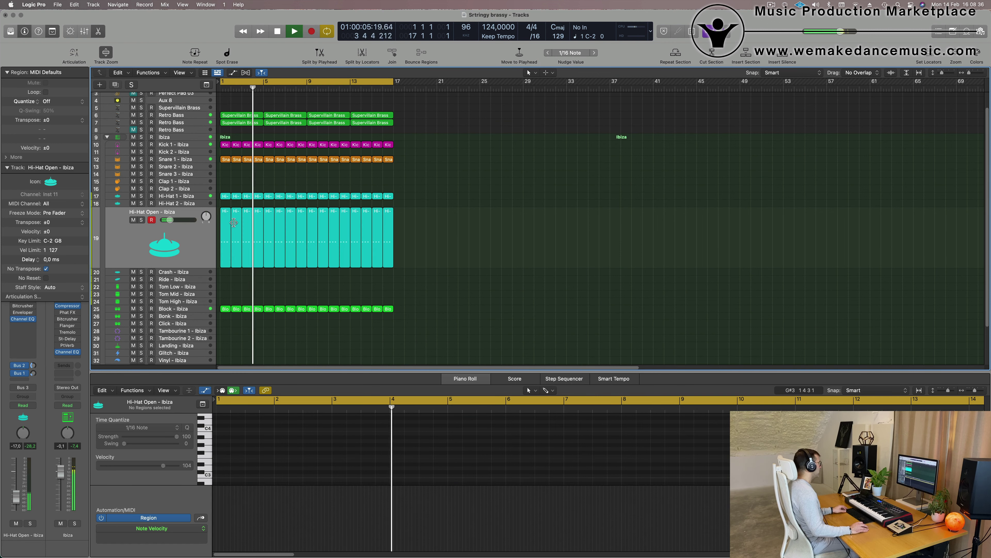
{"action": "left_click_drag", "start_coordinate": [226, 212], "coordinate": [225, 288]}
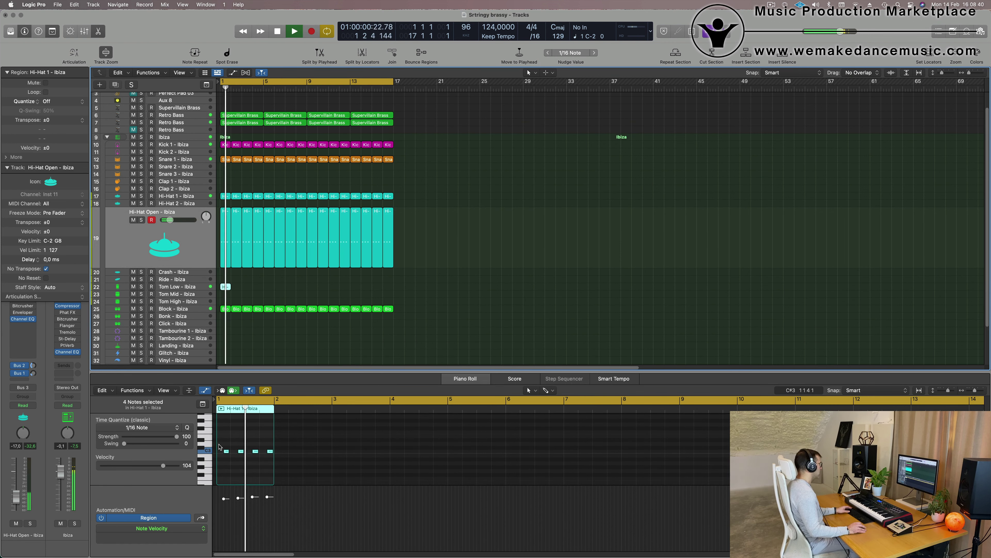
{"action": "left_click_drag", "start_coordinate": [221, 443], "coordinate": [290, 463]}
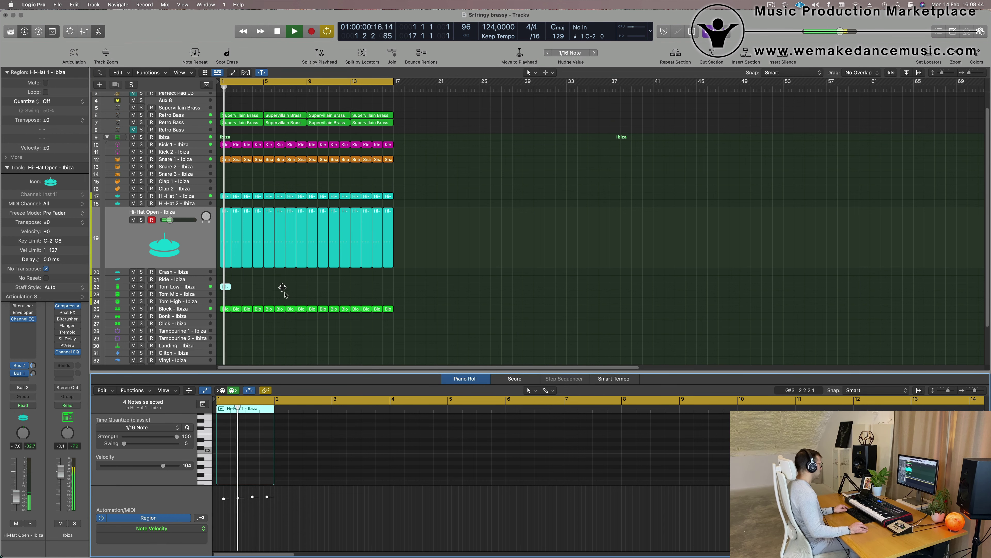
{"action": "scroll", "coordinate": [287, 296], "scroll_direction": "up", "scroll_amount": 5}
{"action": "scroll", "coordinate": [230, 453], "scroll_direction": "down", "scroll_amount": 5}
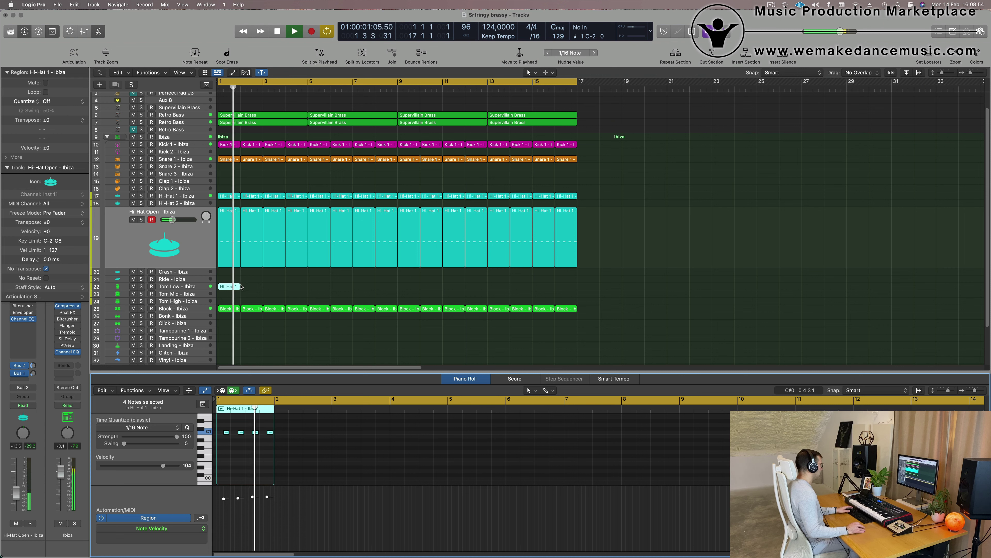
Step: Set the Hi-Hat Open track's volume to about -15.6 dB and the Tom Low track's volume to about -2.2 dB
{"action": "left_click", "coordinate": [197, 285]}
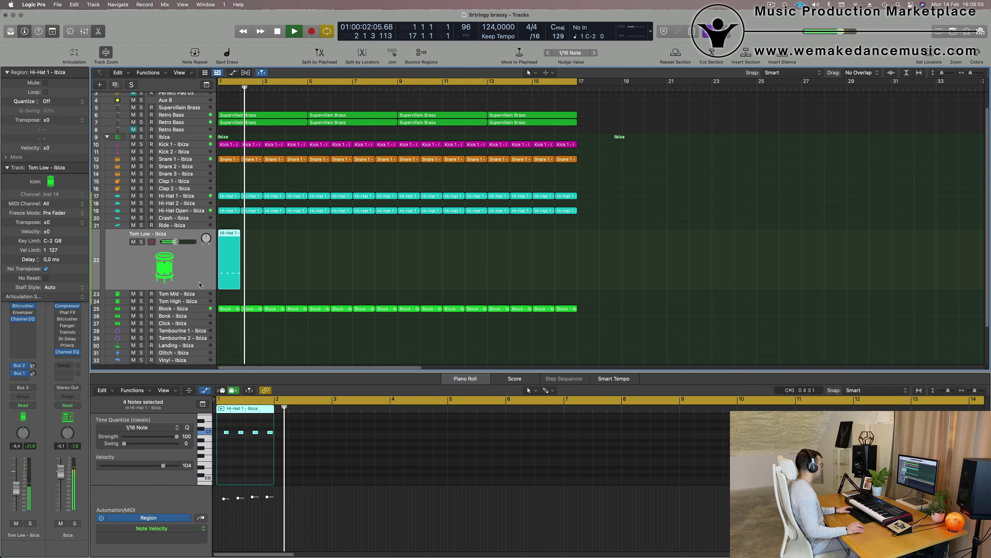
{"action": "left_click", "coordinate": [200, 211]}
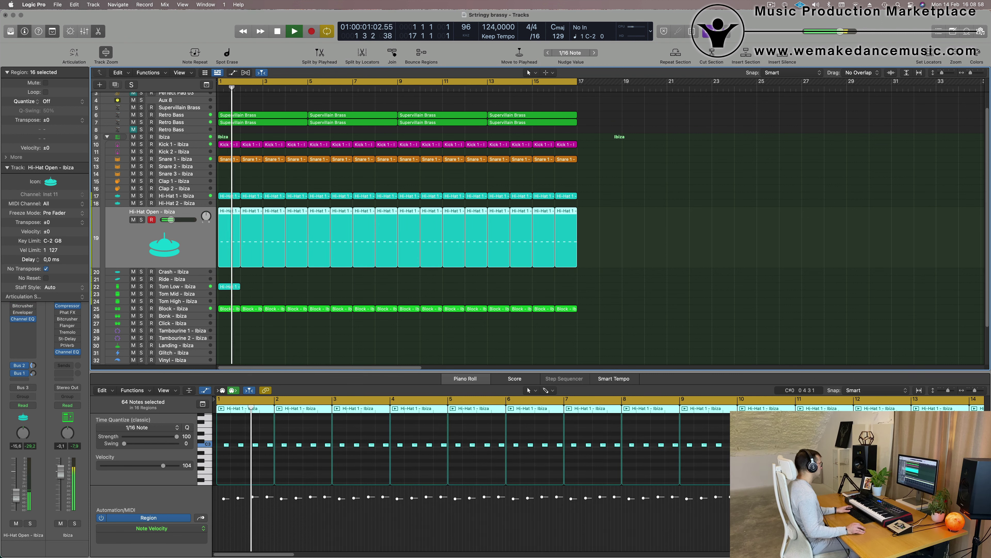
{"action": "left_click", "coordinate": [197, 288]}
{"action": "key", "text": "space"}
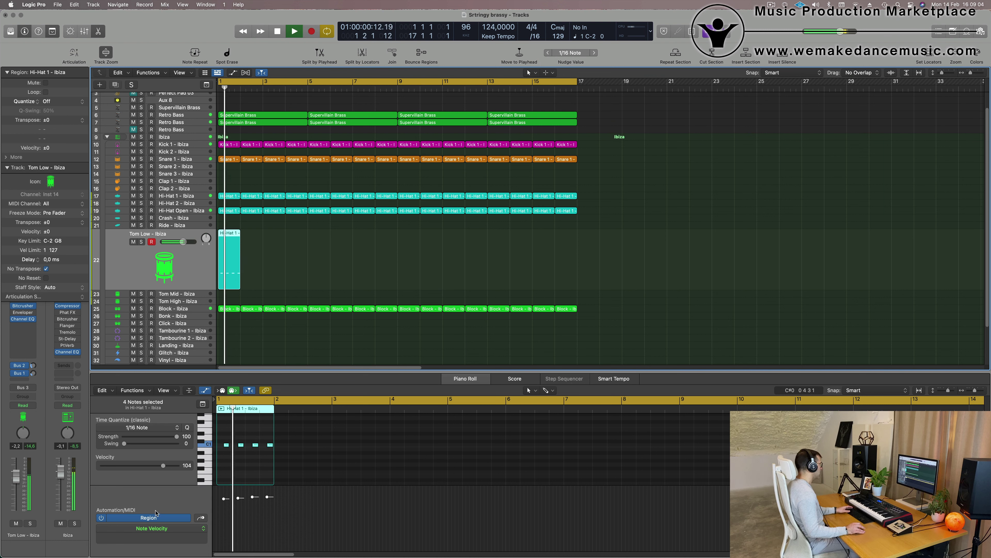
{"action": "key", "text": "space"}
Step: Delete the first three notes of the Tom Low region, keeping only the note after beat 4
{"action": "left_click_drag", "start_coordinate": [220, 436], "coordinate": [262, 455]}
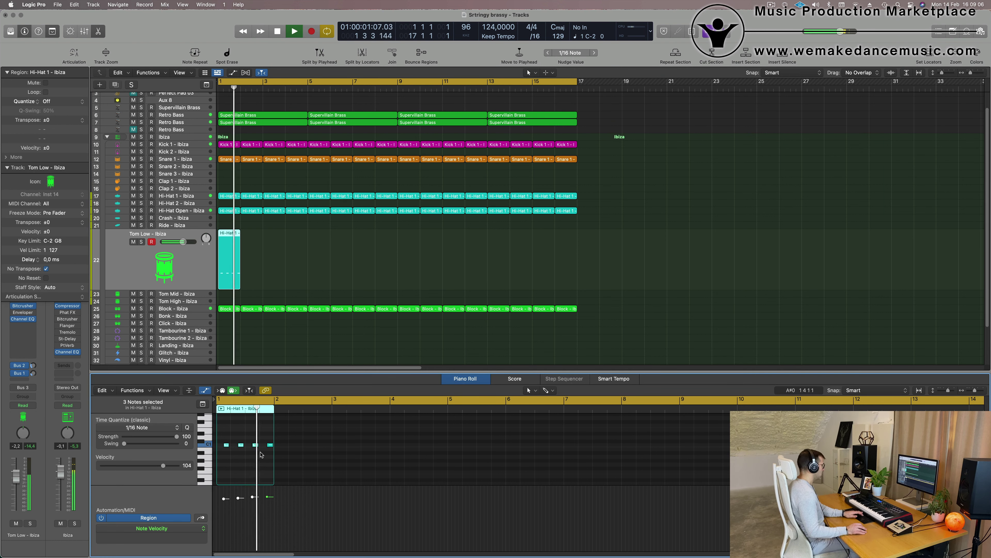
{"action": "key", "text": "space"}
{"action": "scroll", "coordinate": [241, 465], "scroll_direction": "up", "scroll_amount": 6}
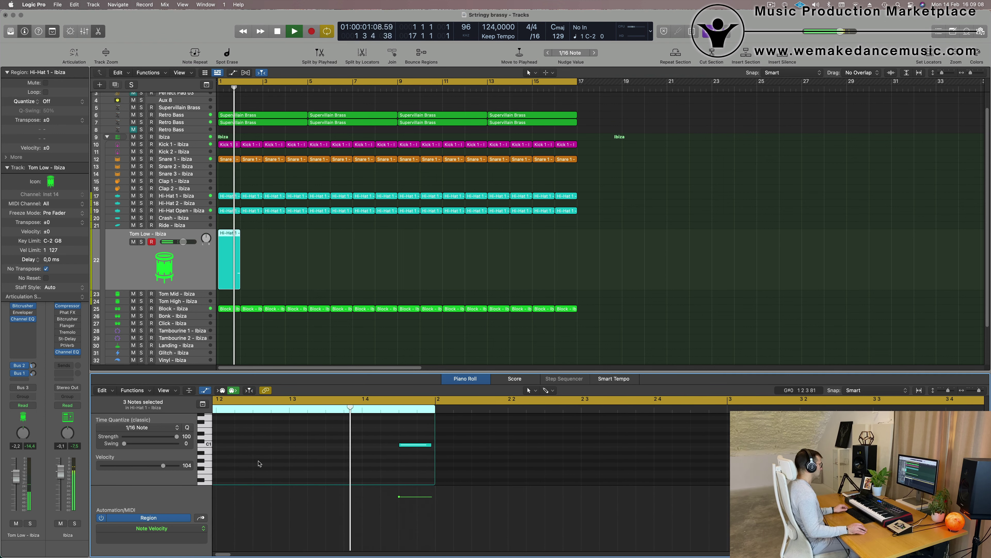
{"action": "key", "text": "space"}
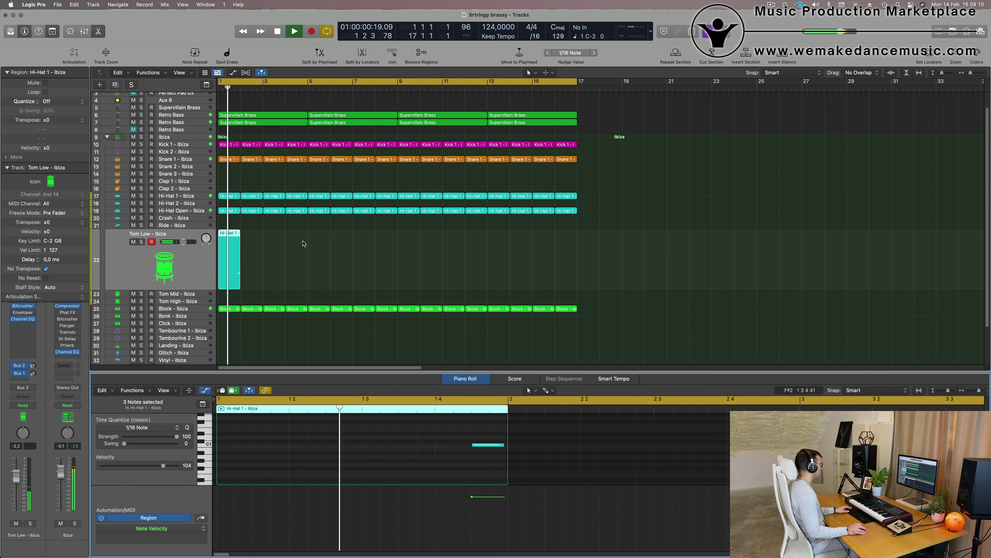
Step: Repeat the one-bar Tom Low region to fill all 16 bars and select all its regions
{"action": "left_click", "coordinate": [197, 268]}
{"action": "key", "text": "super+r"}
{"action": "key", "text": "super+r"}
{"action": "key", "text": "super+r"}
{"action": "key", "text": "super+r"}
{"action": "key", "text": "super+r"}
{"action": "key", "text": "super+r"}
{"action": "key", "text": "super+r"}
{"action": "key", "text": "super+r"}
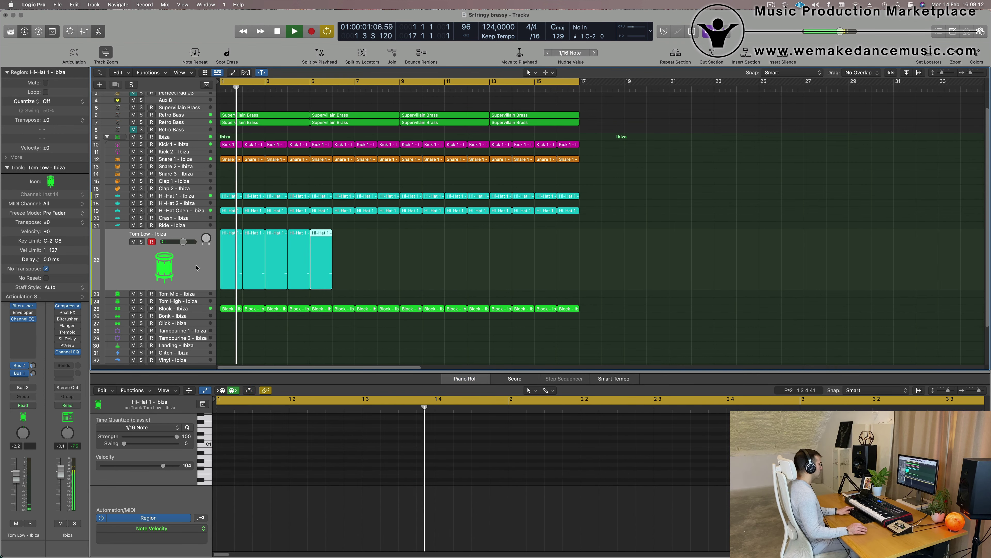
{"action": "key", "text": "super+r"}
{"action": "key", "text": "super+r"}
{"action": "key", "text": "super+r"}
{"action": "key", "text": "super+r"}
{"action": "key", "text": "super+r"}
{"action": "key", "text": "super+r"}
{"action": "key", "text": "super+r"}
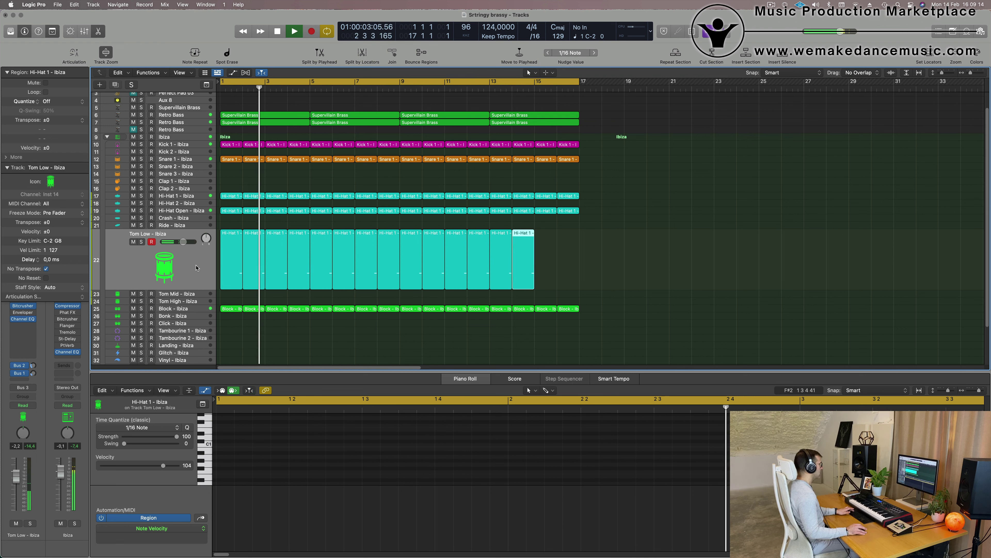
{"action": "left_click", "coordinate": [172, 272]}
Step: Restart playback several times to audition the Tom Low pattern with the rest of the loop
{"action": "key", "text": "space"}
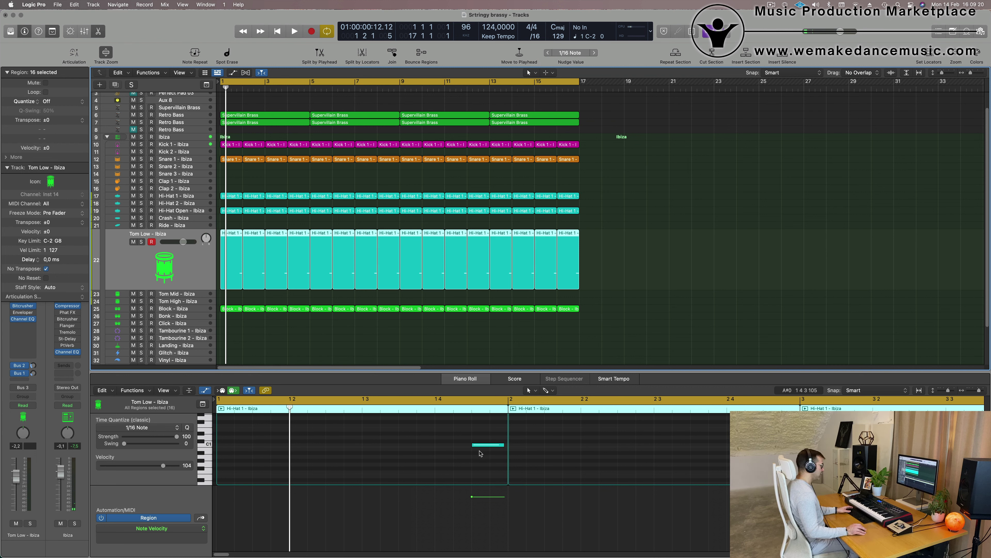
{"action": "key", "text": "space"}
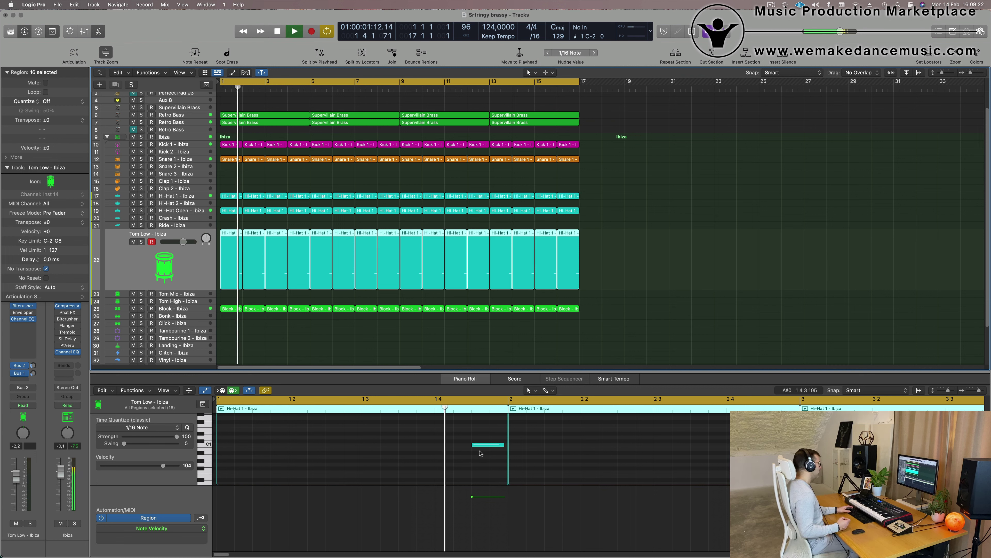
{"action": "key", "text": "space"}
{"action": "key", "text": "space"}
{"action": "key", "text": "space"}
{"action": "key", "text": "space"}
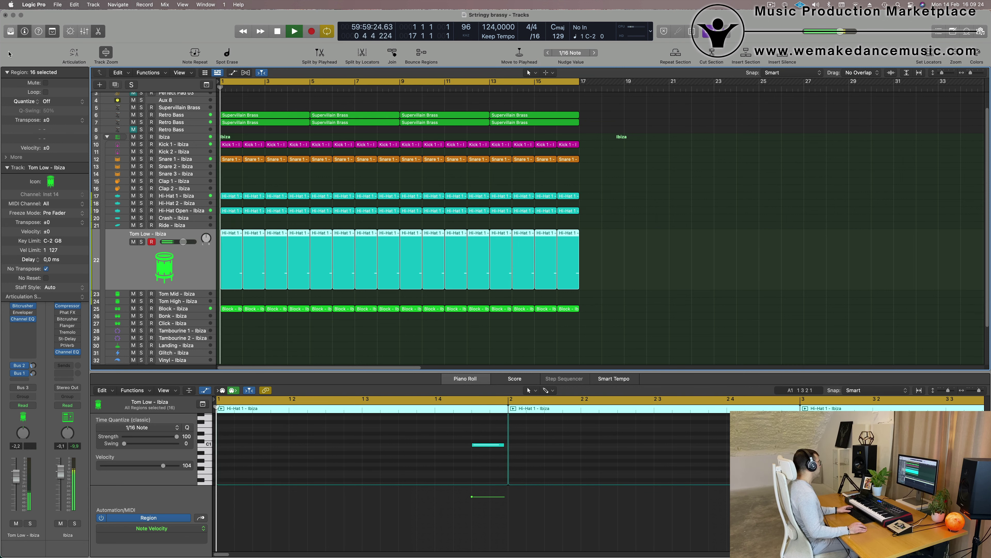
Step: Open the Library with the tom sounds for the Tom Low track and restart the loop
{"action": "left_click", "coordinate": [10, 30]}
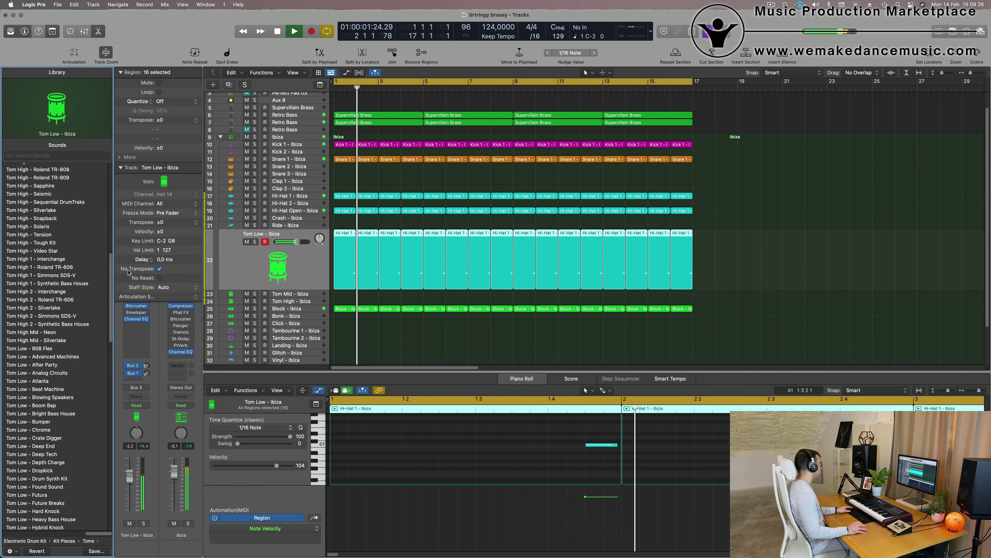
{"action": "key", "text": "space"}
{"action": "key", "text": "space"}
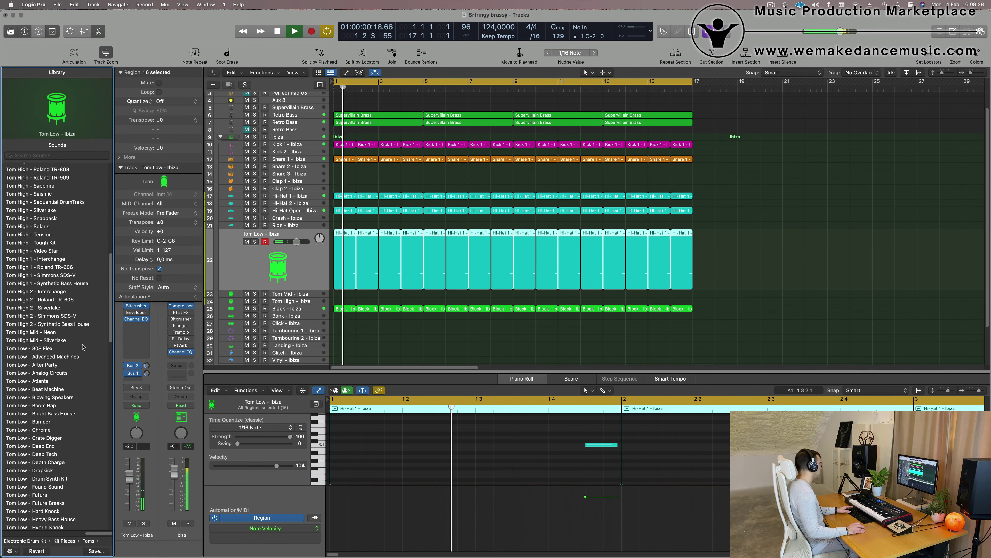
Step: Load the Tom Low - Advanced Machines sound on the Tom Low track and audition it in the mix and briefly soloed
{"action": "left_click", "coordinate": [48, 356]}
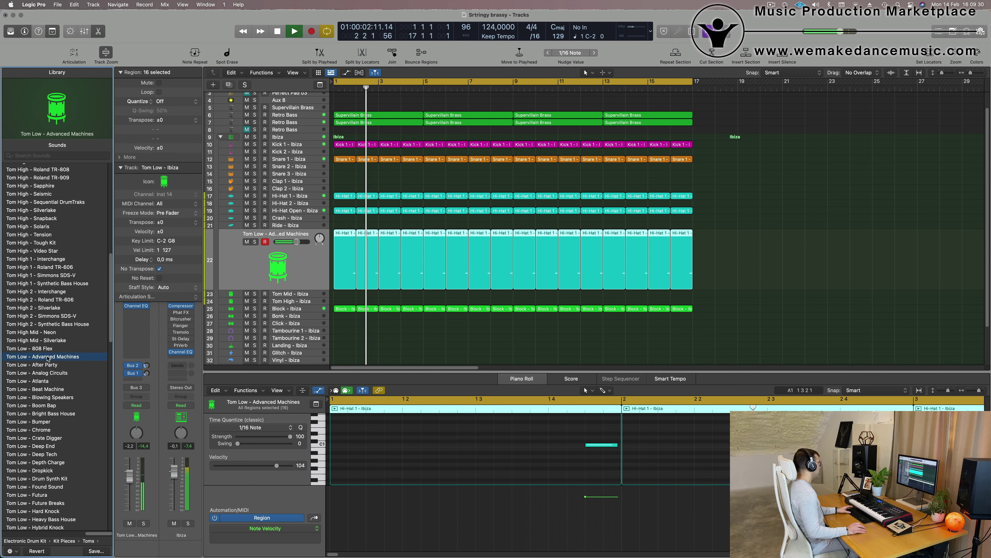
{"action": "key", "text": "space"}
{"action": "key", "text": "space"}
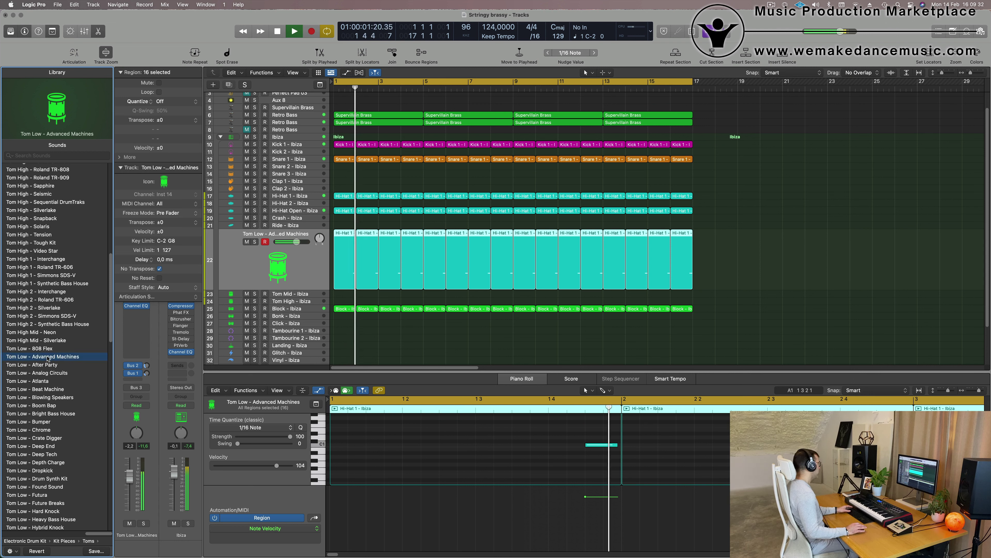
{"action": "left_click", "coordinate": [144, 523]}
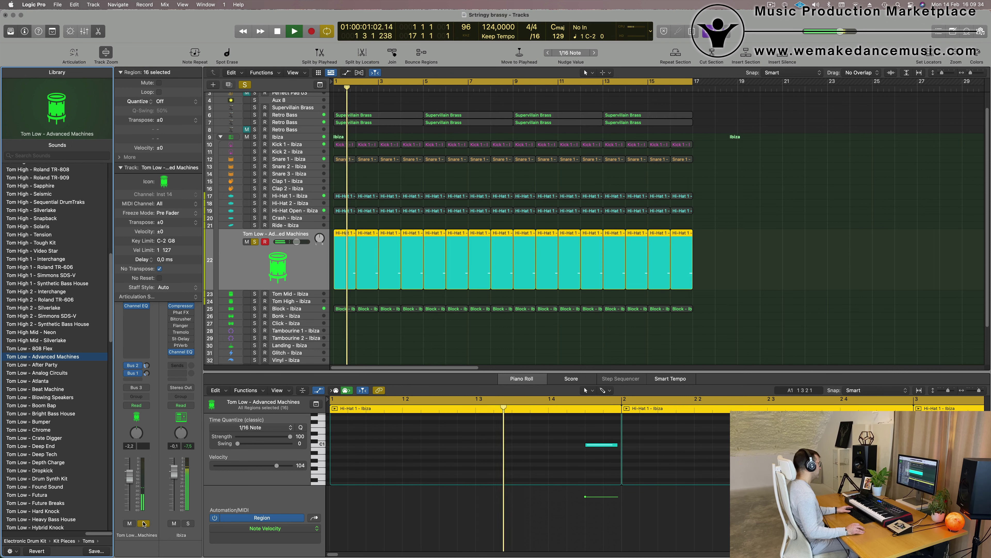
{"action": "left_click", "coordinate": [144, 523]}
Step: Restart the loop and lower the Tom Low track's volume to -4.7 dB
{"action": "key", "text": "space"}
{"action": "key", "text": "space"}
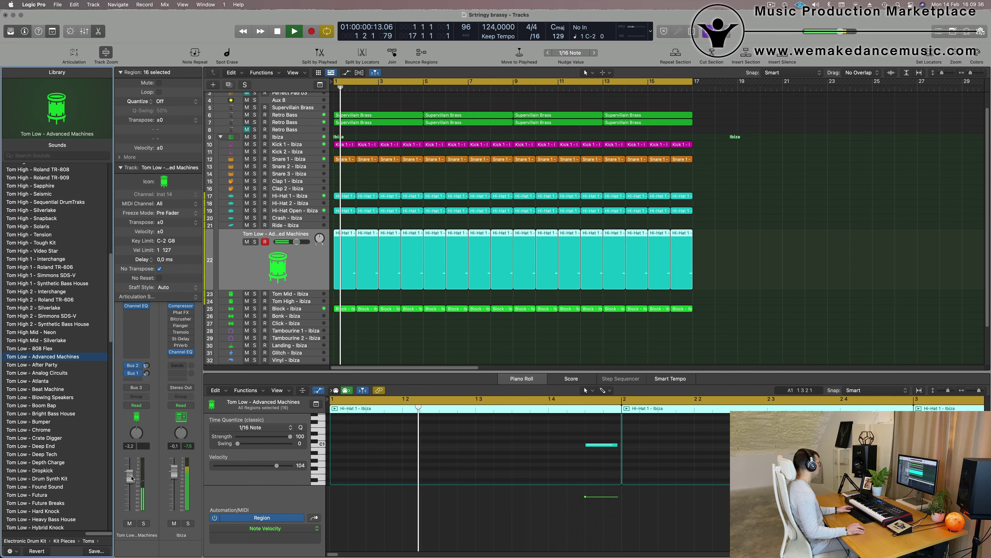
{"action": "left_click_drag", "start_coordinate": [131, 478], "coordinate": [132, 482]}
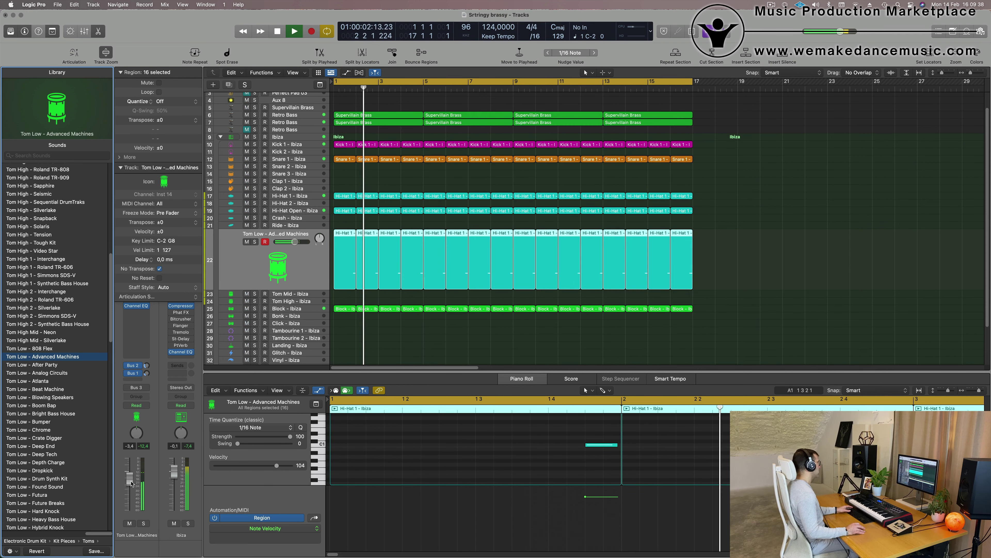
{"action": "left_click_drag", "start_coordinate": [130, 482], "coordinate": [130, 483]}
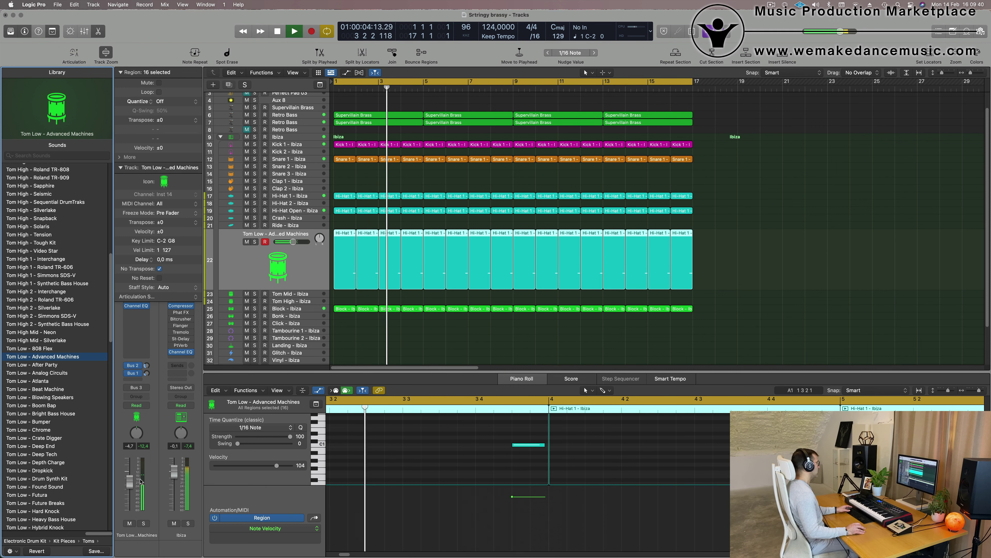
Step: Copy the first one-bar Snare 1 region to the start of the Clap 1 track and select its notes
{"action": "scroll", "coordinate": [513, 188], "scroll_direction": "down", "scroll_amount": 8}
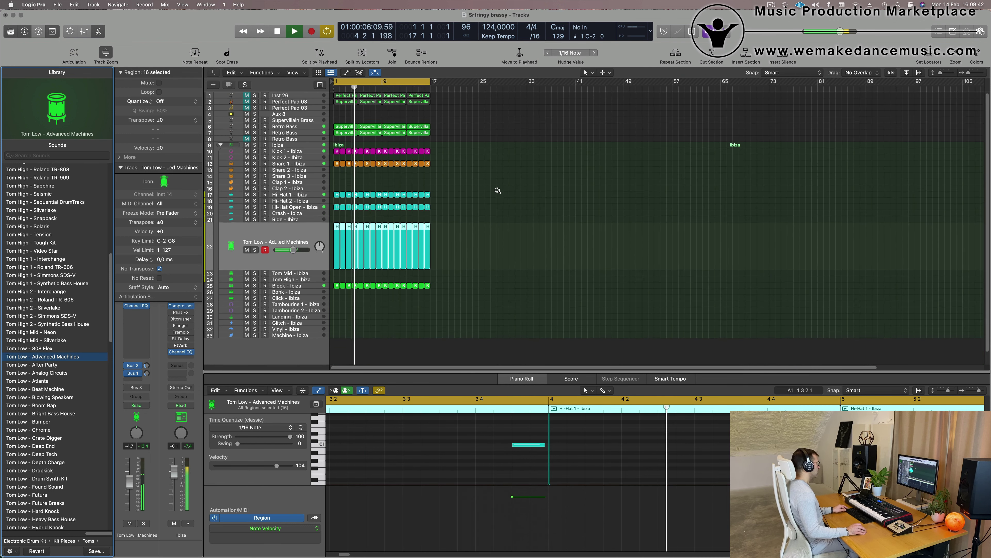
{"action": "scroll", "coordinate": [485, 211], "scroll_direction": "up", "scroll_amount": 4}
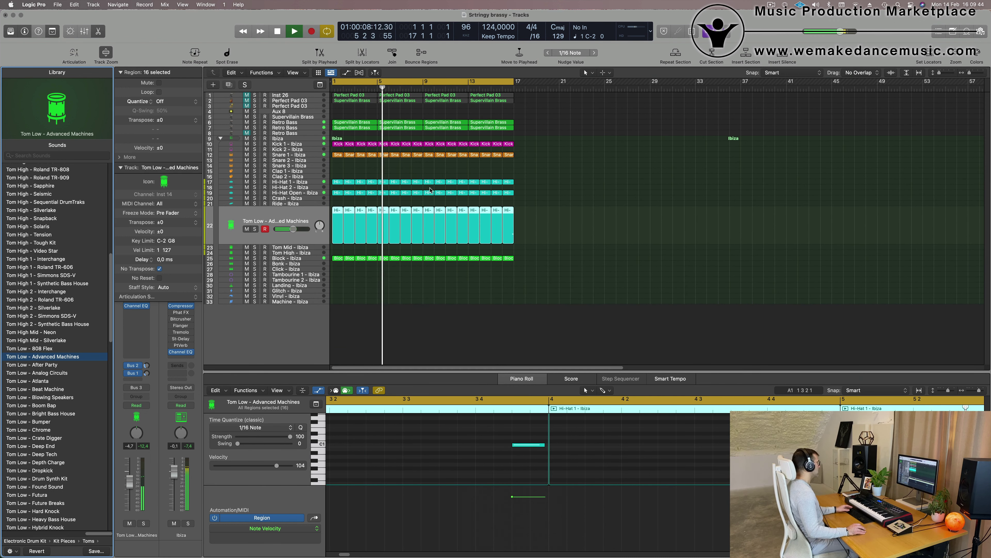
{"action": "left_click", "coordinate": [339, 155]}
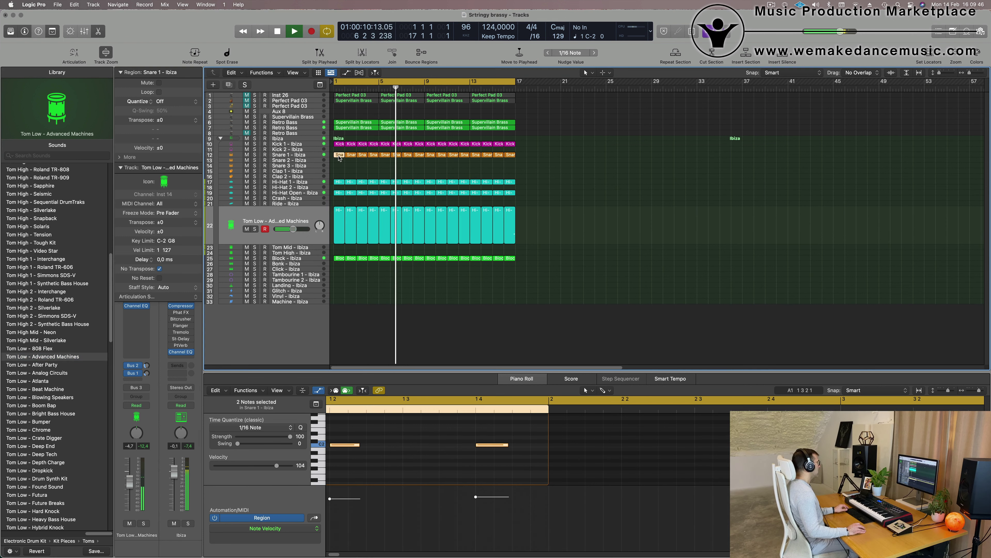
{"action": "left_click_drag", "start_coordinate": [338, 163], "coordinate": [338, 172]}
{"action": "left_click", "coordinate": [337, 173]}
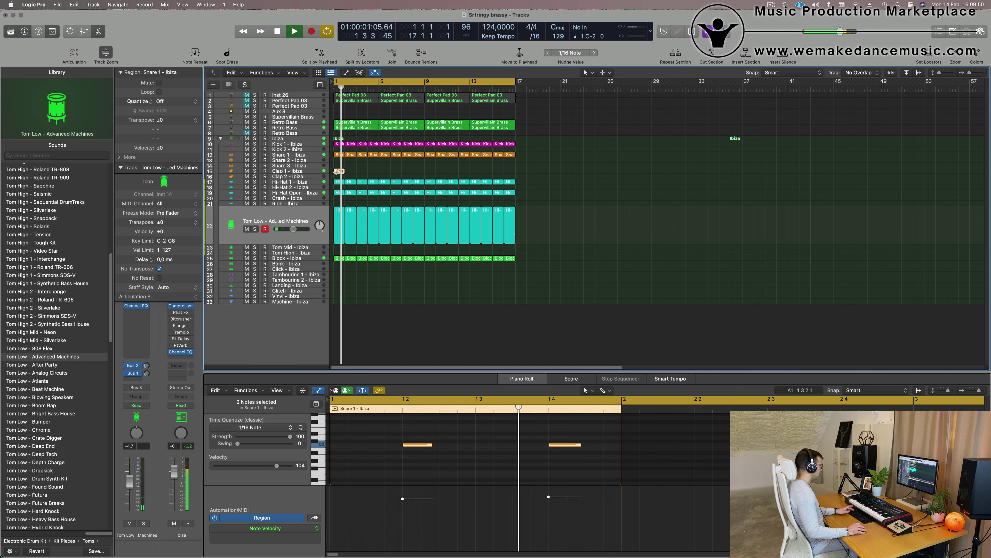
{"action": "left_click_drag", "start_coordinate": [402, 427], "coordinate": [600, 479]}
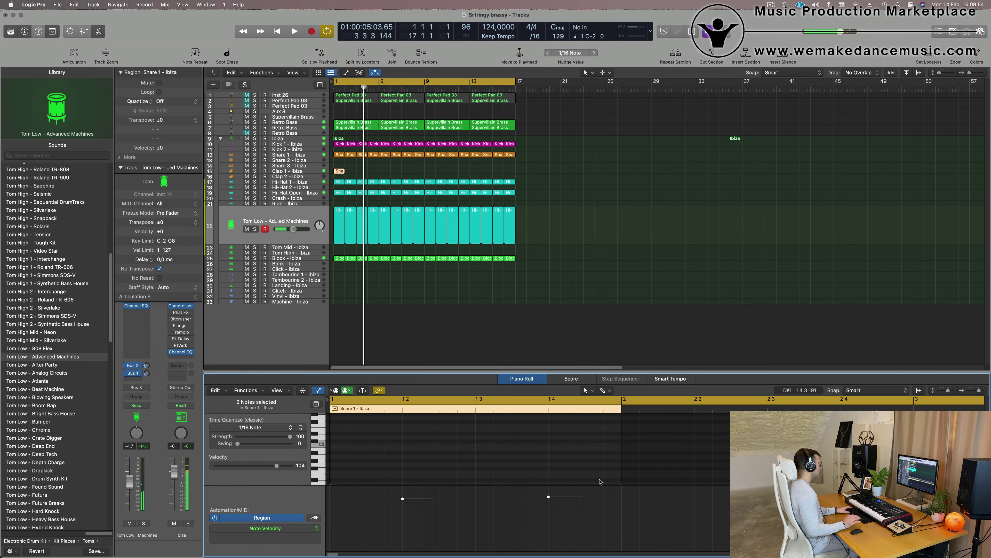
Step: Repeat the one-bar Clap 1 region to fill all 16 bars and audition the claps with the loop
{"action": "left_click_drag", "start_coordinate": [357, 179], "coordinate": [328, 169]}
{"action": "key", "text": "space"}
{"action": "key", "text": "super+r"}
{"action": "key", "text": "super+r"}
{"action": "key", "text": "super+r"}
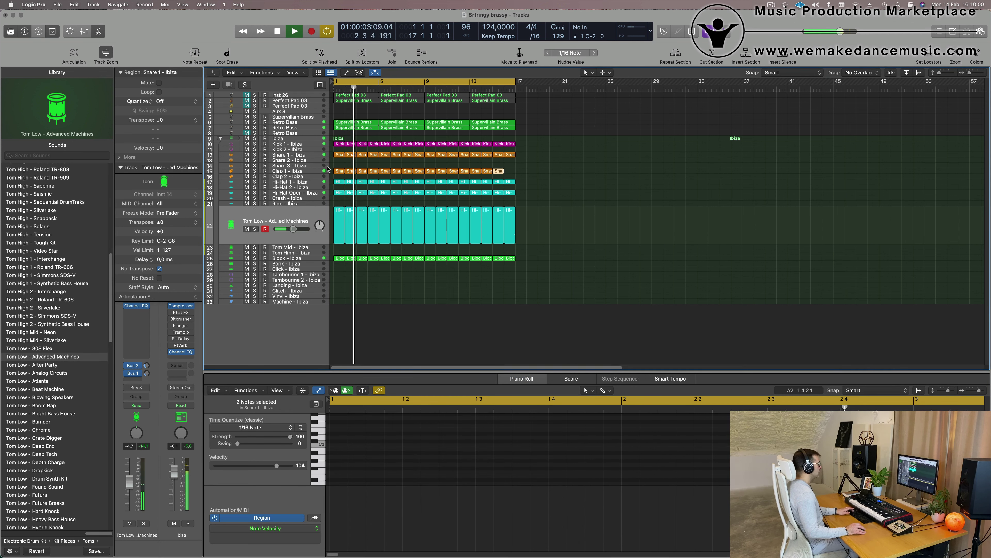
{"action": "left_click", "coordinate": [321, 174]}
{"action": "key", "text": "space"}
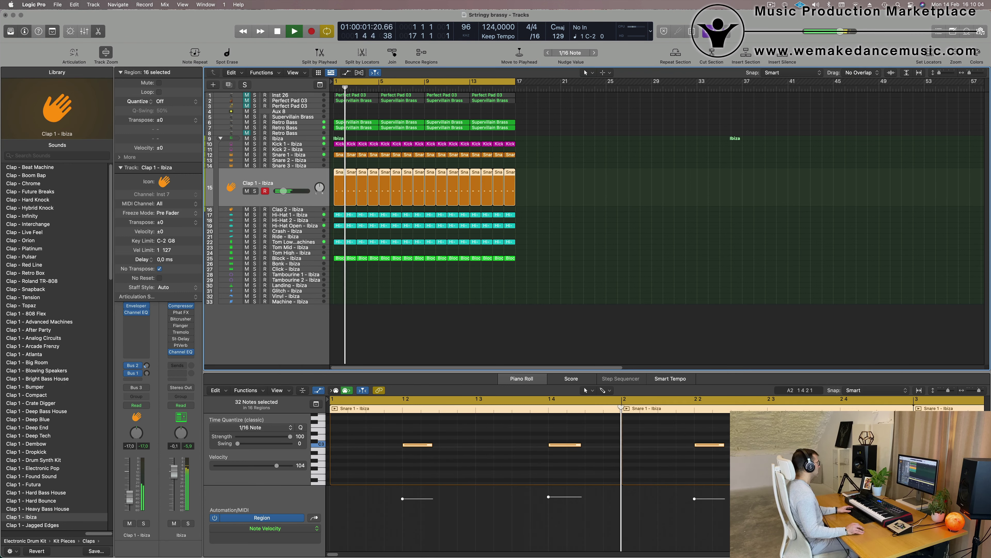
{"action": "left_click", "coordinate": [388, 321]}
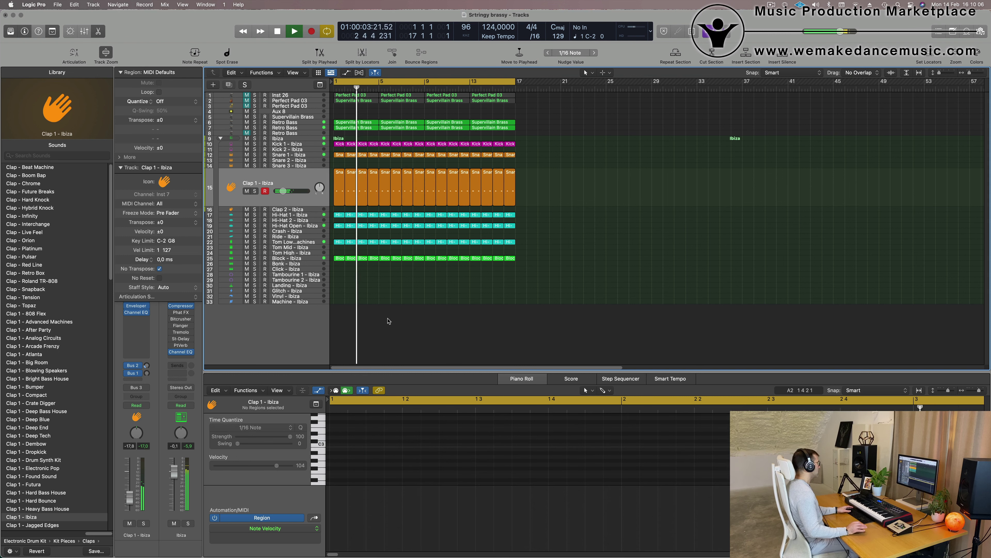
Step: Copy the first one-bar Block region to the start of the Tambourine 2 track and restart the loop
{"action": "left_click", "coordinate": [339, 258]}
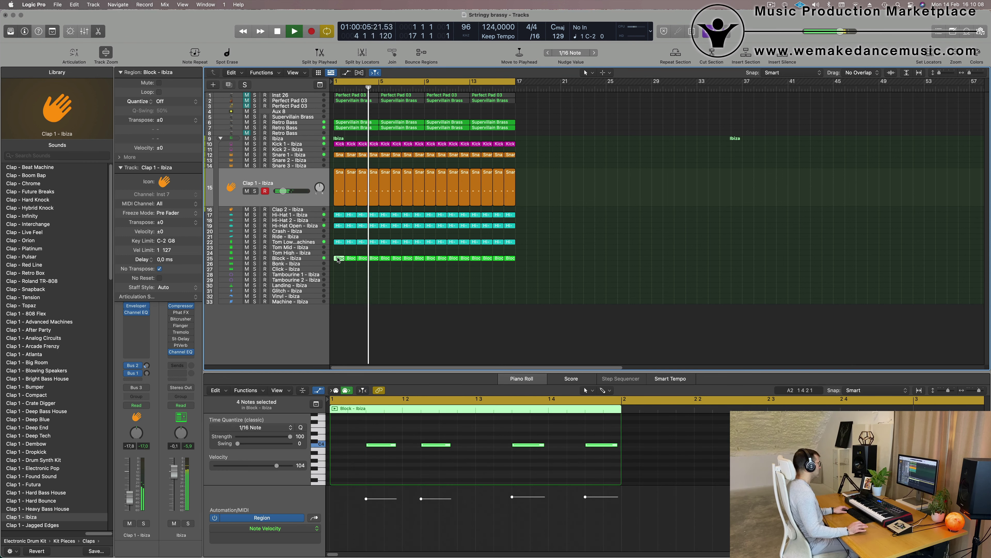
{"action": "left_click_drag", "start_coordinate": [338, 260], "coordinate": [336, 281]}
{"action": "key", "text": "Return"}
Step: Shift the four Tambourine 2 notes earlier so the first falls on beat 1, and delete the last two
{"action": "scroll", "coordinate": [358, 469], "scroll_direction": "up", "scroll_amount": 1}
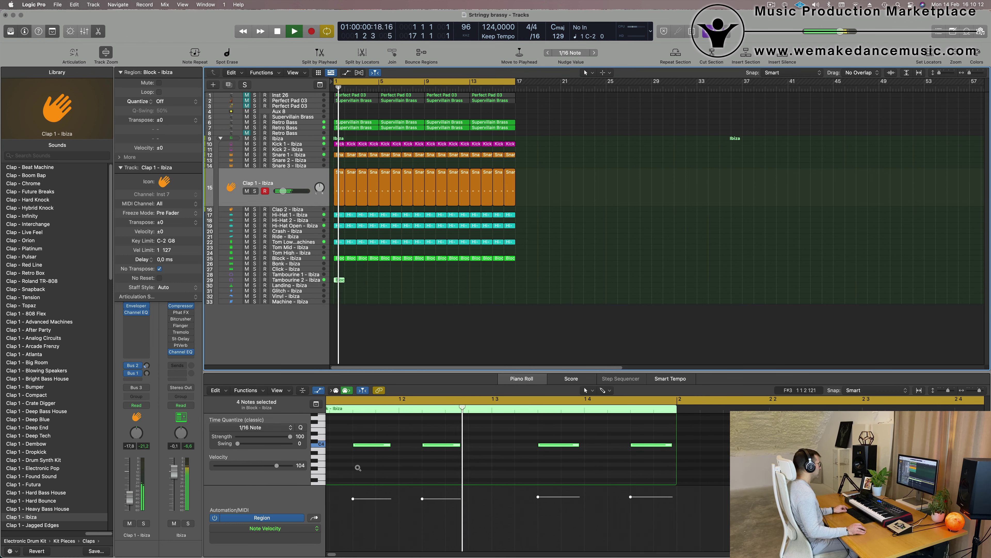
{"action": "scroll", "coordinate": [357, 469], "scroll_direction": "down", "scroll_amount": 3}
{"action": "scroll", "coordinate": [378, 466], "scroll_direction": "down", "scroll_amount": 1}
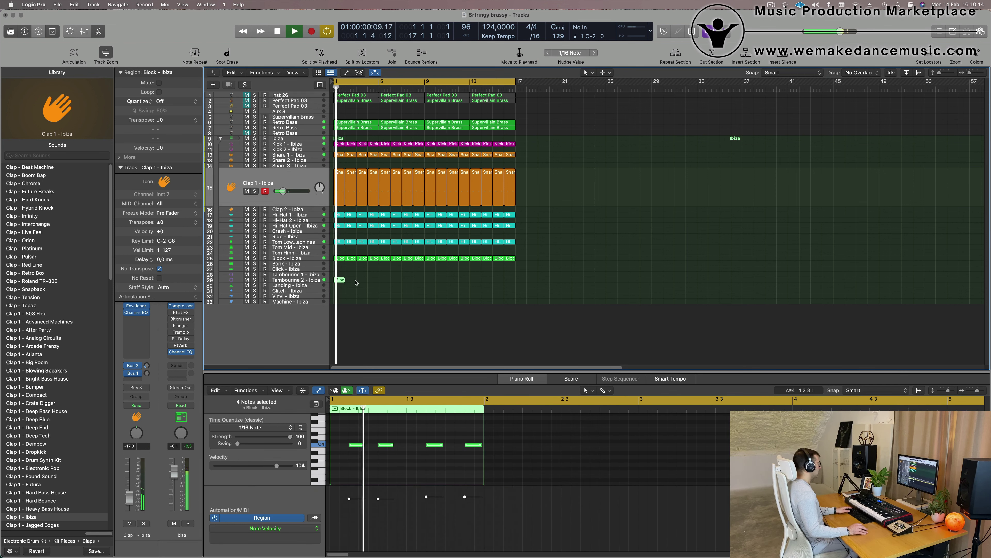
{"action": "left_click_drag", "start_coordinate": [348, 429], "coordinate": [481, 472]}
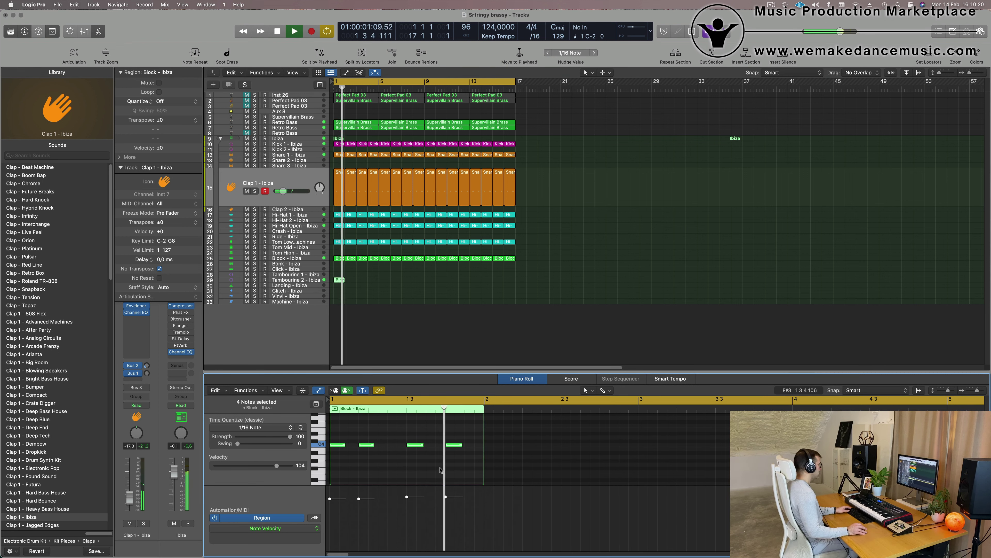
{"action": "left_click_drag", "start_coordinate": [399, 443], "coordinate": [480, 467]}
{"action": "left_click", "coordinate": [326, 445]}
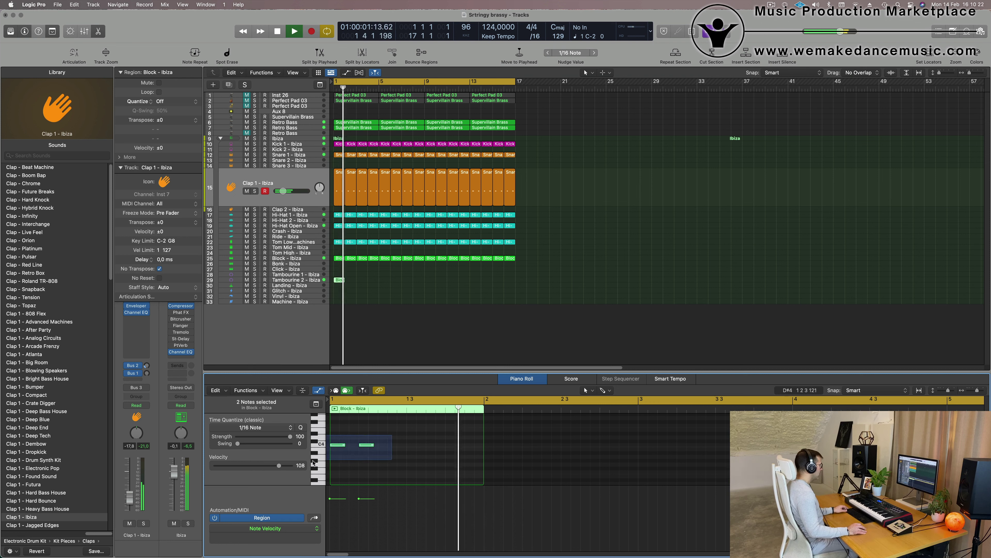
Step: Copy the two Tambourine 2 notes to beat 3, add single copies after beats 2 and 4, and audition the six-note pattern
{"action": "left_click_drag", "start_coordinate": [337, 448], "coordinate": [414, 447]}
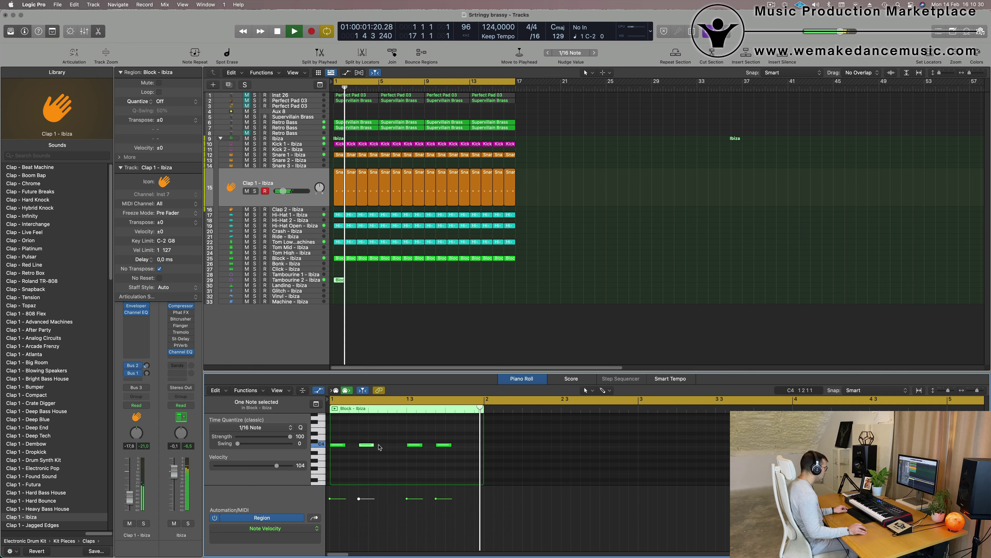
{"action": "left_click_drag", "start_coordinate": [369, 445], "coordinate": [398, 445]}
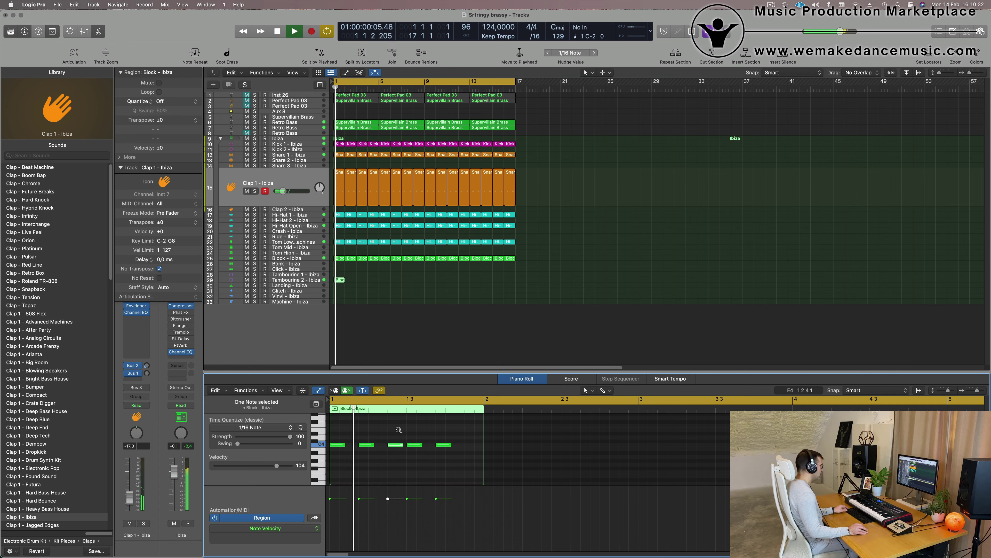
{"action": "scroll", "coordinate": [399, 430], "scroll_direction": "down", "scroll_amount": 2}
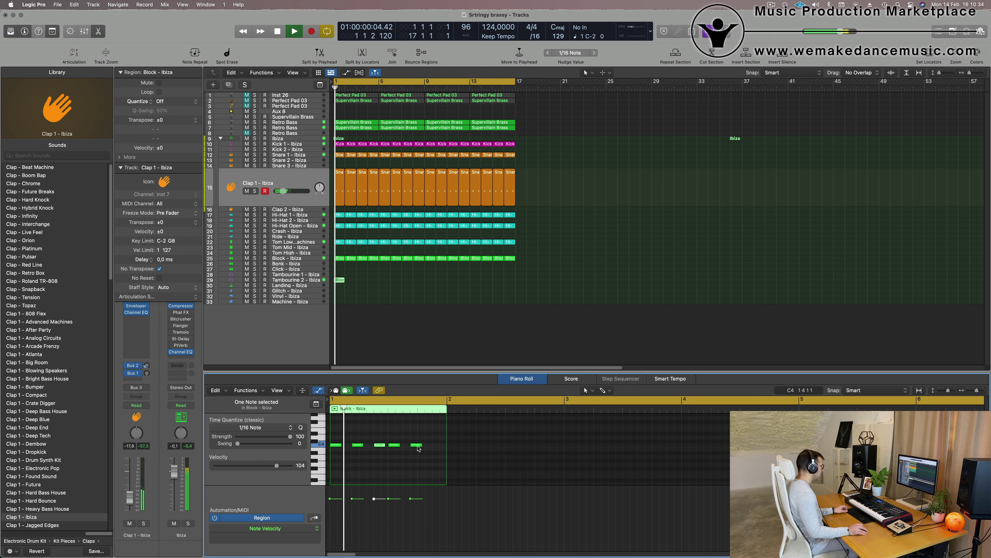
{"action": "mouse_move", "coordinate": [417, 447]}
{"action": "left_mouse_down"}
{"action": "mouse_move", "coordinate": [439, 447]}
{"action": "mouse_move", "coordinate": [416, 445]}
{"action": "left_mouse_up"}
{"action": "key", "text": "space"}
{"action": "key", "text": "space"}
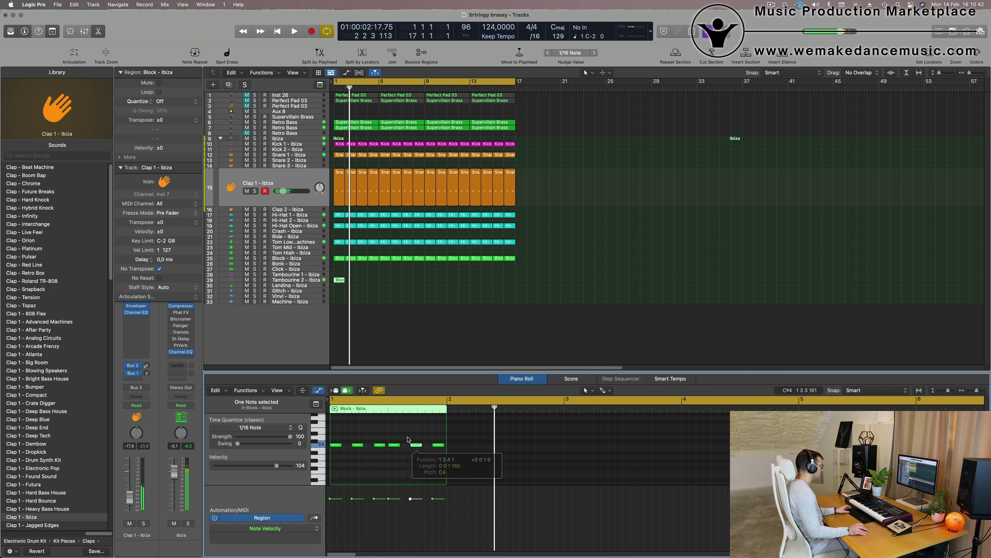
{"action": "key", "text": "space"}
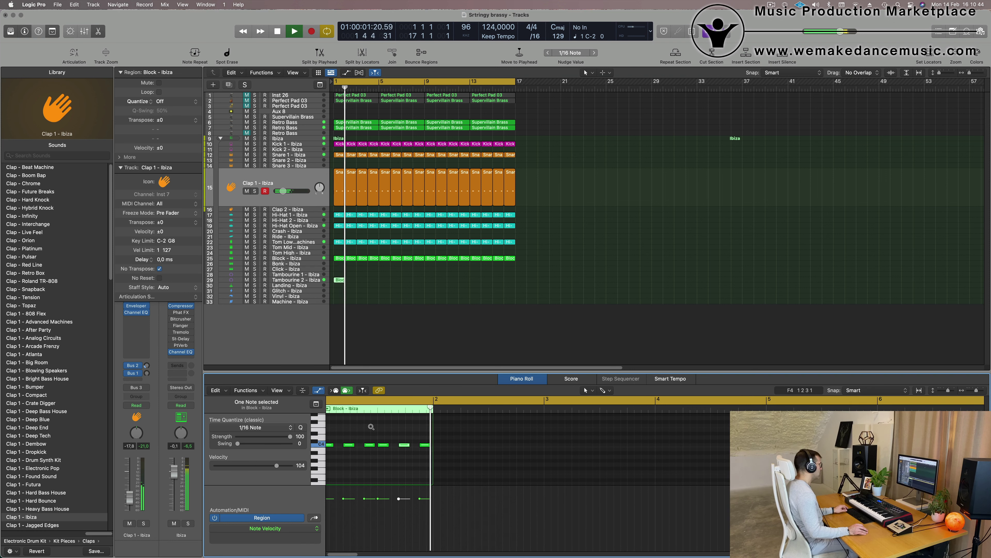
Step: Repeat the one-bar Tambourine 2 region to fill all 16 bars
{"action": "key", "text": "super+r"}
{"action": "key", "text": "super+r"}
{"action": "key", "text": "super+r"}
{"action": "key", "text": "super+r"}
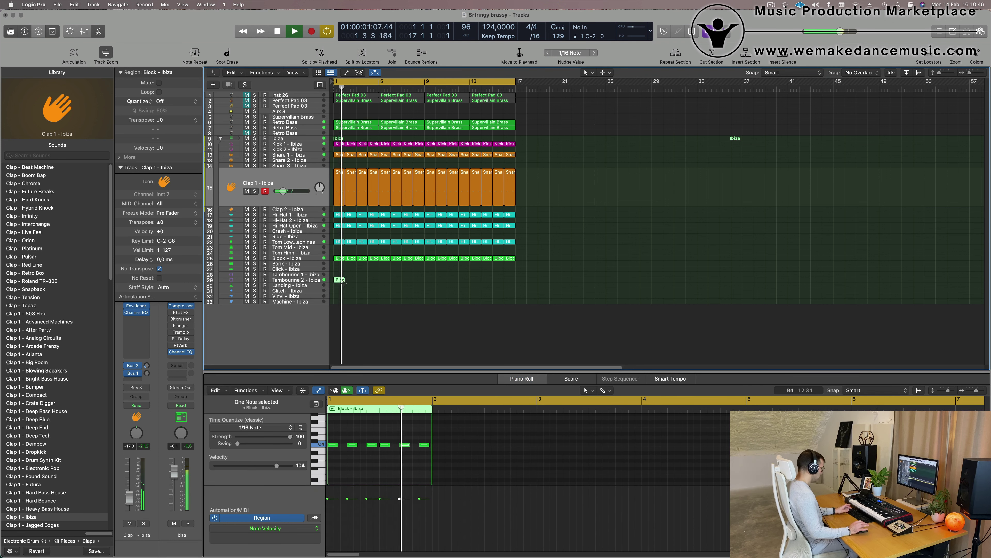
{"action": "key", "text": "super+r"}
{"action": "key", "text": "super+r"}
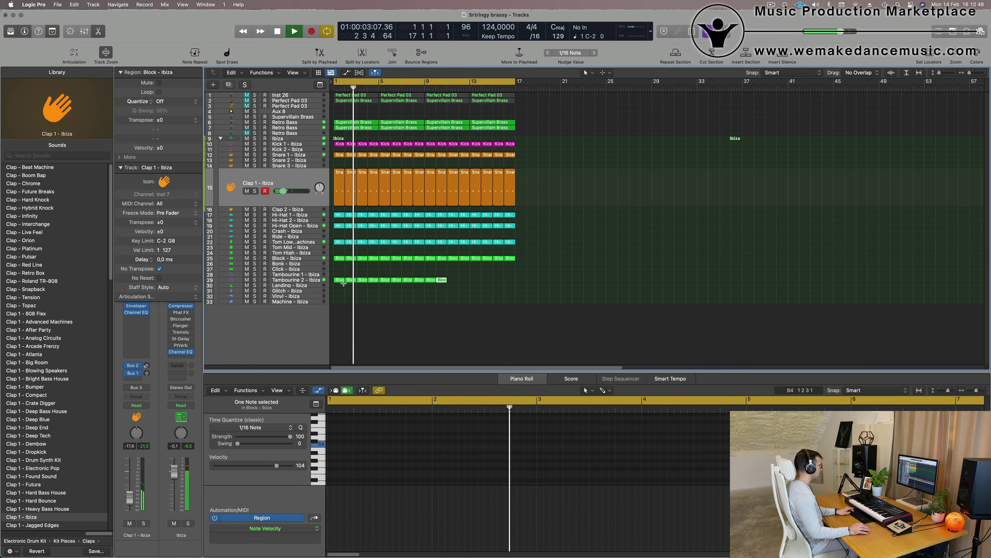
{"action": "key", "text": "super+r"}
{"action": "key", "text": "super+r"}
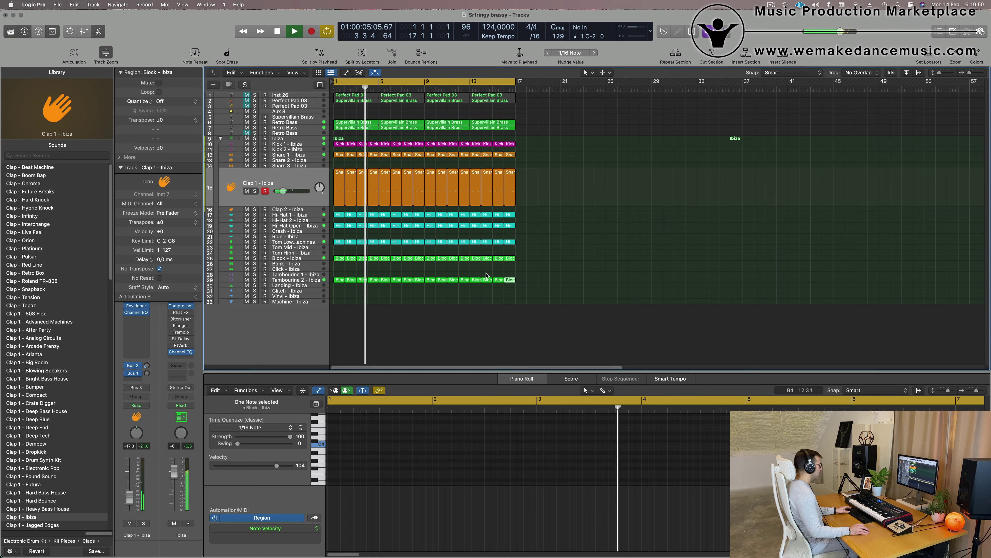
Step: Select all sixteen Tambourine 2 regions and every note in them, and restart the loop
{"action": "left_click_drag", "start_coordinate": [553, 282], "coordinate": [339, 275]}
{"action": "scroll", "coordinate": [348, 461], "scroll_direction": "up", "scroll_amount": 3}
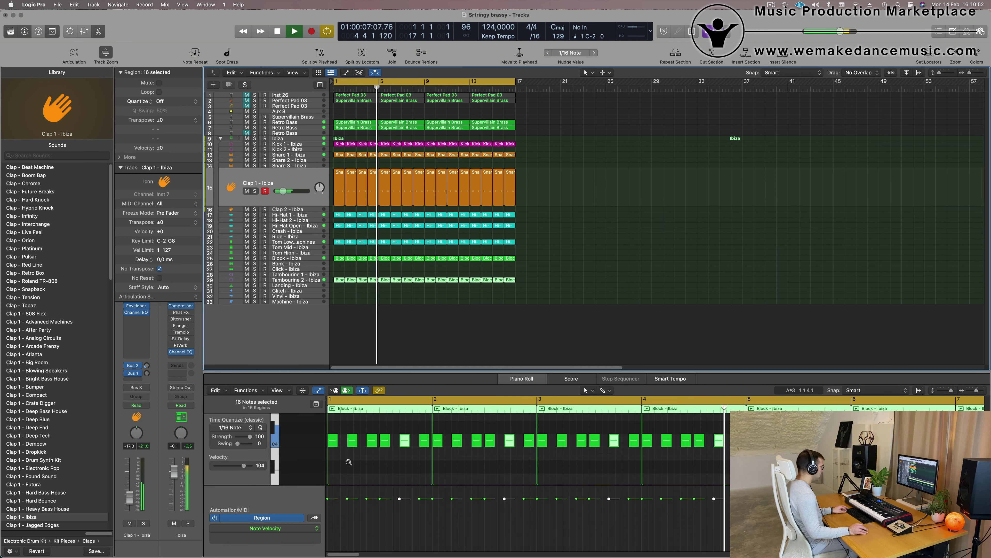
{"action": "scroll", "coordinate": [304, 461], "scroll_direction": "up", "scroll_amount": 4}
{"action": "scroll", "coordinate": [303, 461], "scroll_direction": "down", "scroll_amount": 2}
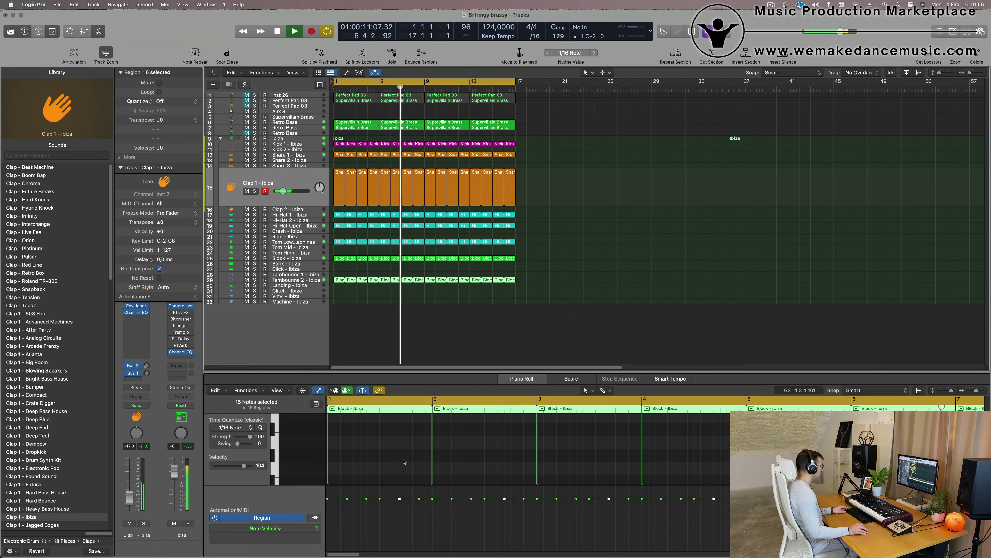
{"action": "scroll", "coordinate": [405, 461], "scroll_direction": "up", "scroll_amount": 3}
{"action": "left_click", "coordinate": [399, 449]}
{"action": "key", "text": "super+a"}
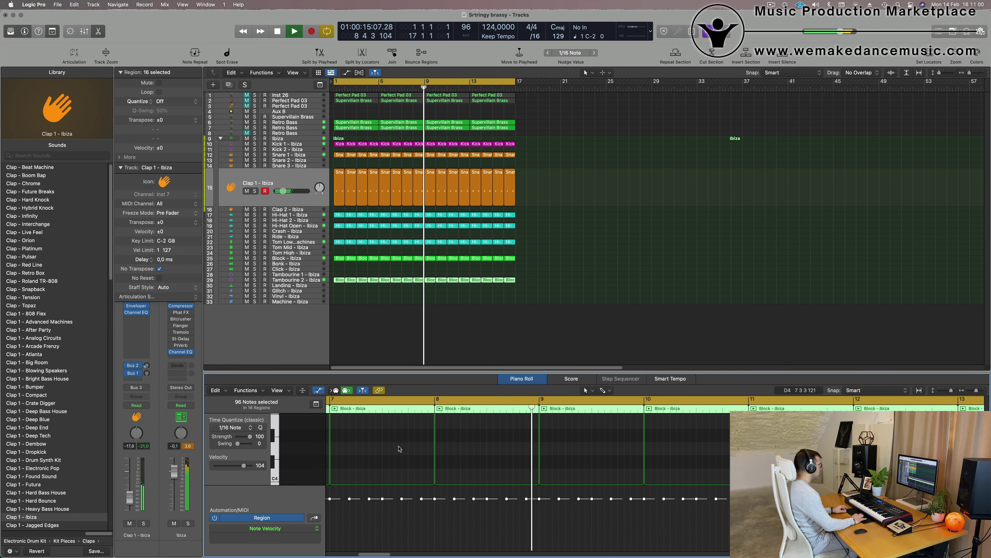
{"action": "key", "text": "Return"}
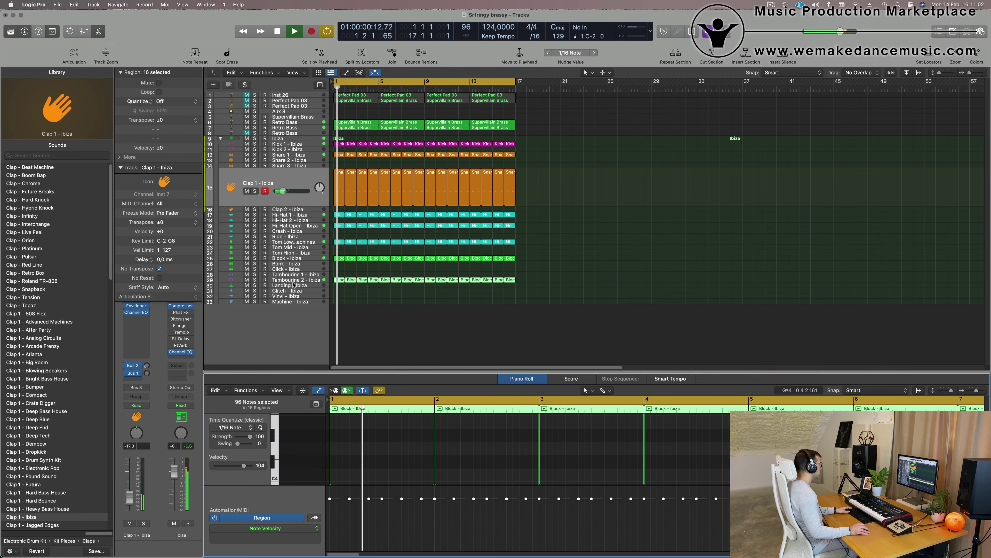
Step: Move all sixteen Tambourine 2 regions to the Tambourine 1 track and lower that track's volume to -17.0 dB
{"action": "left_click", "coordinate": [304, 280]}
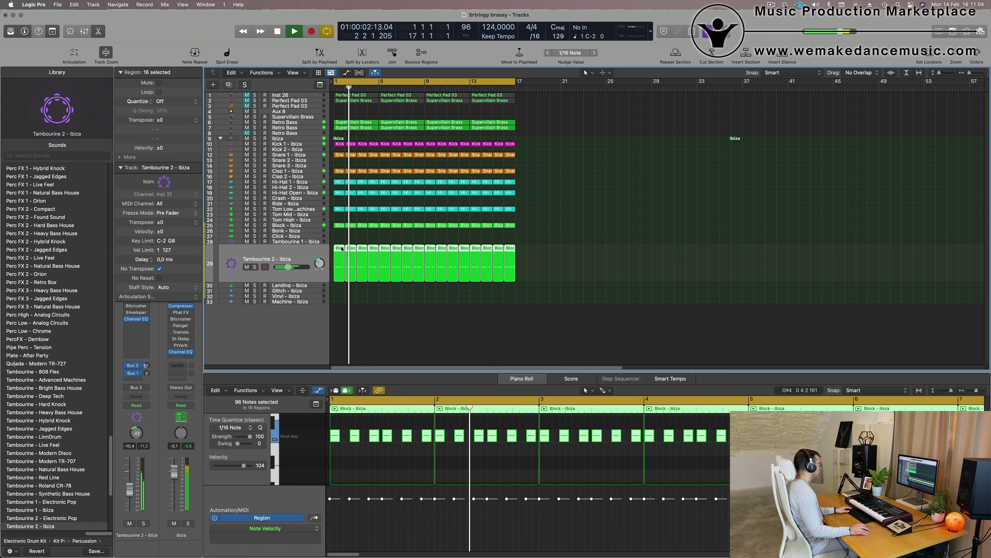
{"action": "left_click_drag", "start_coordinate": [339, 266], "coordinate": [338, 245]}
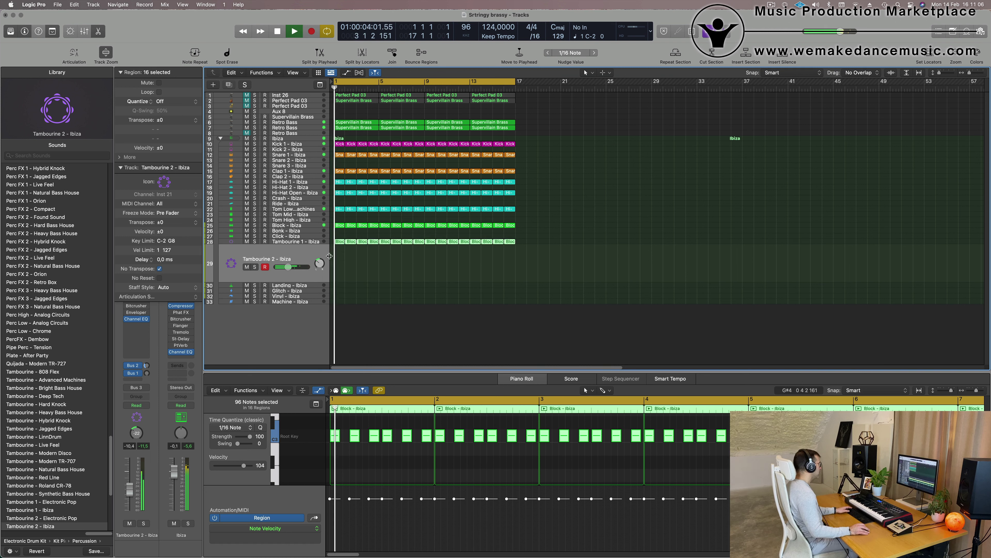
{"action": "left_click", "coordinate": [313, 244]}
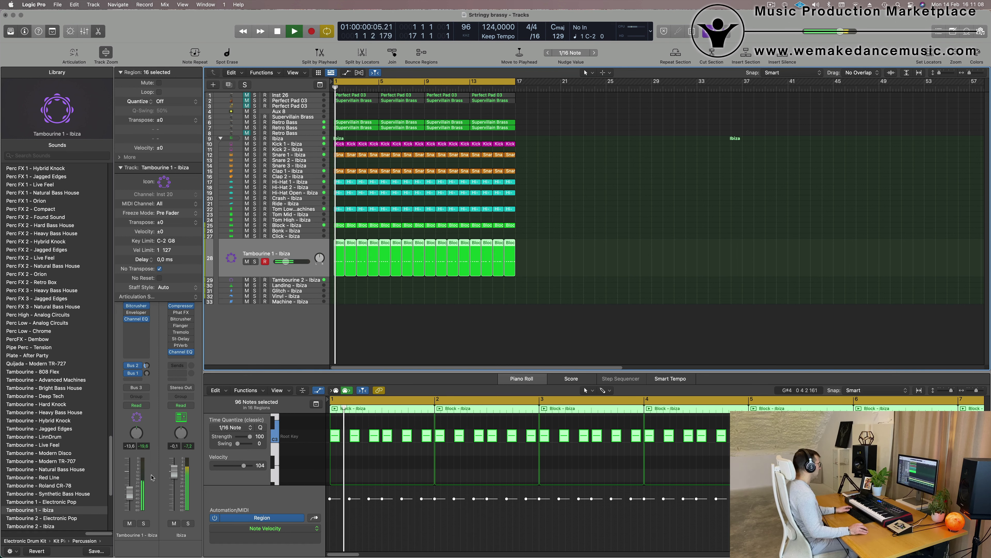
{"action": "left_click_drag", "start_coordinate": [127, 502], "coordinate": [128, 503]}
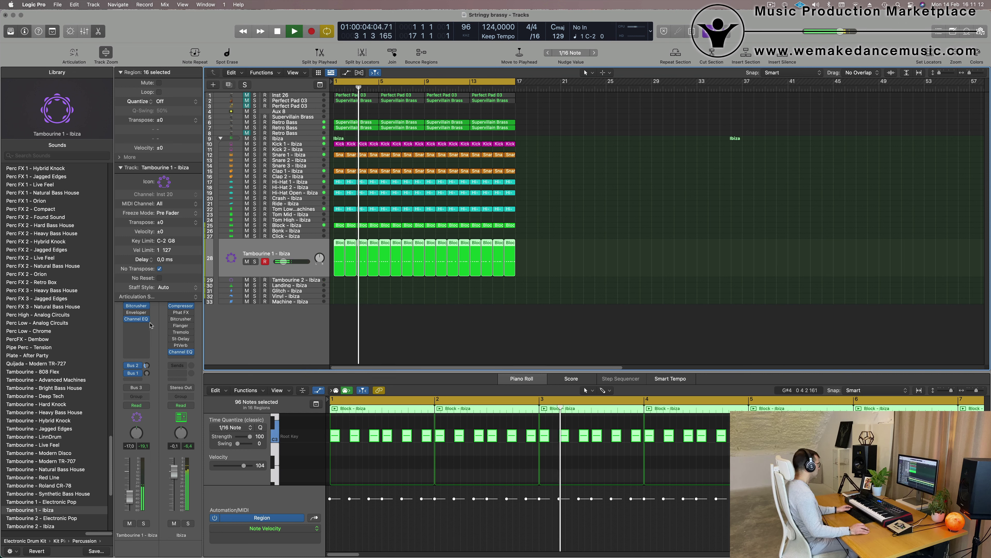
Step: Try a Stereo Spread effect in the empty slot below Channel EQ on the Tambourine 1 channel
{"action": "left_click", "coordinate": [136, 326]}
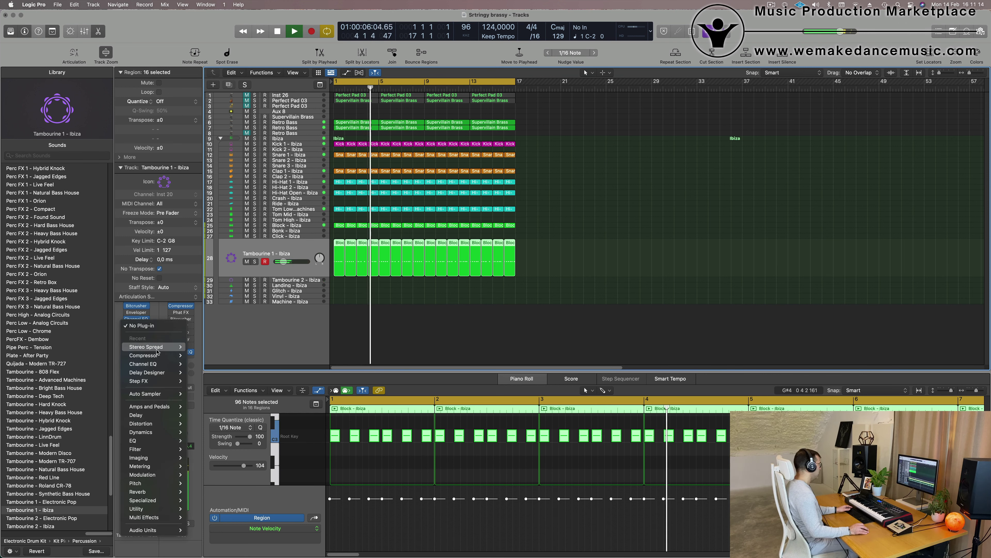
{"action": "left_click", "coordinate": [198, 346]}
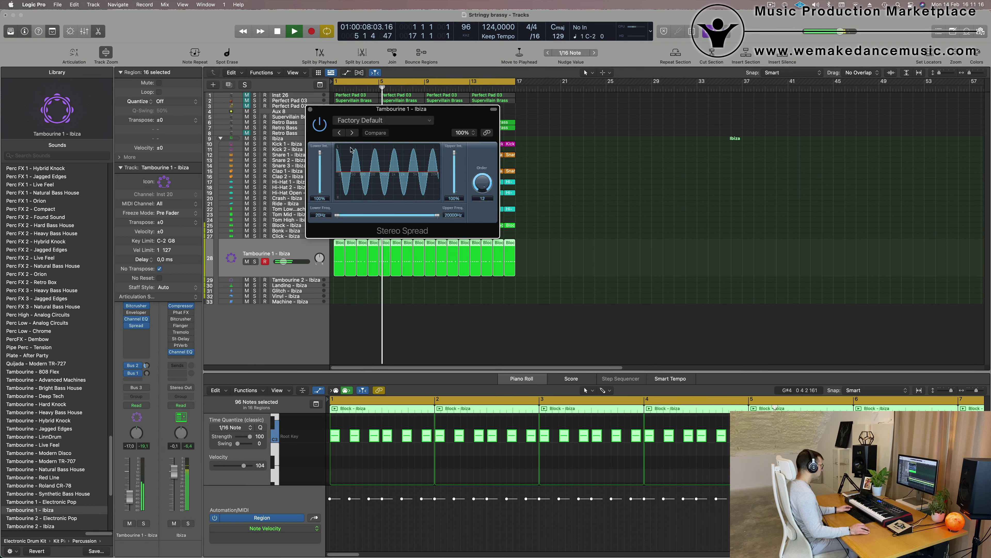
{"action": "left_click", "coordinate": [311, 111]}
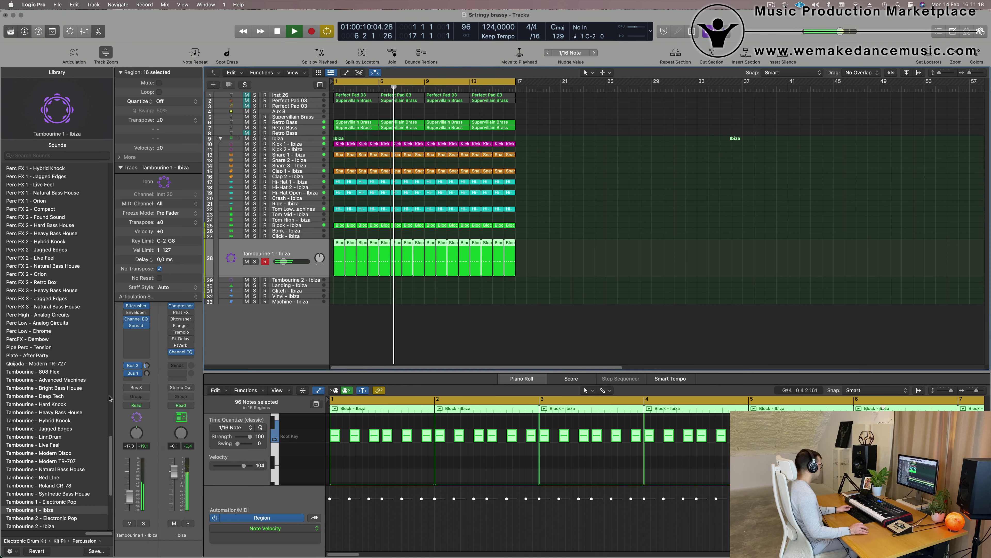
Step: Replace Stereo Spread on Tambourine 1 with a stereo Stereo Delay, output mix 21% left and 27% right, and lower the track to -20.0 dB
{"action": "left_click", "coordinate": [144, 329]}
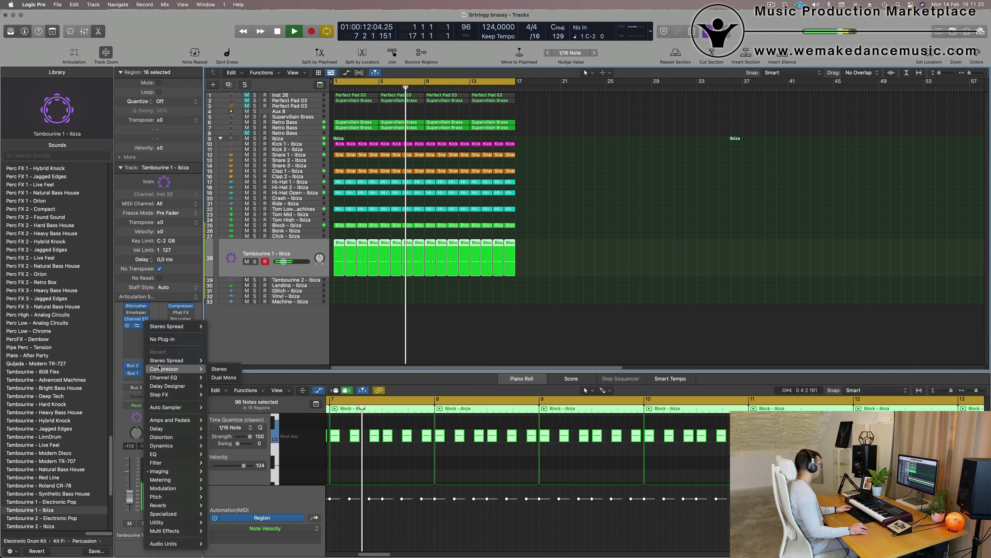
{"action": "mouse_move", "coordinate": [166, 387]}
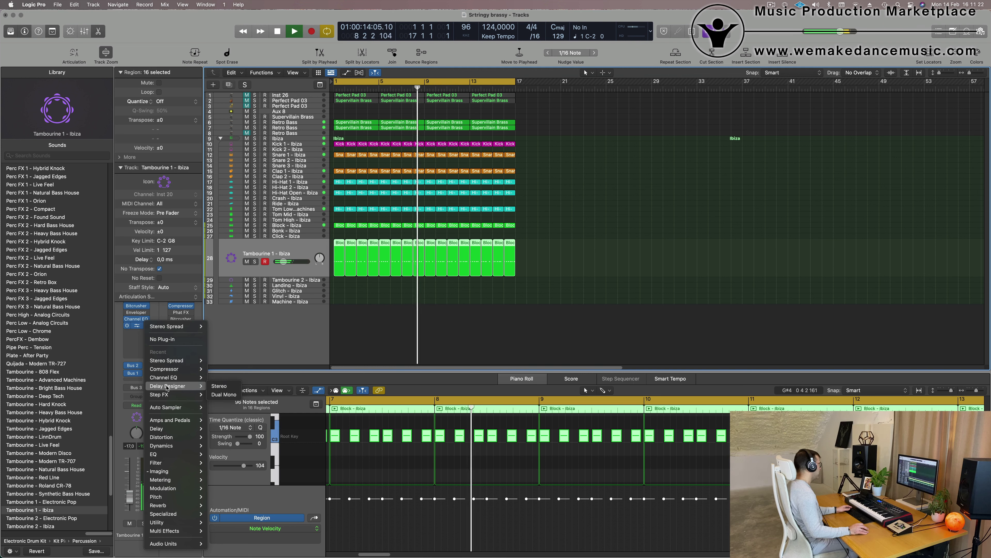
{"action": "mouse_move", "coordinate": [176, 424]}
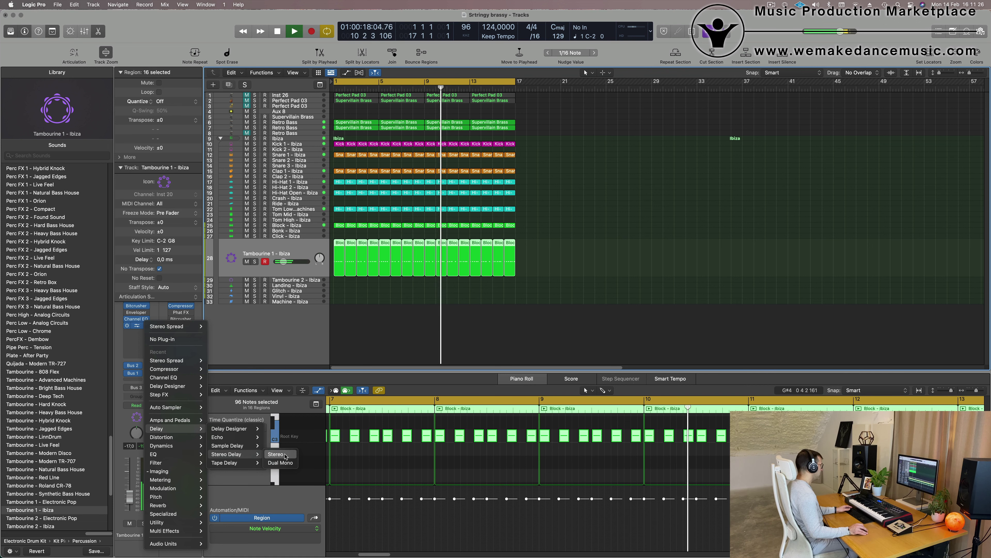
{"action": "left_click", "coordinate": [275, 453]}
{"action": "left_click_drag", "start_coordinate": [493, 137], "coordinate": [455, 143]}
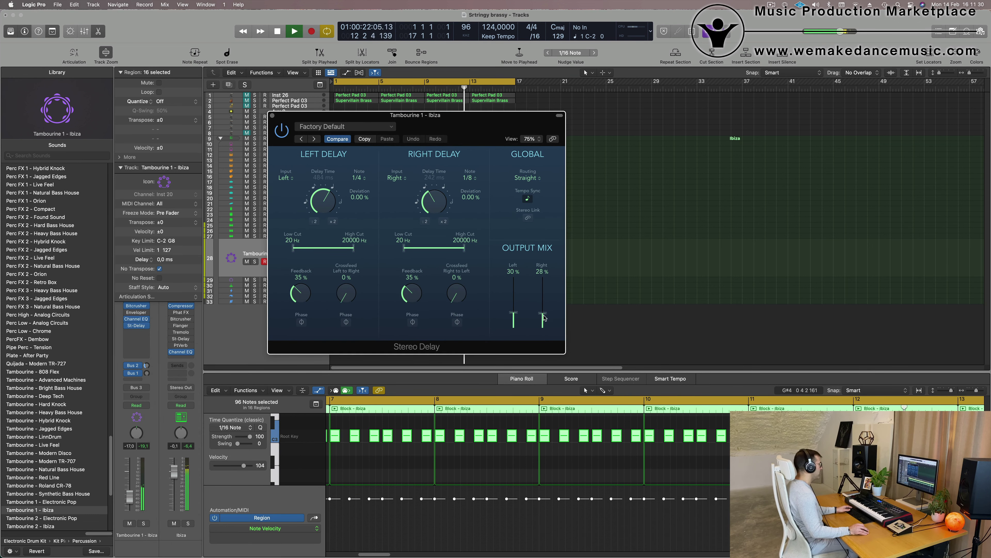
{"action": "left_click_drag", "start_coordinate": [440, 135], "coordinate": [557, 126]}
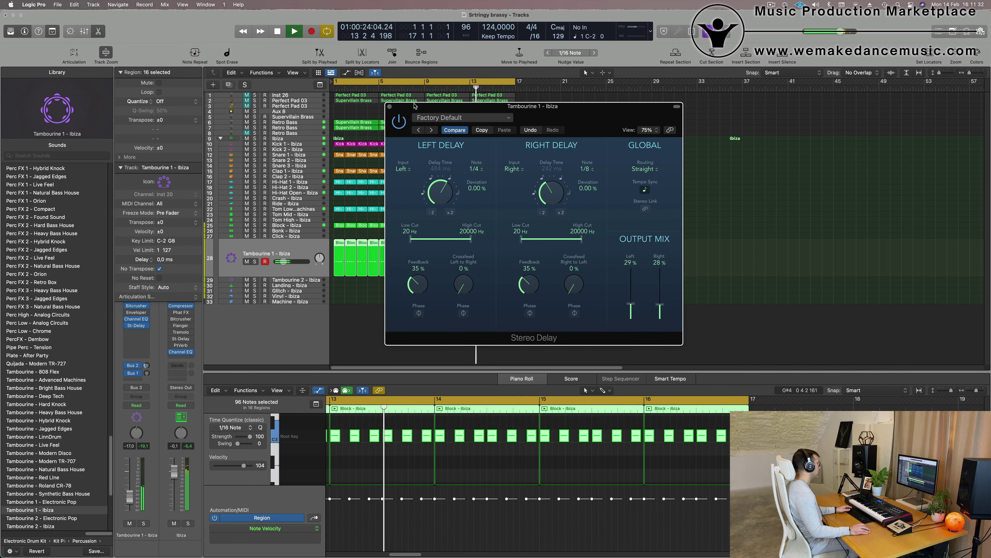
{"action": "left_click_drag", "start_coordinate": [631, 304], "coordinate": [659, 308]}
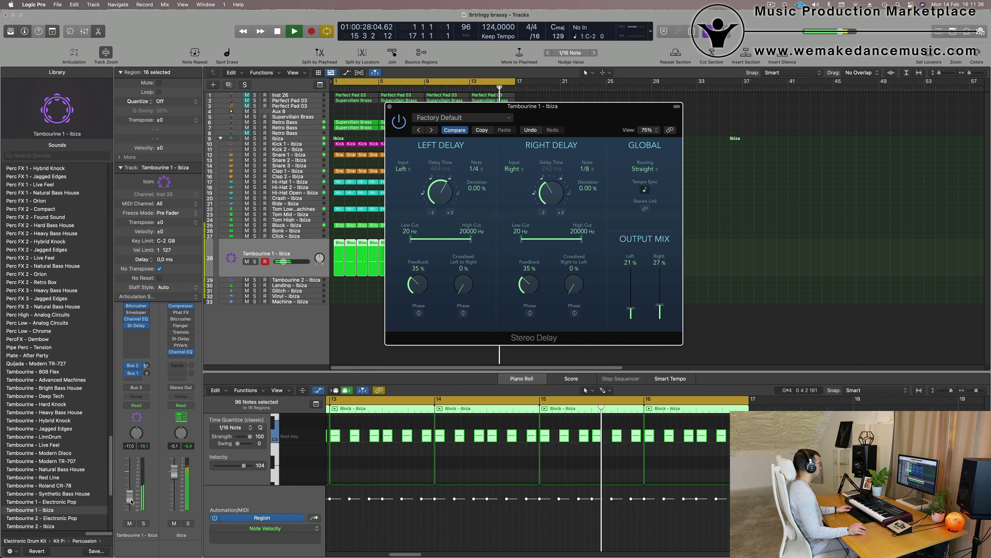
{"action": "left_click_drag", "start_coordinate": [131, 502], "coordinate": [132, 503]}
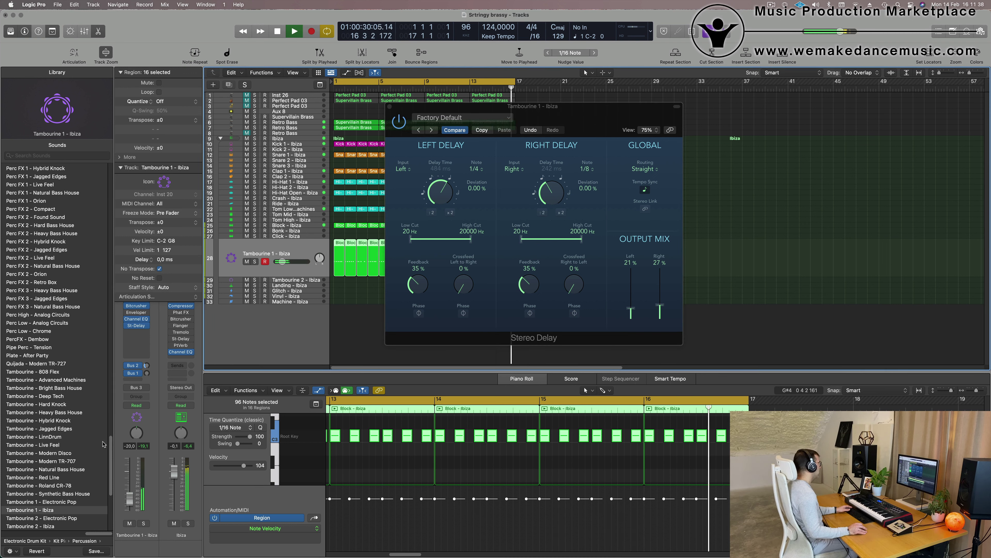
Step: Set Tambourine 1's Channel EQ low cut to about 1520 Hz at 24 dB/Oct using the analyzer, and lower the track to -22.5 dB
{"action": "left_click", "coordinate": [120, 167]}
{"action": "left_click", "coordinate": [136, 319]}
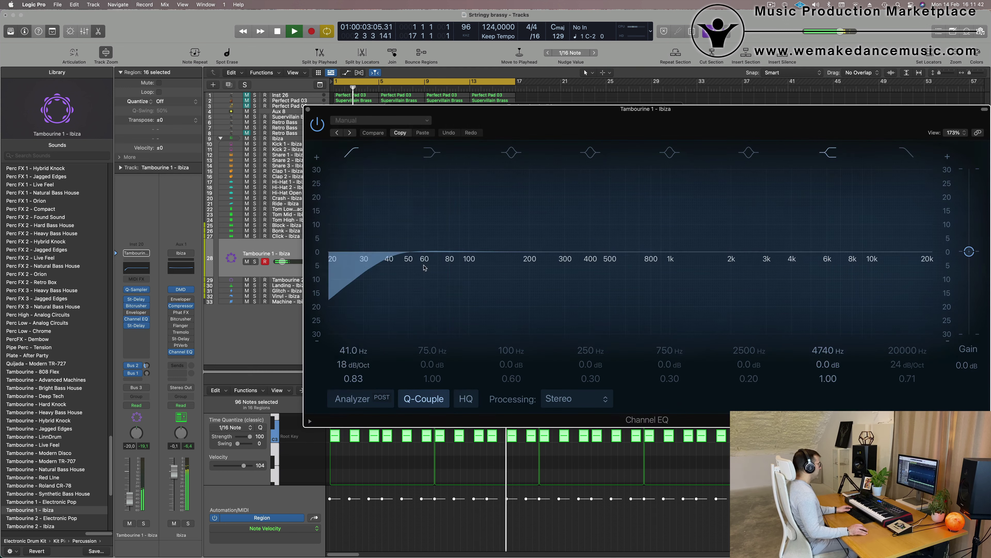
{"action": "left_click", "coordinate": [352, 398]}
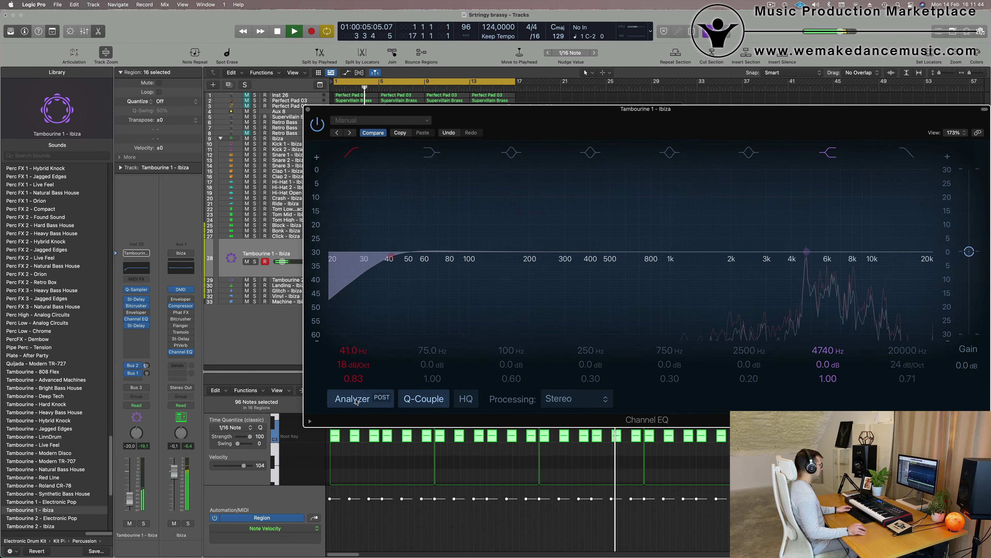
{"action": "left_click_drag", "start_coordinate": [378, 260], "coordinate": [708, 257]}
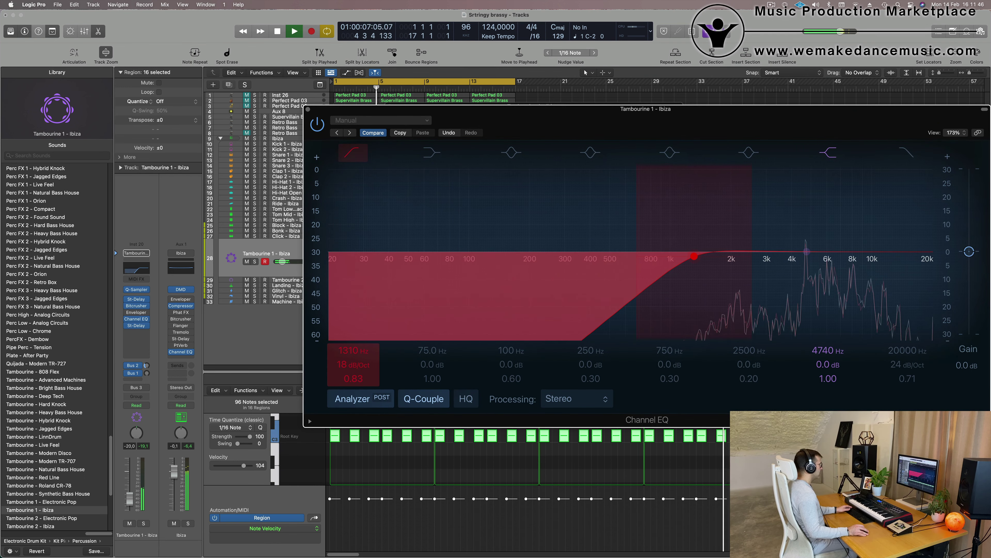
{"action": "scroll", "coordinate": [354, 364], "scroll_direction": "up", "scroll_amount": 3}
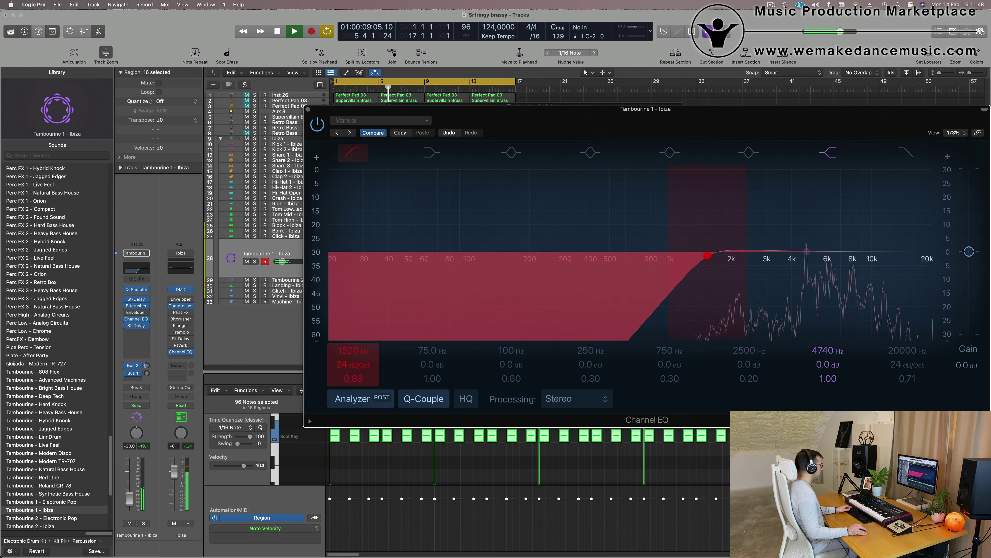
{"action": "left_click", "coordinate": [308, 109]}
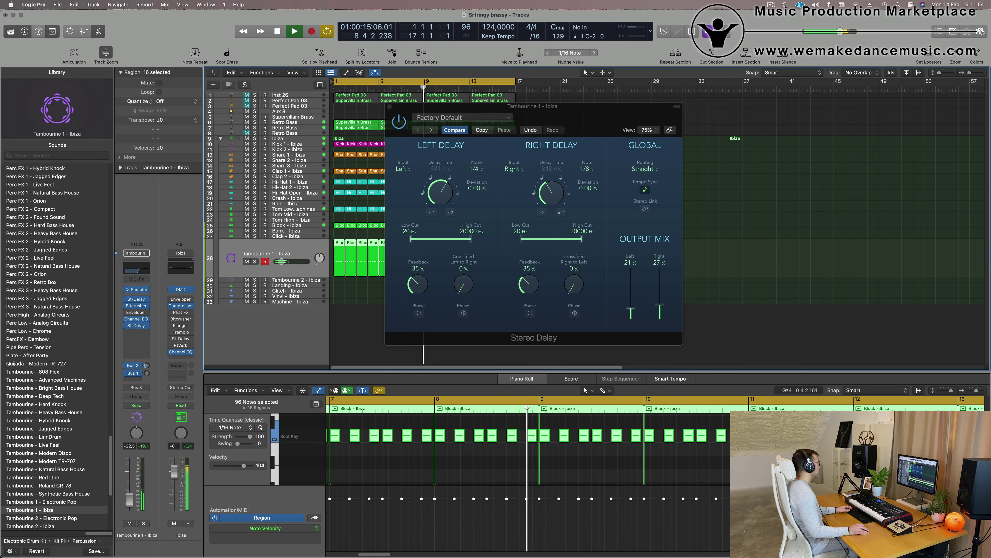
{"action": "left_click", "coordinate": [389, 106]}
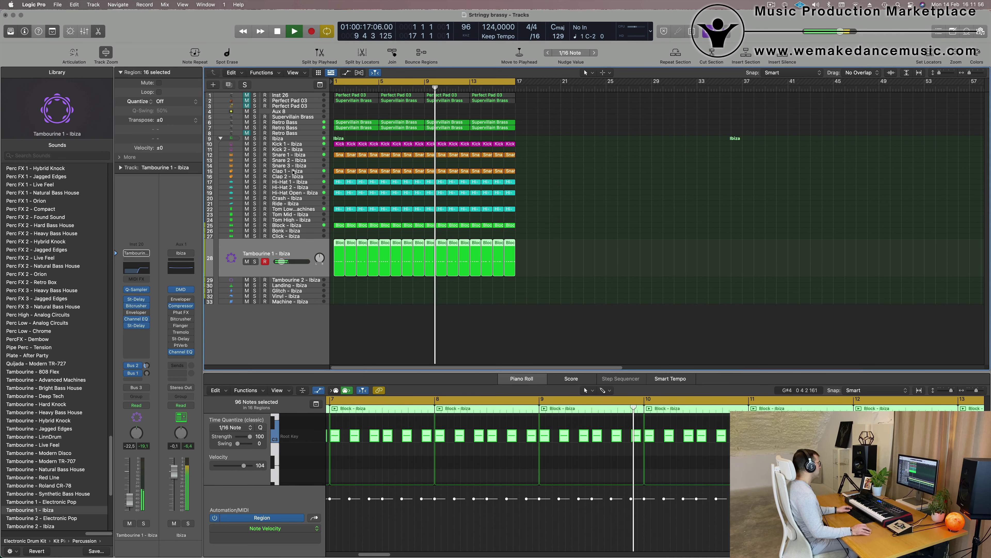
Step: Restart the loop and compare it with the Hi-Hat 1 track muted and unmuted
{"action": "key", "text": "Return"}
{"action": "left_click", "coordinate": [308, 182]}
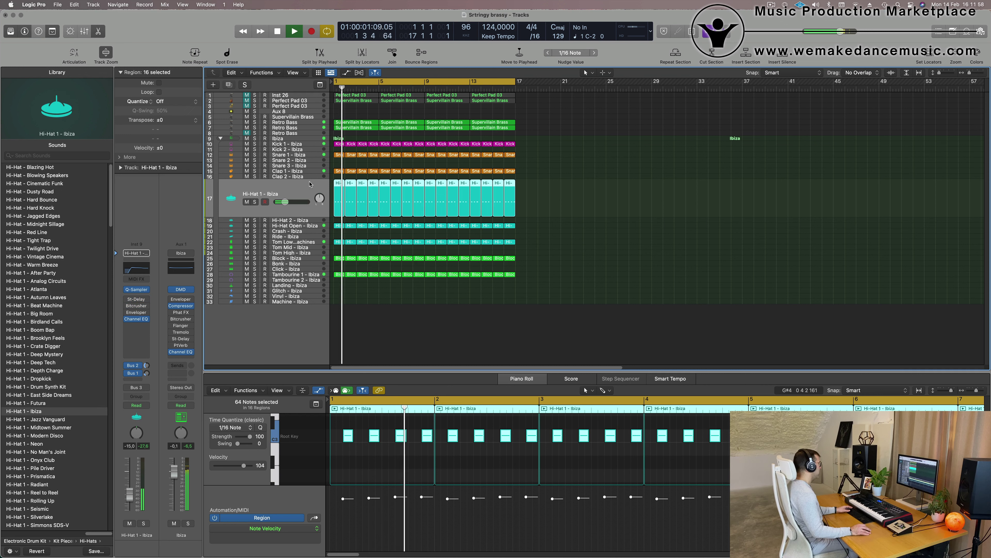
{"action": "left_click", "coordinate": [246, 202]}
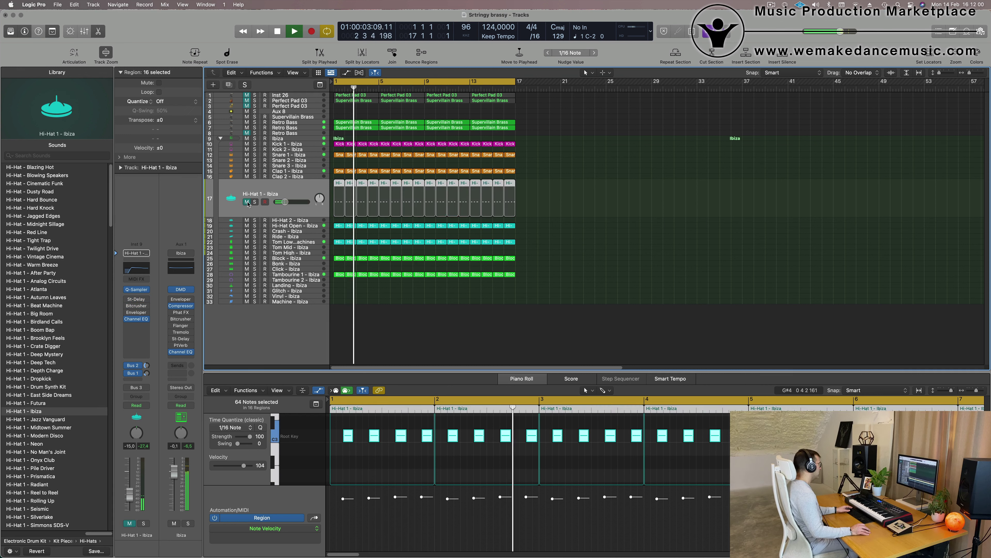
{"action": "left_click", "coordinate": [247, 202]}
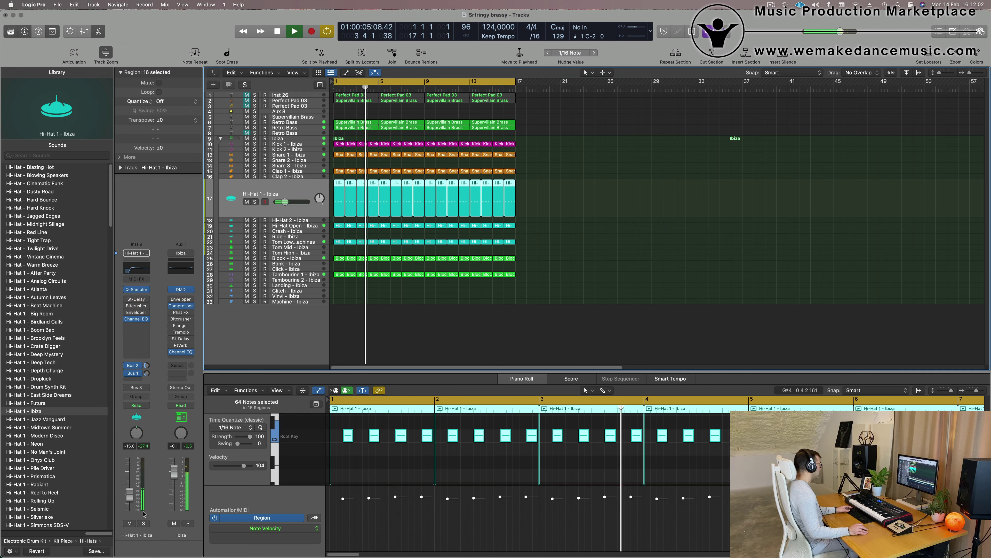
Step: Raise Hi-Hat 1 to -10.0 dB and copy its notes to fill every bar with a continuous sixteenth-note pattern
{"action": "left_click_drag", "start_coordinate": [129, 494], "coordinate": [130, 489]}
{"action": "scroll", "coordinate": [344, 438], "scroll_direction": "up", "scroll_amount": 1}
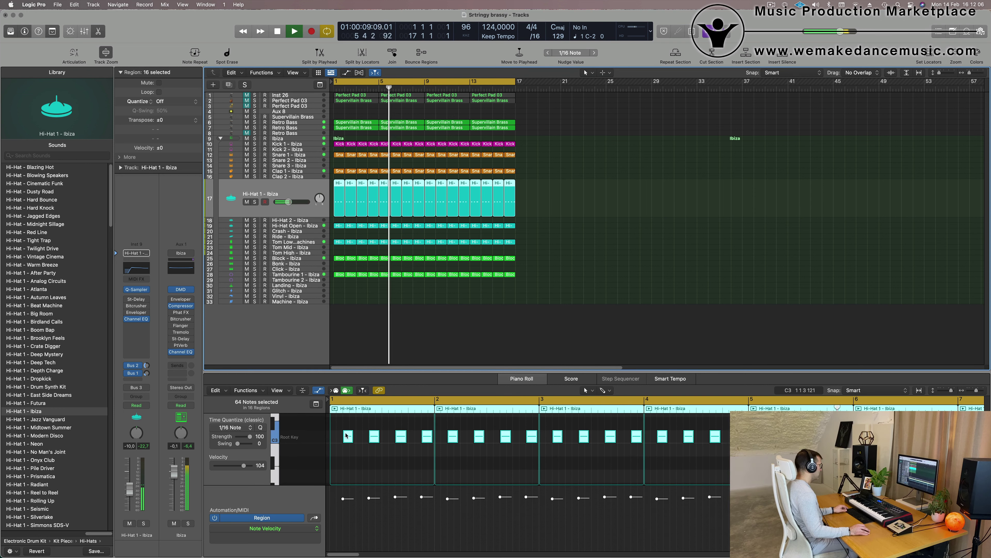
{"action": "mouse_move", "coordinate": [352, 436]}
{"action": "left_mouse_down"}
{"action": "mouse_move", "coordinate": [332, 441]}
{"action": "mouse_move", "coordinate": [356, 441]}
{"action": "left_mouse_up"}
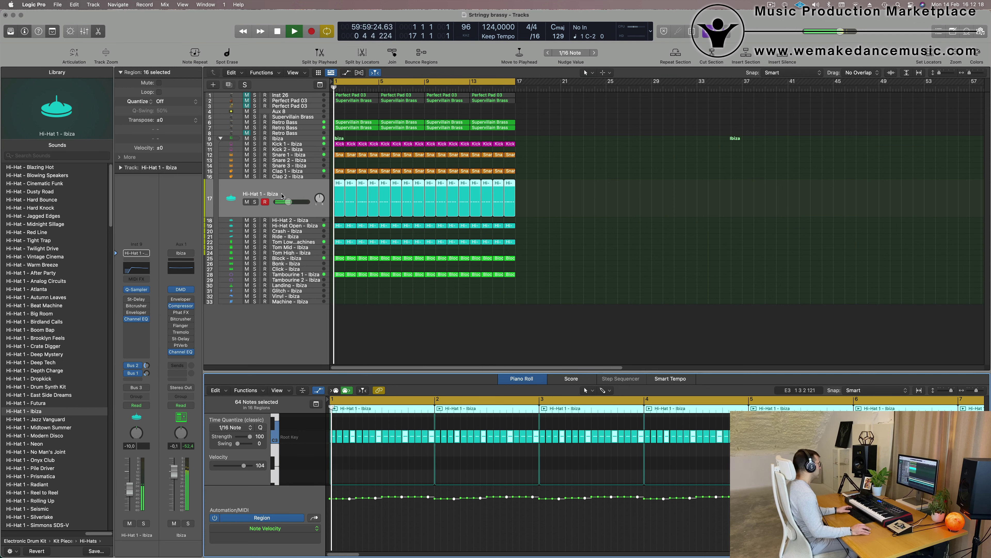
Step: Lower the Hi-Hat 1 track's volume to -21.0 dB and deselect its regions
{"action": "left_click_drag", "start_coordinate": [284, 201], "coordinate": [273, 201]}
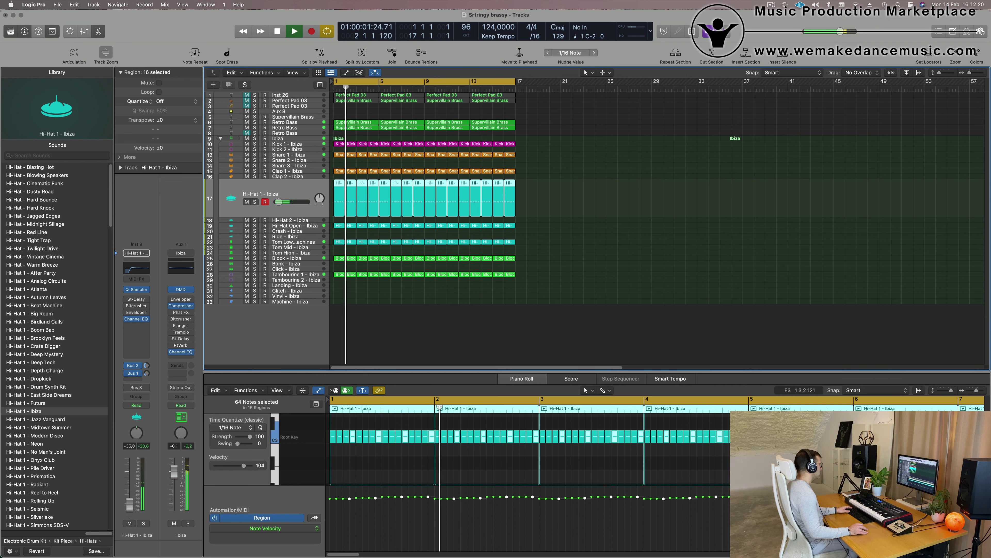
{"action": "left_click_drag", "start_coordinate": [132, 508], "coordinate": [132, 504]}
{"action": "double_click", "coordinate": [129, 446]}
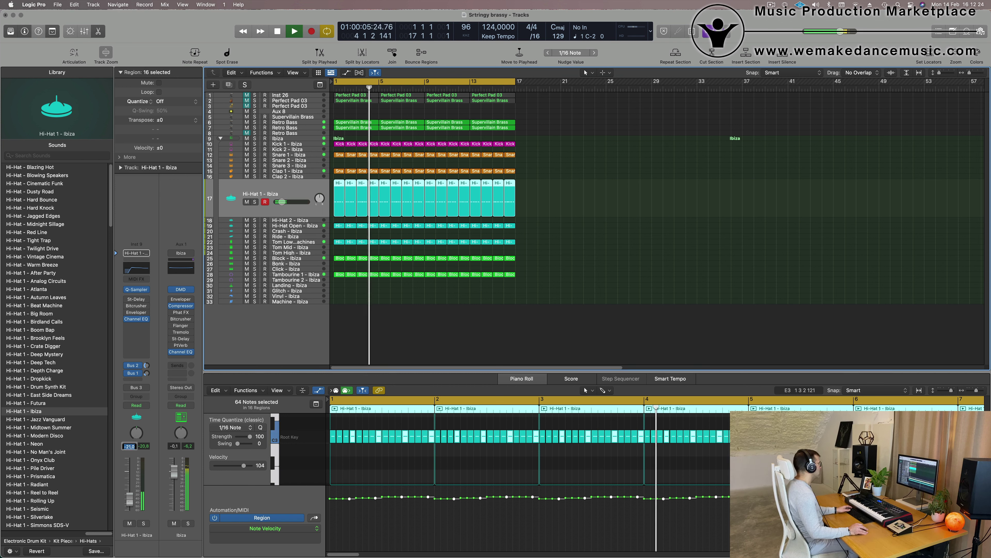
{"action": "type", "text": "-20,5"}
{"action": "key", "text": "Return"}
{"action": "left_click", "coordinate": [627, 263]}
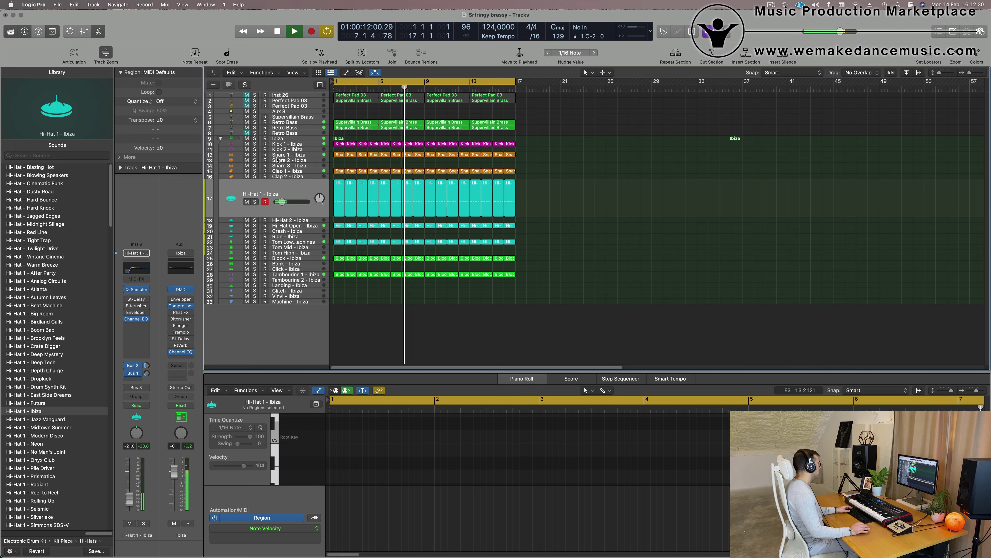
Step: Restart the loop, open the Alchemy preset browser on the Retro Bass track 7, and raise that track's volume to -11.6 dB
{"action": "key", "text": "Return"}
{"action": "left_click", "coordinate": [284, 128]}
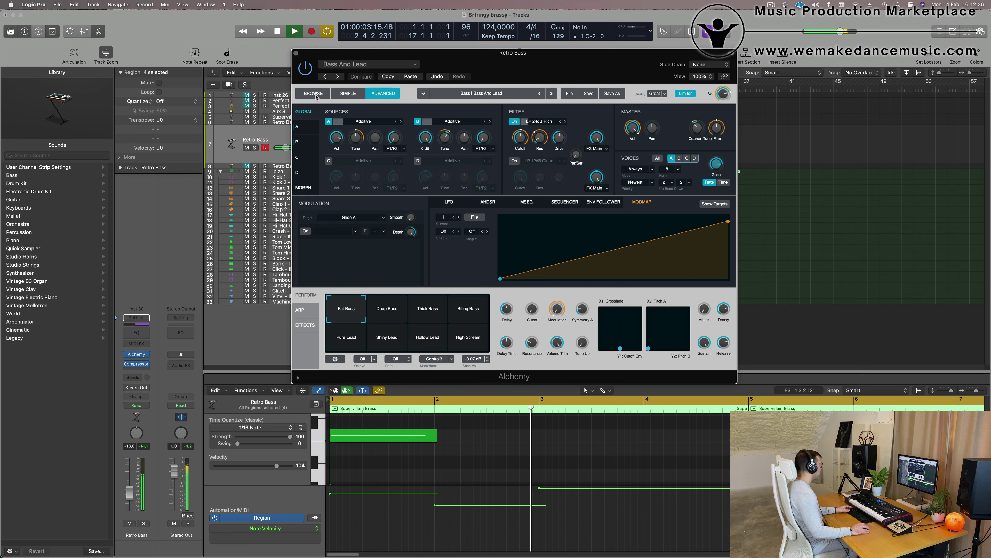
{"action": "left_click", "coordinate": [313, 95]}
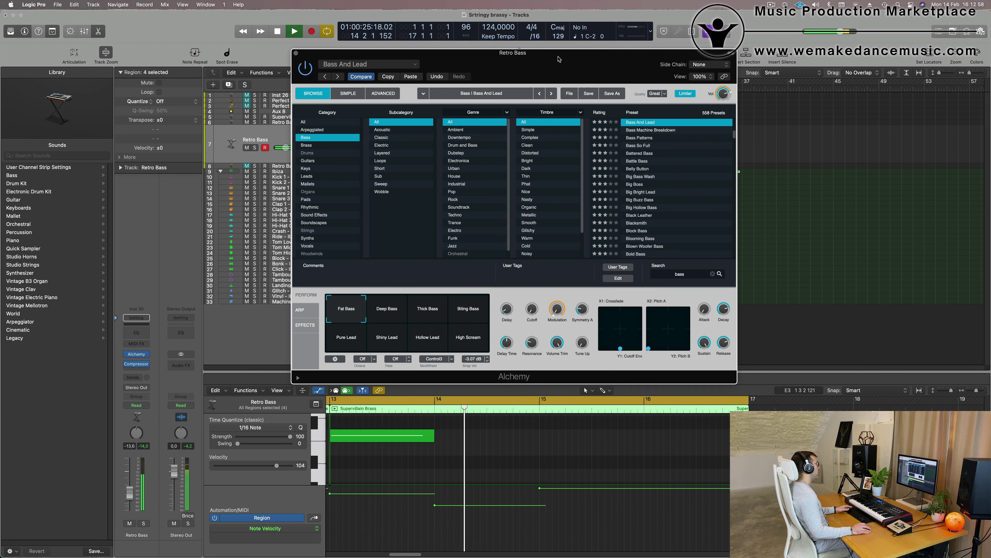
{"action": "left_click_drag", "start_coordinate": [559, 59], "coordinate": [632, 28]}
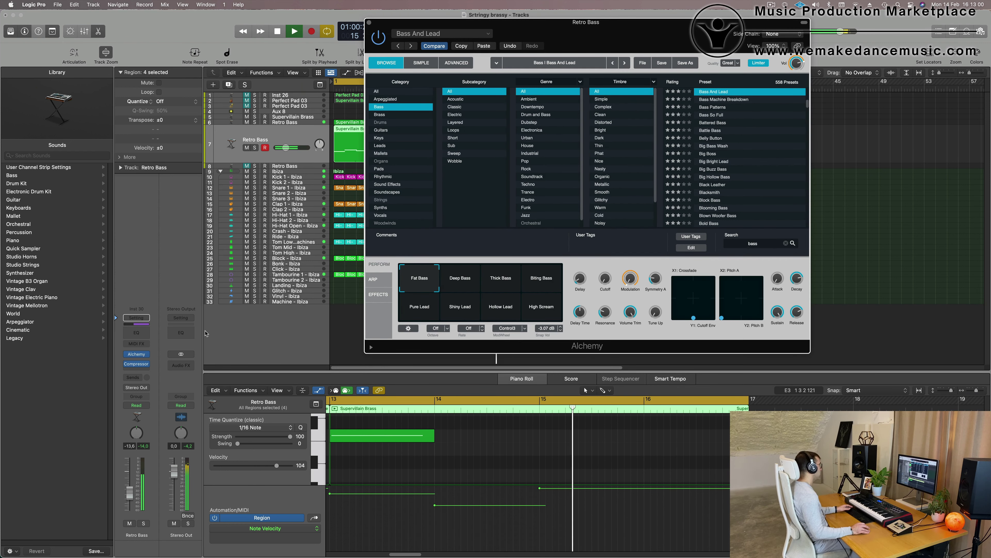
{"action": "left_click_drag", "start_coordinate": [123, 495], "coordinate": [124, 492]}
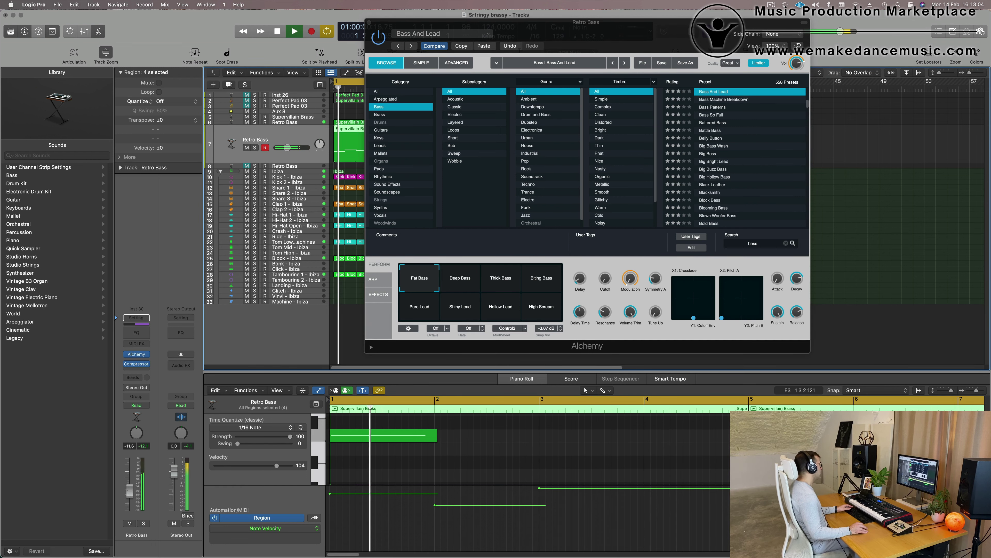
Step: Add a Channel EQ to the Retro Bass track and examine its frequency spectrum during playback
{"action": "left_click", "coordinate": [137, 332]}
{"action": "left_click_drag", "start_coordinate": [439, 134], "coordinate": [369, 139]}
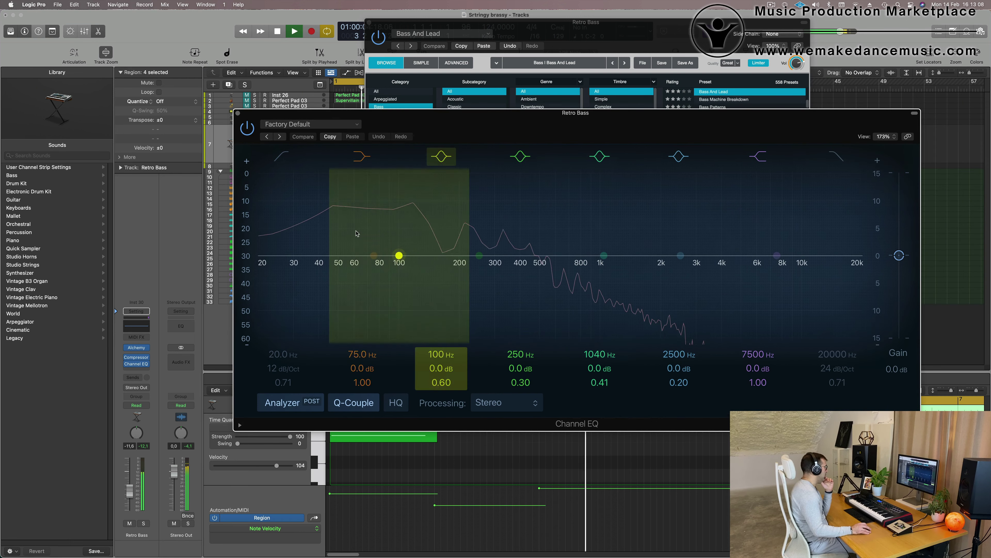
{"action": "left_click_drag", "start_coordinate": [510, 122], "coordinate": [465, 127]}
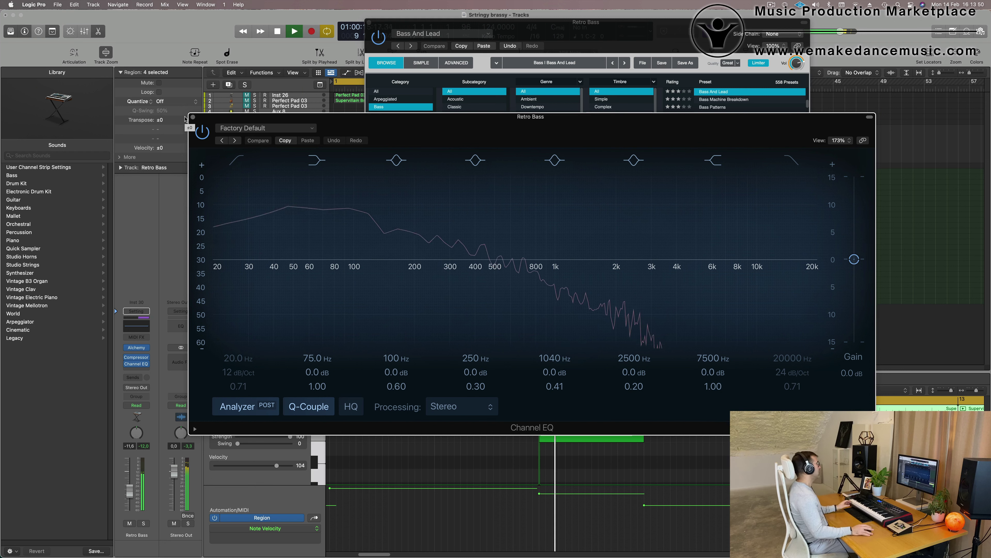
{"action": "left_click", "coordinate": [193, 117]}
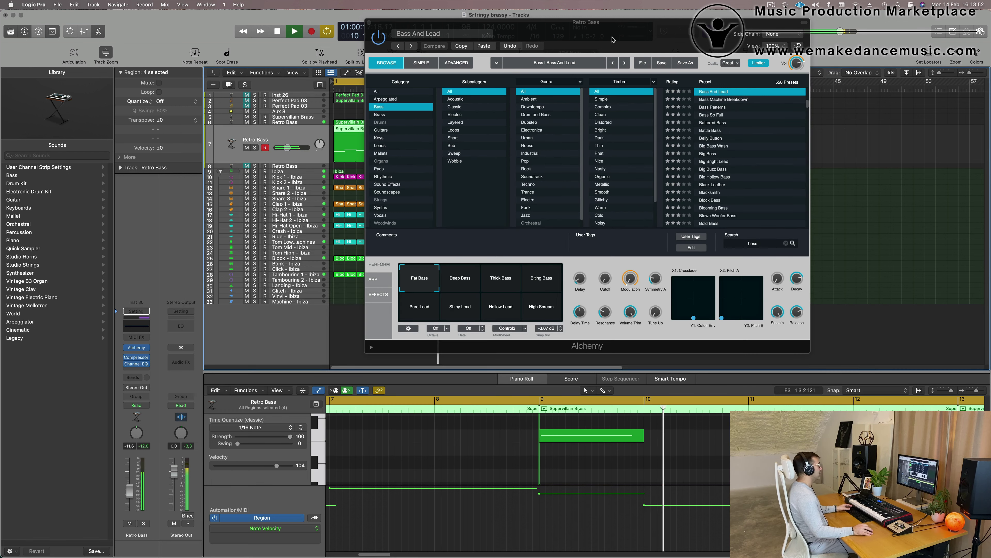
{"action": "left_click_drag", "start_coordinate": [665, 29], "coordinate": [674, 173]}
Step: Restart the loop and enable a high cut just under 400 Hz at 48 dB/Oct in the Retro Bass Channel EQ
{"action": "key", "text": "space"}
{"action": "key", "text": "space"}
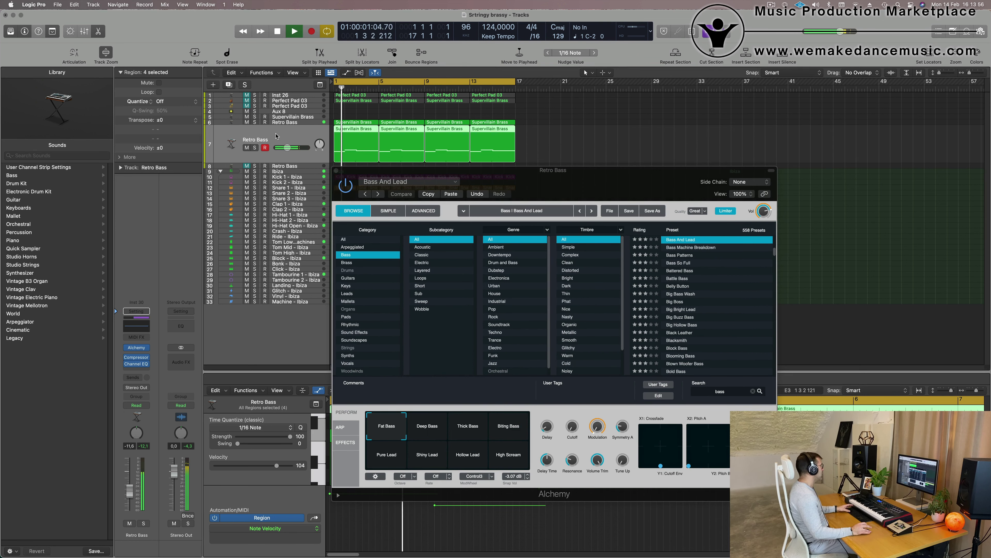
{"action": "left_click", "coordinate": [136, 330]}
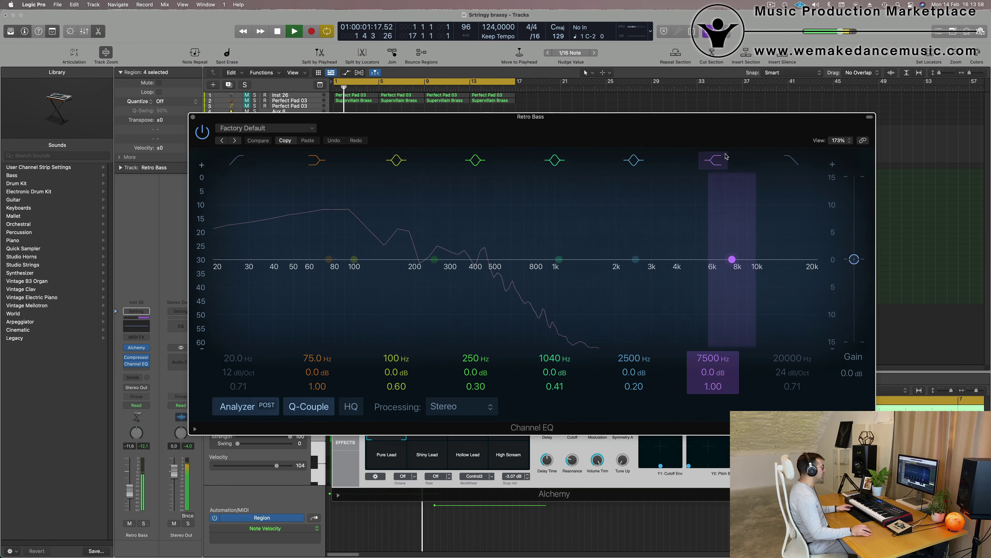
{"action": "left_click", "coordinate": [792, 168]}
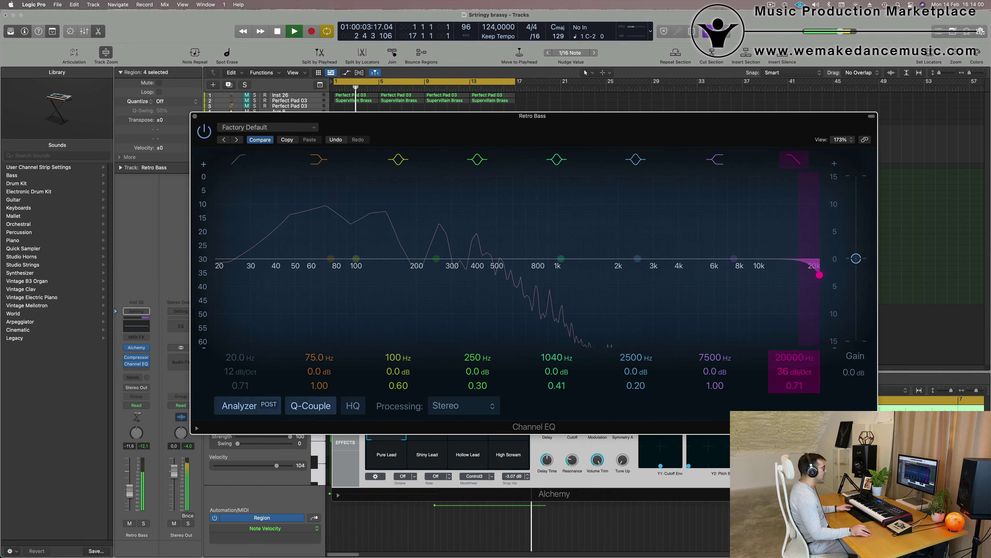
{"action": "mouse_move", "coordinate": [793, 372]}
{"action": "left_mouse_down"}
{"action": "mouse_move", "coordinate": [796, 355]}
{"action": "mouse_move", "coordinate": [796, 391]}
{"action": "mouse_move", "coordinate": [796, 377]}
{"action": "left_mouse_up"}
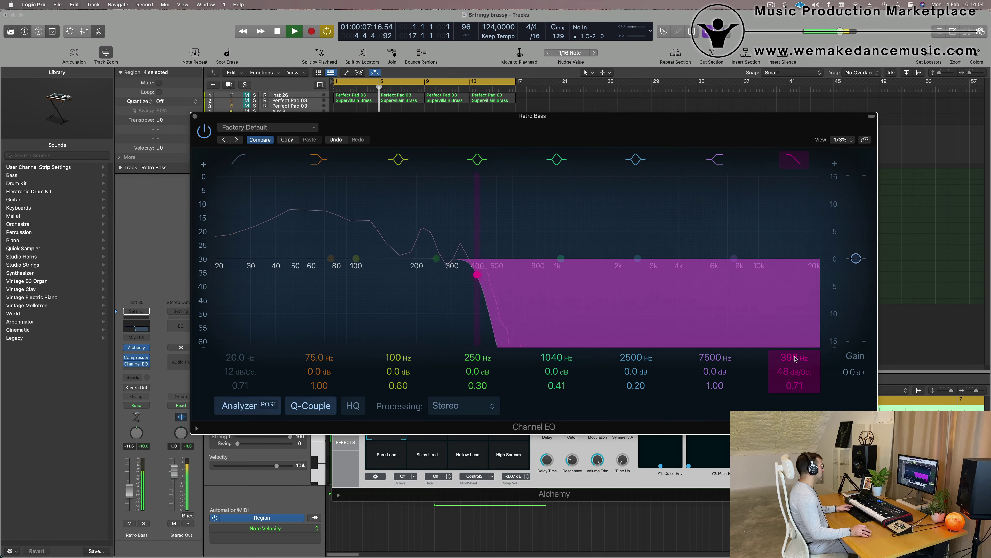
Step: Raise the Retro Bass track 7's Channel EQ high cut to 494 Hz, close the EQ, and lower that track's volume to -13.6 dB
{"action": "key", "text": "space"}
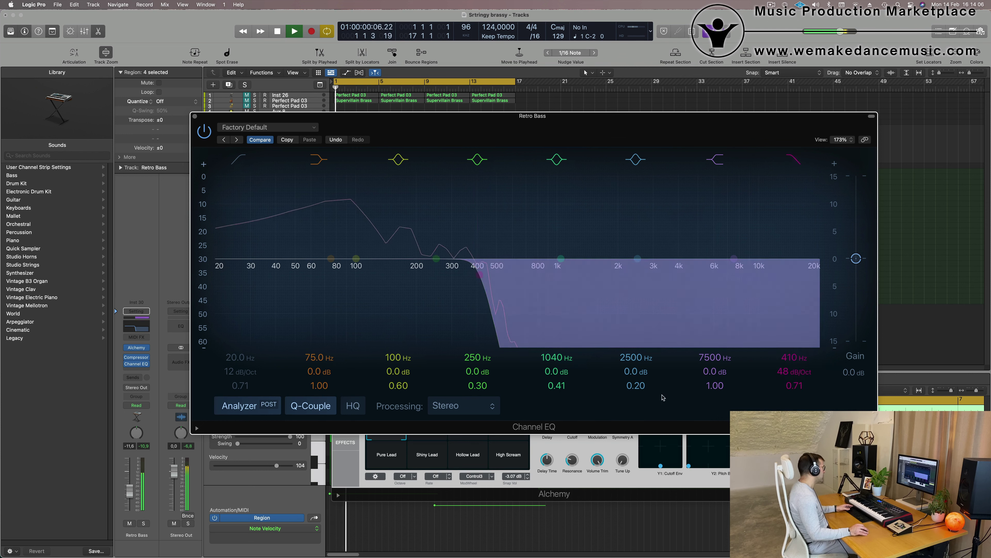
{"action": "left_click_drag", "start_coordinate": [129, 494], "coordinate": [129, 493]}
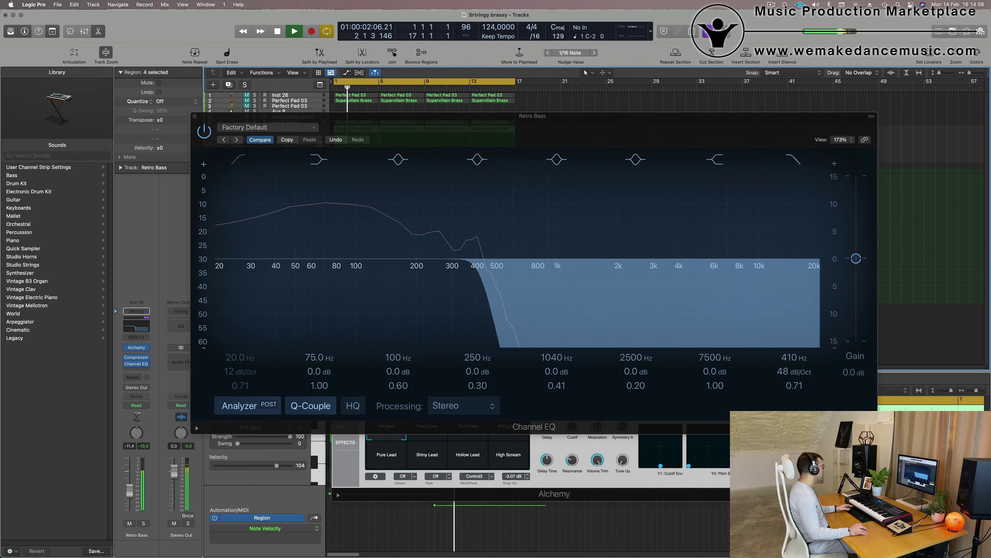
{"action": "left_click_drag", "start_coordinate": [796, 357], "coordinate": [796, 352]}
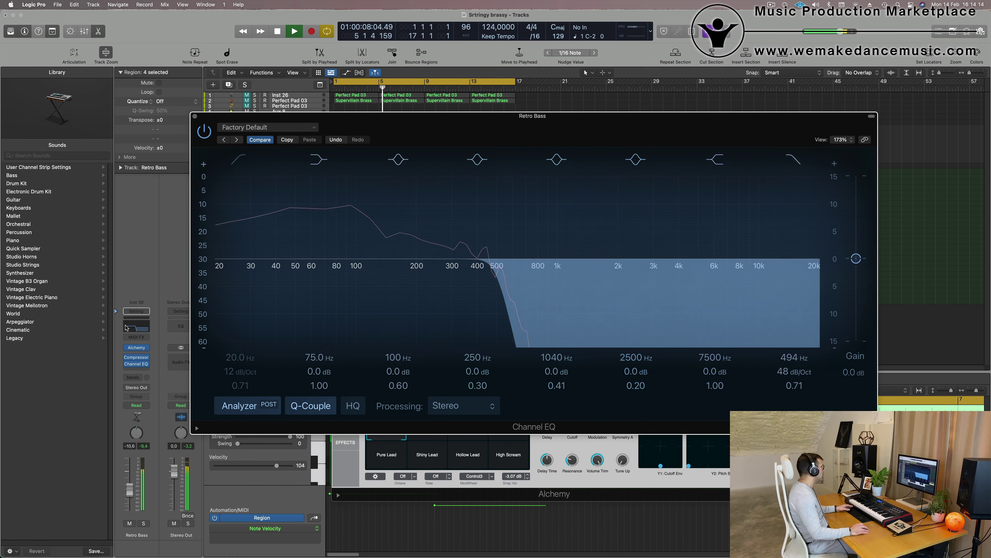
{"action": "left_click", "coordinate": [194, 117]}
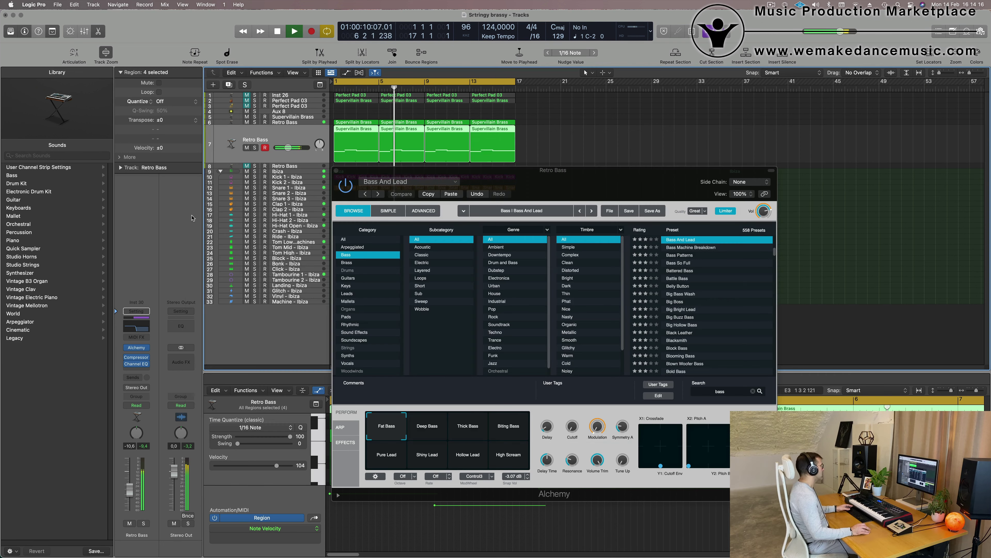
{"action": "left_click_drag", "start_coordinate": [443, 191], "coordinate": [873, 192]}
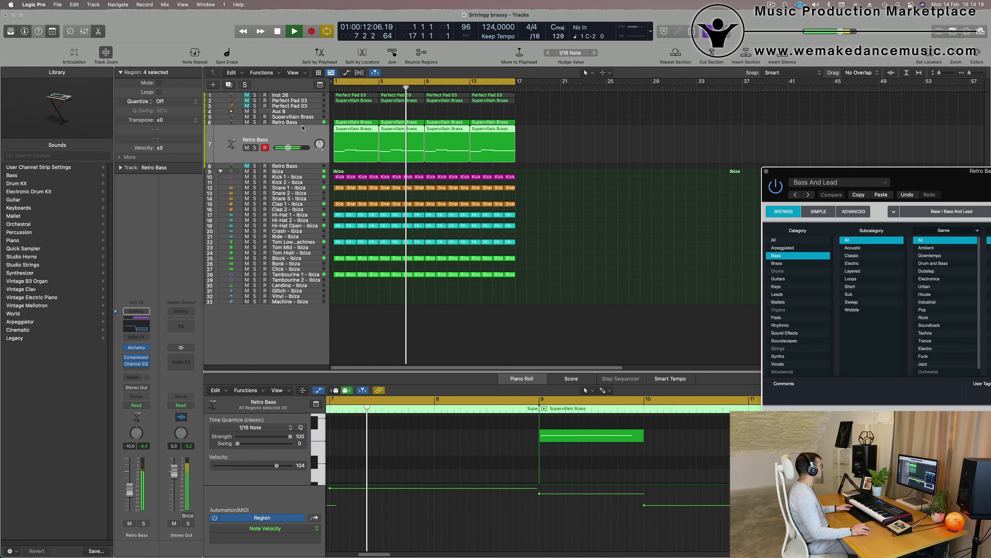
{"action": "left_click_drag", "start_coordinate": [130, 489], "coordinate": [130, 493]}
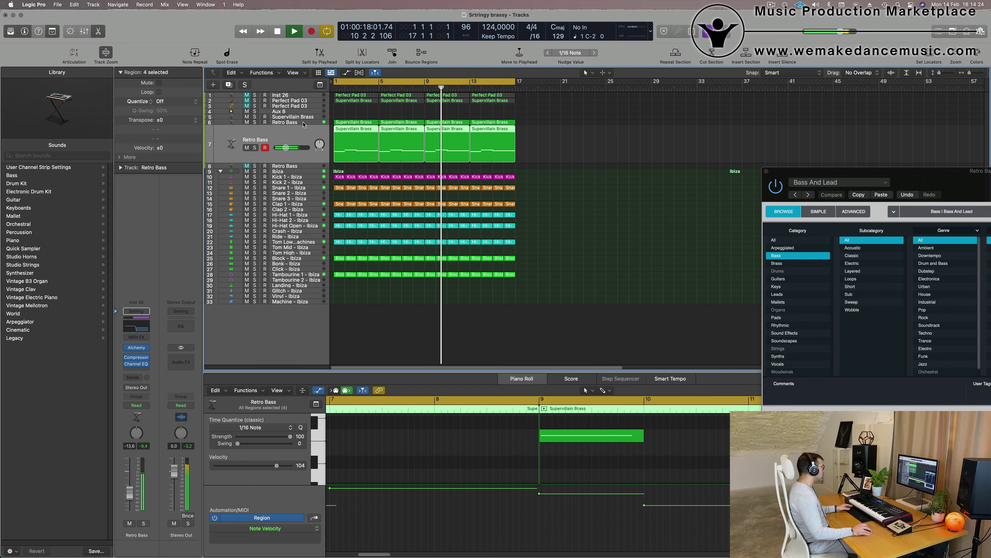
Step: Review the Cutoff and Noise controls in Alchemy on the Retro Bass track 6 and set that track's volume to -11.8 dB
{"action": "left_click", "coordinate": [288, 122]}
{"action": "key", "text": "ctrl+s"}
{"action": "key", "text": "ctrl+s"}
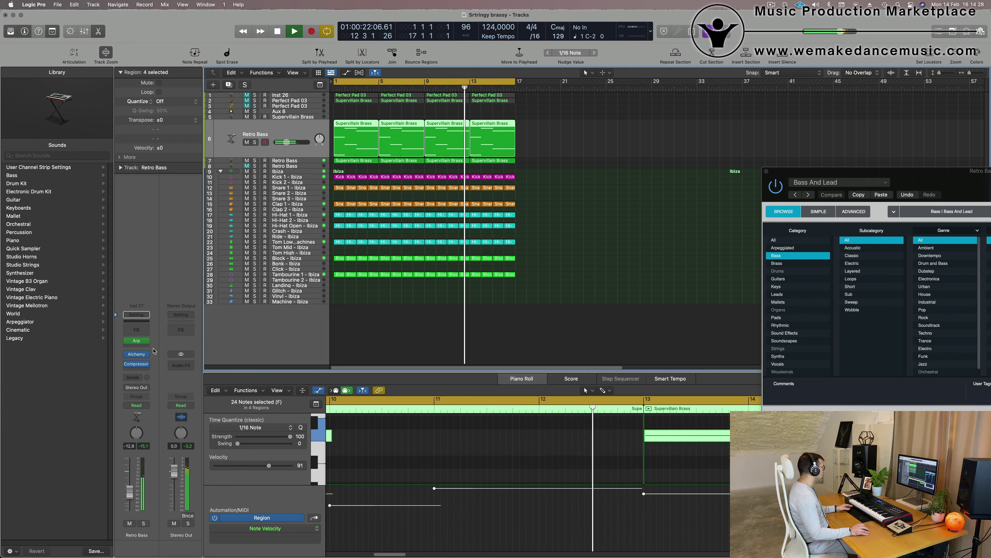
{"action": "left_click", "coordinate": [136, 354]}
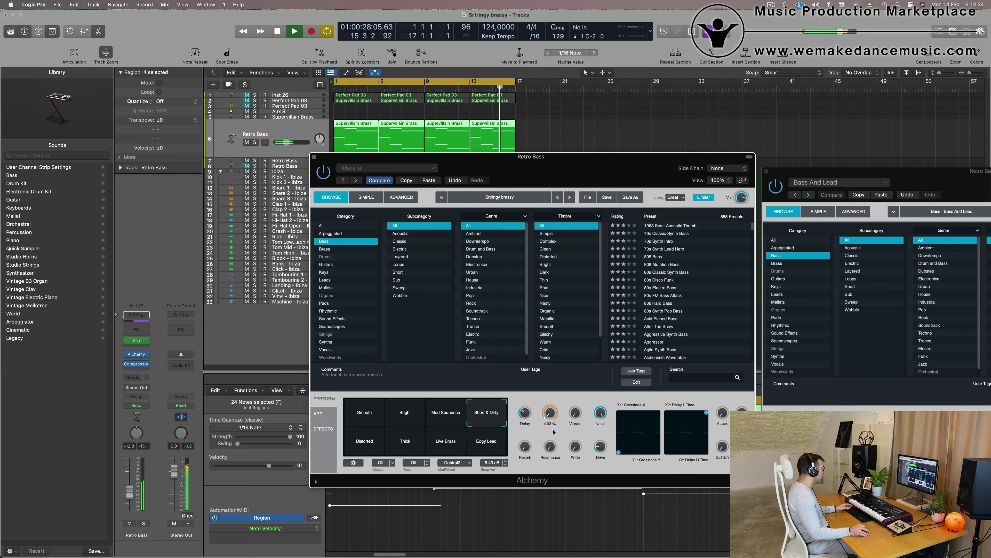
{"action": "left_click_drag", "start_coordinate": [129, 493], "coordinate": [131, 487]}
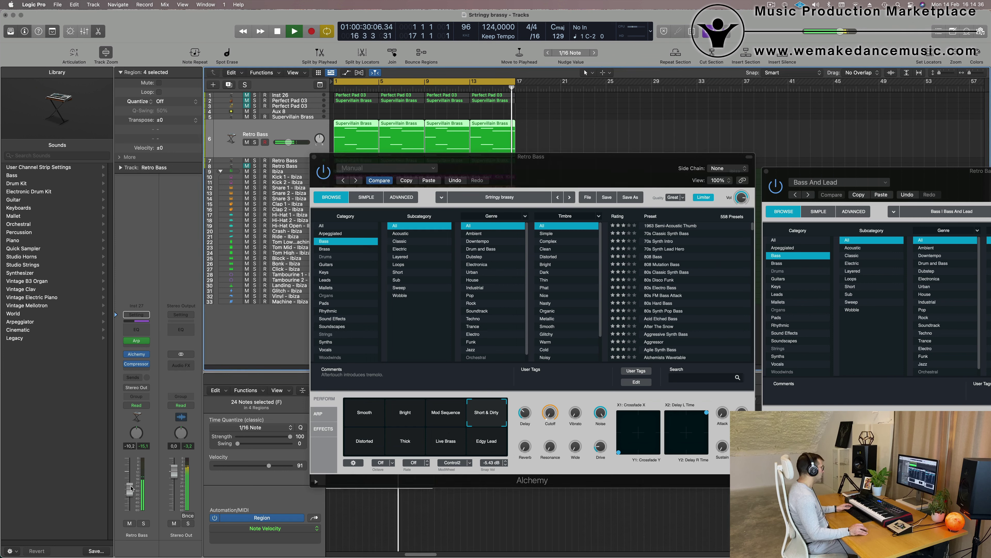
{"action": "left_click", "coordinate": [550, 411]}
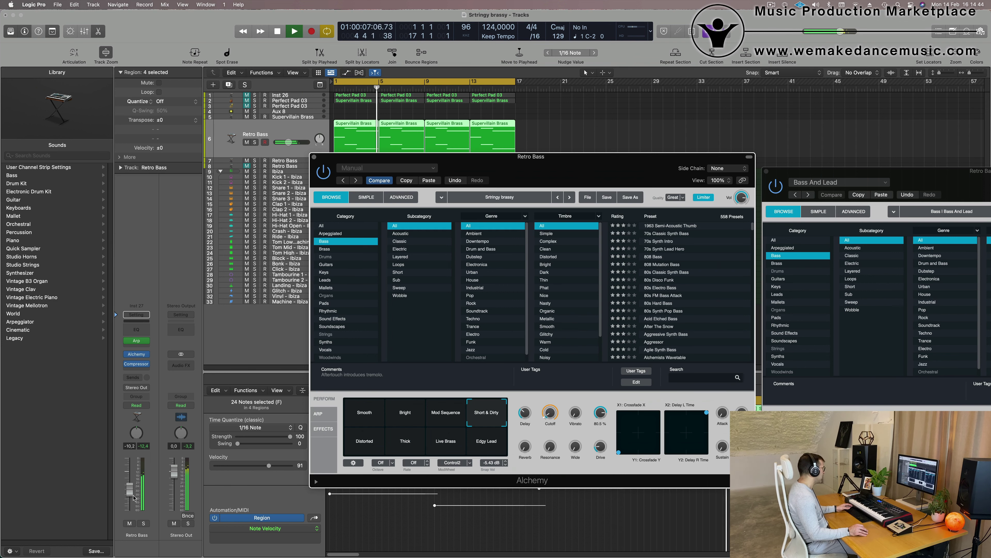
{"action": "left_click_drag", "start_coordinate": [288, 143], "coordinate": [287, 142]}
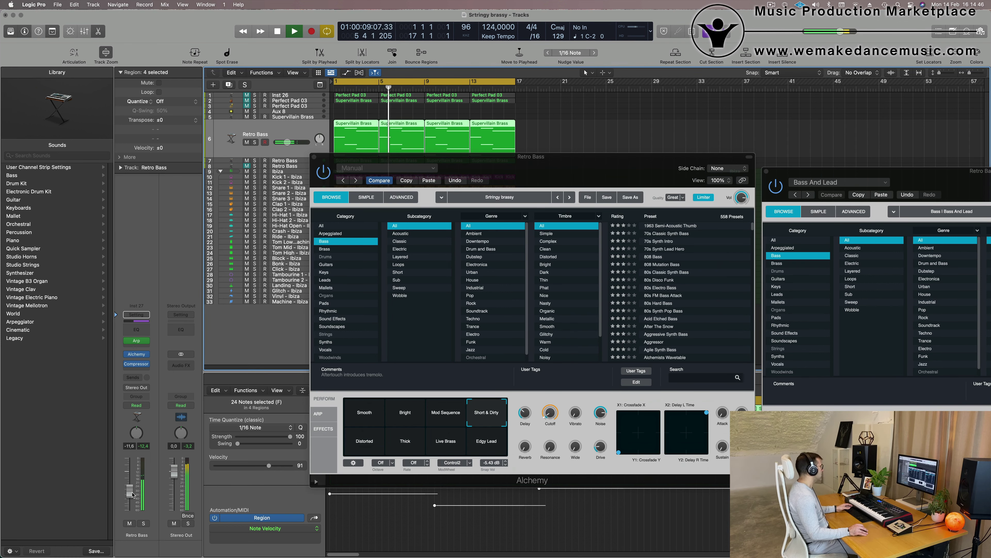
{"action": "left_click_drag", "start_coordinate": [567, 180], "coordinate": [540, 216]}
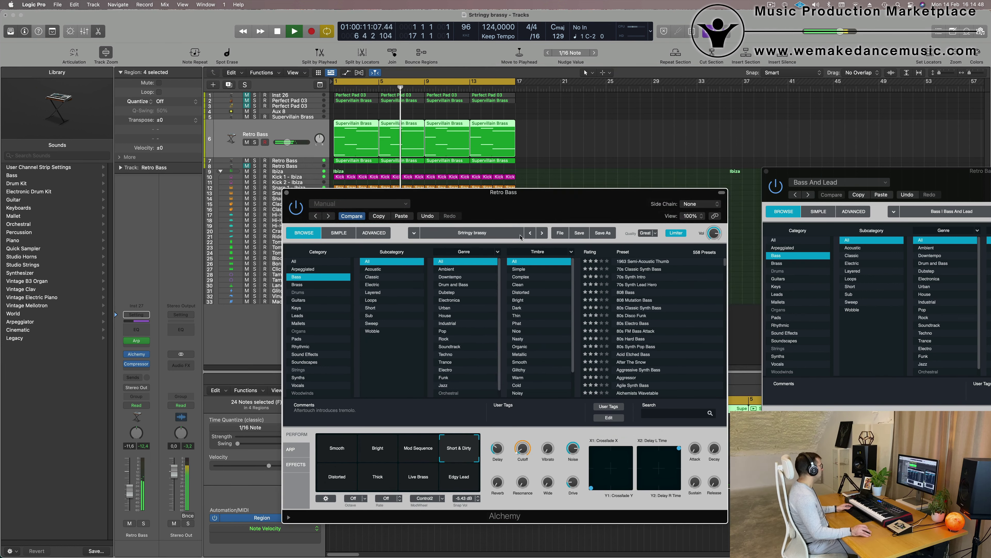
{"action": "left_click", "coordinate": [287, 193]}
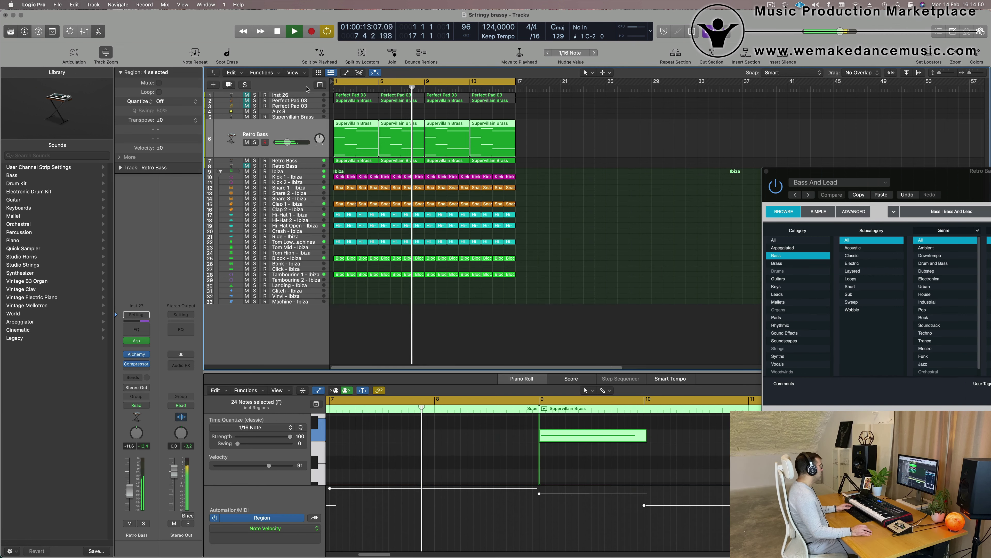
Step: Unmute the Inst 26 track and lower its volume to about -17.5 dB
{"action": "left_click", "coordinate": [282, 95]}
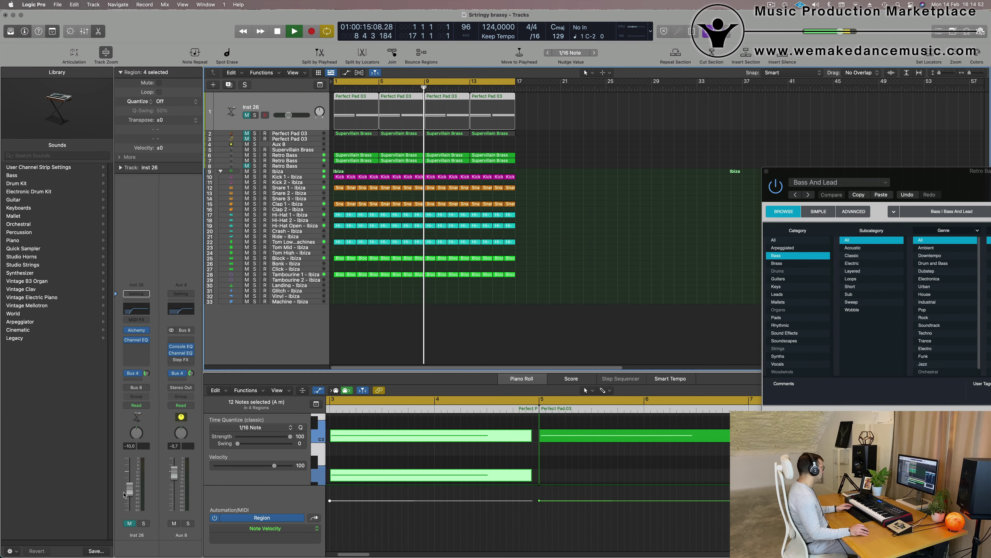
{"action": "left_click_drag", "start_coordinate": [124, 495], "coordinate": [125, 510]}
{"action": "left_click", "coordinate": [126, 520]}
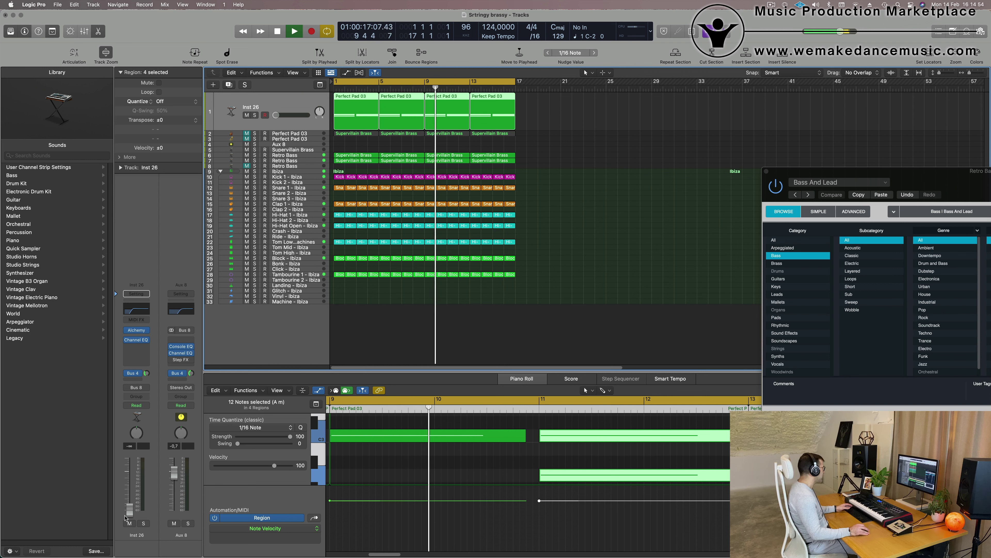
{"action": "left_click_drag", "start_coordinate": [129, 509], "coordinate": [129, 500]}
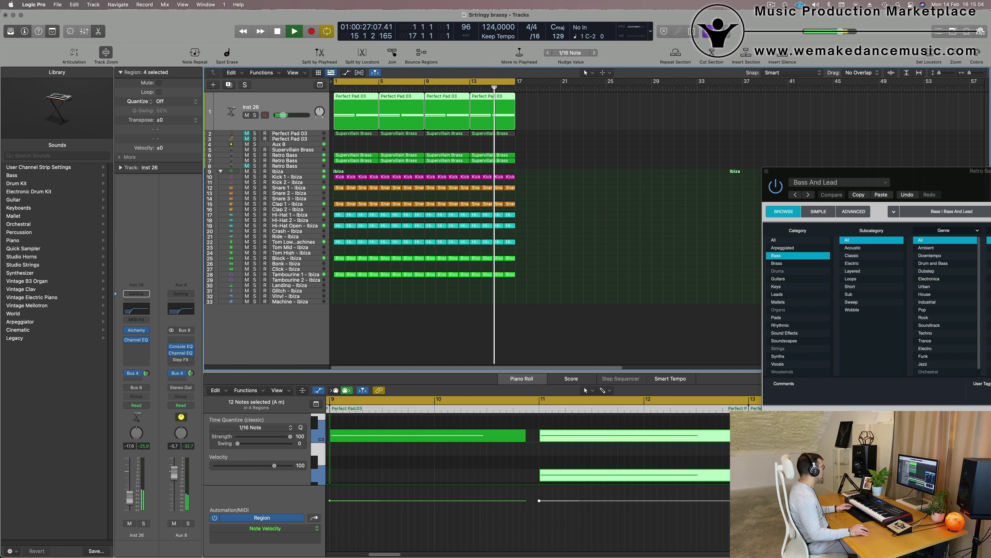
Step: Add a Compressor to the Inst 26 track and hide the mixer again
{"action": "key", "text": "x"}
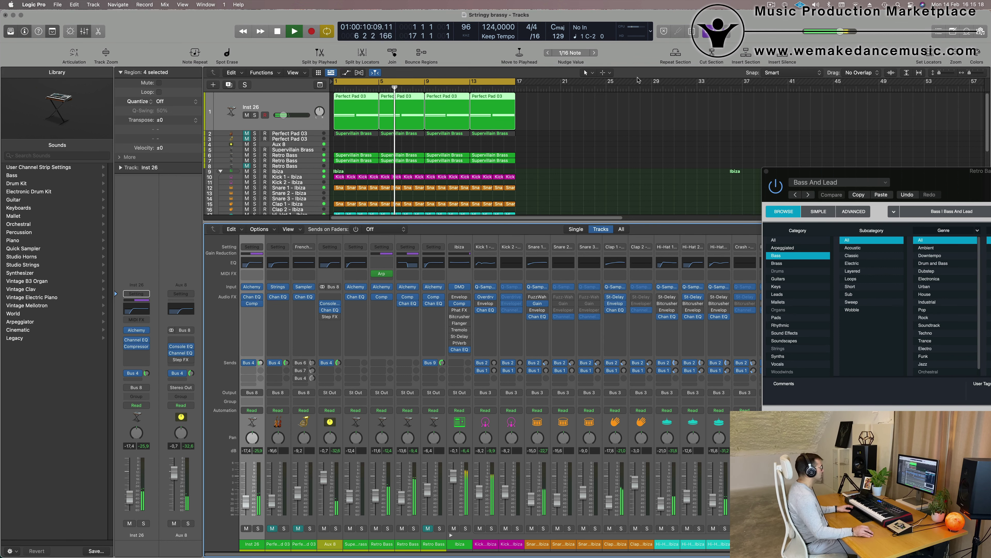
{"action": "left_click", "coordinate": [604, 149]}
{"action": "key", "text": "x"}
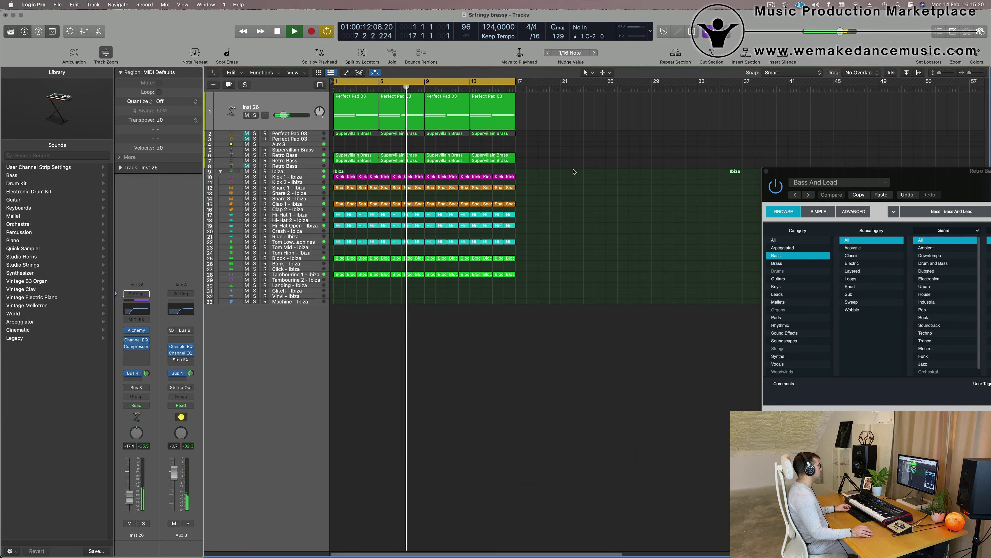
Step: Copy the first Block - Ibiza region to the start of the Bonk - Ibiza track and restart the loop
{"action": "key", "text": "super+Right"}
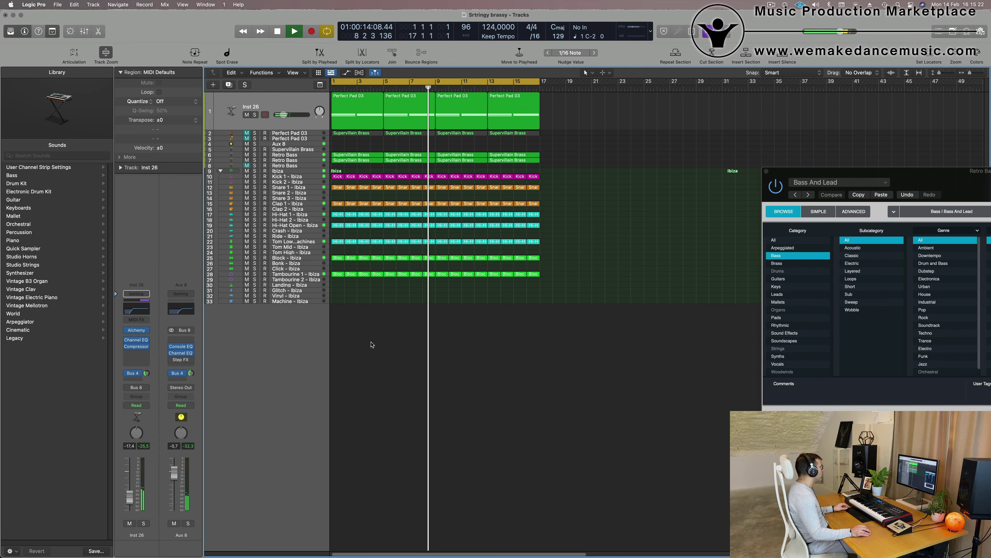
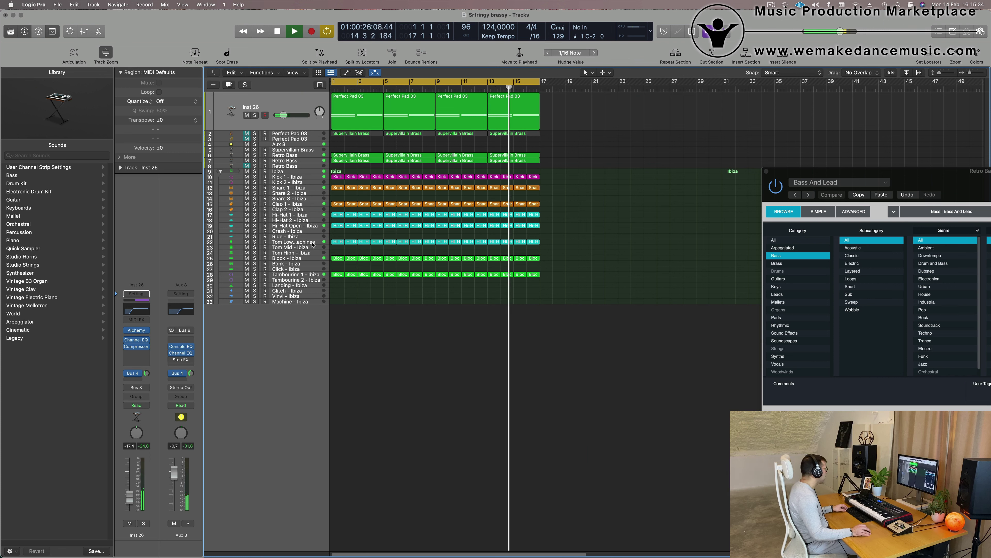
{"action": "left_click", "coordinate": [338, 259]}
{"action": "left_click_drag", "start_coordinate": [337, 259], "coordinate": [325, 262]}
{"action": "key", "text": "Return"}
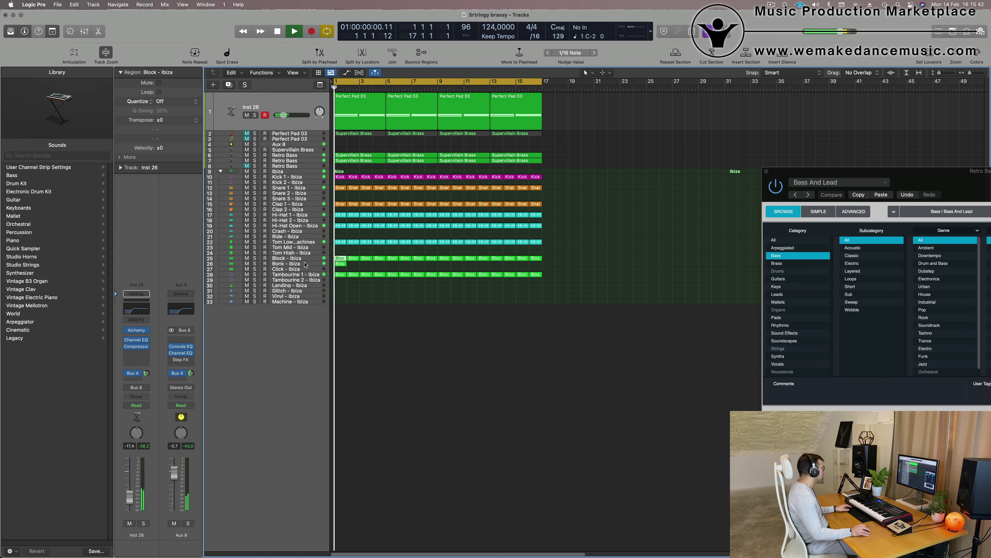
Step: Repeat the Bonk - Ibiza region across all 16 bars and lower the track's volume to -13.4 dB
{"action": "left_click", "coordinate": [294, 263]}
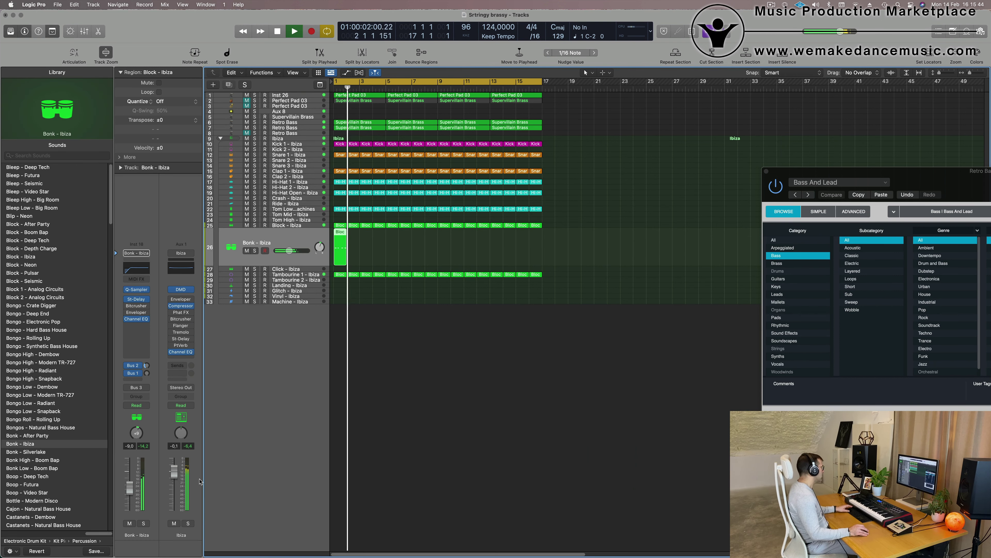
{"action": "key", "text": "space"}
{"action": "key", "text": "space"}
{"action": "left_click_drag", "start_coordinate": [132, 488], "coordinate": [133, 490]}
{"action": "key", "text": "space"}
{"action": "key", "text": "space"}
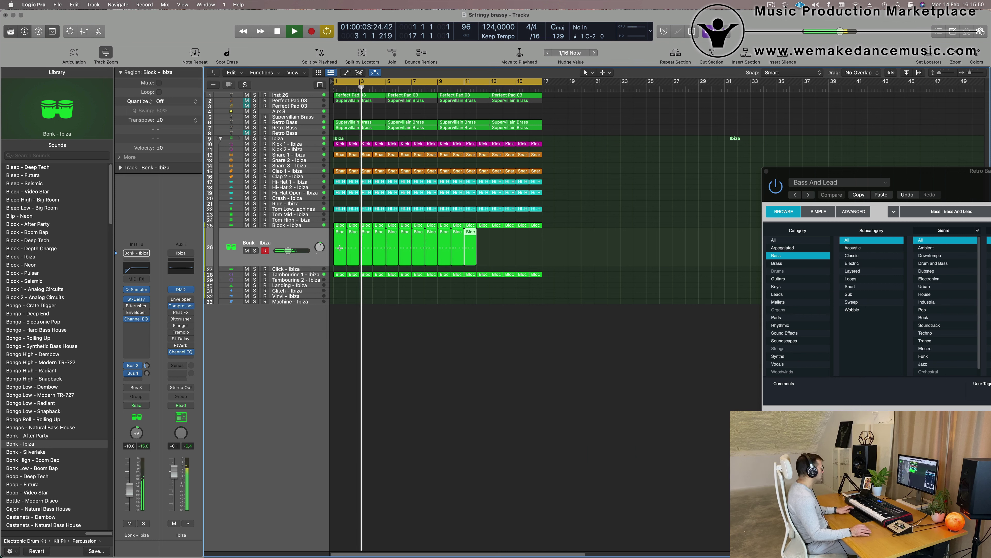
{"action": "left_click", "coordinate": [302, 240]}
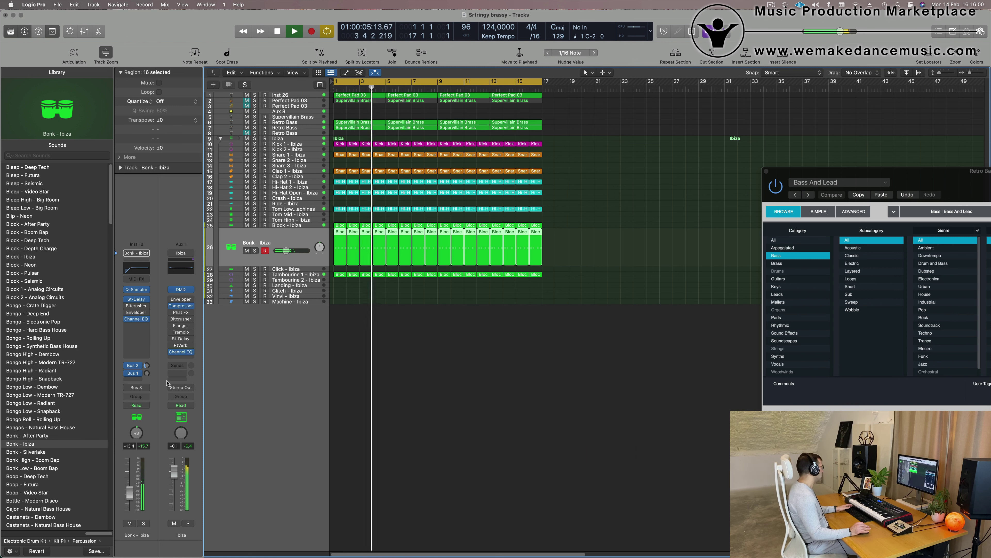
Step: Add a Bus 1 Drum Machine Designer-Delay send to the Bonk - Ibiza track at -10.4 dB and deselect its regions
{"action": "left_click", "coordinate": [132, 379]}
{"action": "mouse_move", "coordinate": [136, 391]}
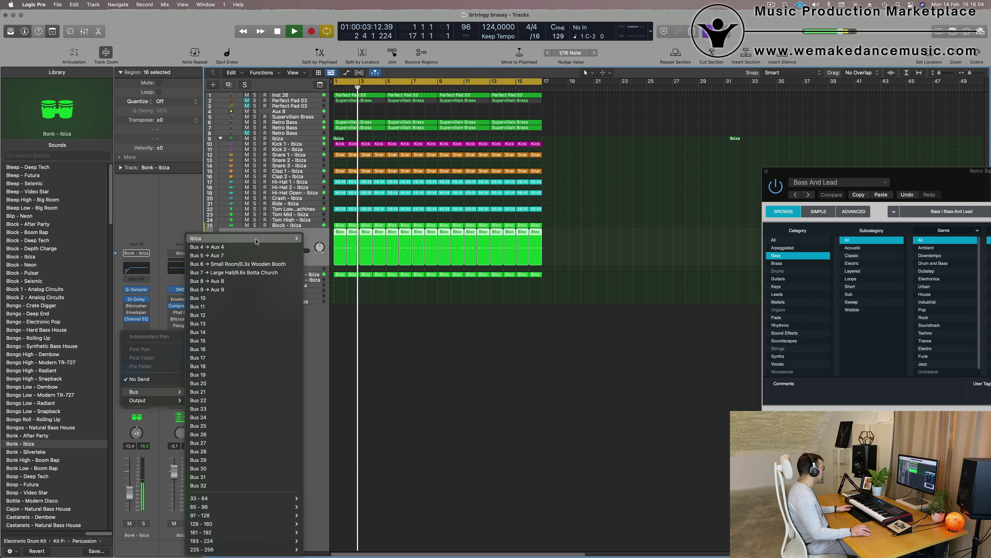
{"action": "mouse_move", "coordinate": [255, 241]}
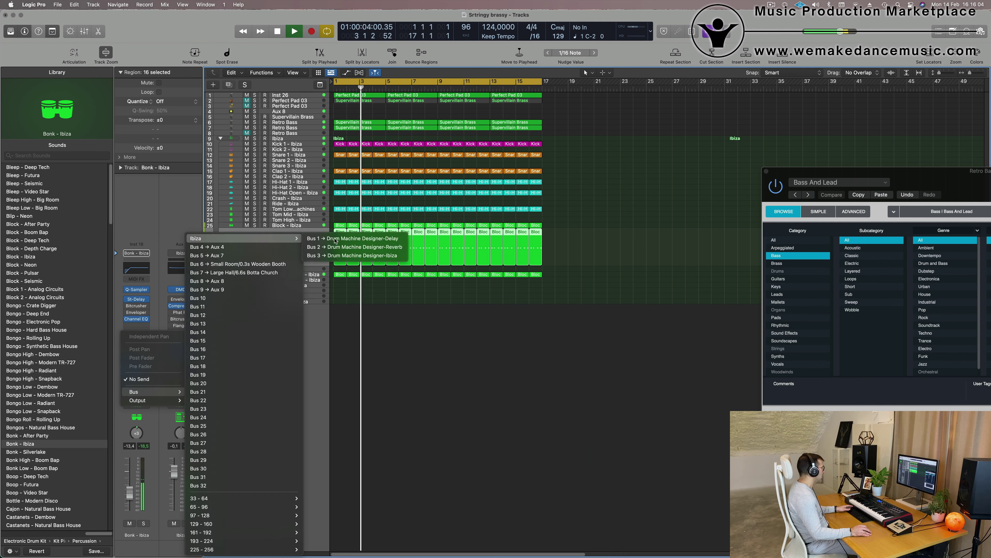
{"action": "left_click", "coordinate": [356, 241]}
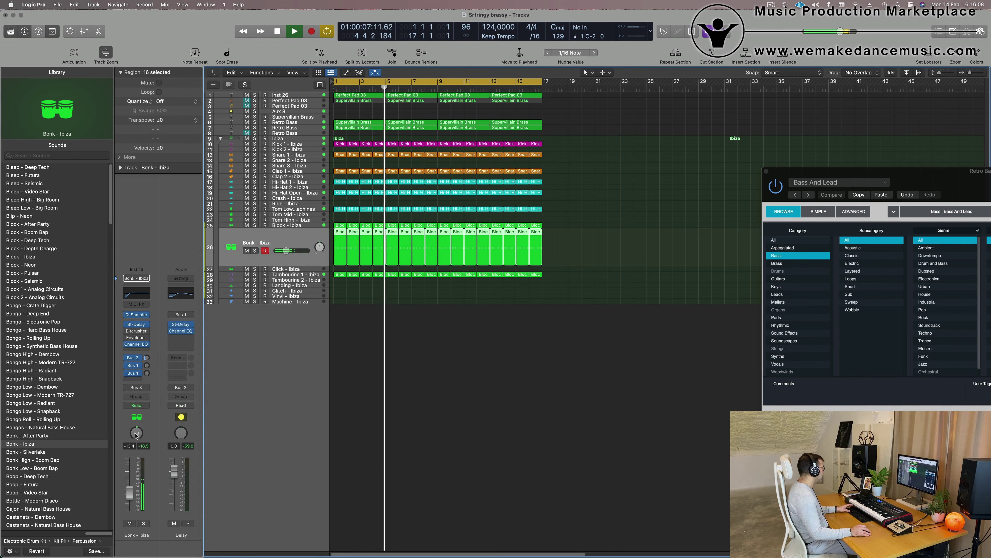
{"action": "key", "text": "Return"}
{"action": "left_click_drag", "start_coordinate": [147, 373], "coordinate": [147, 359]}
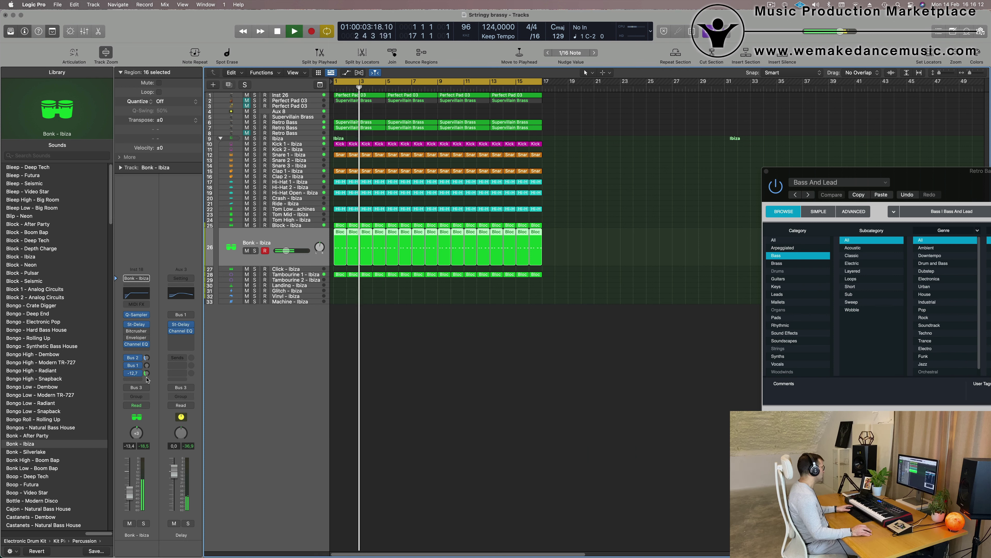
{"action": "left_click_drag", "start_coordinate": [146, 374], "coordinate": [148, 379]}
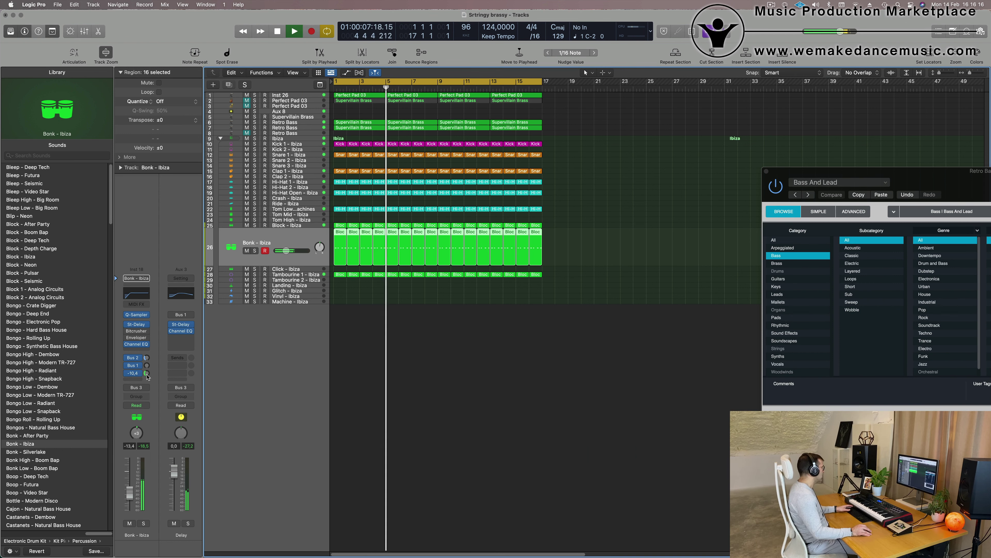
{"action": "left_click", "coordinate": [361, 421]}
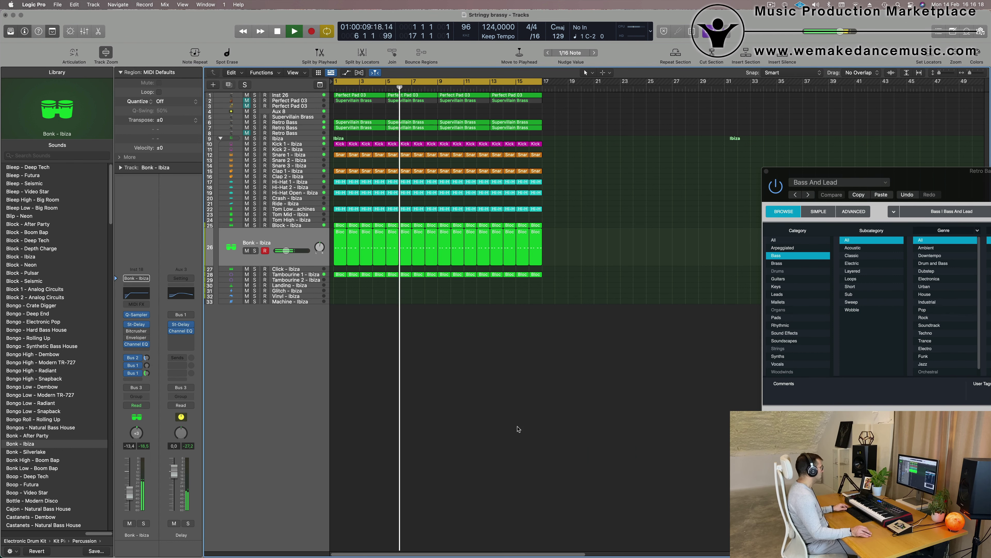
Step: Raise the Inst 26 track's volume to -16.4 dB
{"action": "scroll", "coordinate": [518, 427], "scroll_direction": "up", "scroll_amount": 2}
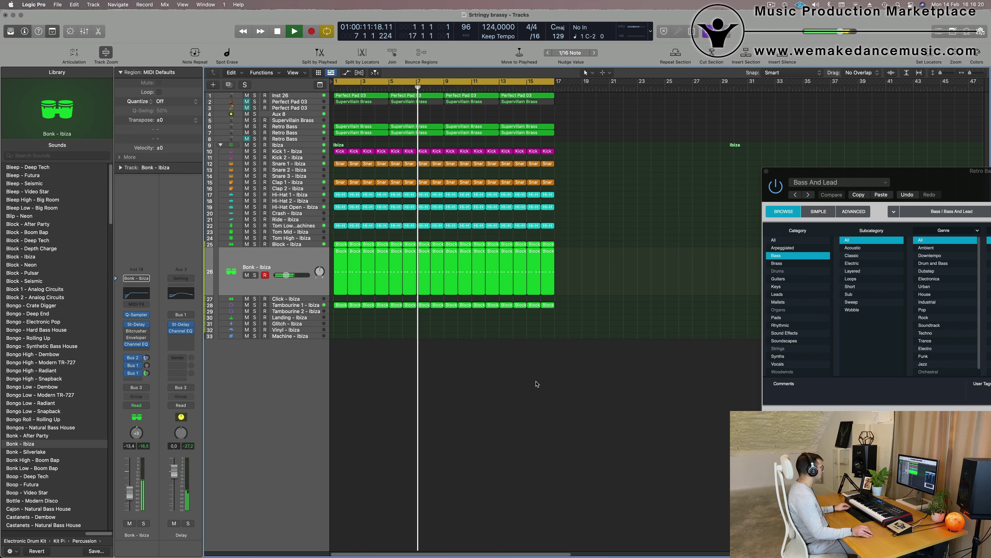
{"action": "left_click", "coordinate": [293, 95]}
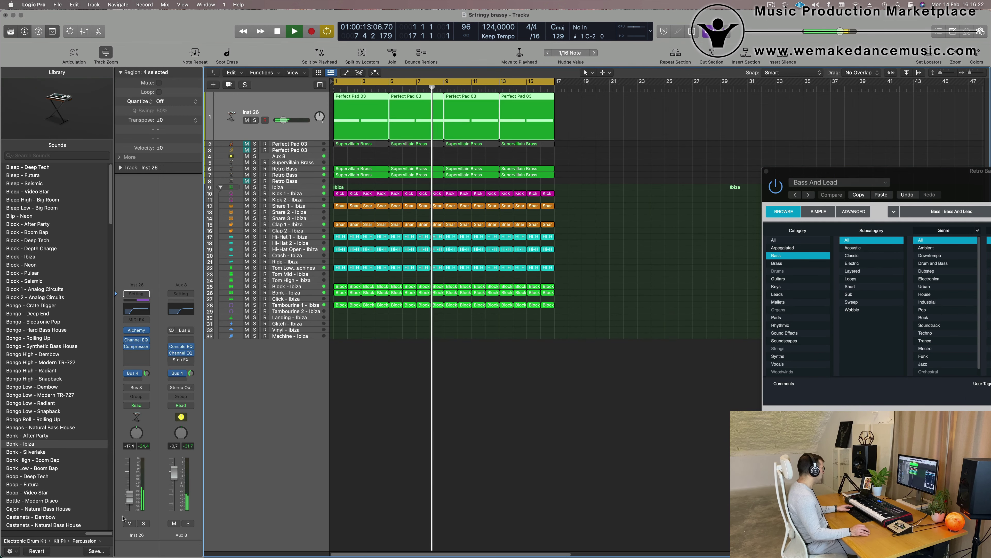
{"action": "left_click_drag", "start_coordinate": [131, 499], "coordinate": [130, 497]}
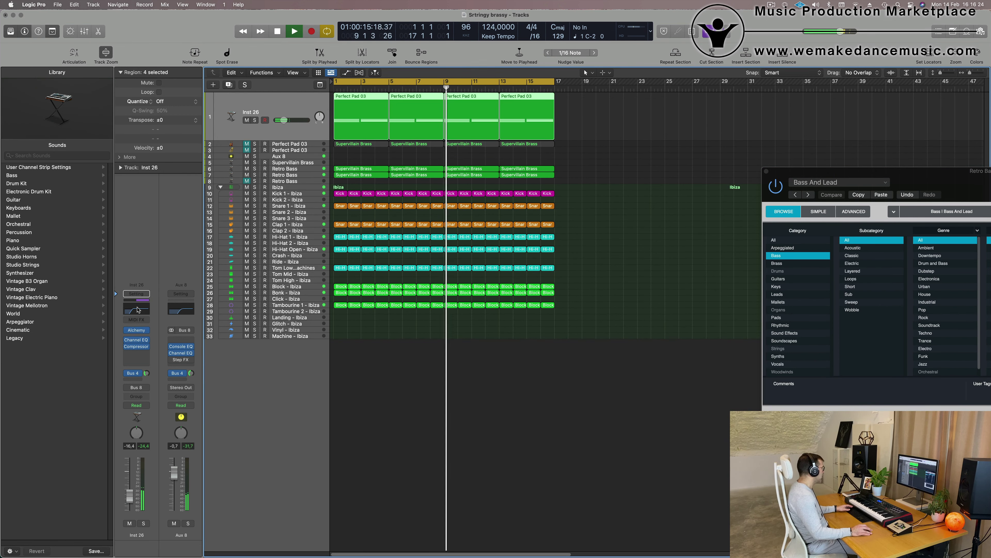
Step: In the Inst 26 Channel EQ, move the 250 Hz default band to 540 Hz at -0.2 dB and raise the low cut to 430 Hz
{"action": "left_click", "coordinate": [136, 339]}
{"action": "left_click_drag", "start_coordinate": [459, 362], "coordinate": [491, 363]}
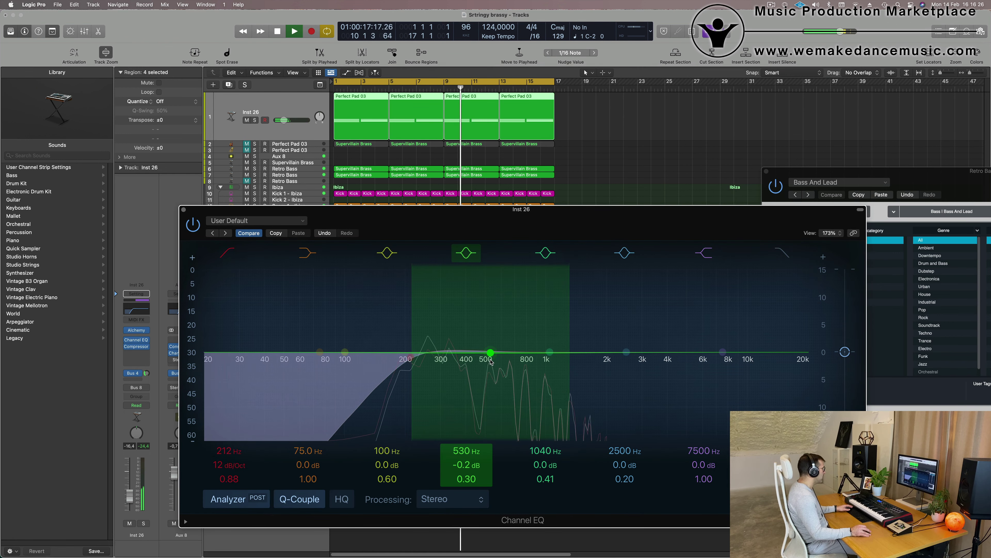
{"action": "left_click_drag", "start_coordinate": [411, 357], "coordinate": [469, 362]}
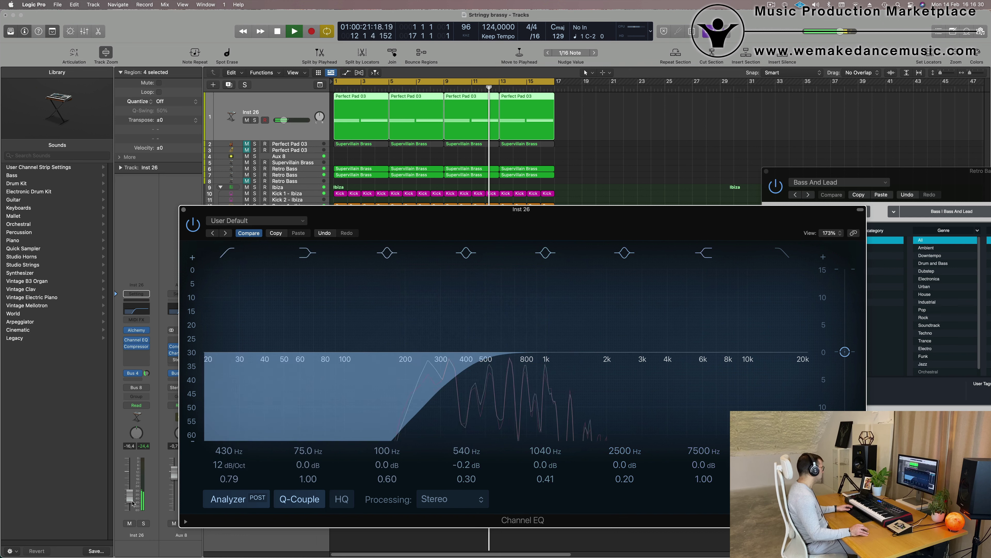
Step: Raise the Inst 26 track's volume to -13.6 dB, then close its Channel EQ and Alchemy windows
{"action": "left_click_drag", "start_coordinate": [131, 494], "coordinate": [134, 493]}
{"action": "left_click_drag", "start_coordinate": [438, 211], "coordinate": [597, 211]}
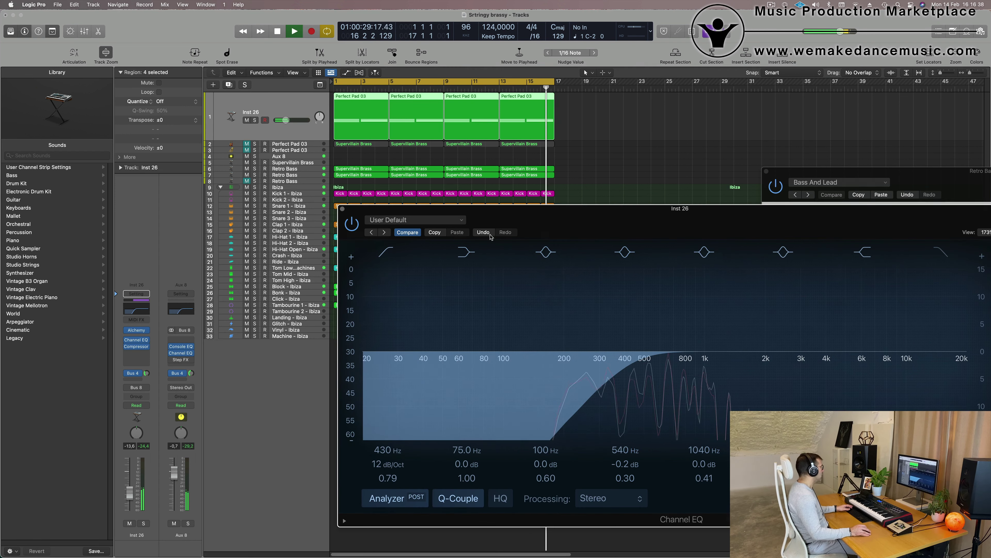
{"action": "left_click", "coordinate": [138, 330]}
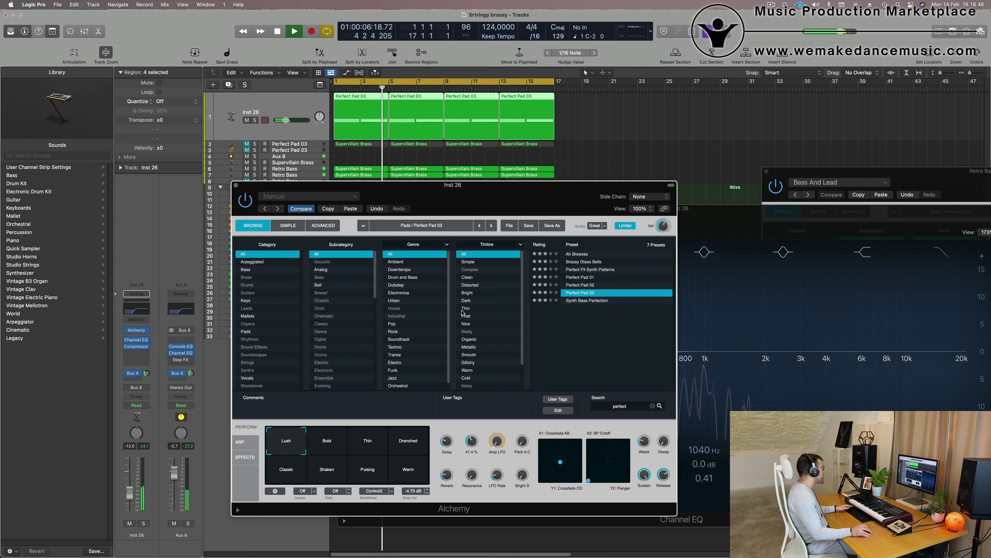
{"action": "left_click_drag", "start_coordinate": [244, 184], "coordinate": [361, 245]}
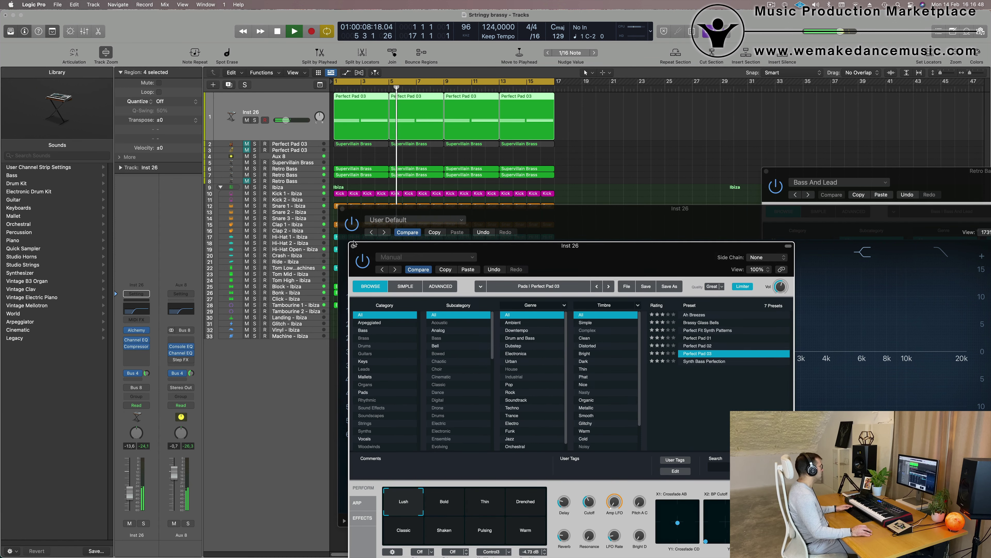
{"action": "left_click", "coordinate": [353, 245]}
{"action": "left_click", "coordinate": [343, 209]}
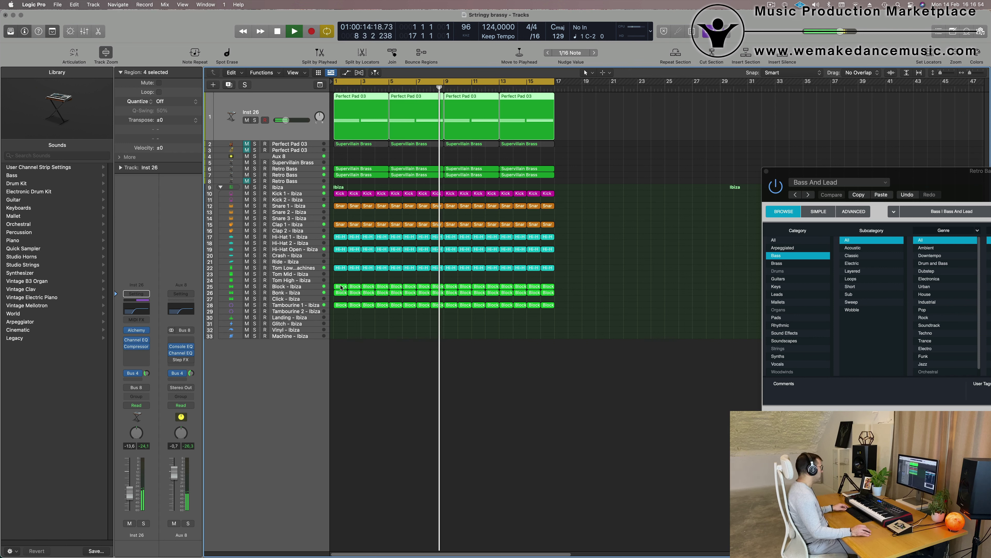
Step: Copy the bar 1 Block - Ibiza region onto the Tom Mid - Ibiza track and open the copy for note editing
{"action": "left_click_drag", "start_coordinate": [341, 288], "coordinate": [341, 279]}
{"action": "key", "text": "space"}
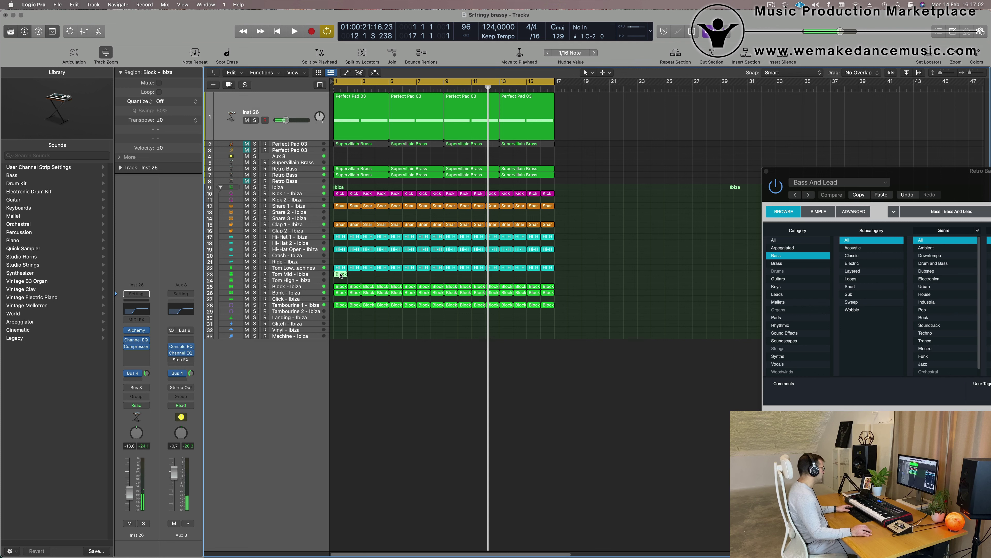
{"action": "double_click", "coordinate": [341, 274]}
{"action": "scroll", "coordinate": [377, 461], "scroll_direction": "up", "scroll_amount": 5}
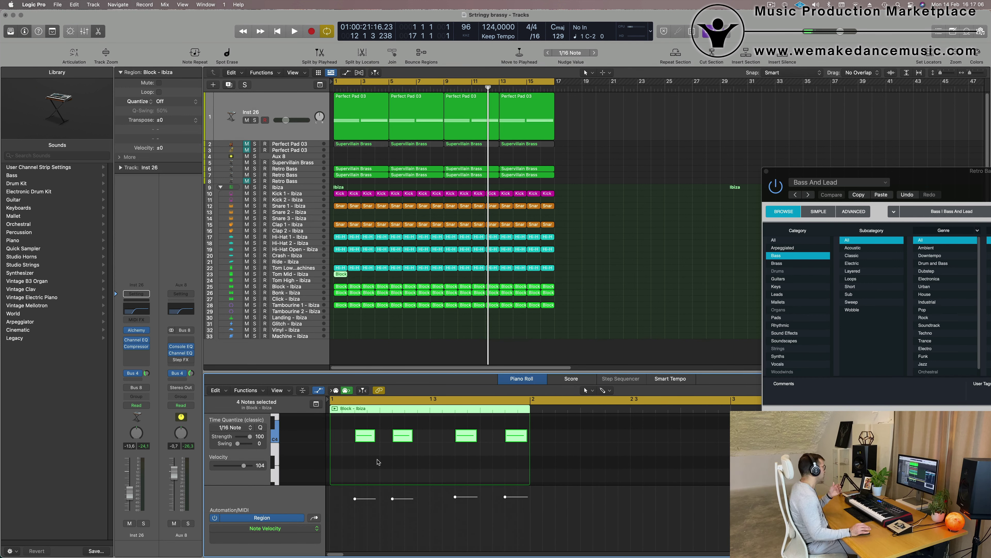
Step: Move the first and third notes of the Tom Mid - Ibiza region one sixteenth earlier and delete the second and fourth
{"action": "left_click", "coordinate": [377, 460]}
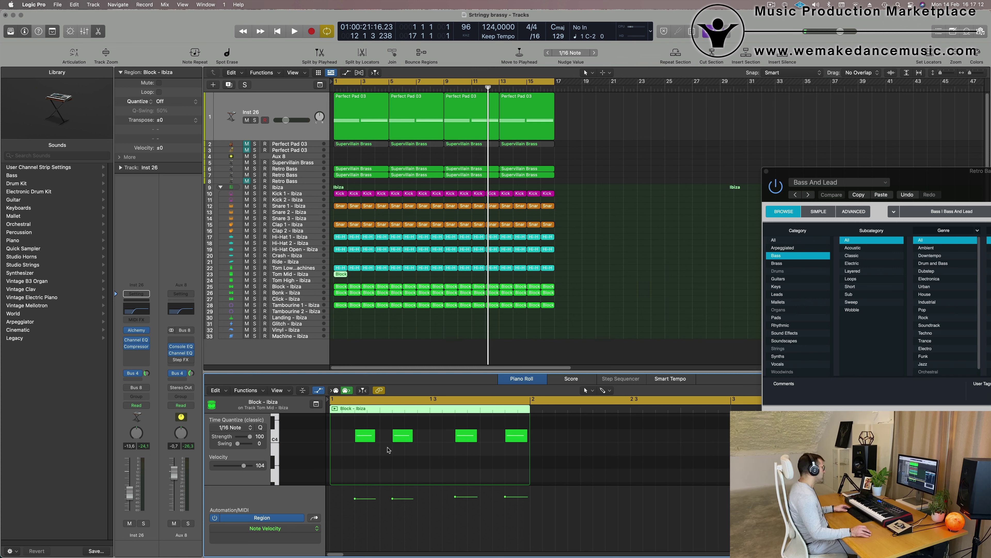
{"action": "left_click_drag", "start_coordinate": [365, 442], "coordinate": [353, 442]}
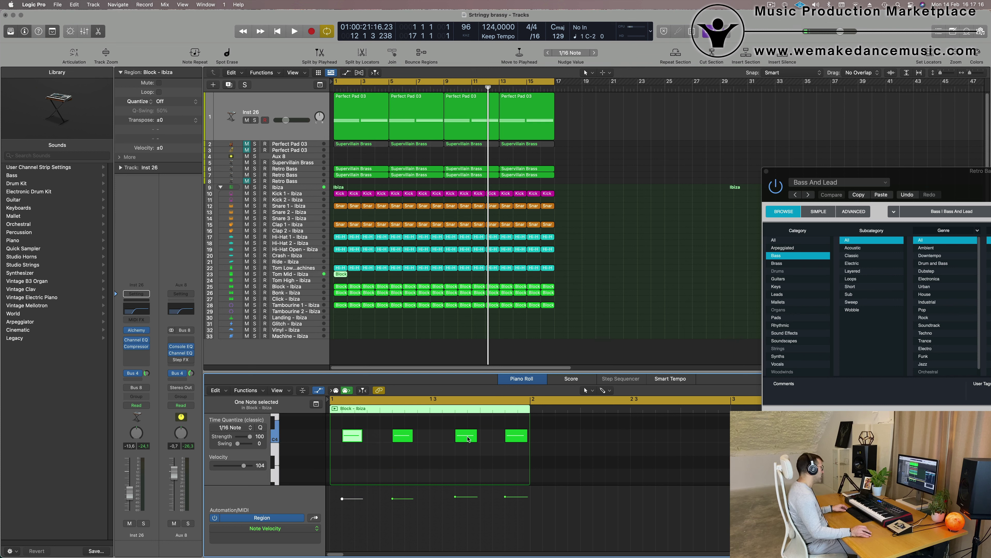
{"action": "left_click_drag", "start_coordinate": [463, 440], "coordinate": [451, 440]}
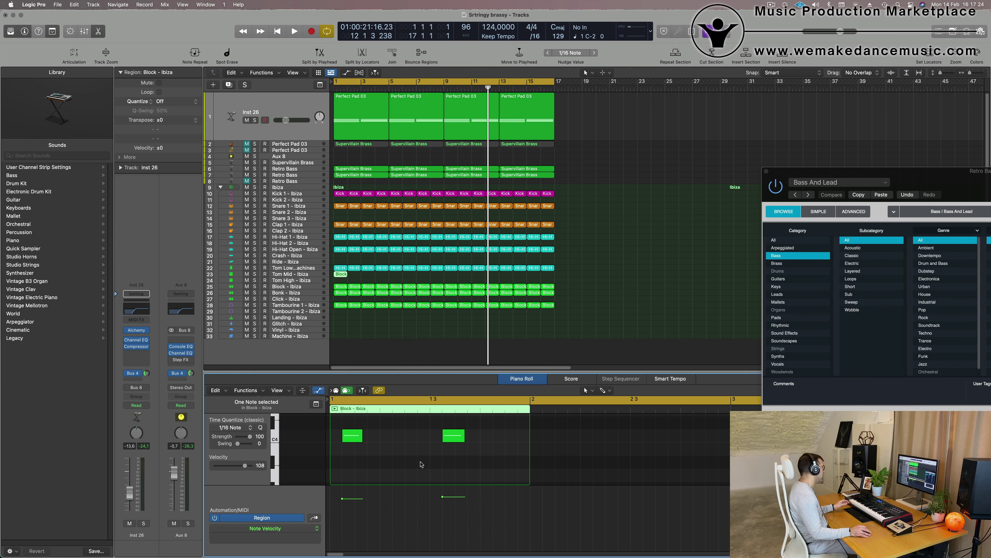
Step: Select both remaining notes, audition them from the start of the loop, and select the Tom Mid - Ibiza track
{"action": "left_click_drag", "start_coordinate": [351, 467], "coordinate": [498, 437]}
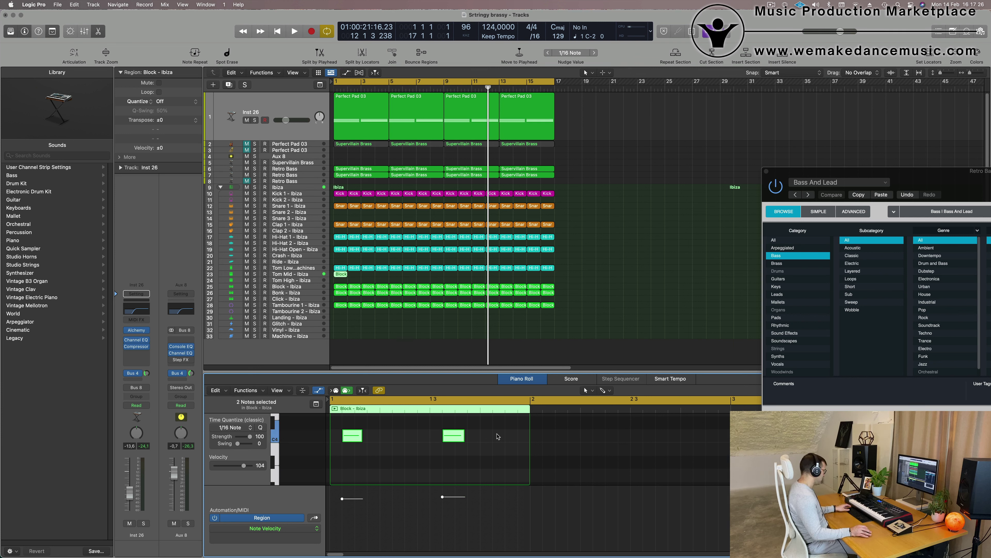
{"action": "key", "text": "Return"}
{"action": "key", "text": "space"}
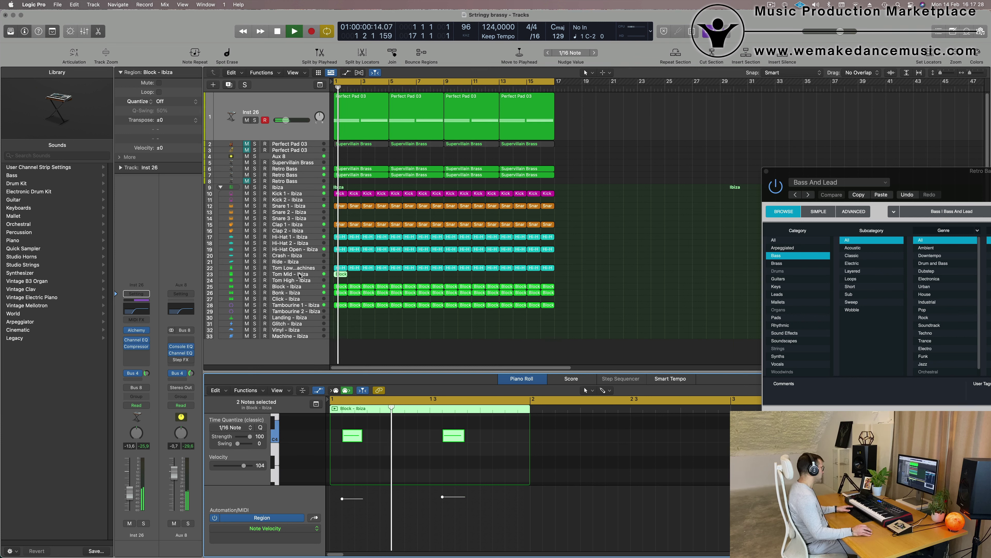
{"action": "left_click", "coordinate": [308, 274]}
{"action": "key", "text": "space"}
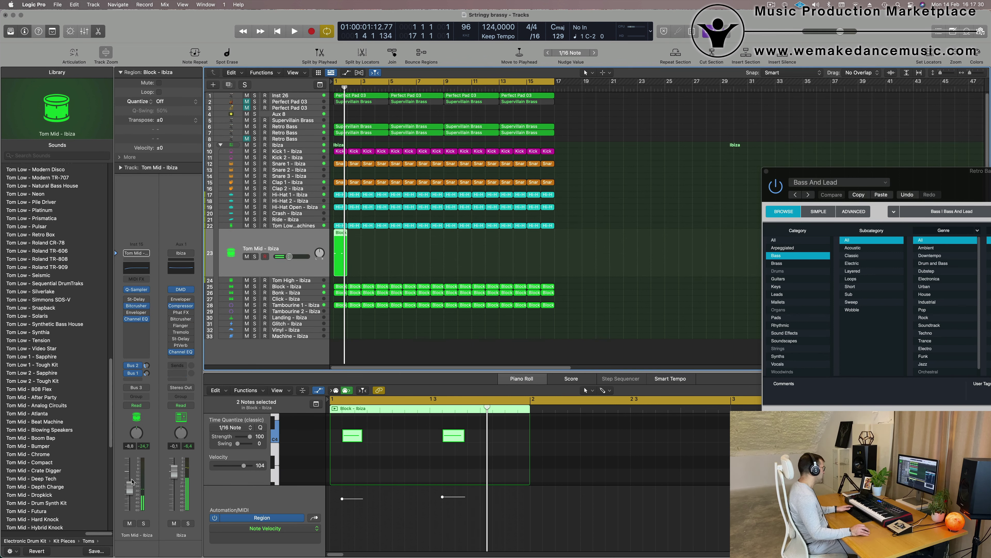
Step: Transpose the two Tom Mid - Ibiza notes to a lower pitch and reduce the track's volume to -12.6 dB while playing from the start
{"action": "left_click_drag", "start_coordinate": [473, 465], "coordinate": [331, 436]}
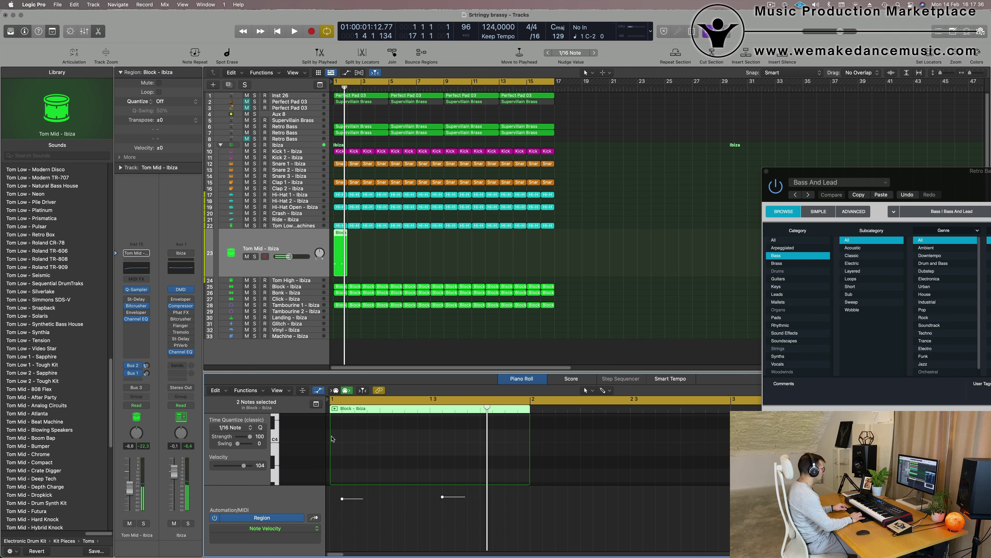
{"action": "key", "text": "Return"}
{"action": "key", "text": "space"}
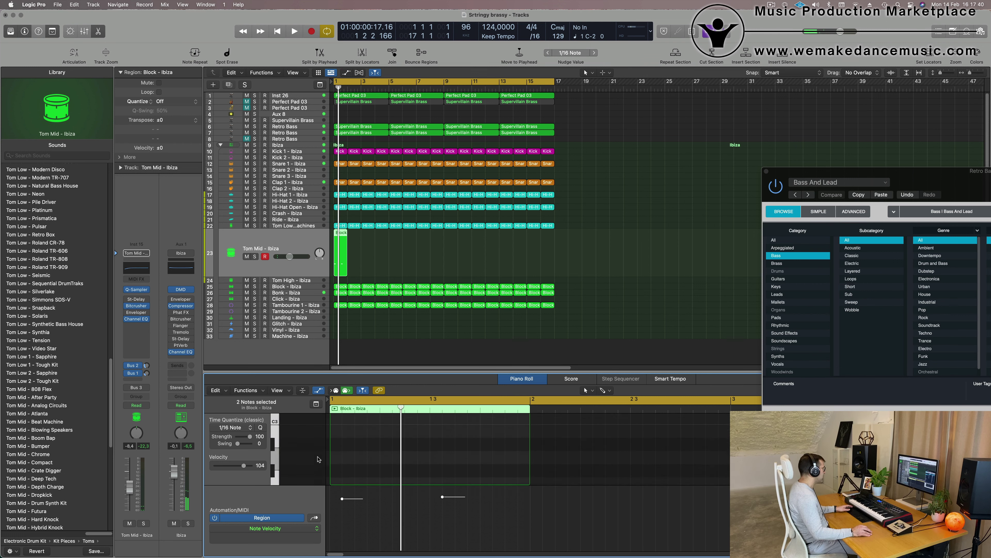
{"action": "scroll", "coordinate": [318, 460], "scroll_direction": "down", "scroll_amount": 3}
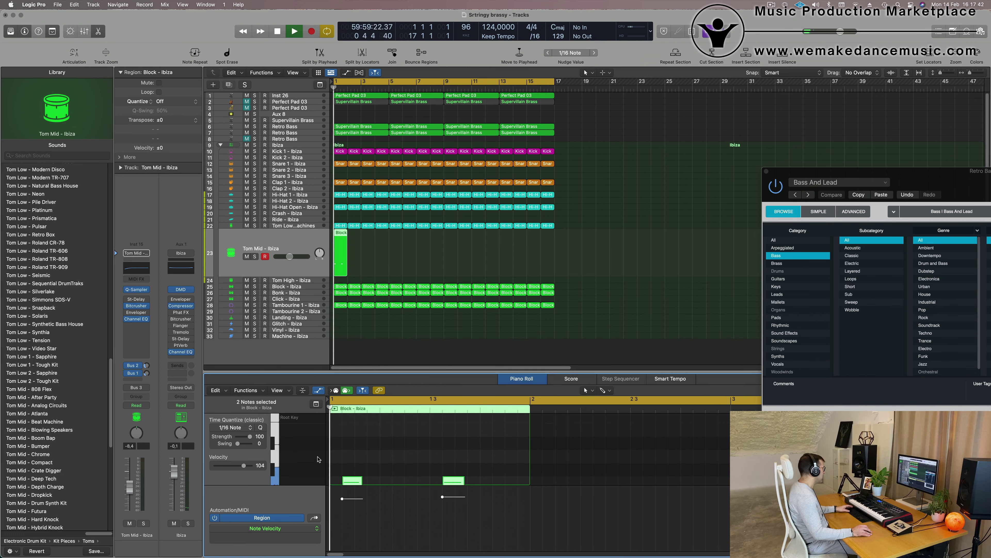
{"action": "key", "text": "Return"}
{"action": "key", "text": "space"}
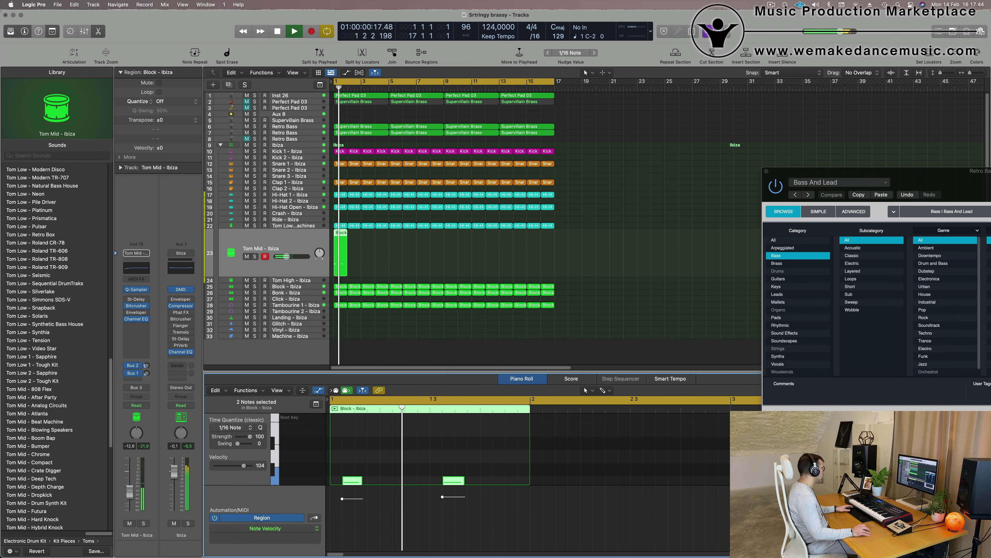
Step: Lower the Tom Mid track's volume to -13.0 dB and repeat its Block region up to bar 17
{"action": "left_click_drag", "start_coordinate": [290, 257], "coordinate": [287, 256]}
{"action": "key", "text": "space"}
{"action": "key", "text": "Return"}
{"action": "key", "text": "space"}
{"action": "key", "text": "super+r"}
{"action": "key", "text": "super+r"}
{"action": "key", "text": "super+r"}
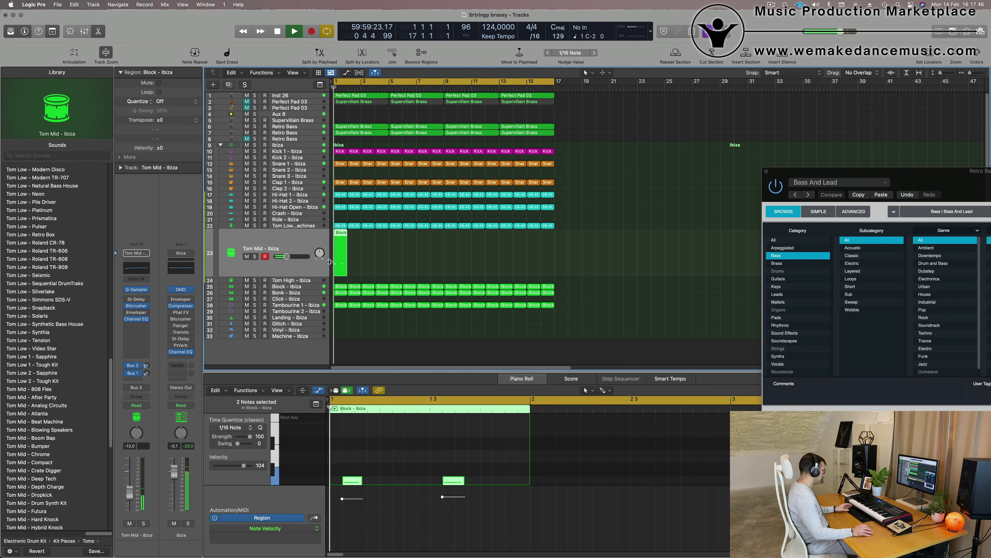
{"action": "key", "text": "super+r"}
{"action": "key", "text": "super+r"}
{"action": "key", "text": "super+r"}
{"action": "key", "text": "super+r"}
{"action": "key", "text": "super+r"}
{"action": "key", "text": "super+r"}
{"action": "key", "text": "super+r"}
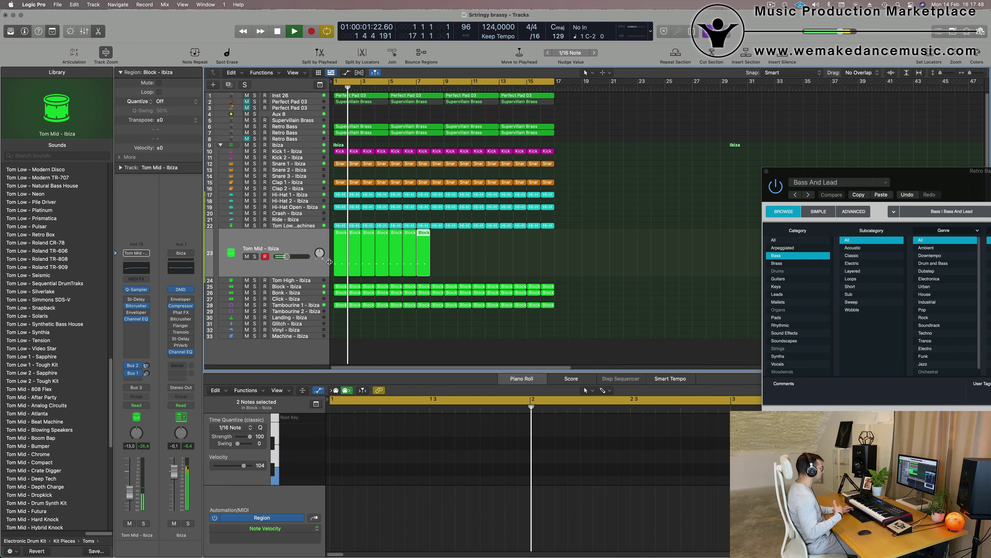
{"action": "key", "text": "super+r"}
{"action": "key", "text": "super+r"}
{"action": "key", "text": "super+r"}
{"action": "key", "text": "super+r"}
{"action": "key", "text": "super+r"}
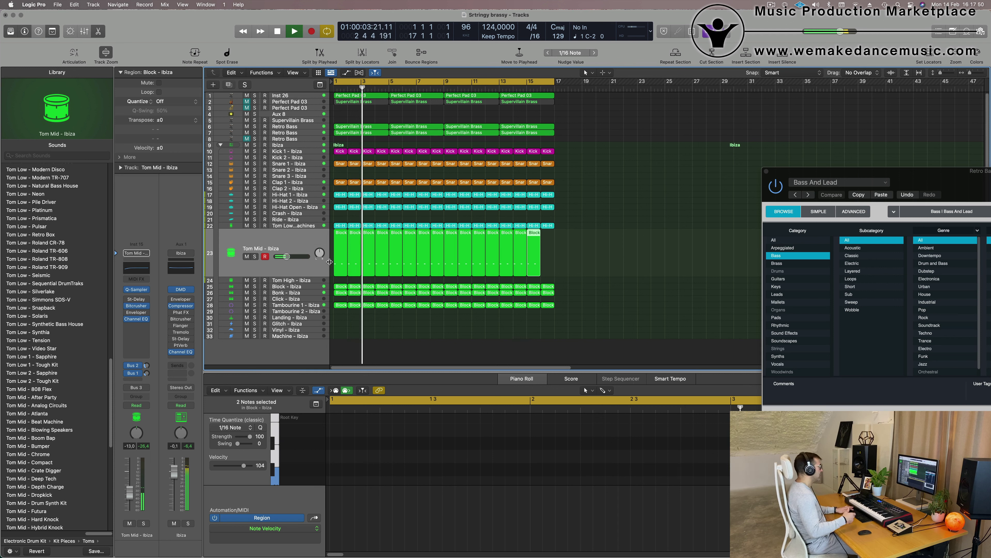
Step: Change the Tom Mid track's sound to Tom Mid - After Party and play the loop from the start
{"action": "key", "text": "Return"}
{"action": "left_click", "coordinate": [282, 249]}
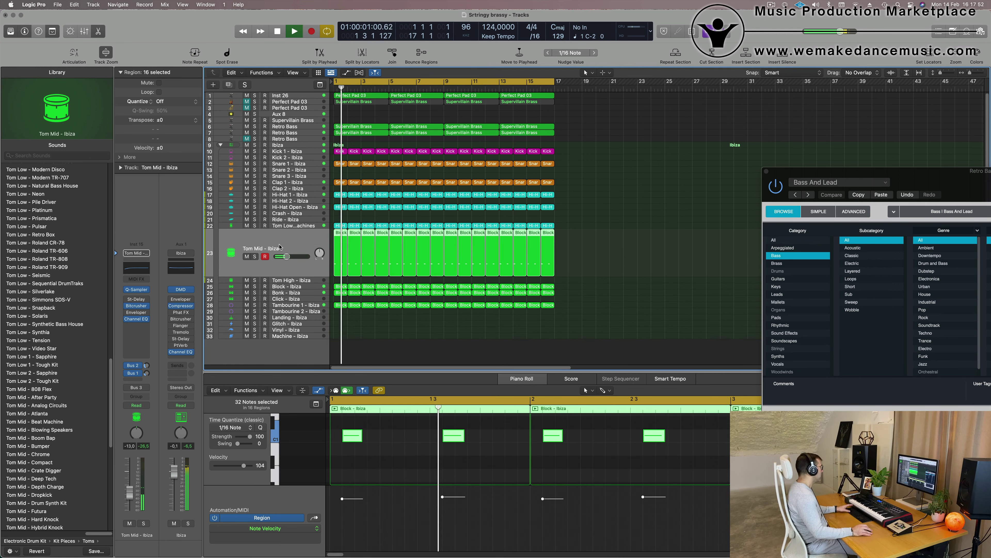
{"action": "key", "text": "Return"}
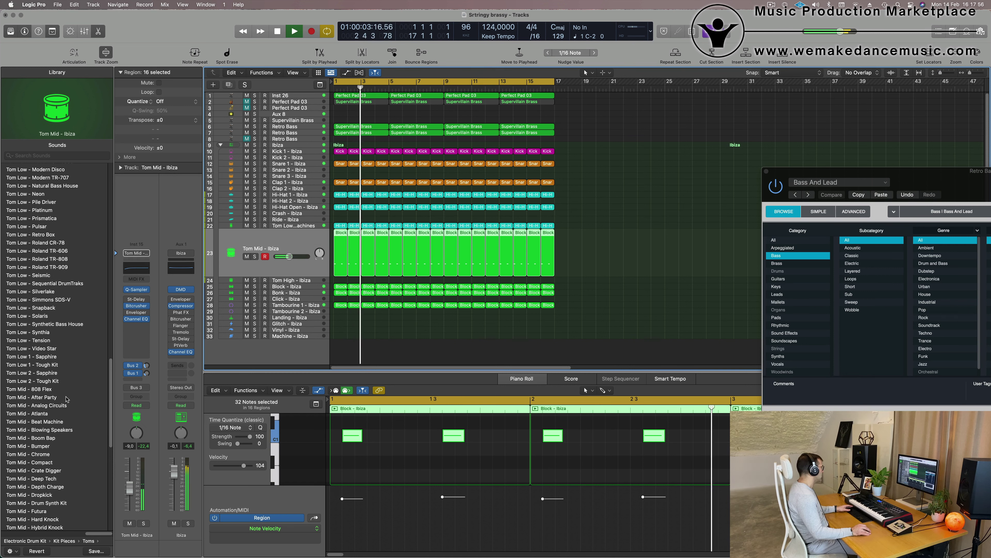
{"action": "scroll", "coordinate": [66, 399], "scroll_direction": "down", "scroll_amount": 3}
{"action": "left_click", "coordinate": [40, 347]}
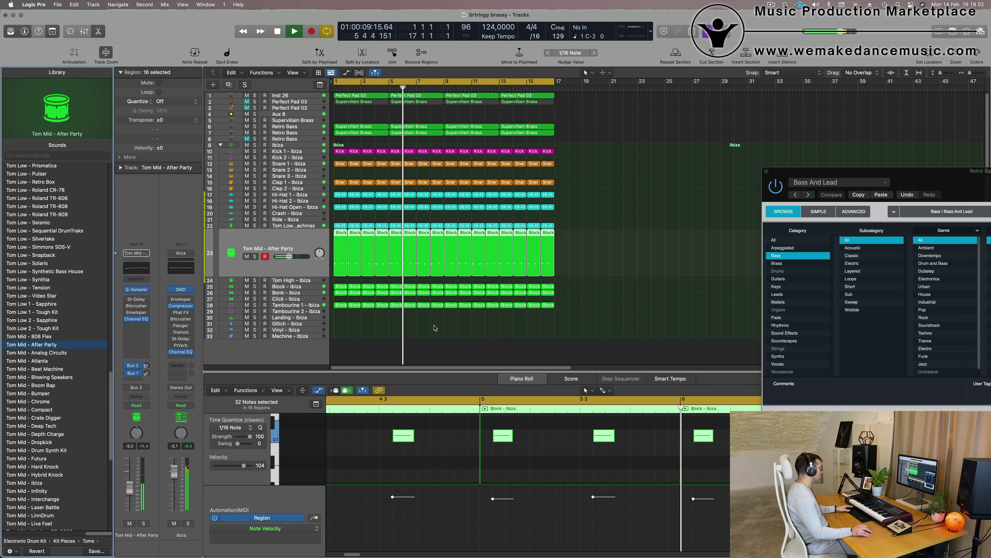
{"action": "key", "text": "Return"}
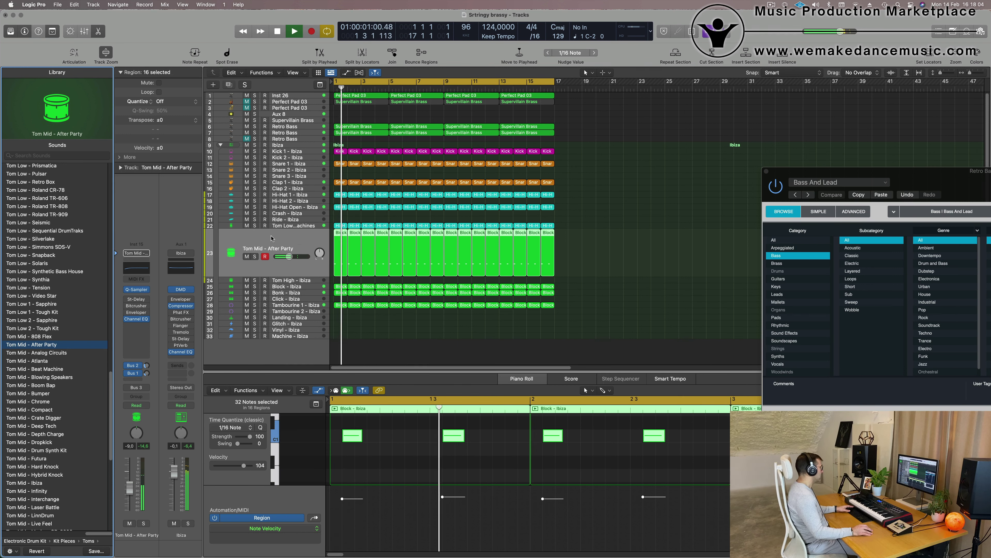
{"action": "key", "text": "Return"}
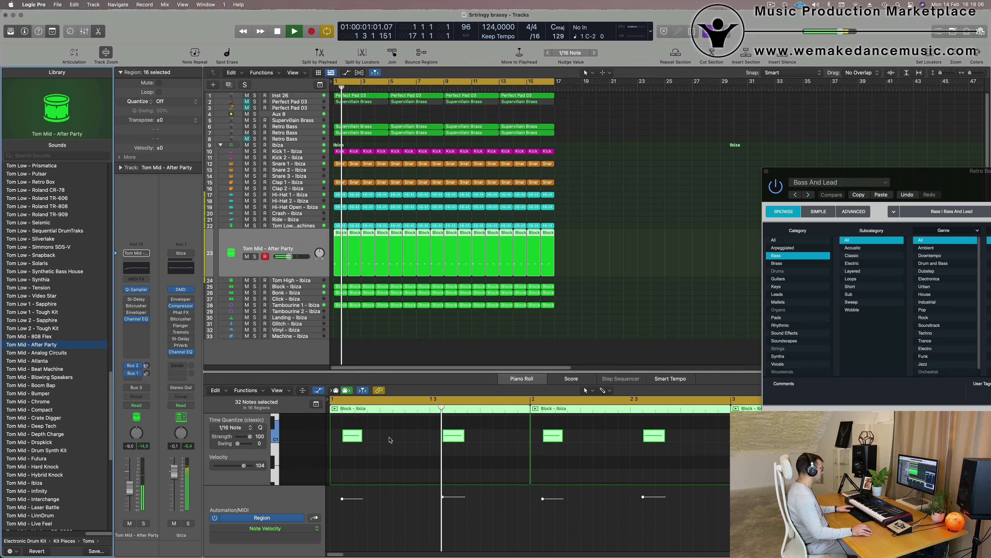
Step: Move only the second tom note of the first bar to near the end of that bar
{"action": "key", "text": "space"}
{"action": "left_click_drag", "start_coordinate": [452, 437], "coordinate": [520, 440]}
{"action": "key", "text": "super+z"}
{"action": "key", "text": "space"}
{"action": "key", "text": "super+Left"}
{"action": "key", "text": "super+Left"}
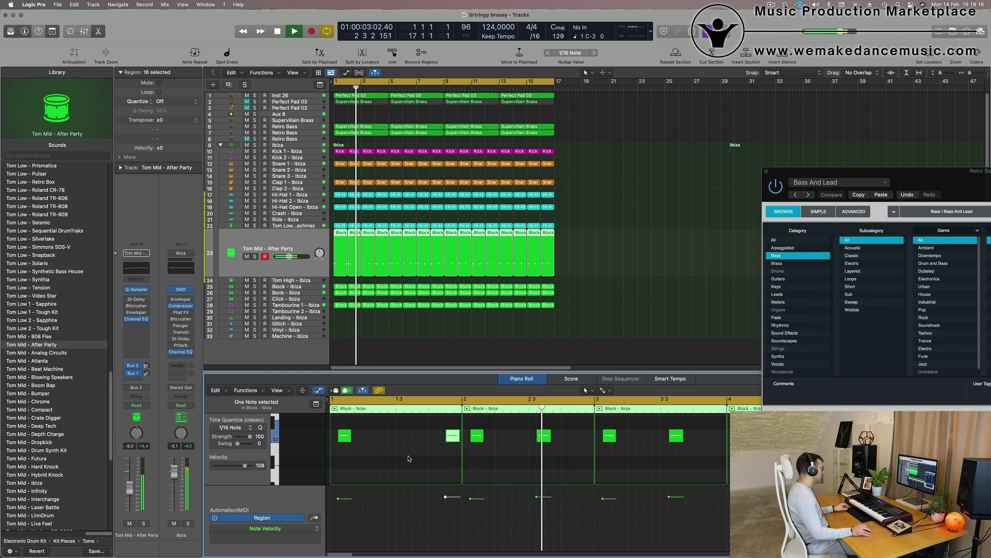
Step: Listen to the shifted tom note and move the second note of bar 2 to position 2 4 3 1
{"action": "key", "text": "Return"}
{"action": "key", "text": "super+Left"}
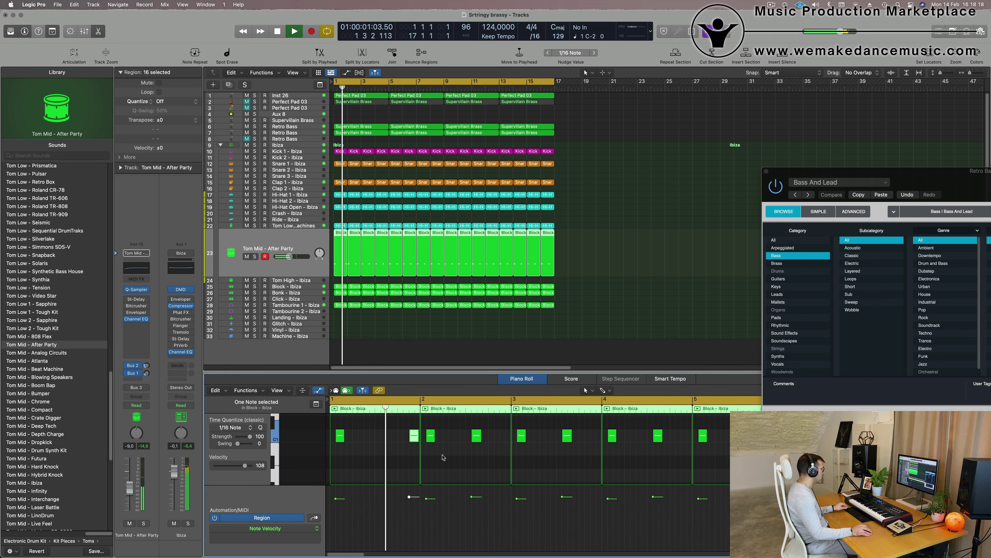
{"action": "key", "text": "super+Left"}
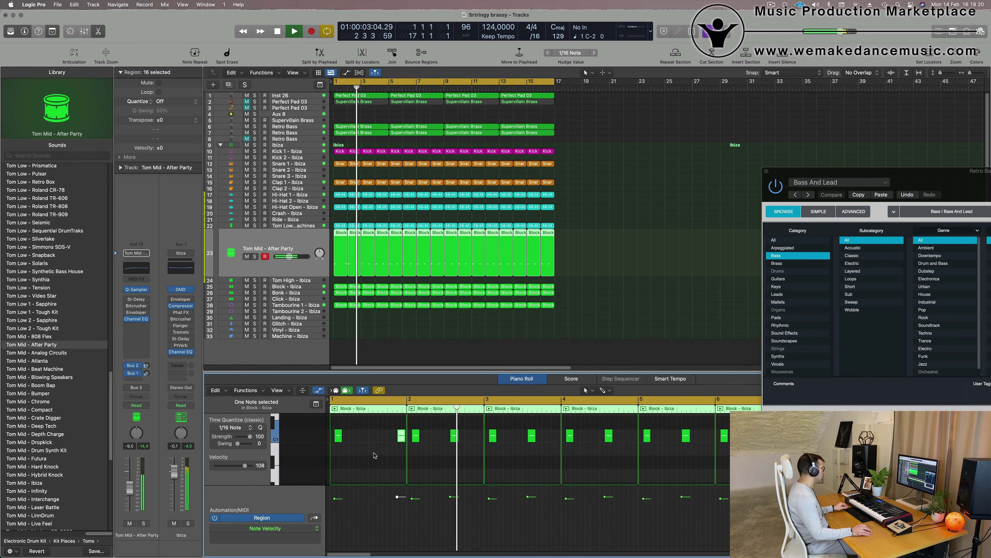
{"action": "key", "text": "Return"}
{"action": "key", "text": "super+Right"}
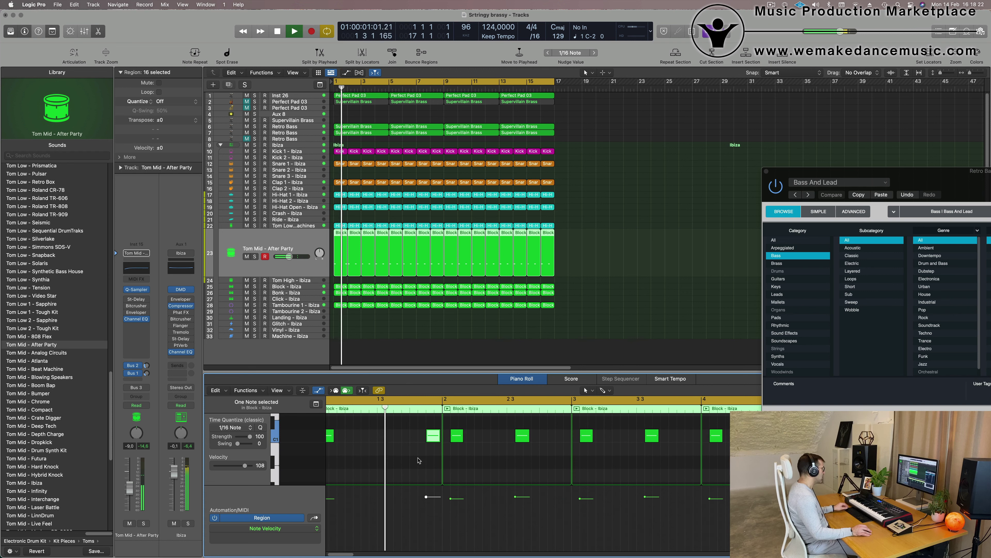
{"action": "key", "text": "super+Left"}
{"action": "key", "text": "space"}
{"action": "key", "text": "space"}
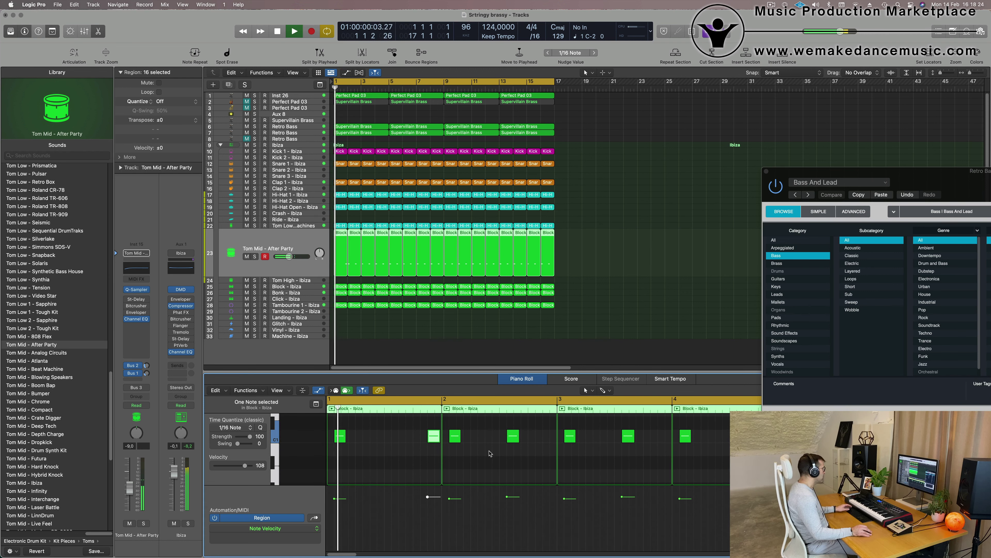
{"action": "key", "text": "space"}
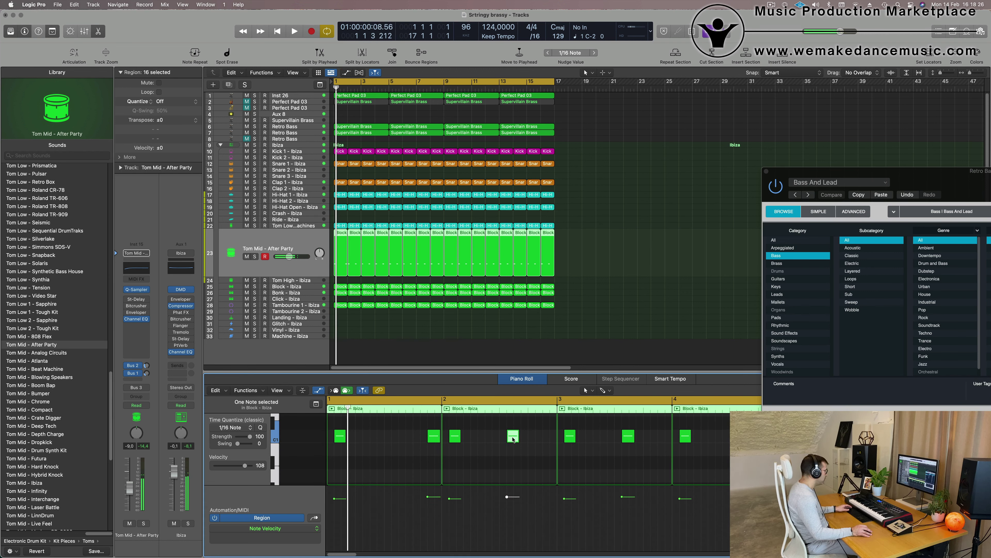
{"action": "left_click_drag", "start_coordinate": [514, 439], "coordinate": [550, 439]}
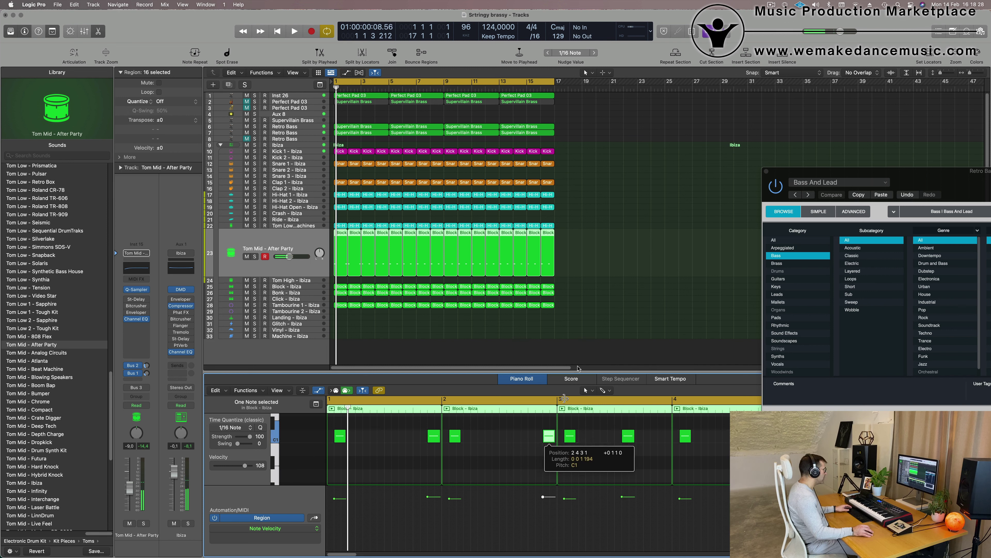
Step: Replace the Tom Mid regions from bar 3 onward with repeats of the first two edited regions, up to bar 17
{"action": "left_click_drag", "start_coordinate": [592, 239], "coordinate": [337, 261]}
{"action": "key", "text": "Delete"}
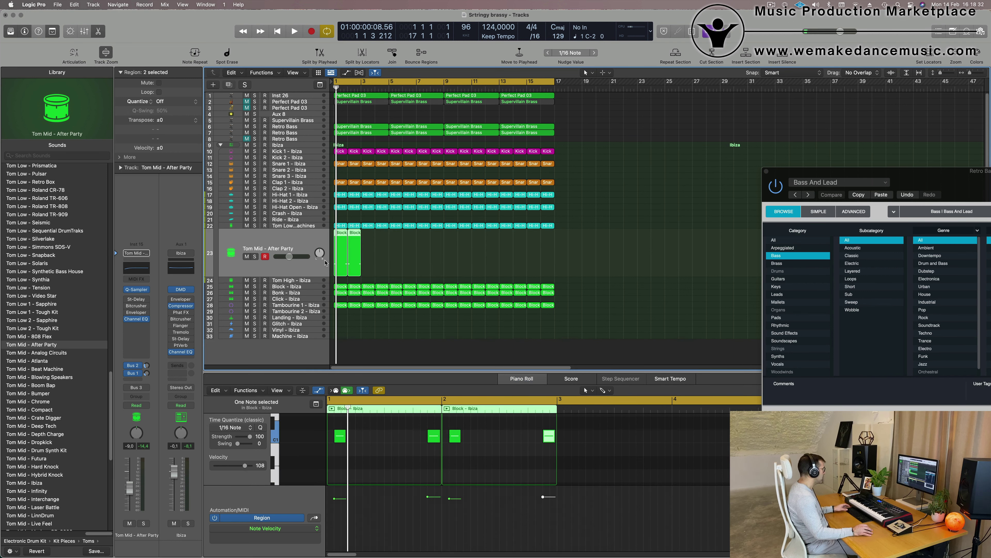
{"action": "key", "text": "super+r"}
{"action": "key", "text": "super+r"}
{"action": "key", "text": "super+r"}
{"action": "key", "text": "super+r"}
{"action": "key", "text": "super+r"}
{"action": "key", "text": "super+r"}
{"action": "key", "text": "super+r"}
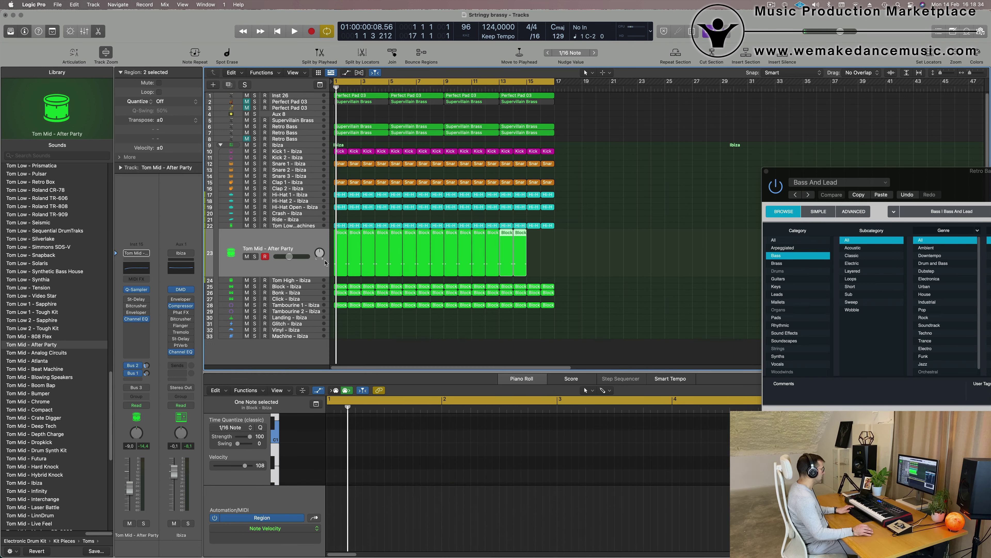
Step: Play the repeated tom pattern and set the Tom Mid track's volume to -12.0 dB
{"action": "key", "text": "space"}
{"action": "left_click", "coordinate": [266, 268]}
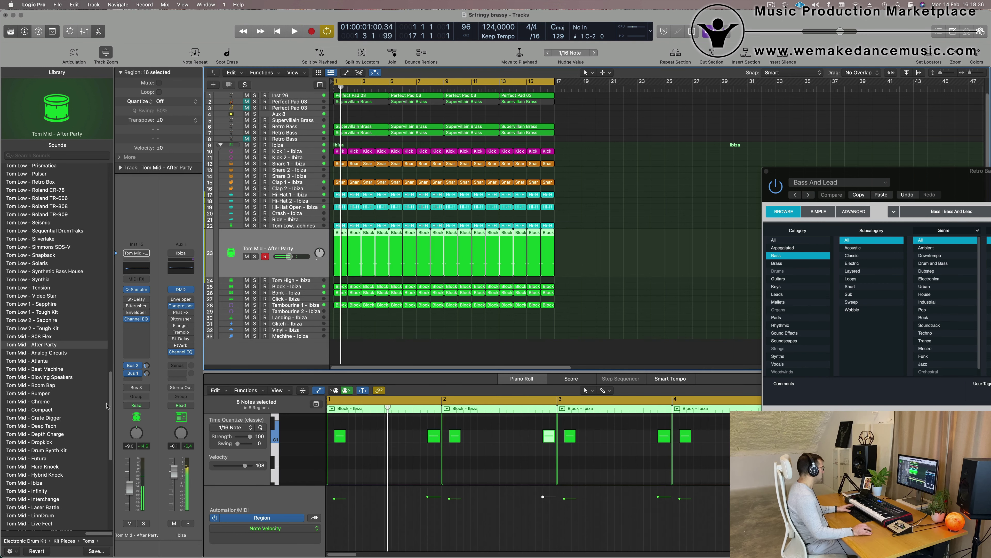
{"action": "key", "text": "space"}
{"action": "key", "text": "space"}
{"action": "left_click_drag", "start_coordinate": [130, 488], "coordinate": [130, 492]}
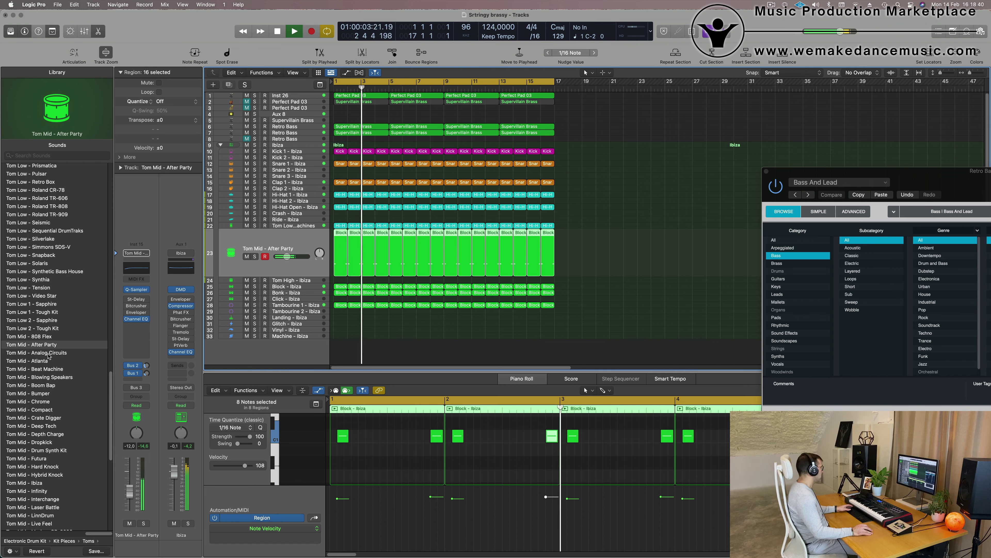
Step: Audition the Tom Mid sounds Analog Circuits, Atlanta and Beat Machine during playback, and load Tom Mid - Boom Bap
{"action": "left_click", "coordinate": [47, 353]}
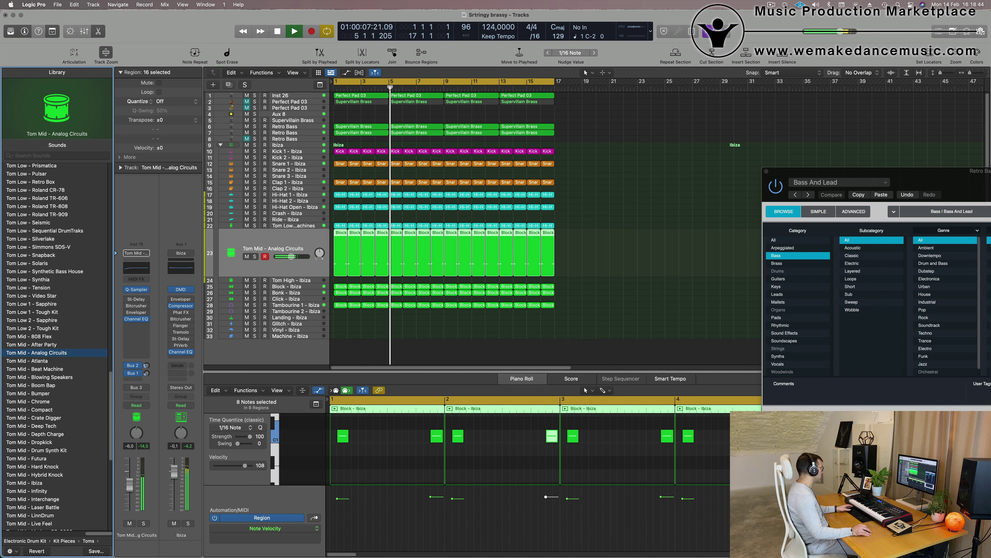
{"action": "left_click", "coordinate": [38, 360]}
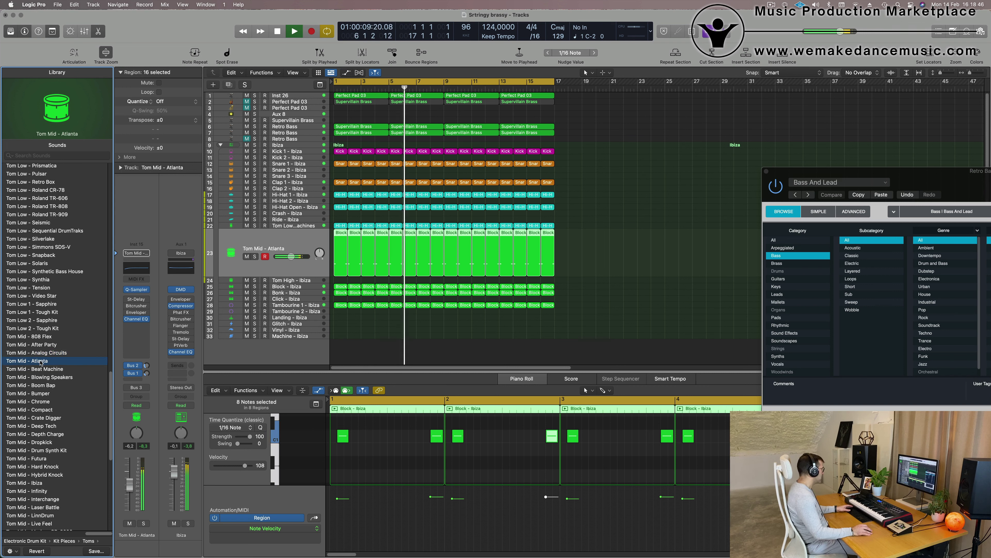
{"action": "left_click", "coordinate": [40, 369]}
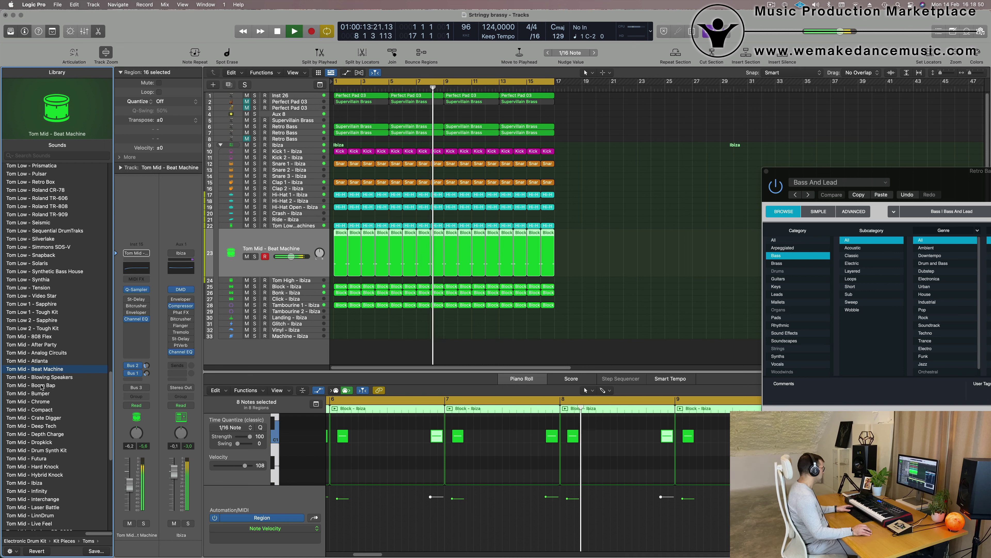
{"action": "left_click", "coordinate": [42, 386]}
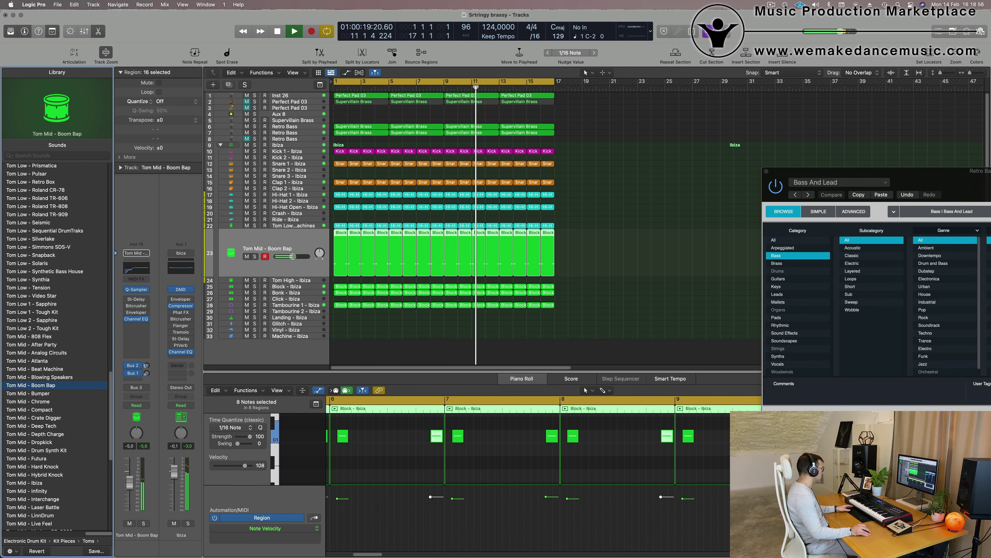
Step: In the Tom Mid track's Channel EQ, set the 100 Hz band to 148 Hz at +1.1 dB and the low cut to 232 Hz
{"action": "left_click", "coordinate": [136, 269]}
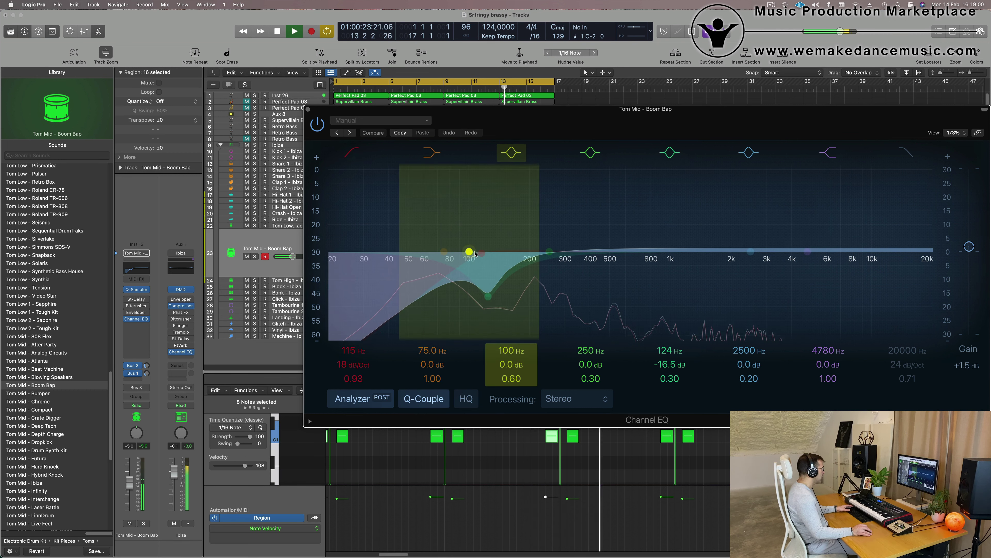
{"action": "left_click_drag", "start_coordinate": [469, 252], "coordinate": [510, 249]}
{"action": "left_click", "coordinate": [352, 152]}
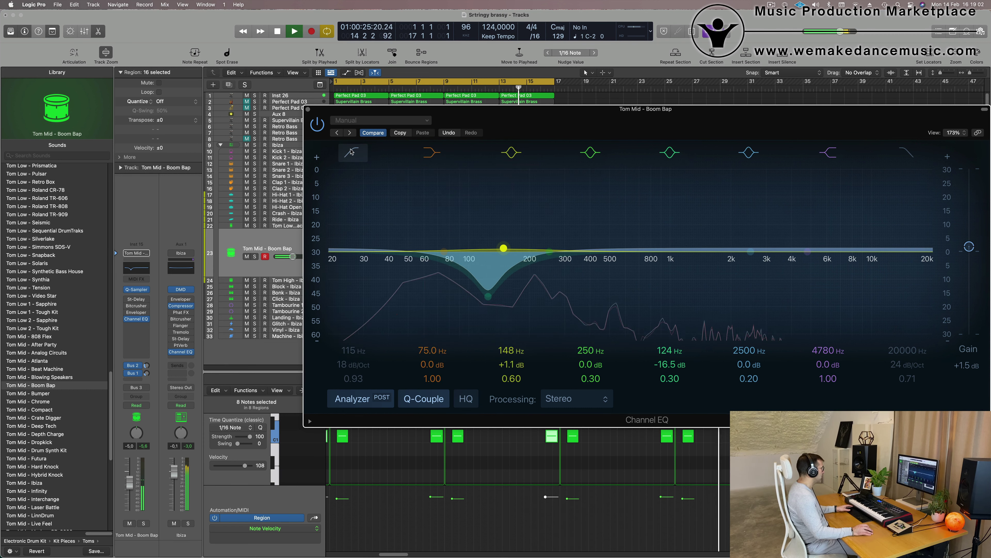
{"action": "left_click", "coordinate": [352, 152]}
{"action": "left_click_drag", "start_coordinate": [481, 253], "coordinate": [548, 253]}
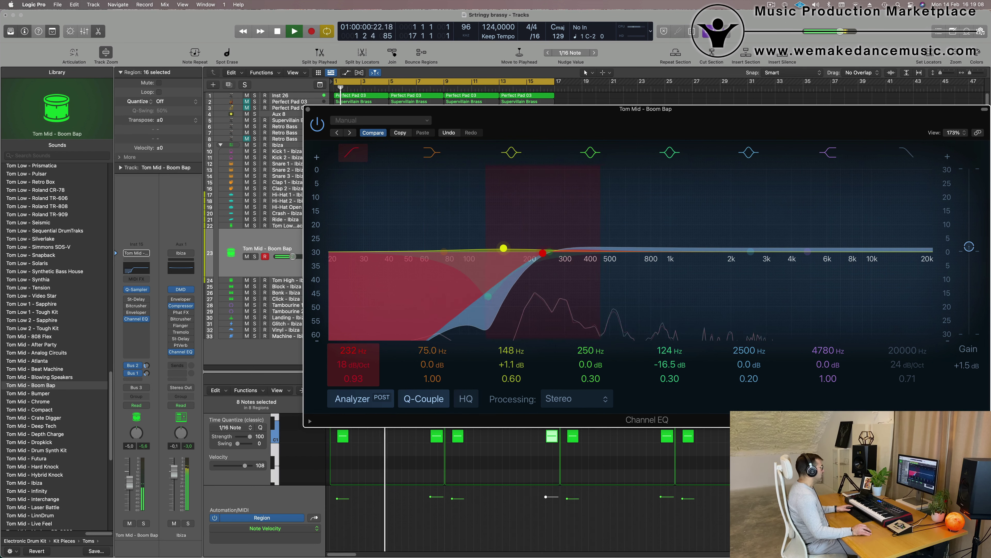
{"action": "key", "text": "space"}
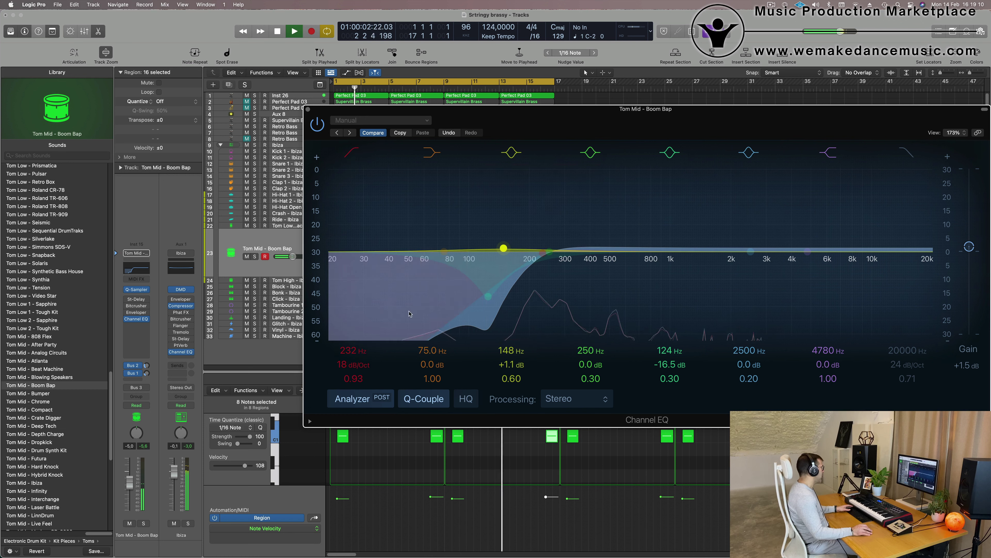
Step: Set the Tom Mid track's volume to -2.6 dB and adjust its send to Bus 1
{"action": "left_click_drag", "start_coordinate": [130, 478], "coordinate": [130, 477]}
{"action": "key", "text": "space"}
{"action": "key", "text": "space"}
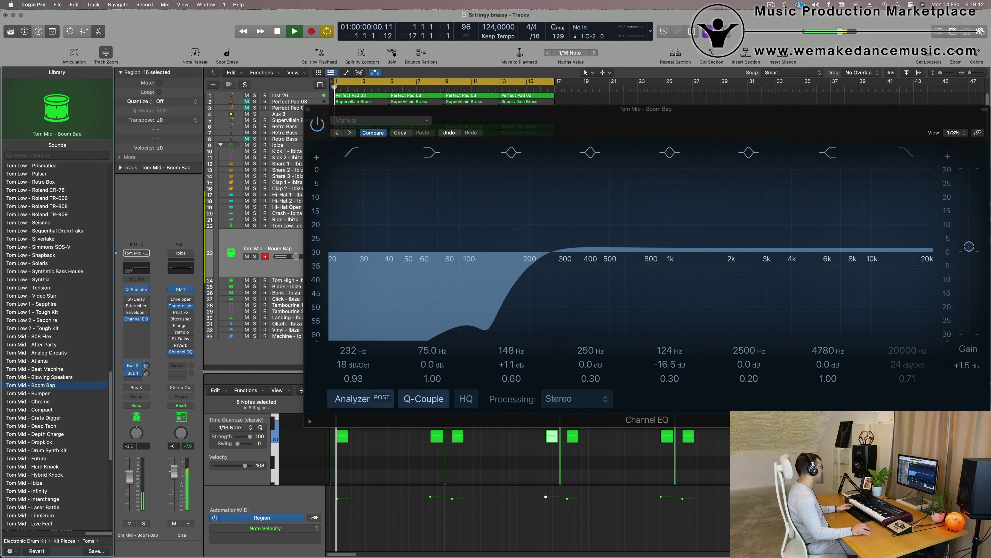
{"action": "left_click", "coordinate": [147, 374]}
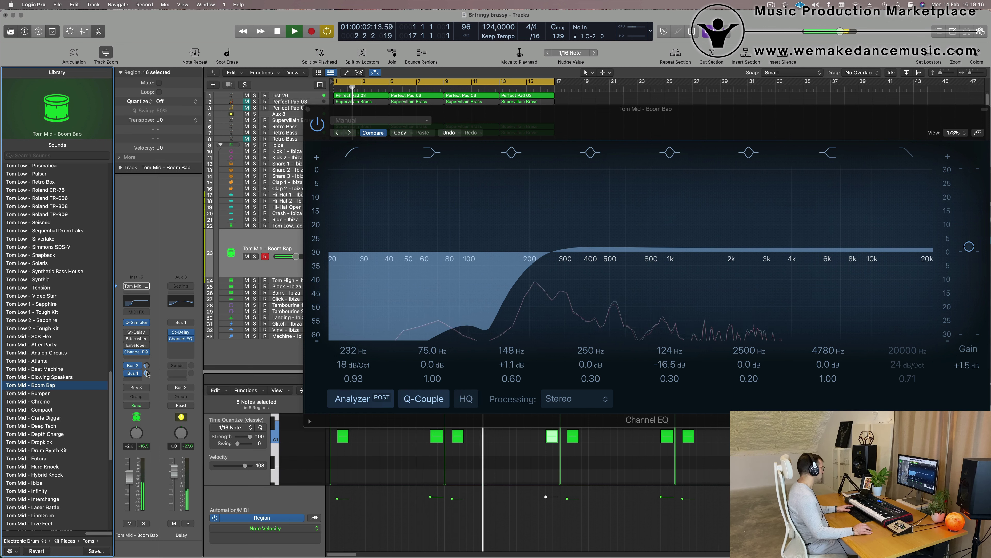
{"action": "left_click", "coordinate": [308, 110]}
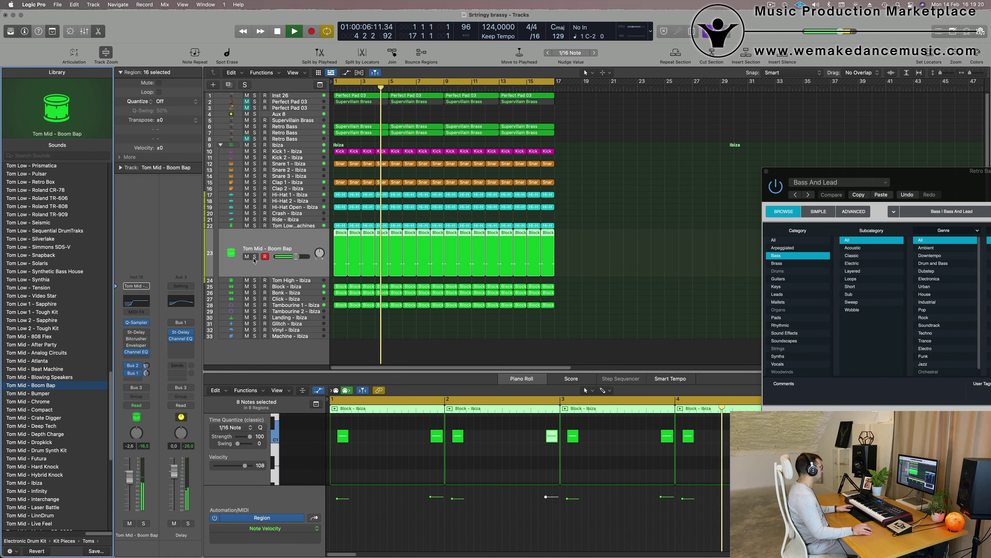
Step: Solo the Tom Mid, Block, Bonk and Kick 1 tracks to hear them together
{"action": "left_click", "coordinate": [255, 257]}
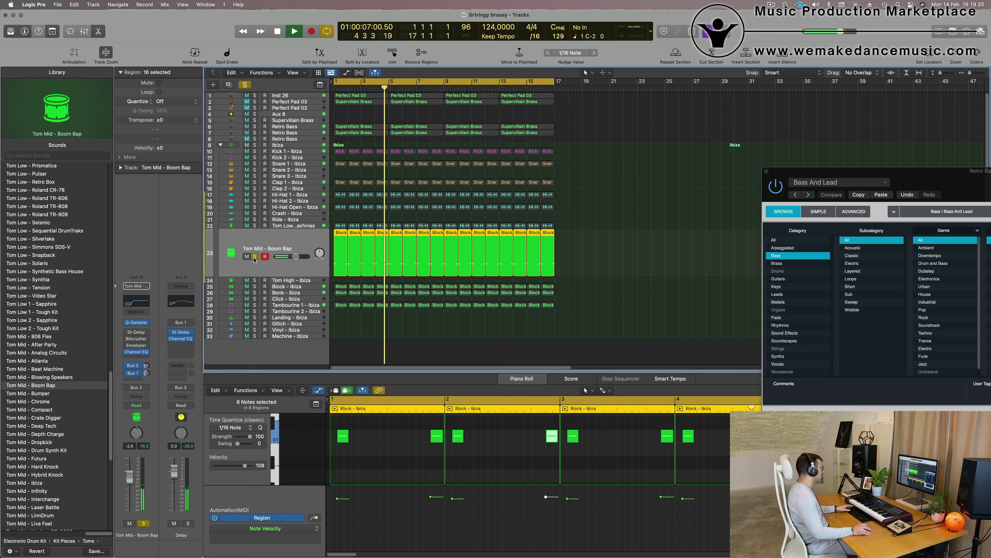
{"action": "left_click", "coordinate": [255, 286]}
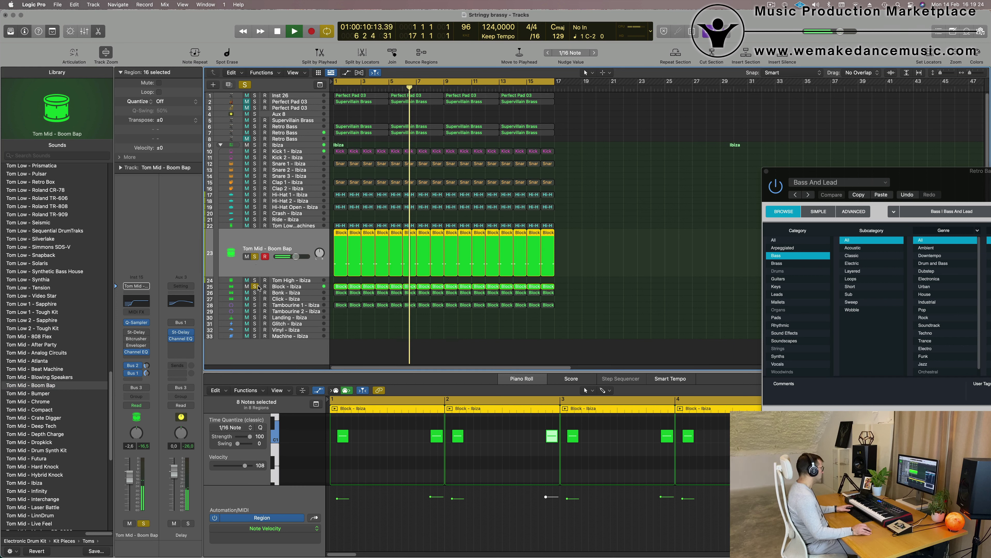
{"action": "left_click", "coordinate": [255, 286]}
{"action": "left_click", "coordinate": [255, 292]}
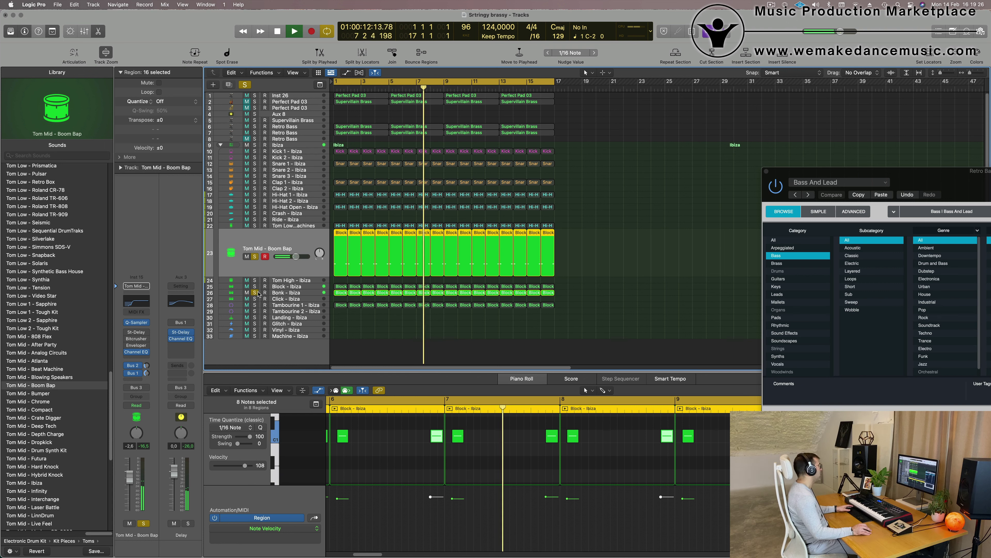
{"action": "left_click", "coordinate": [255, 286]}
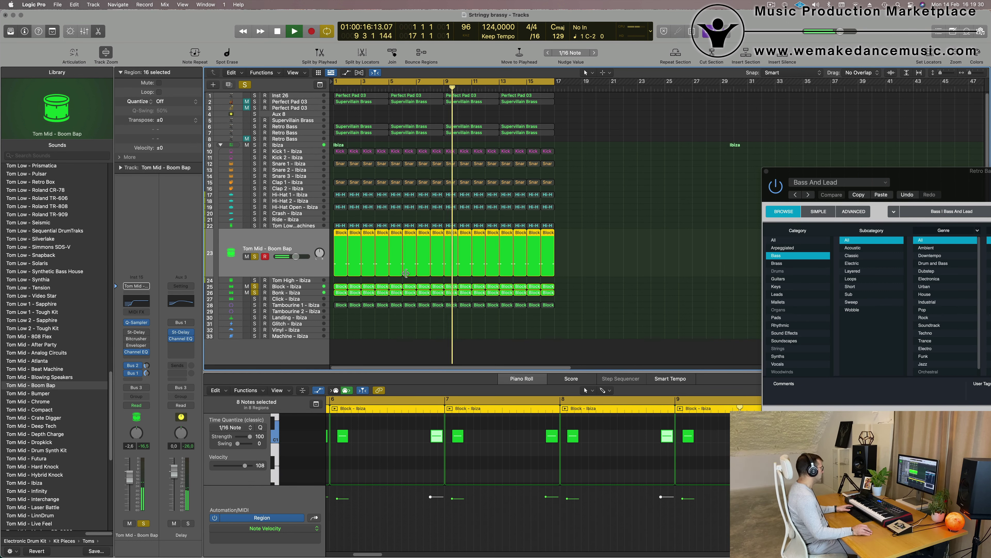
{"action": "left_click", "coordinate": [255, 151]}
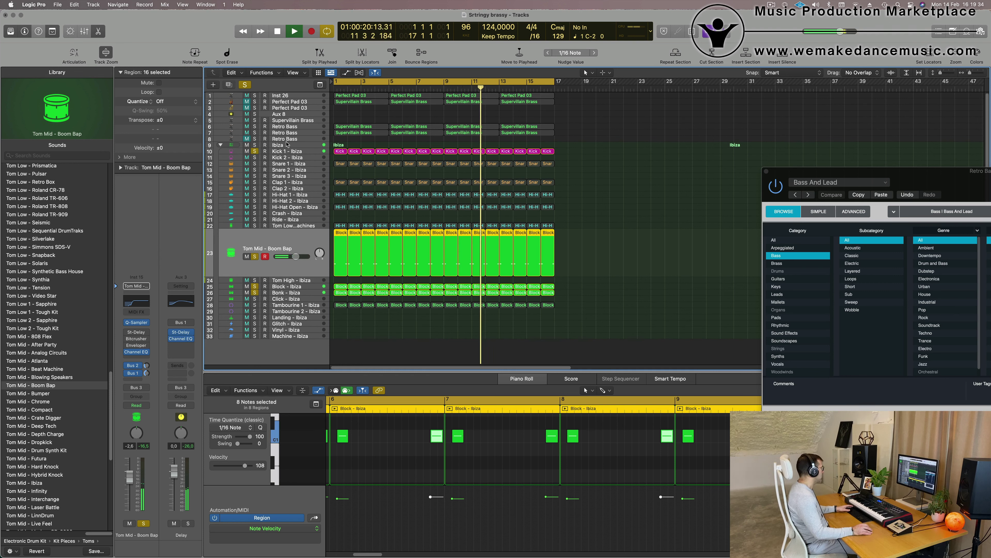
Step: Add Inst 26 to the soloed tracks, clear all solos and play the full mix
{"action": "left_click", "coordinate": [255, 96]}
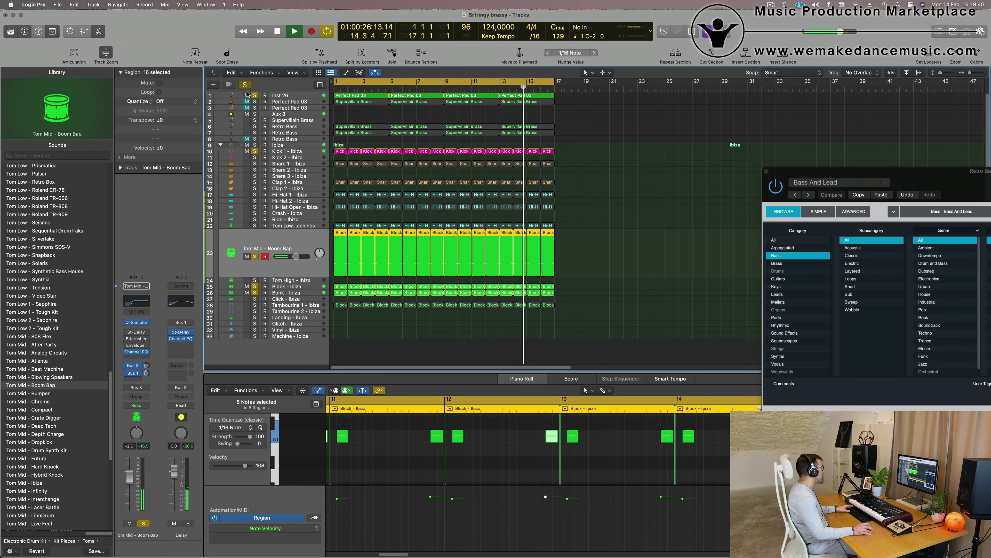
{"action": "left_click", "coordinate": [244, 84]}
{"action": "key", "text": "space"}
{"action": "left_click", "coordinate": [608, 237]}
{"action": "key", "text": "space"}
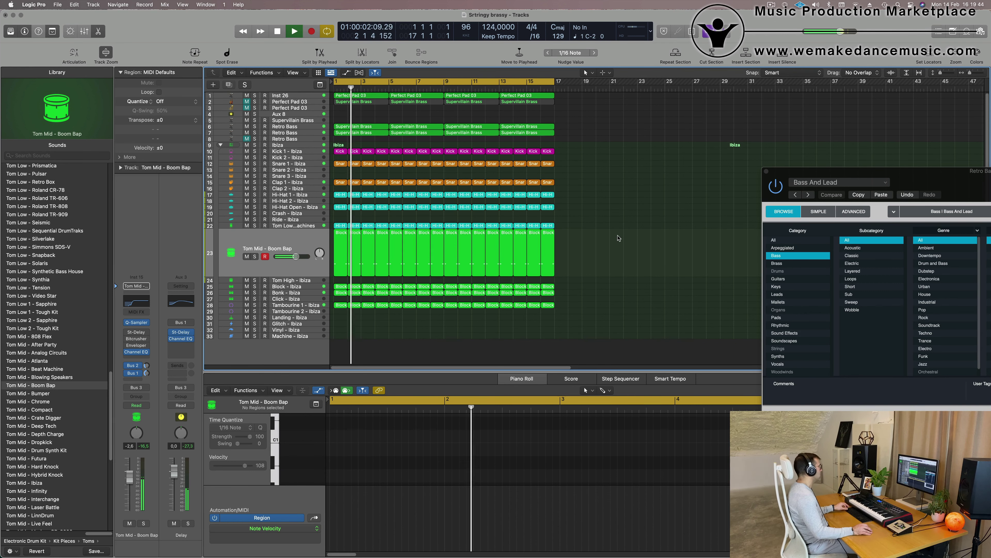
{"action": "left_click", "coordinate": [290, 241]}
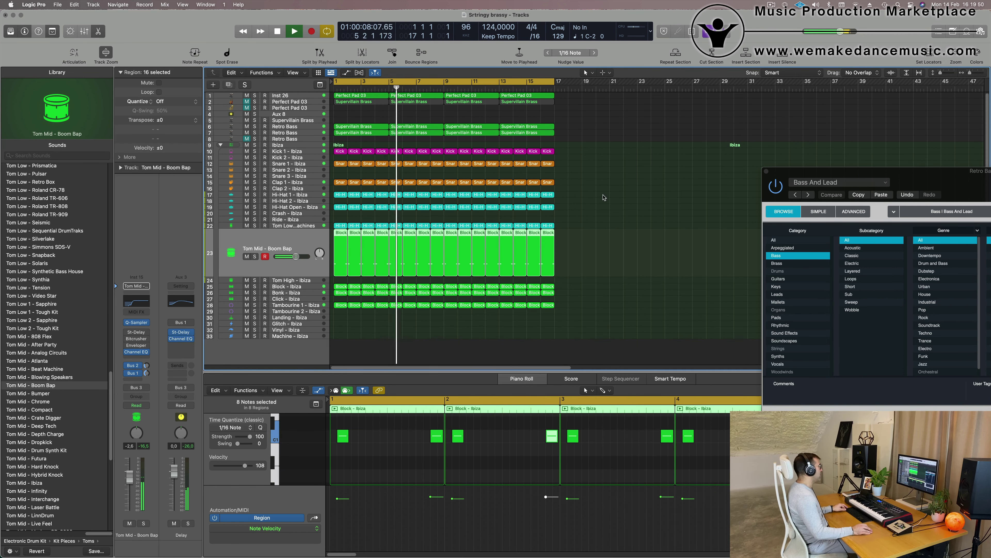
{"action": "scroll", "coordinate": [604, 198], "scroll_direction": "up", "scroll_amount": 3}
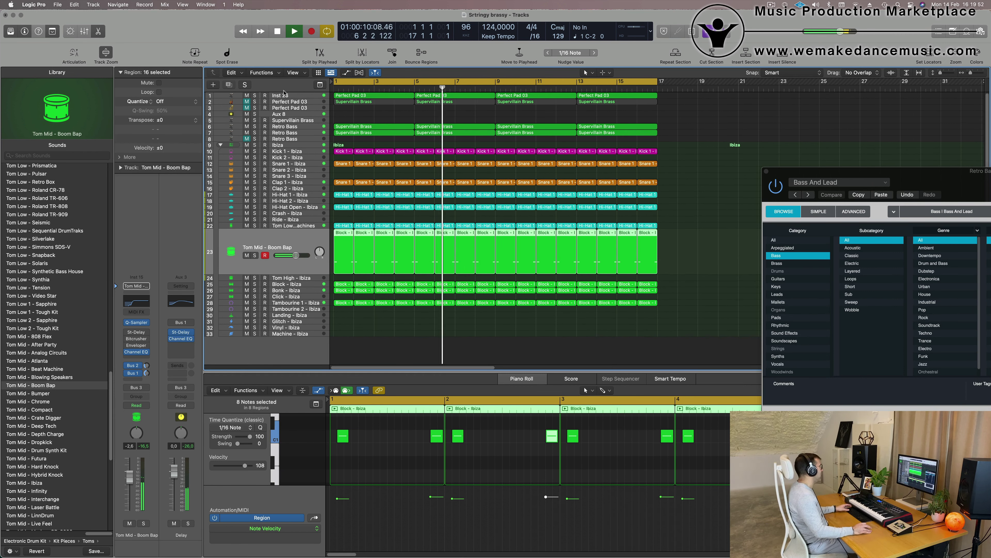
Step: Unmute the Perfect Pad 03 track on row 2 and set its volume to -17.2 dB during playback from the start
{"action": "left_click", "coordinate": [291, 101]}
{"action": "key", "text": "Return"}
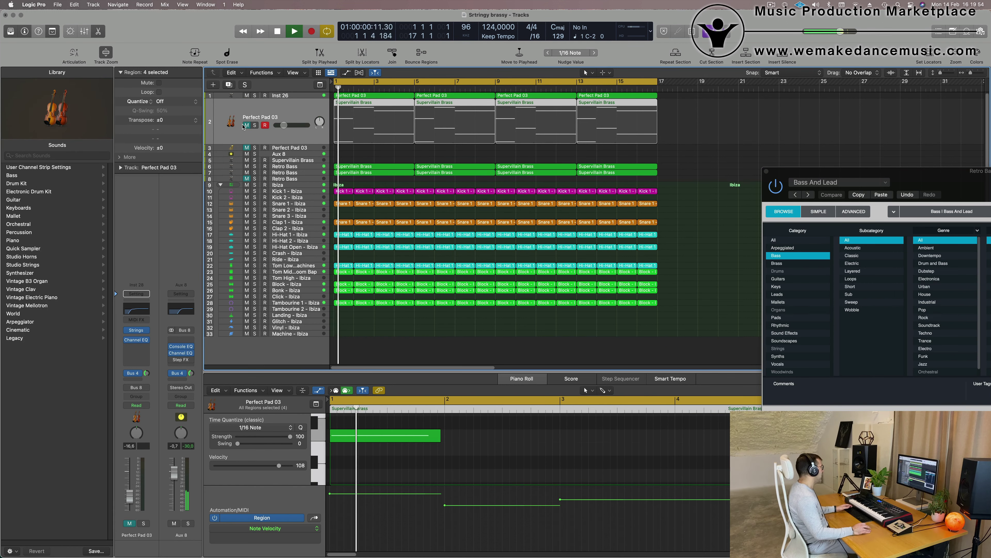
{"action": "left_click", "coordinate": [246, 125]}
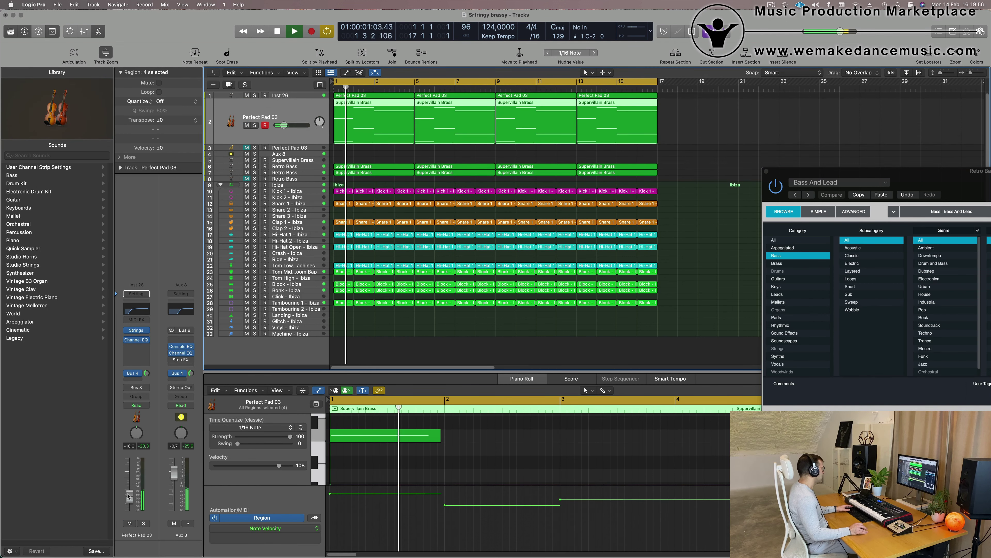
{"action": "left_click_drag", "start_coordinate": [128, 496], "coordinate": [129, 498]}
{"action": "key", "text": "super+Left"}
{"action": "key", "text": "super+Left"}
{"action": "key", "text": "super+Left"}
{"action": "key", "text": "super+Left"}
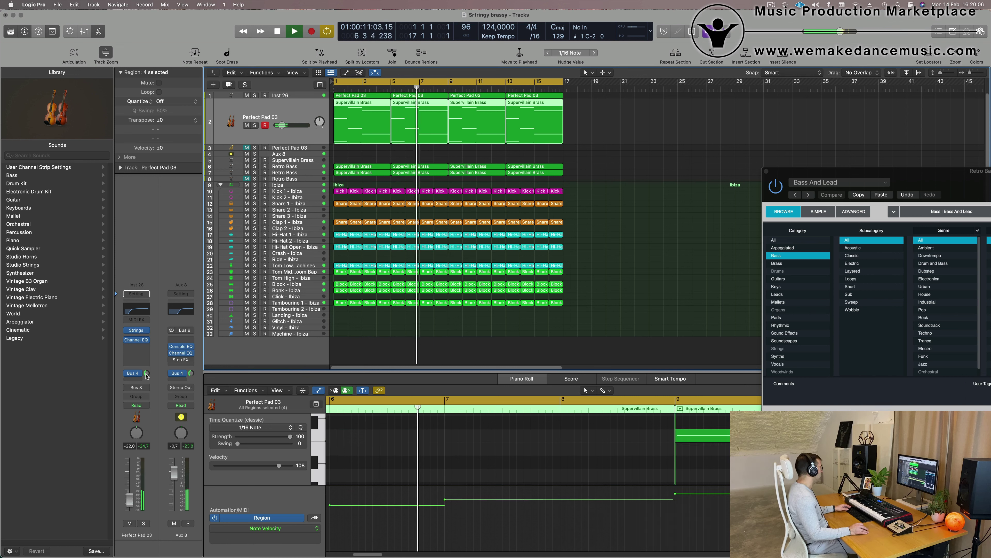
{"action": "left_click", "coordinate": [147, 373]}
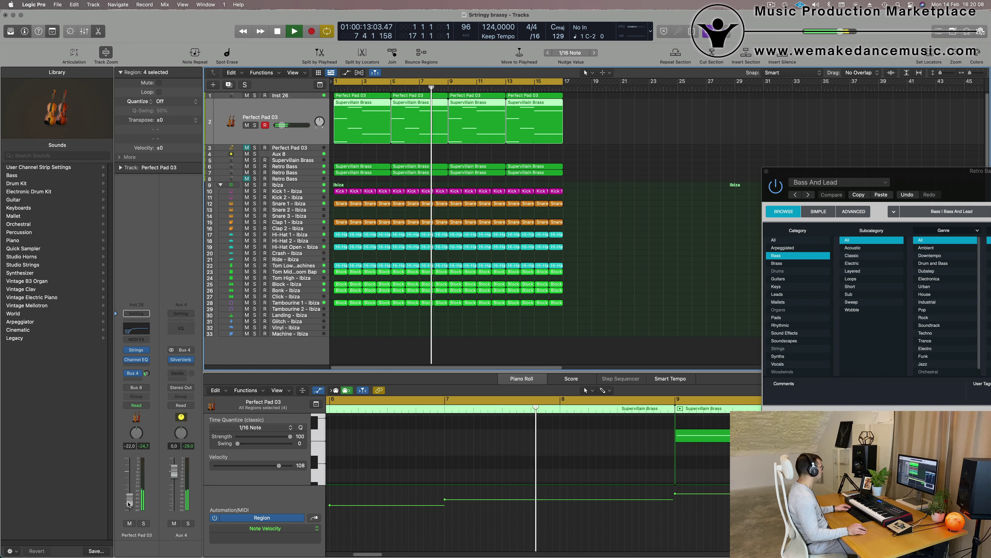
{"action": "key", "text": "super+Left"}
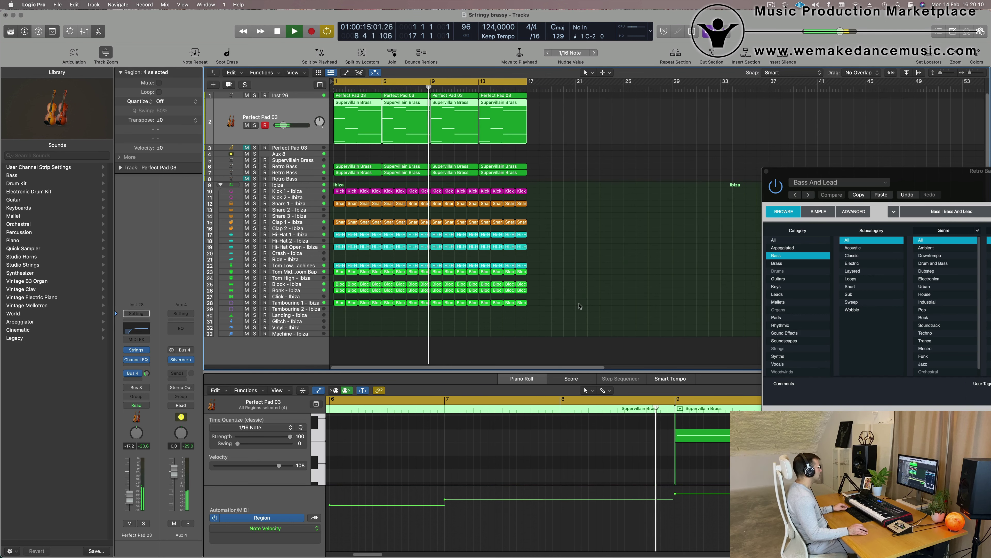
Step: Repeat all regions three times so the arrangement reaches bar 65, and extend the cycle range to bar 65
{"action": "left_click", "coordinate": [566, 302], "text": "ctrl+alt"}
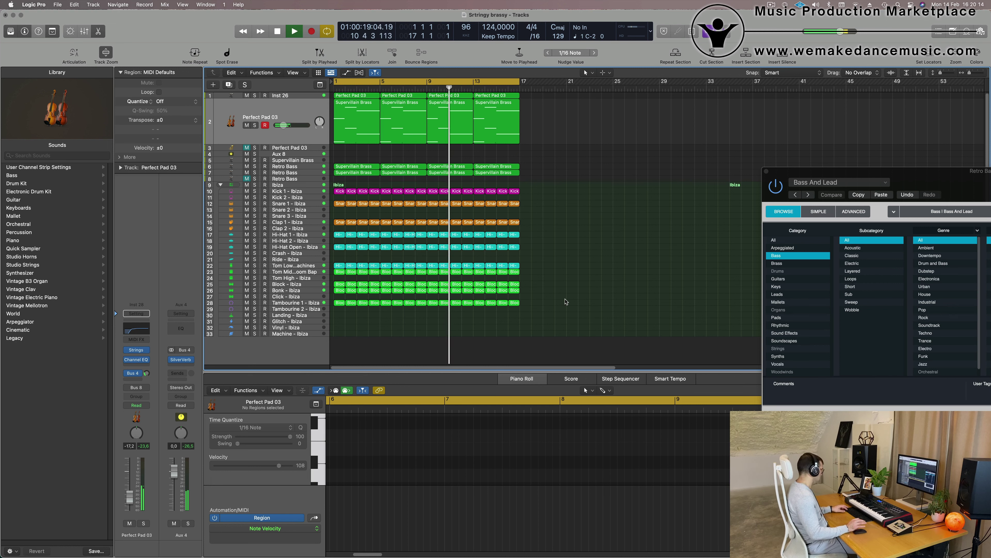
{"action": "key", "text": "super+a"}
{"action": "key", "text": "super+r"}
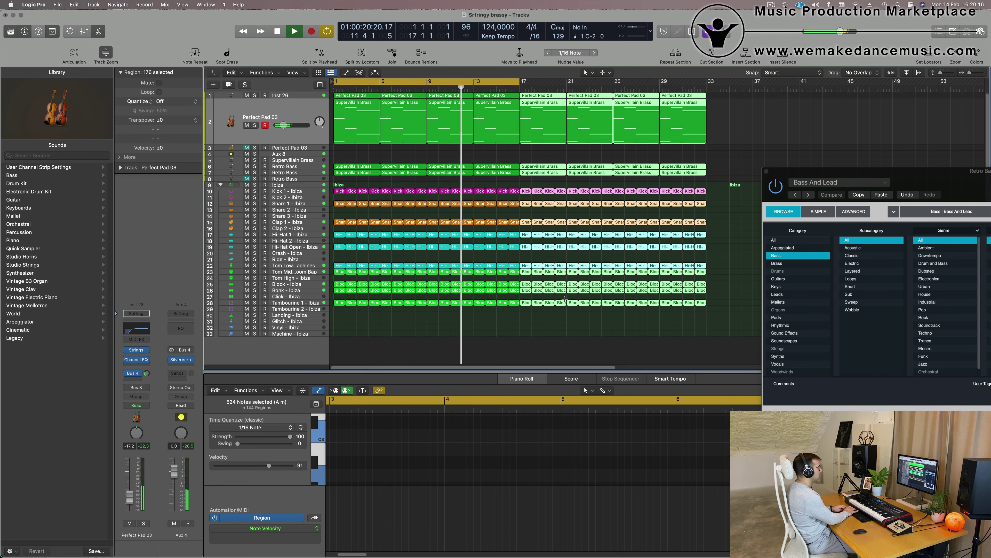
{"action": "key", "text": "super+r"}
{"action": "key", "text": "super+r"}
{"action": "left_click", "coordinate": [591, 188], "text": "ctrl+alt"}
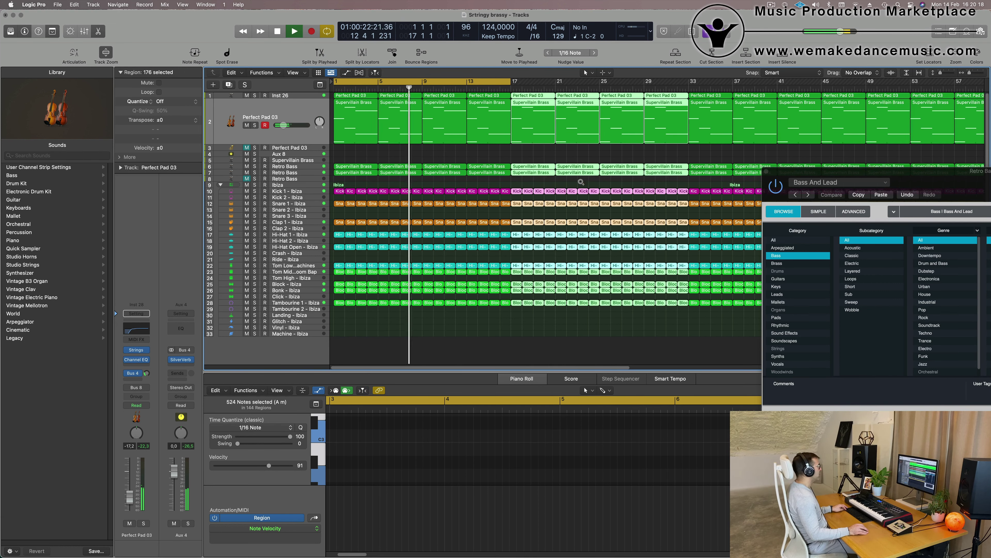
{"action": "left_click", "coordinate": [694, 160]}
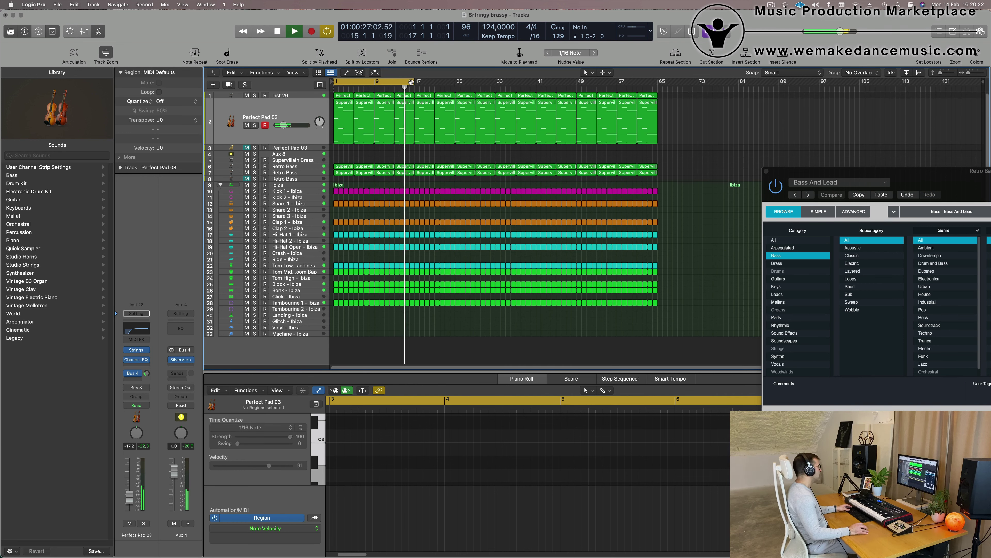
{"action": "left_click_drag", "start_coordinate": [415, 81], "coordinate": [659, 99]}
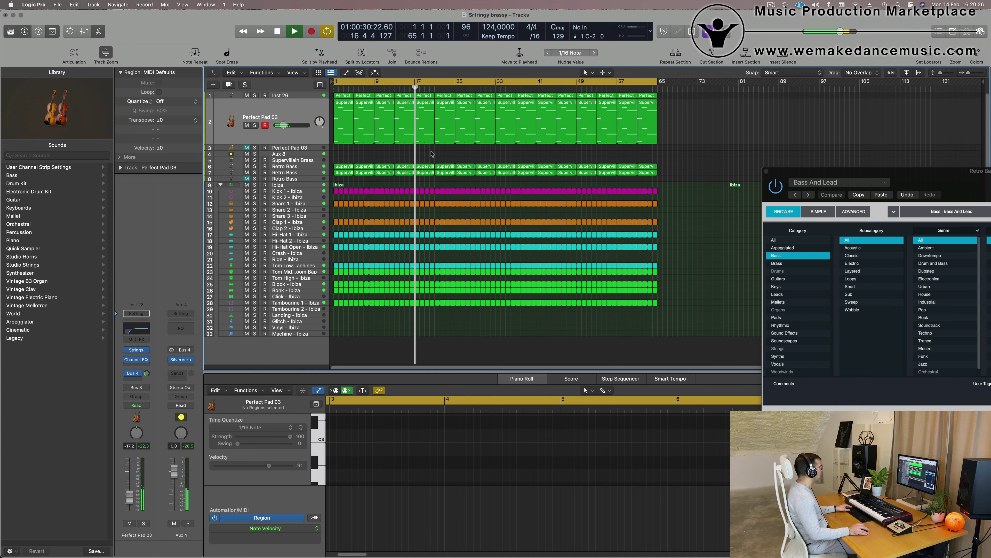
Step: Solo the Retro Bass track on row 7 briefly from the start, unsolo it and duplicate the track with its settings
{"action": "left_click", "coordinate": [303, 174]}
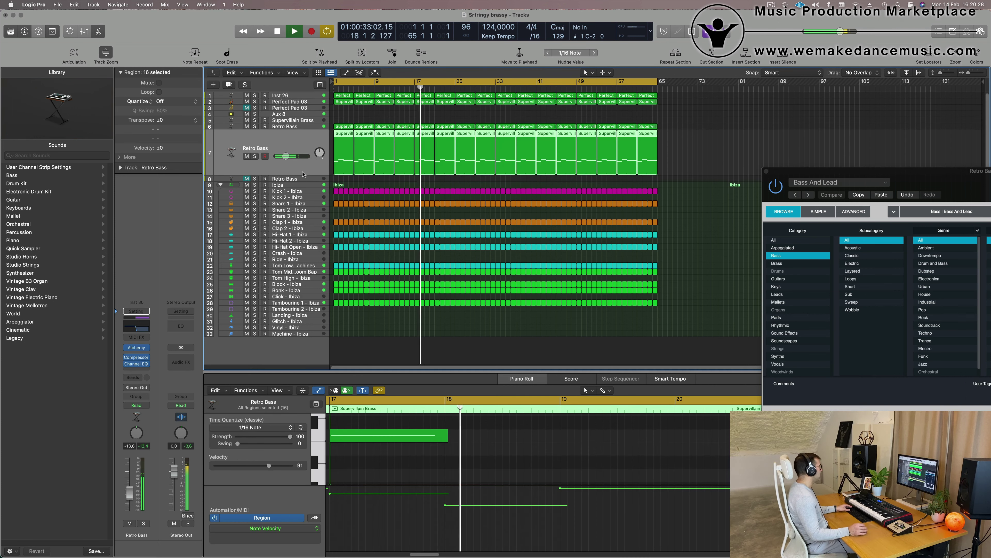
{"action": "key", "text": "Return"}
{"action": "left_click", "coordinate": [254, 156]}
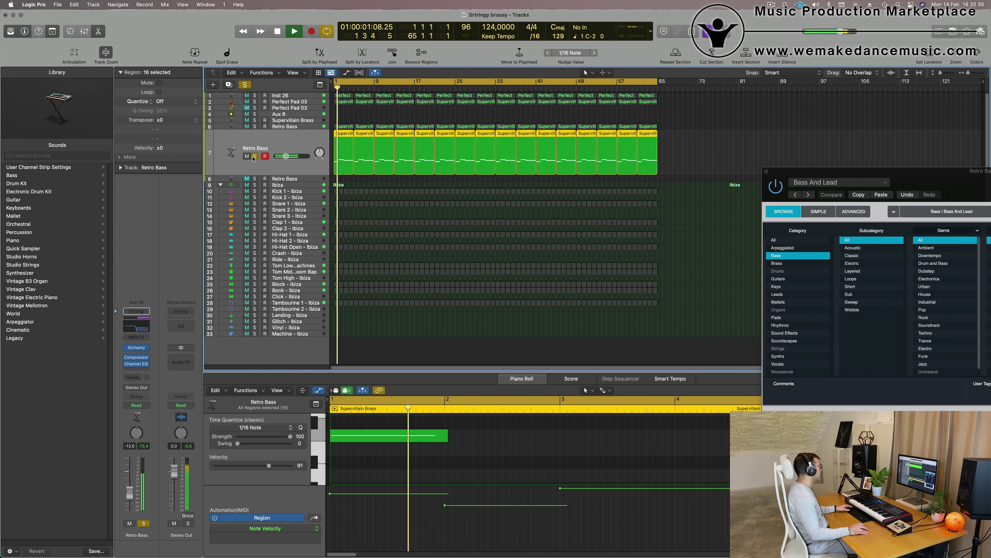
{"action": "key", "text": "s"}
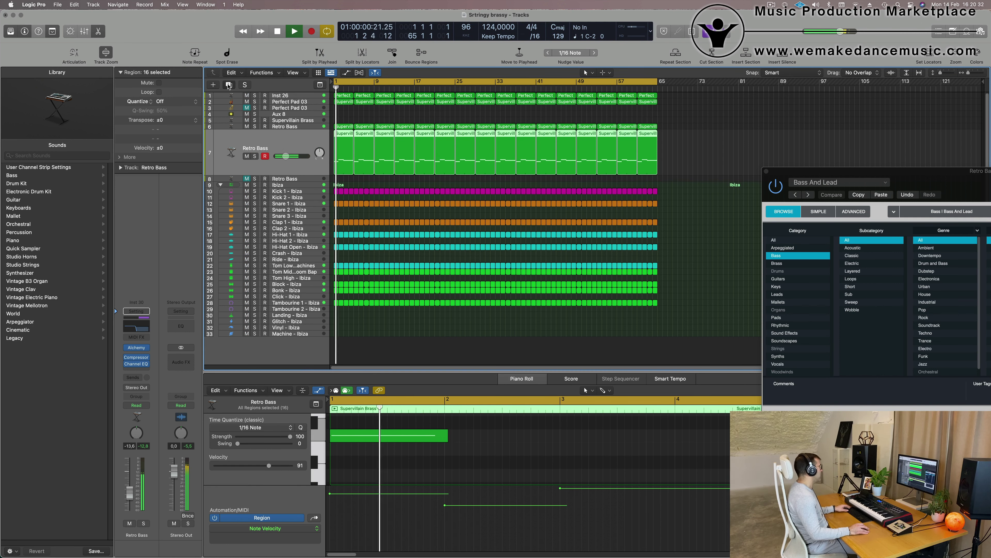
{"action": "key", "text": "super+d"}
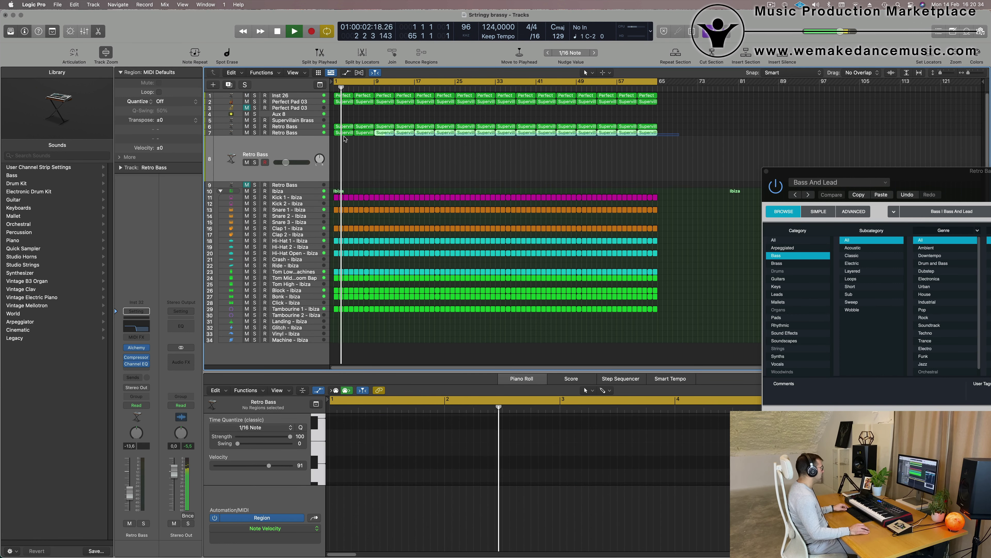
{"action": "left_click_drag", "start_coordinate": [342, 135], "coordinate": [343, 155]}
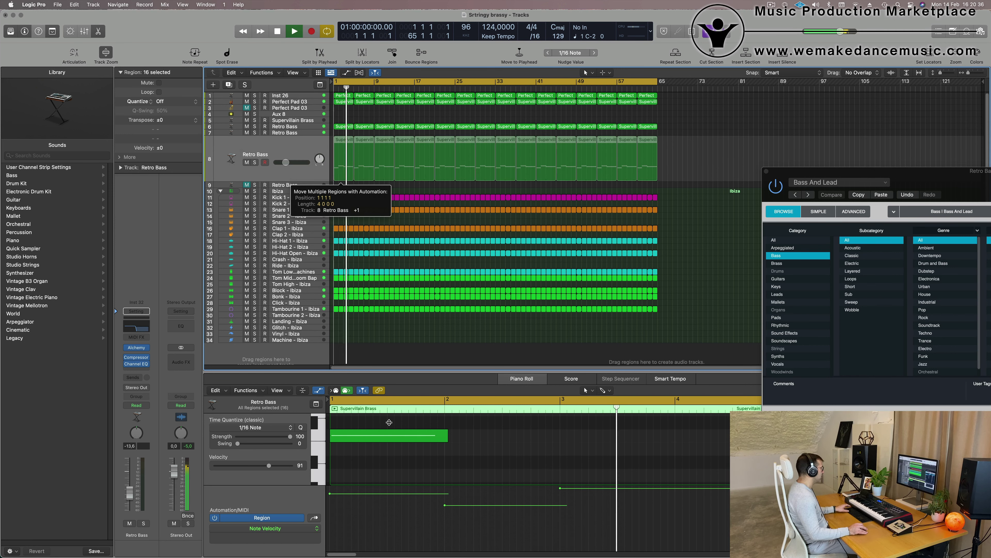
{"action": "key", "text": "space"}
{"action": "key", "text": "super+z"}
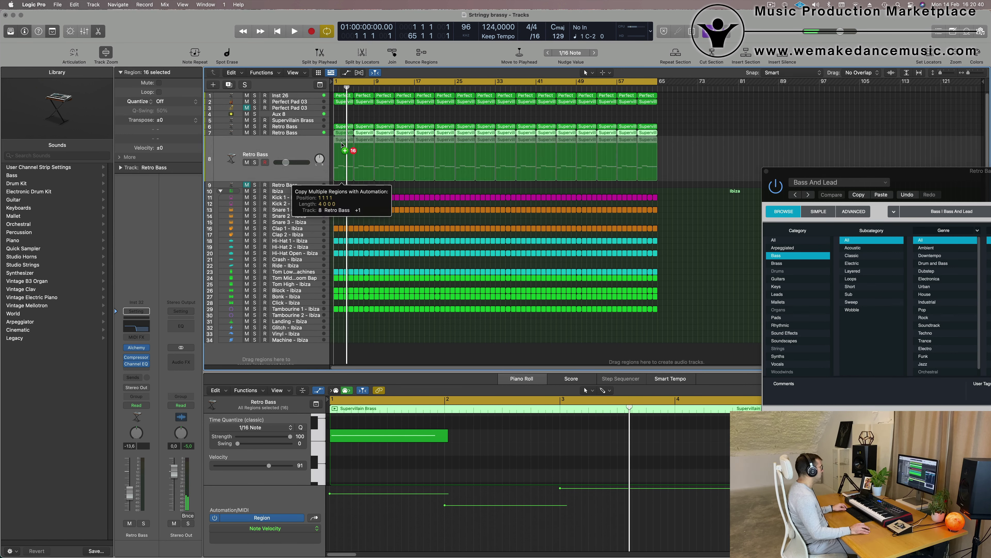
Step: Copy the row 7 Retro Bass regions onto the new Retro Bass track and delete all copies except the first
{"action": "left_click_drag", "start_coordinate": [342, 133], "coordinate": [359, 168]}
{"action": "left_click_drag", "start_coordinate": [708, 160], "coordinate": [359, 168]}
{"action": "key", "text": "Delete"}
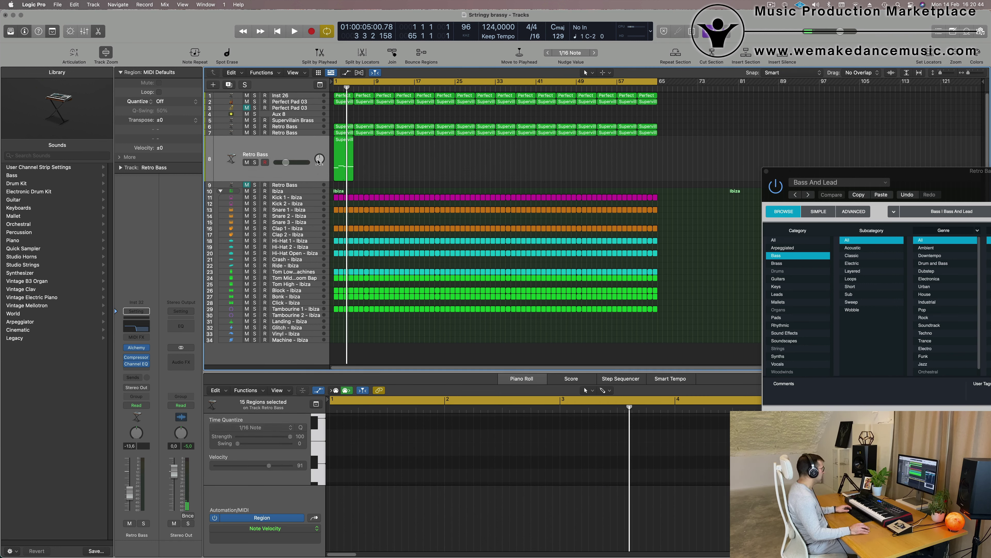
Step: Enlarge the note editor and delete the copied Supervillain Brass region's notes at bars 2 and 3, keeping the bar 1 note
{"action": "left_click", "coordinate": [338, 160]}
{"action": "scroll", "coordinate": [449, 476], "scroll_direction": "down", "scroll_amount": 3}
{"action": "scroll", "coordinate": [449, 474], "scroll_direction": "up", "scroll_amount": 5}
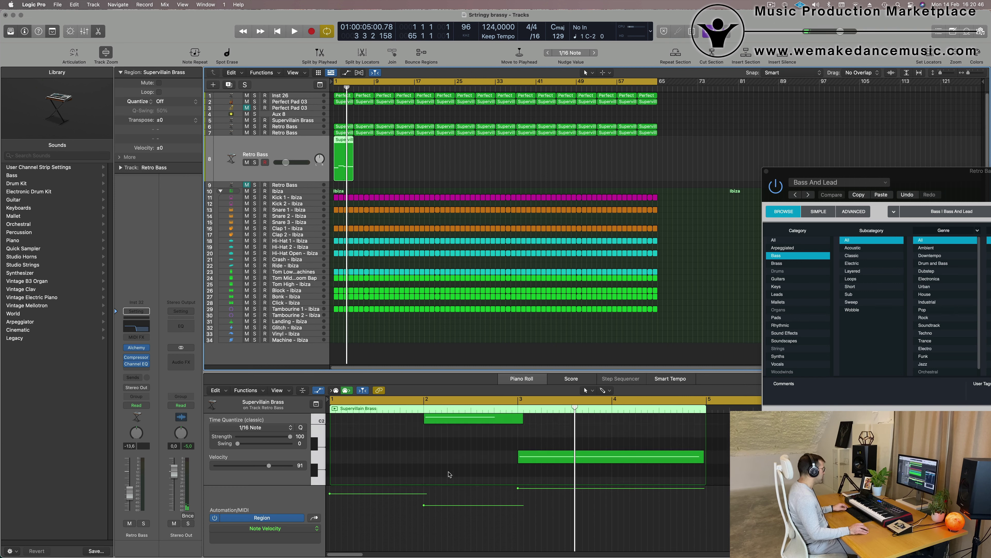
{"action": "scroll", "coordinate": [449, 473], "scroll_direction": "down", "scroll_amount": 2}
{"action": "scroll", "coordinate": [449, 472], "scroll_direction": "down", "scroll_amount": 4}
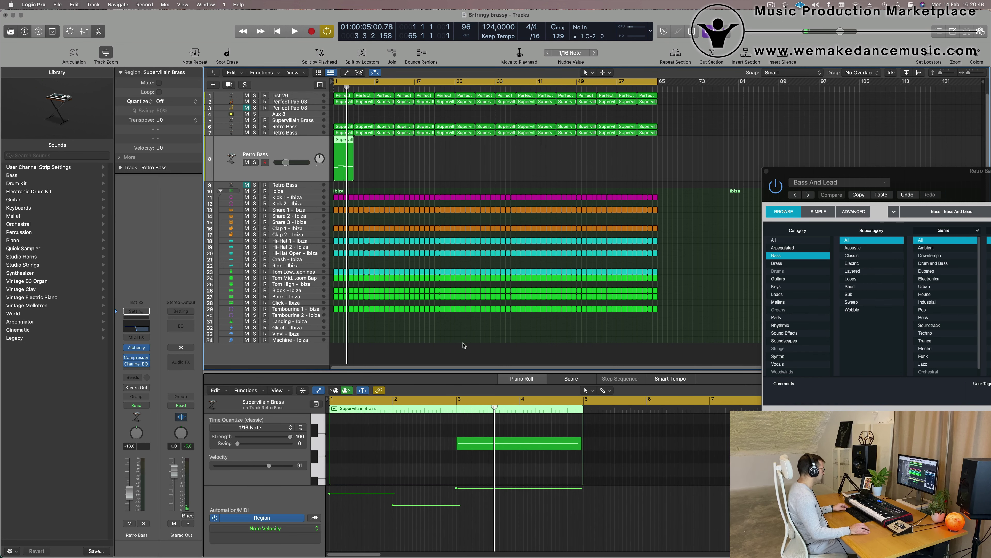
{"action": "left_click_drag", "start_coordinate": [459, 372], "coordinate": [459, 299]}
{"action": "scroll", "coordinate": [423, 410], "scroll_direction": "up", "scroll_amount": 3}
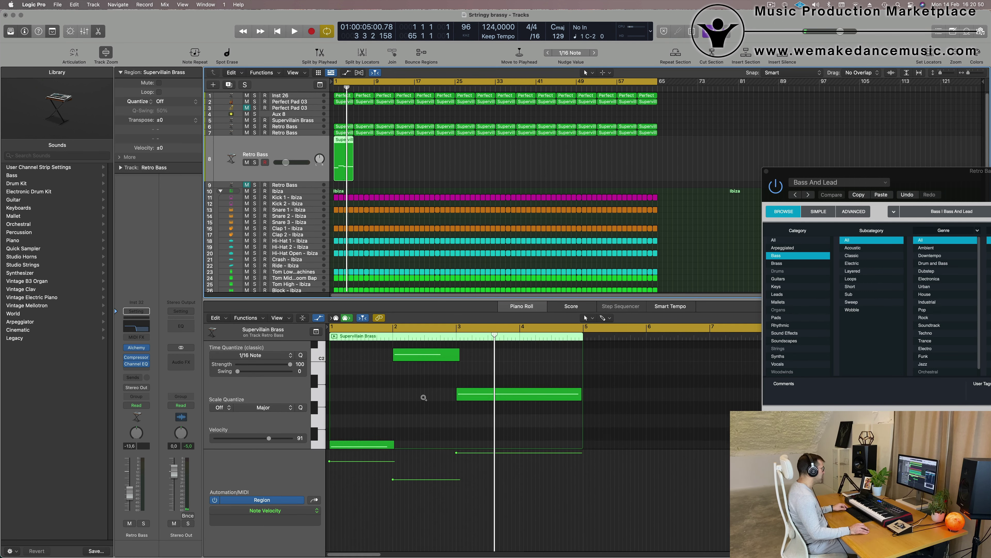
{"action": "left_click_drag", "start_coordinate": [425, 421], "coordinate": [464, 364]}
{"action": "key", "text": "Delete"}
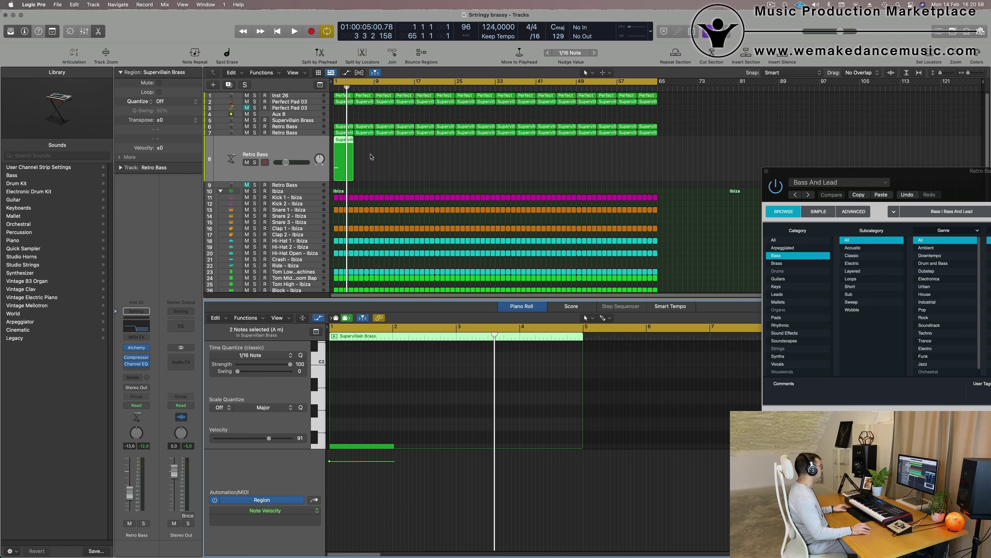
Step: Play the new Retro Bass track's remaining note from the start of the project
{"action": "scroll", "coordinate": [352, 379], "scroll_direction": "down", "scroll_amount": 2}
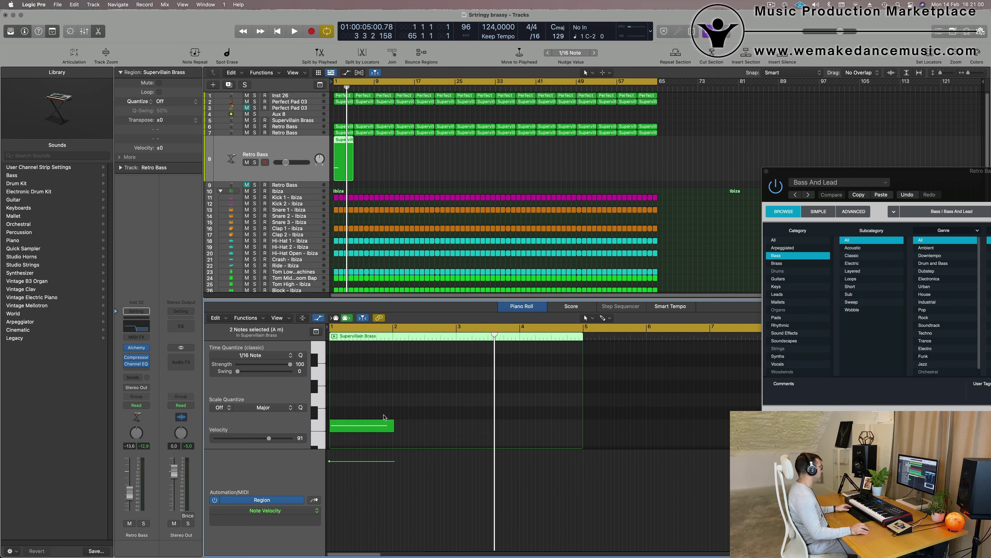
{"action": "key", "text": "Return"}
{"action": "key", "text": "space"}
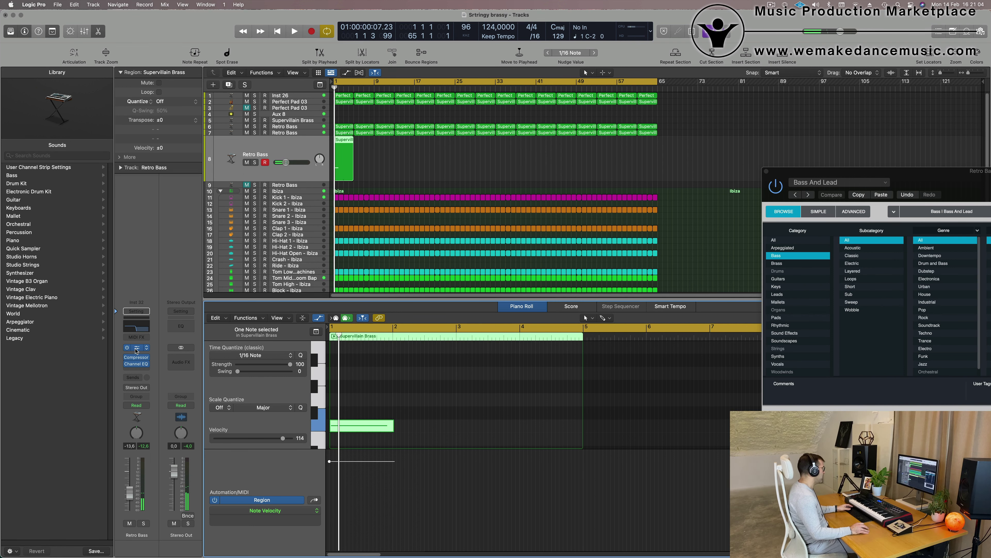
Step: Open Alchemy on the new Retro Bass track, clear the bass search and load the 80s Fantasy preset from the Brass category
{"action": "left_click", "coordinate": [136, 350]}
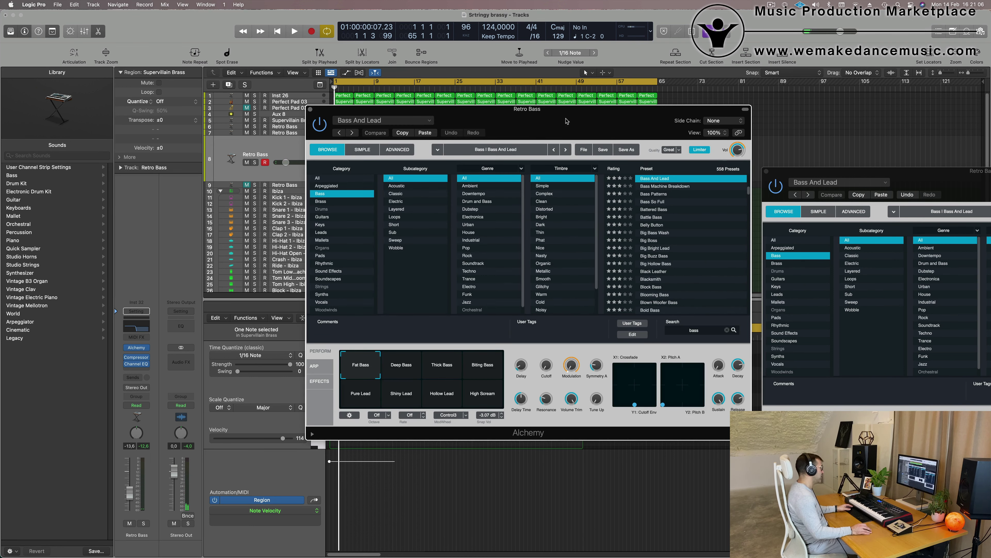
{"action": "left_click_drag", "start_coordinate": [567, 121], "coordinate": [655, 96]}
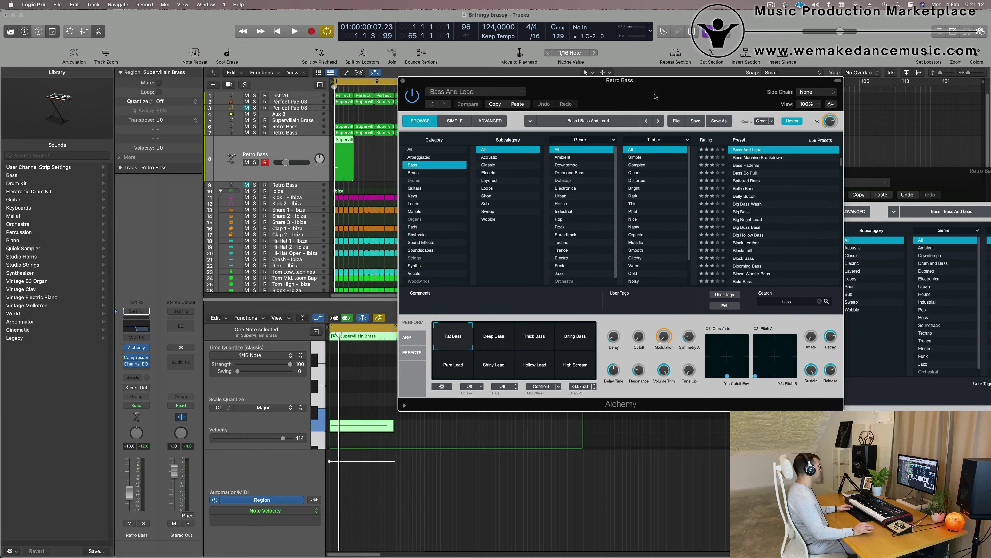
{"action": "left_click_drag", "start_coordinate": [655, 97], "coordinate": [725, 73]}
{"action": "scroll", "coordinate": [853, 235], "scroll_direction": "up", "scroll_amount": 5}
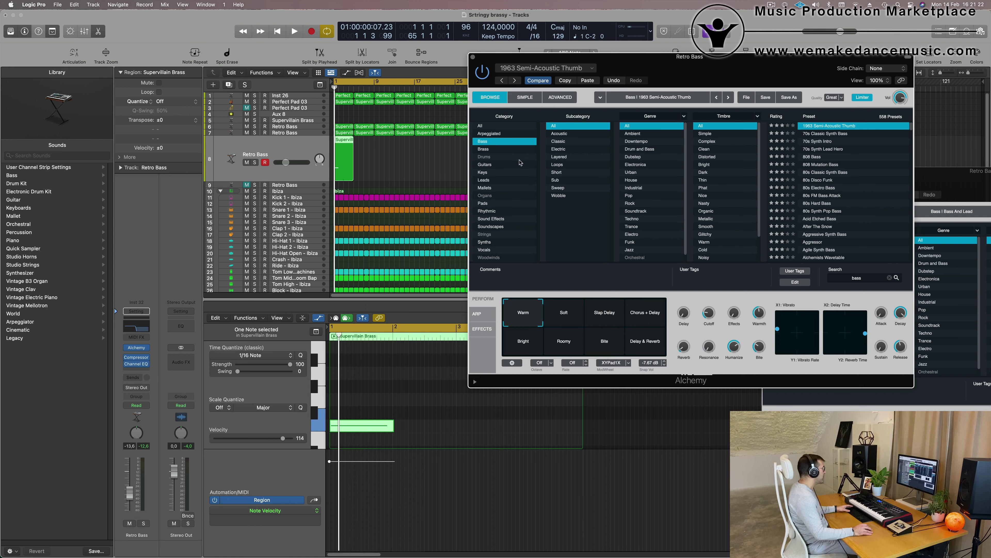
{"action": "left_click", "coordinate": [483, 150]}
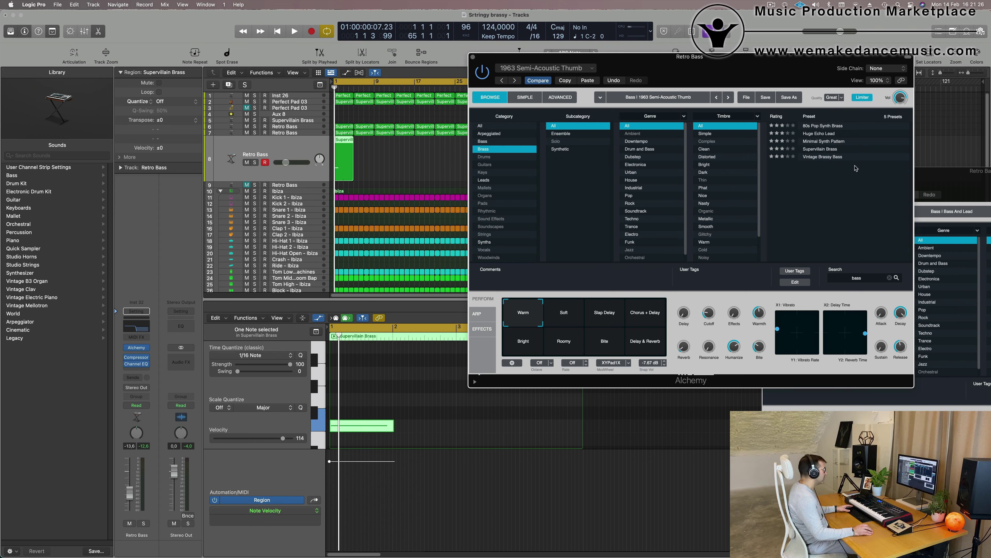
{"action": "left_click", "coordinate": [892, 279]}
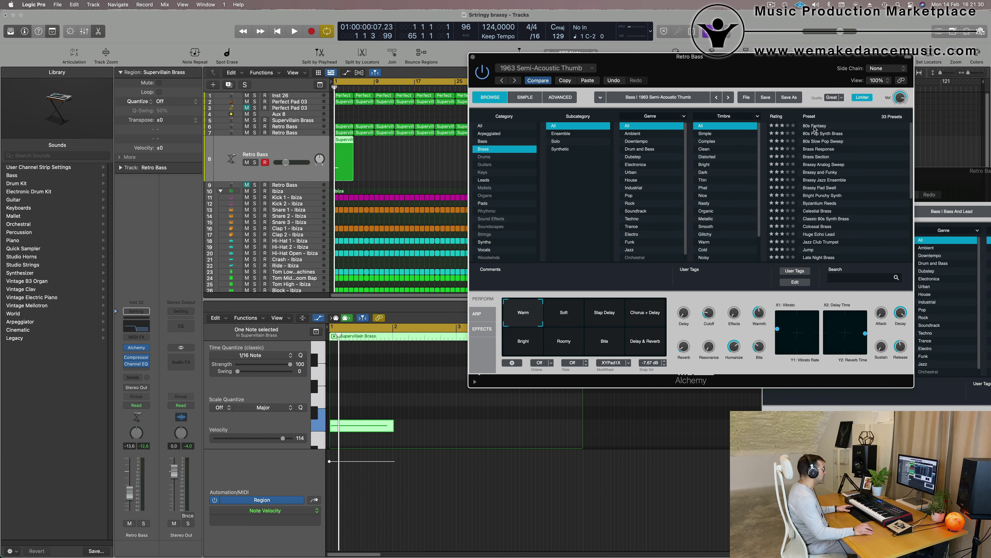
{"action": "scroll", "coordinate": [388, 418], "scroll_direction": "down", "scroll_amount": 2}
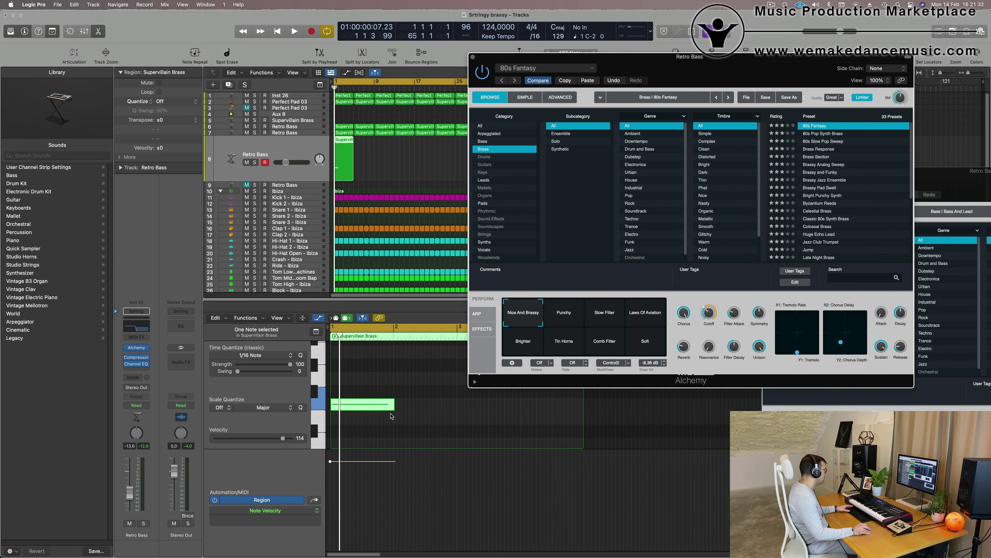
Step: Play from the start and set the new Retro Bass track's volume to -3.7 dB
{"action": "key", "text": "Return"}
{"action": "key", "text": "space"}
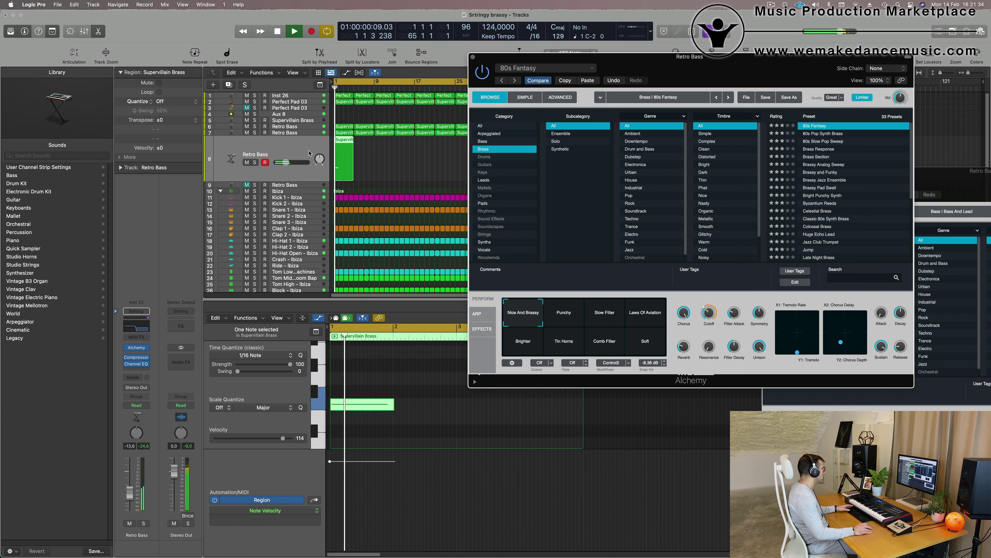
{"action": "left_click", "coordinate": [129, 482]}
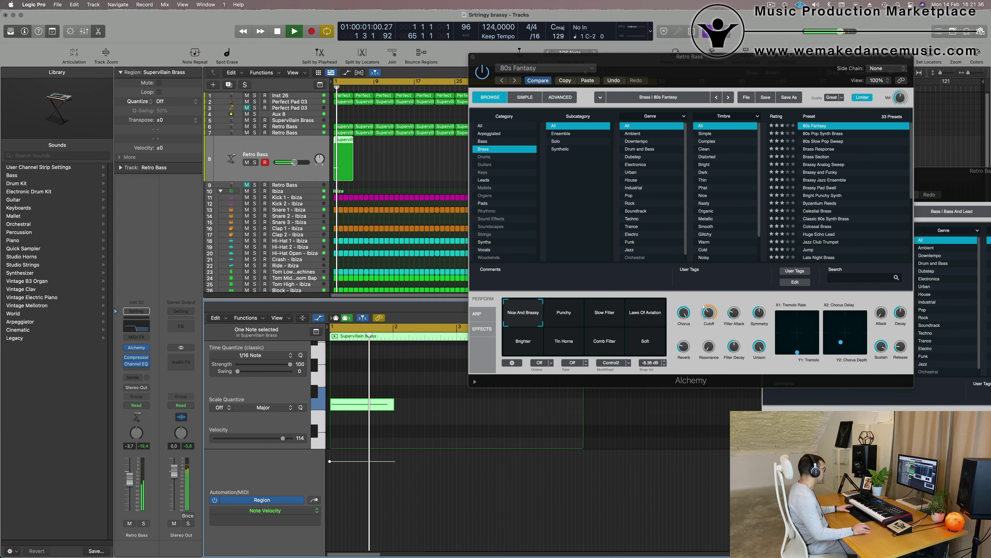
Step: Set the new Retro Bass track's volume to -3.0 dB and raise Alchemy's Cutoff to 73.7 % while playing from the start
{"action": "key", "text": "Return"}
{"action": "left_click_drag", "start_coordinate": [130, 482], "coordinate": [129, 477]}
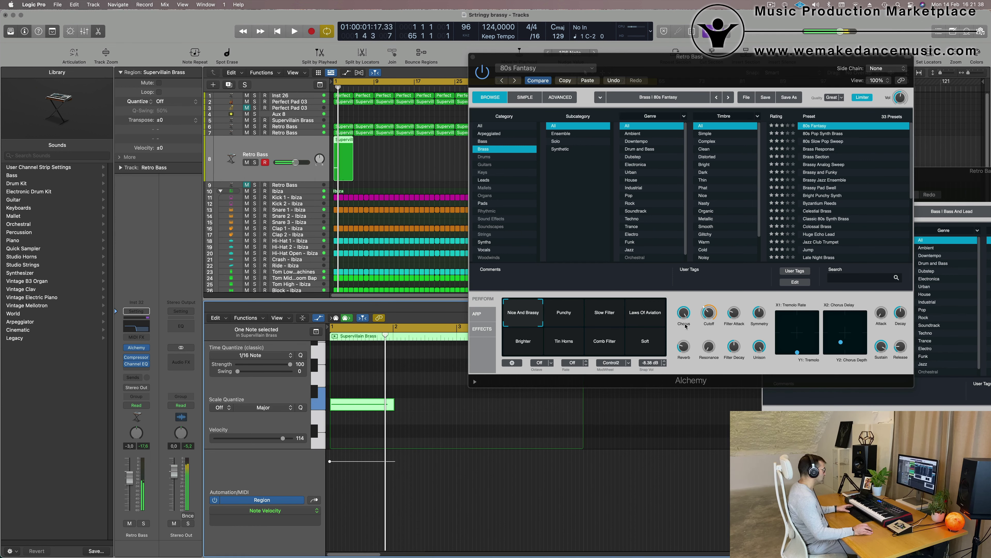
{"action": "key", "text": "Return"}
{"action": "left_click_drag", "start_coordinate": [708, 312], "coordinate": [712, 276]}
{"action": "key", "text": "Return"}
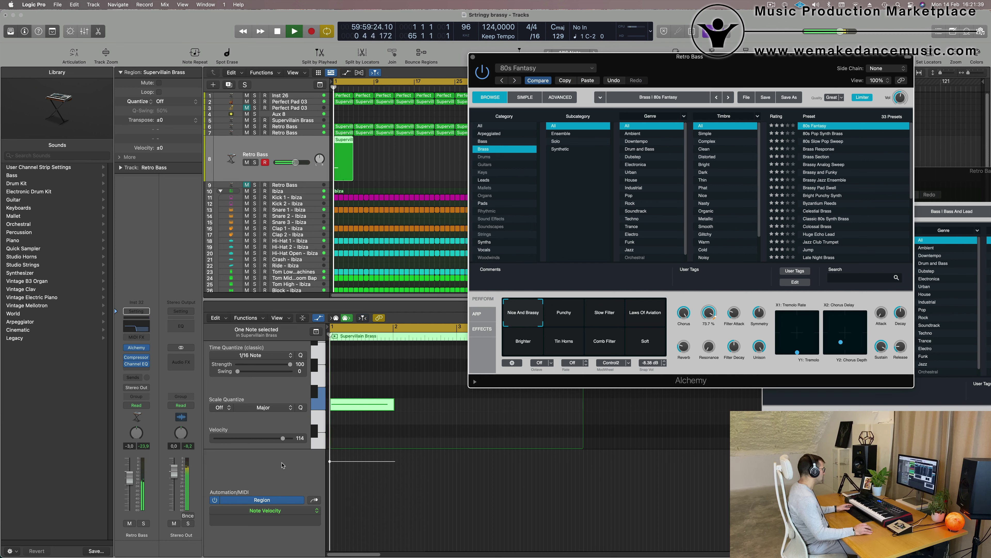
Step: Listen to the new Retro Bass track in solo, and select the Retro Bass track on track 7
{"action": "left_click", "coordinate": [144, 522]}
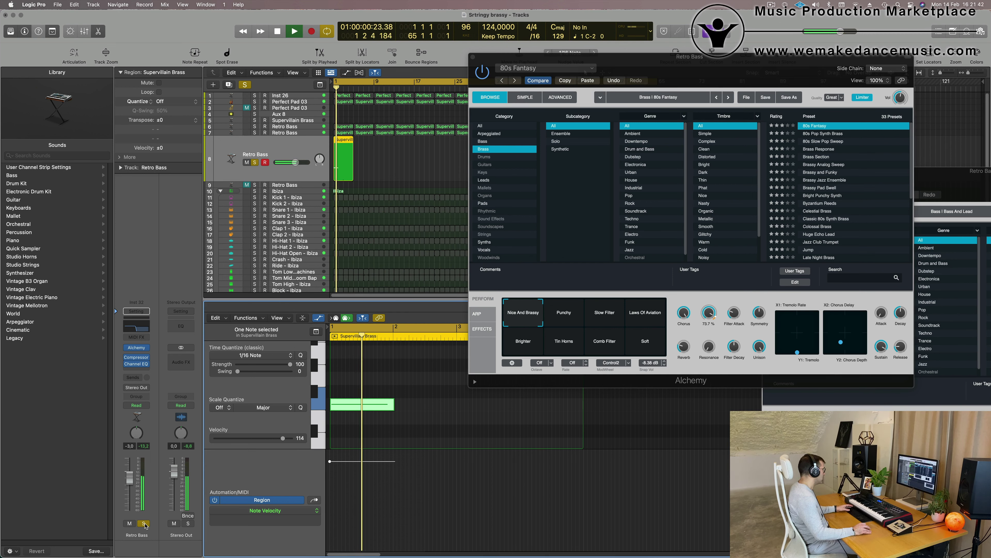
{"action": "left_click", "coordinate": [291, 134]}
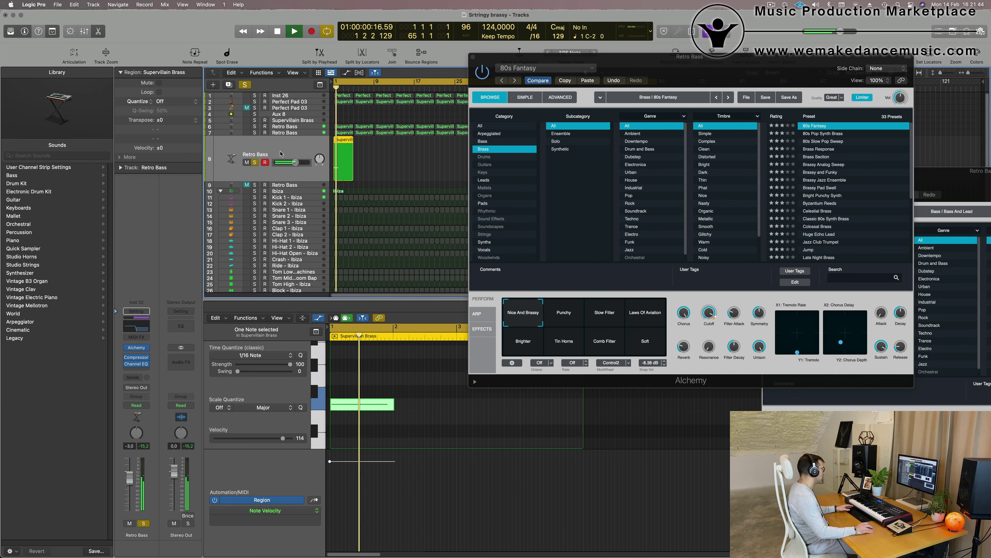
{"action": "left_click", "coordinate": [255, 179]}
{"action": "key", "text": "space"}
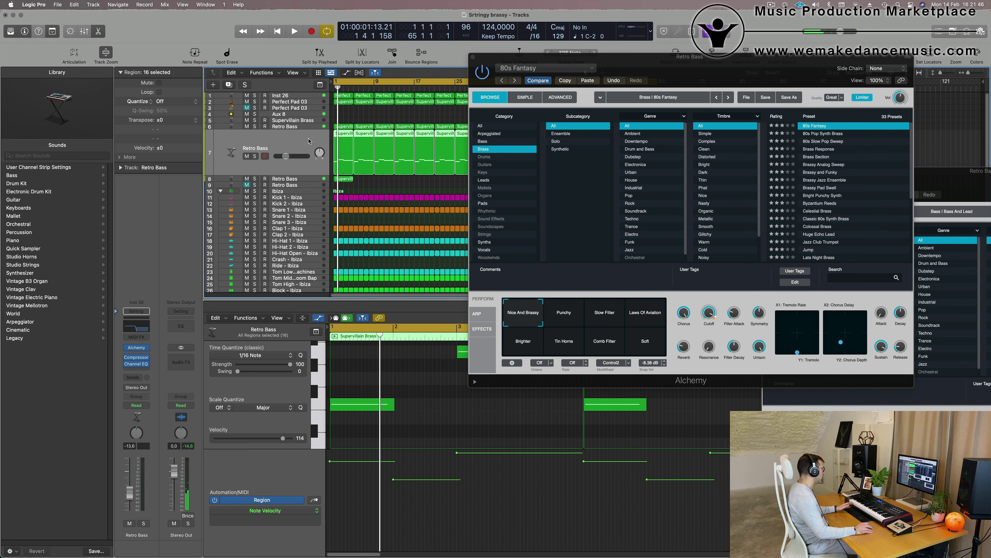
Step: Solo the Retro Bass on track 7 for comparison, check its Alchemy preset, and clear the solo before resuming playback
{"action": "key", "text": "space"}
{"action": "left_click", "coordinate": [255, 156]}
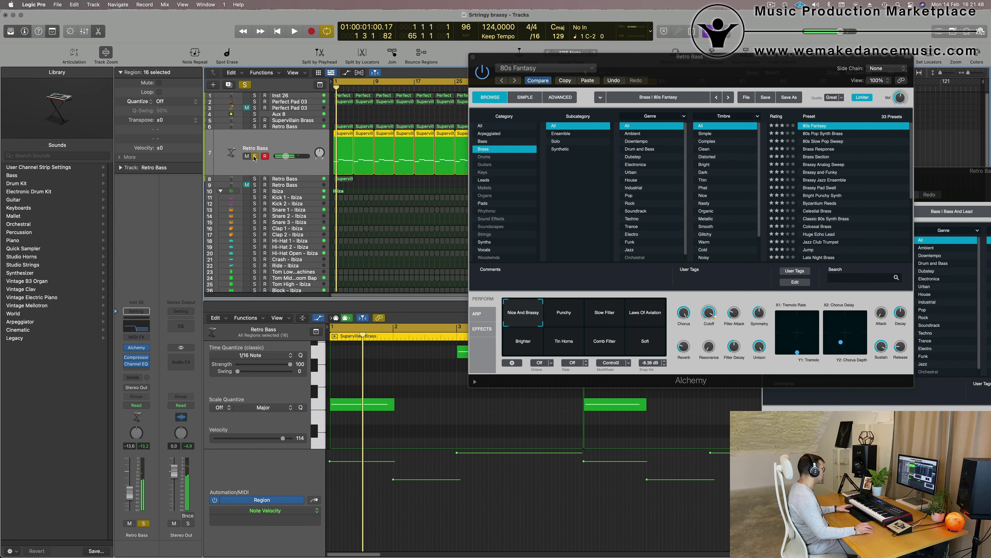
{"action": "key", "text": "space"}
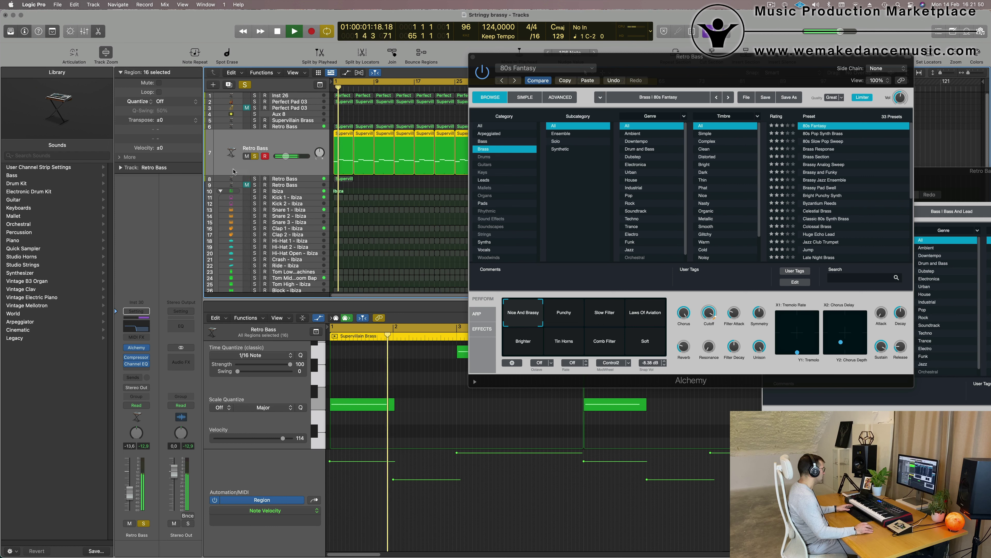
{"action": "left_click", "coordinate": [137, 348]}
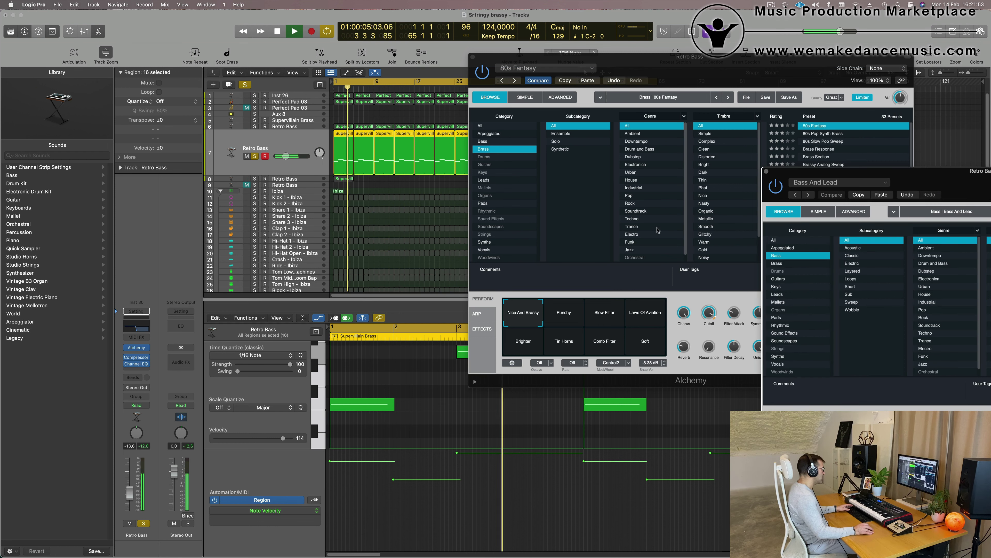
{"action": "left_click", "coordinate": [767, 172]}
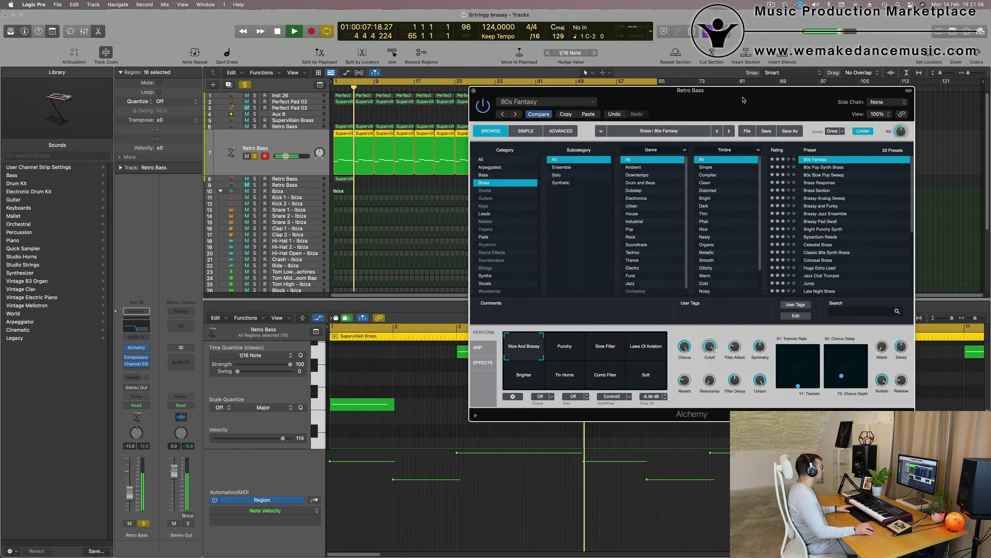
{"action": "key", "text": "space"}
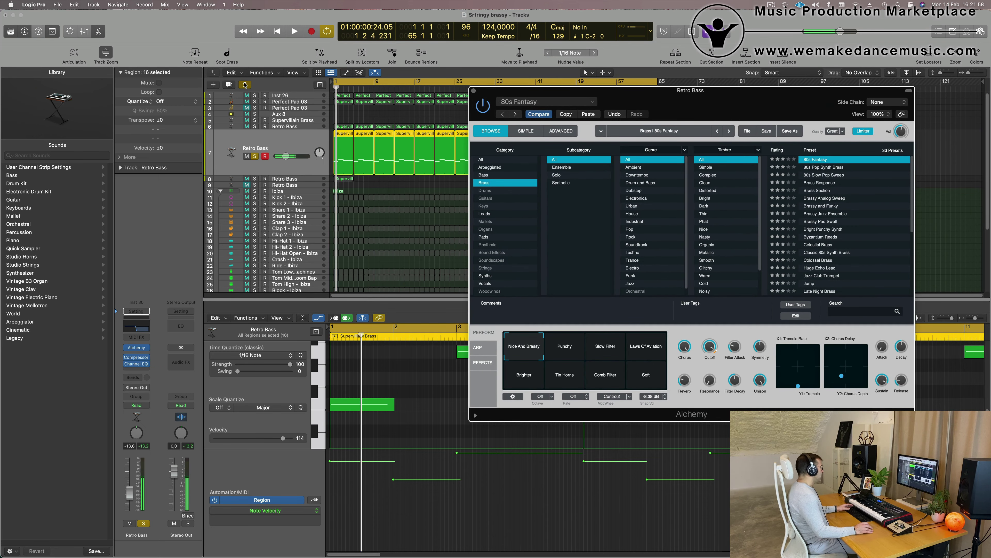
{"action": "left_click", "coordinate": [245, 85]}
{"action": "key", "text": "space"}
Step: Select the Retro Bass on track 8 and set its volume to -4.9 dB while it plays in solo
{"action": "left_click", "coordinate": [234, 179]}
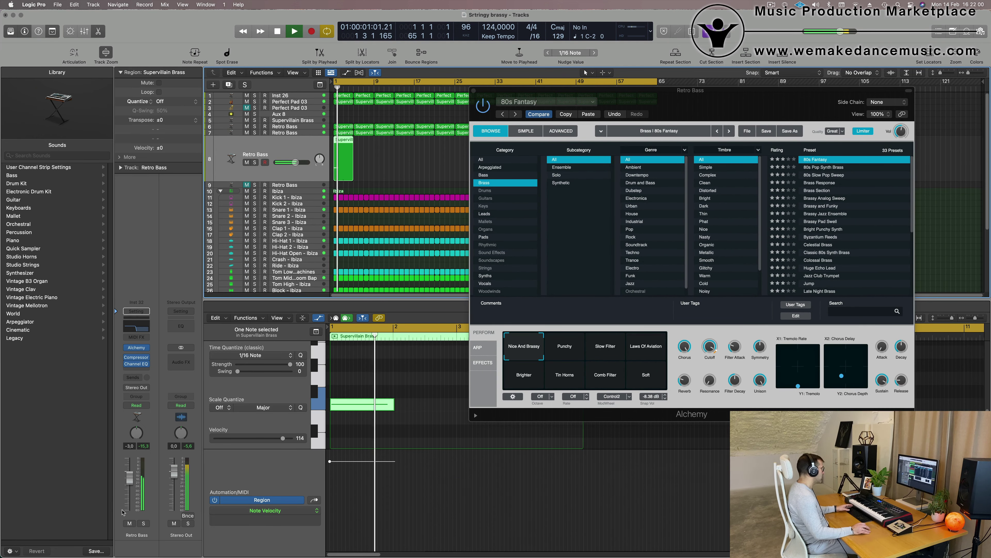
{"action": "left_click", "coordinate": [144, 523]}
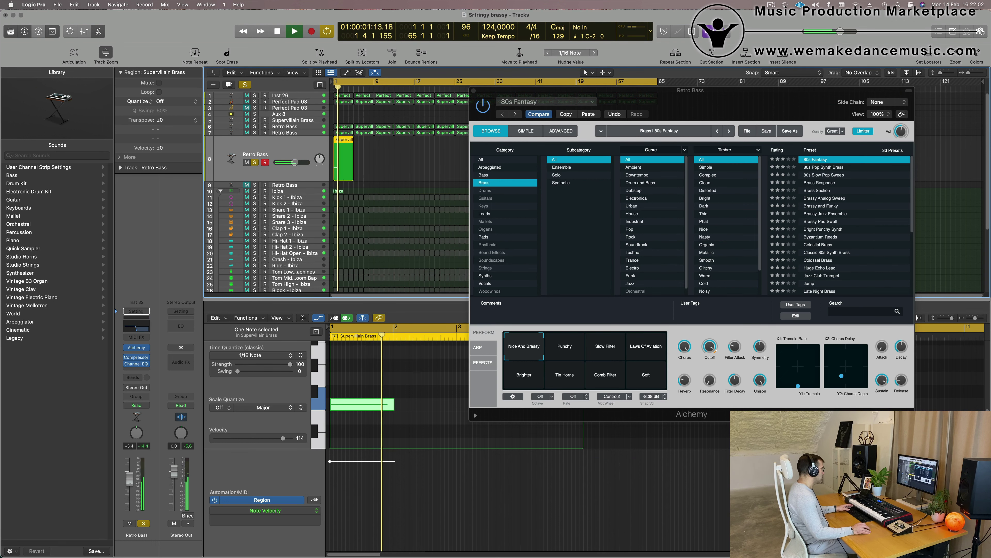
{"action": "left_click_drag", "start_coordinate": [129, 476], "coordinate": [130, 485]}
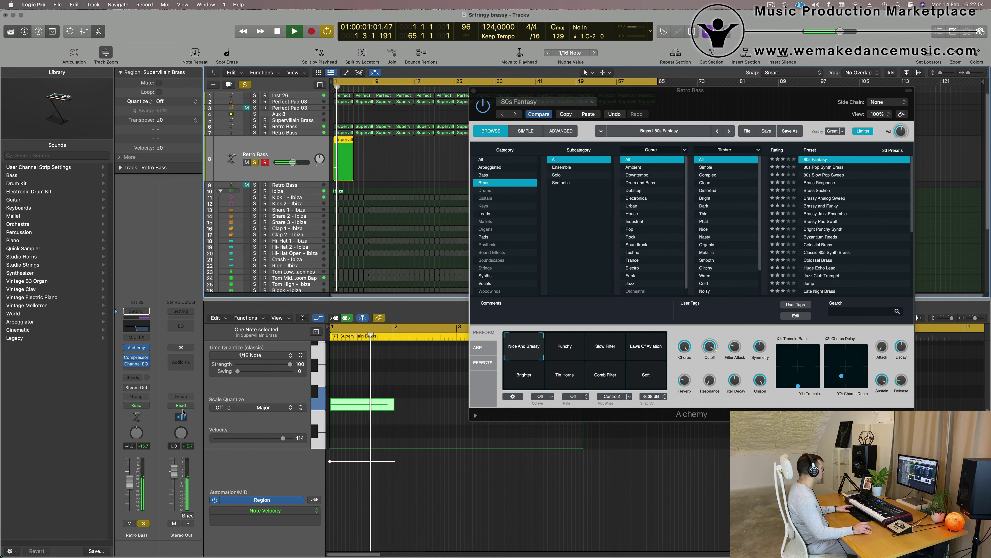
{"action": "left_click", "coordinate": [143, 523]}
{"action": "key", "text": "space"}
Step: Turn off the 494 Hz high-cut band in the Retro Bass track's Channel EQ, play it back and close the EQ
{"action": "left_click", "coordinate": [134, 330]}
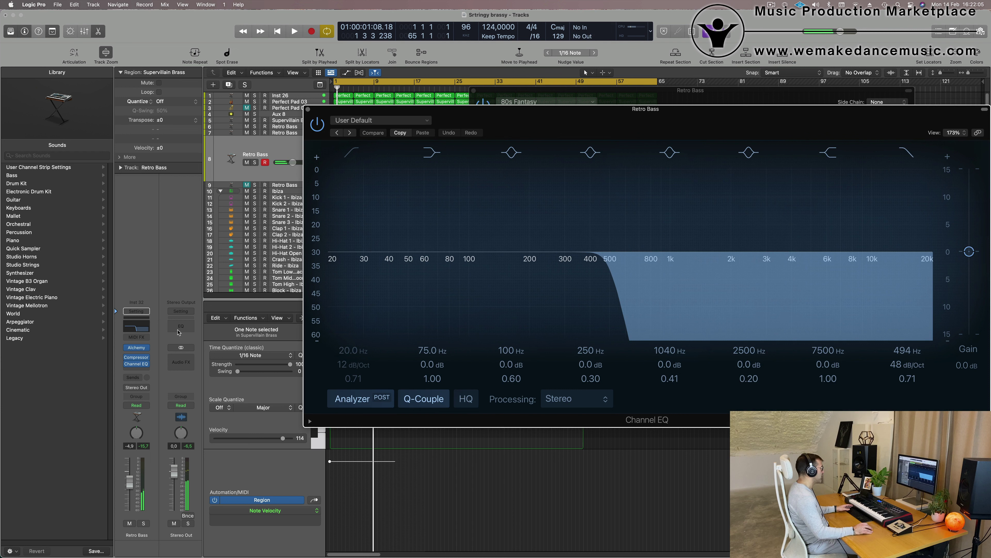
{"action": "left_click", "coordinate": [906, 158]}
{"action": "left_click", "coordinate": [906, 158]}
{"action": "left_click", "coordinate": [906, 158]}
{"action": "left_click_drag", "start_coordinate": [871, 136], "coordinate": [782, 220]}
{"action": "key", "text": "space"}
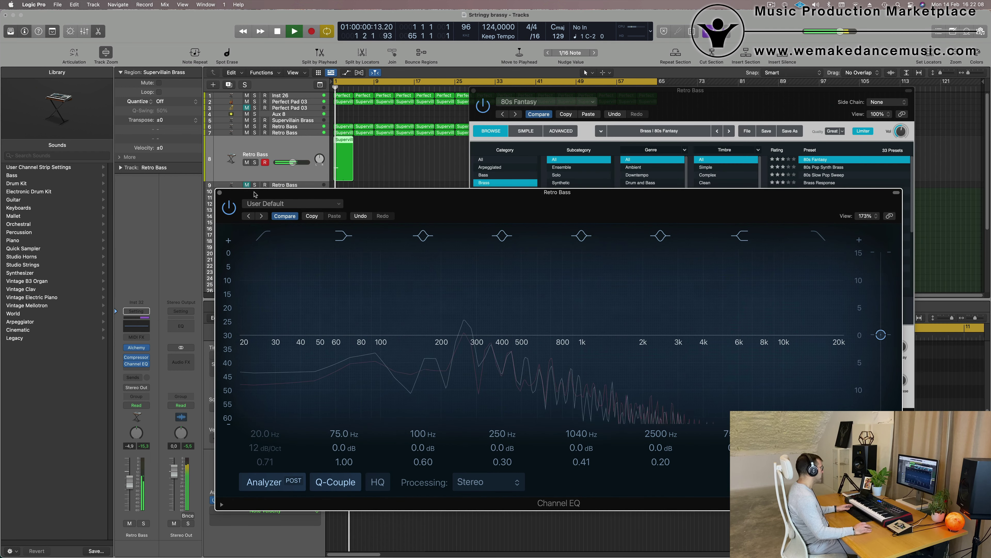
{"action": "left_click", "coordinate": [220, 192]}
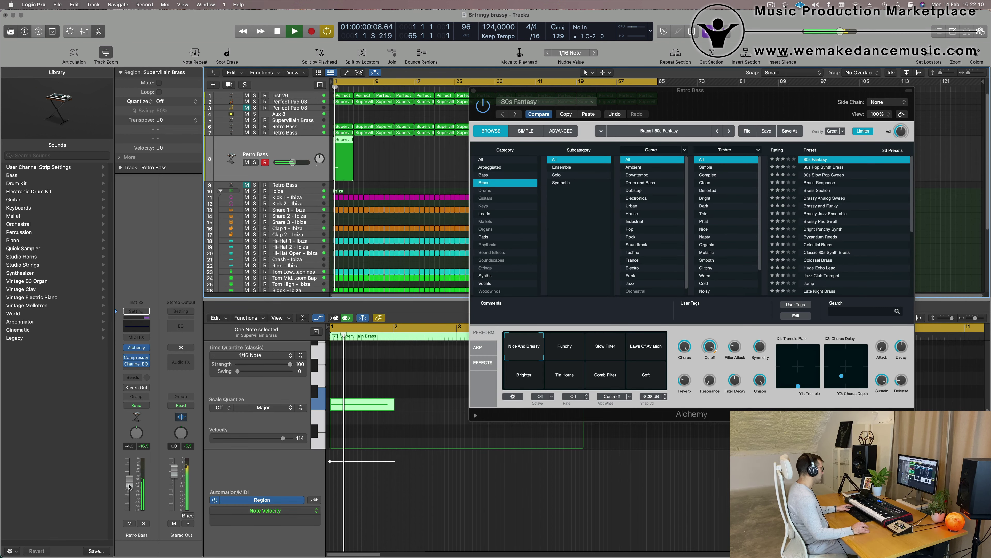
Step: Set the Retro Bass track's volume to -4.0 dB during playback and check it briefly in solo
{"action": "key", "text": "space"}
{"action": "key", "text": "space"}
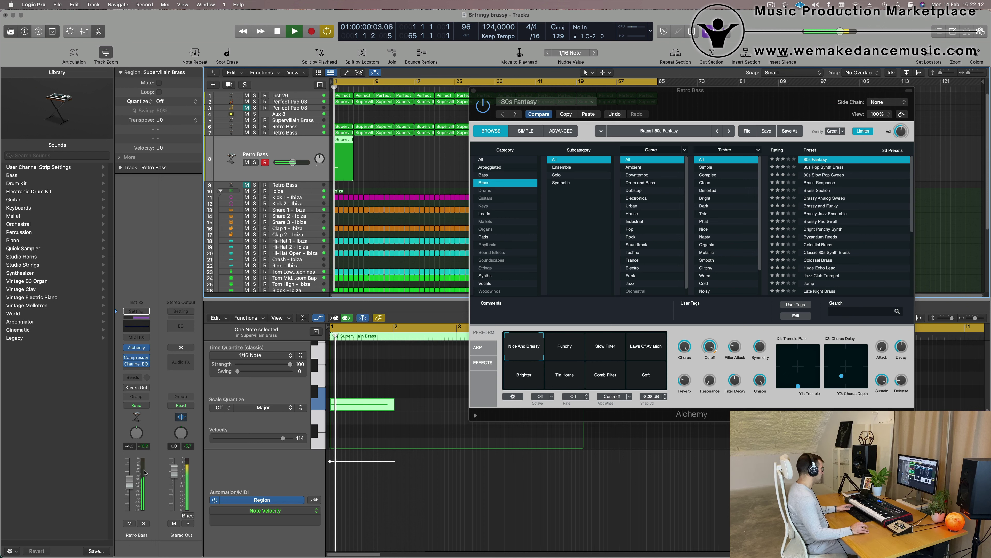
{"action": "left_click", "coordinate": [142, 523]}
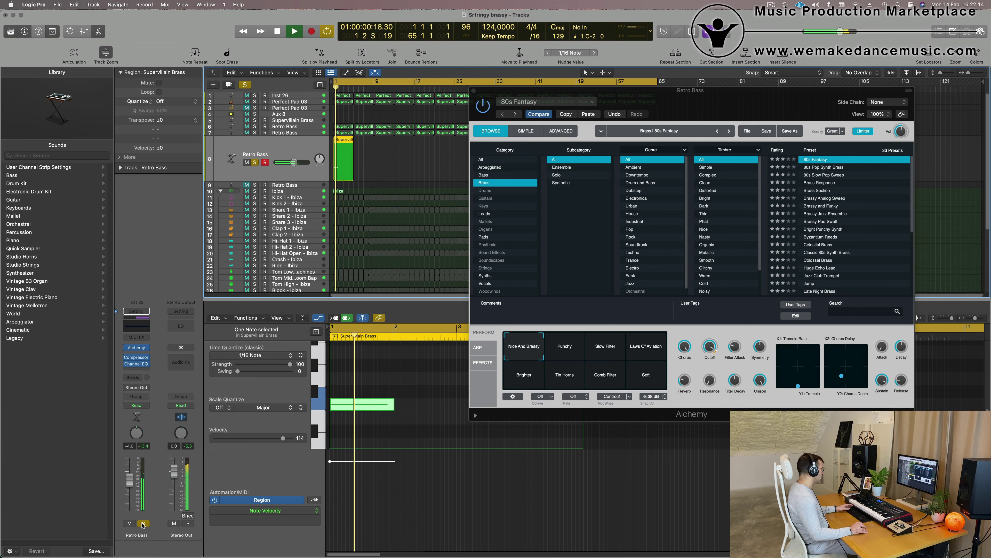
{"action": "left_click", "coordinate": [143, 523]}
Step: Load the 80s Pop Synth Brass preset in Alchemy and set the track's volume to -1.2 dB while playing from the start
{"action": "left_click", "coordinate": [827, 168]}
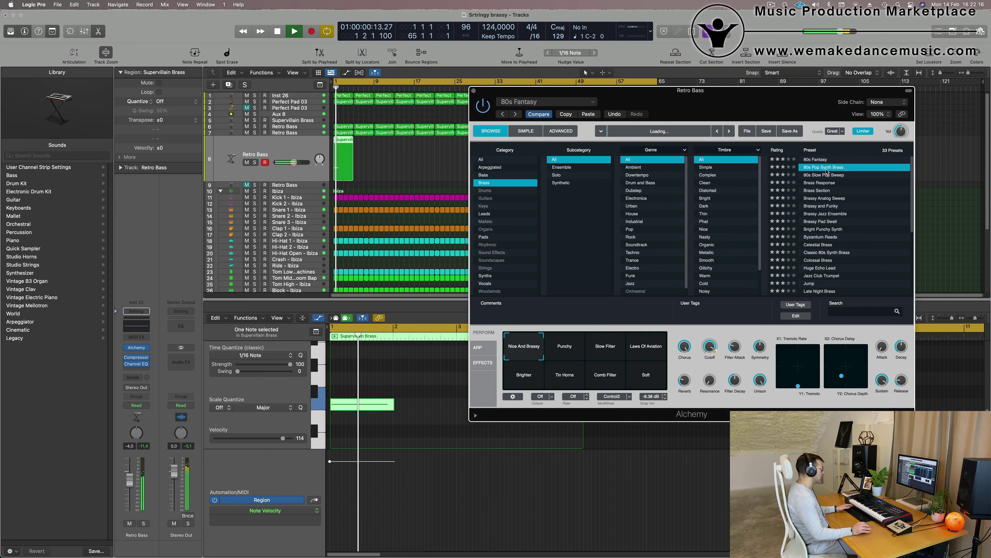
{"action": "key", "text": "space"}
{"action": "key", "text": "space"}
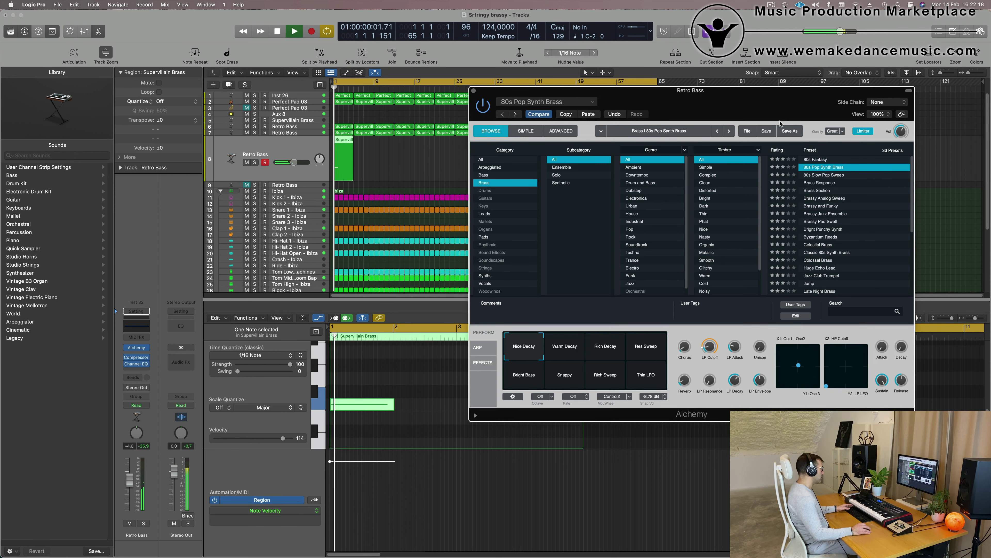
{"action": "left_click_drag", "start_coordinate": [830, 91], "coordinate": [767, 101]}
{"action": "key", "text": "space"}
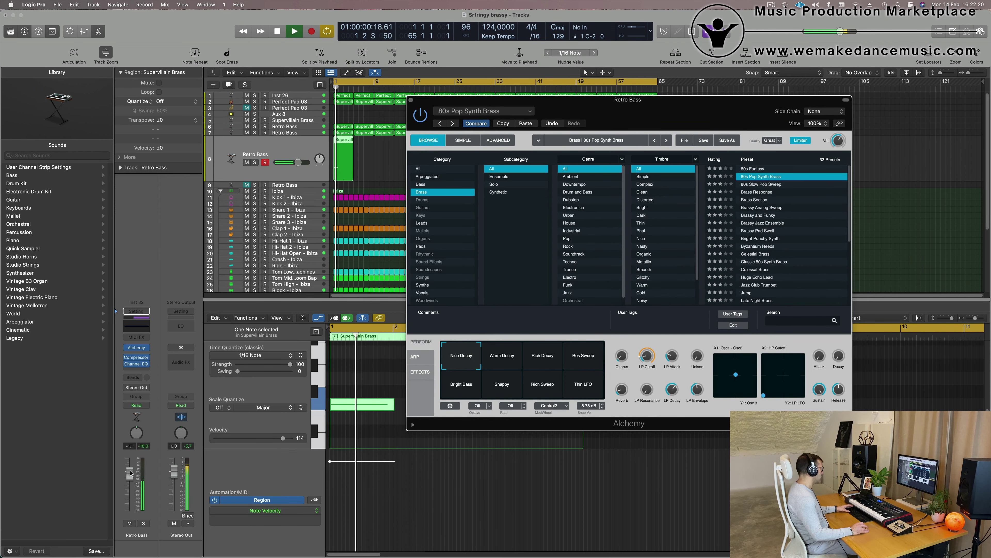
{"action": "left_click_drag", "start_coordinate": [131, 474], "coordinate": [130, 477]}
{"action": "key", "text": "space"}
{"action": "key", "text": "space"}
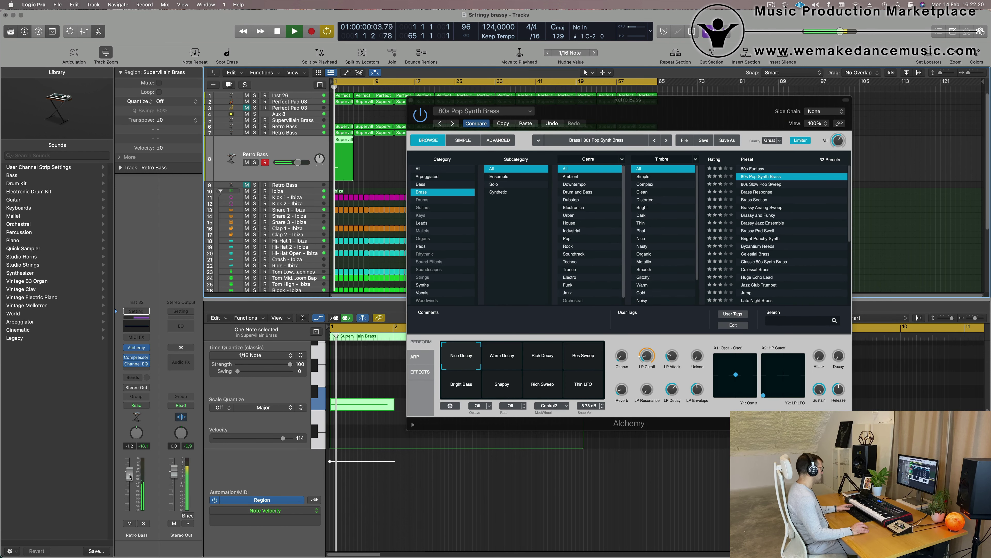
Step: Load the 80s Slow Pop Sweep preset and lower the Retro Bass track's volume to -9.2 dB during playback
{"action": "left_click", "coordinate": [758, 185]}
{"action": "key", "text": "space"}
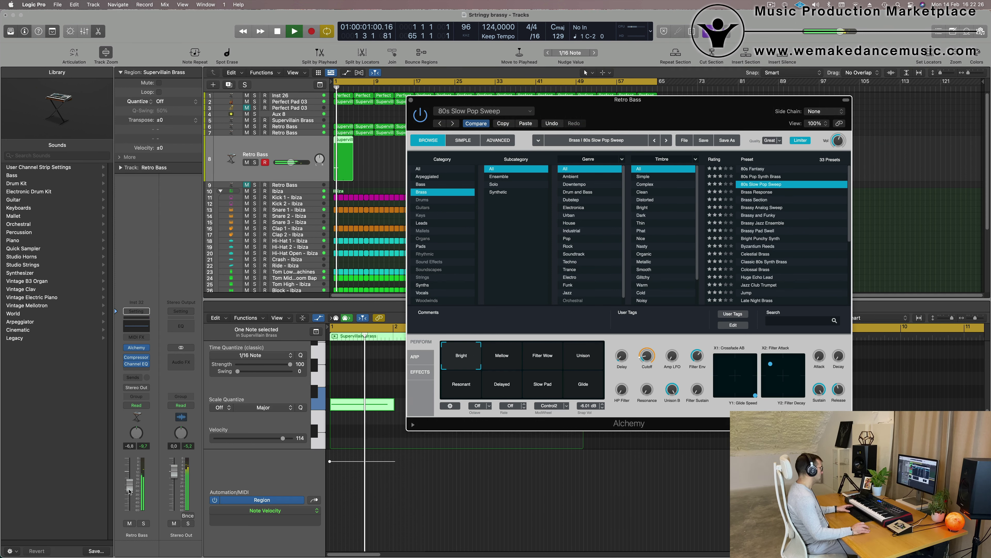
{"action": "left_click_drag", "start_coordinate": [129, 492], "coordinate": [130, 494]}
{"action": "key", "text": "space"}
{"action": "key", "text": "space"}
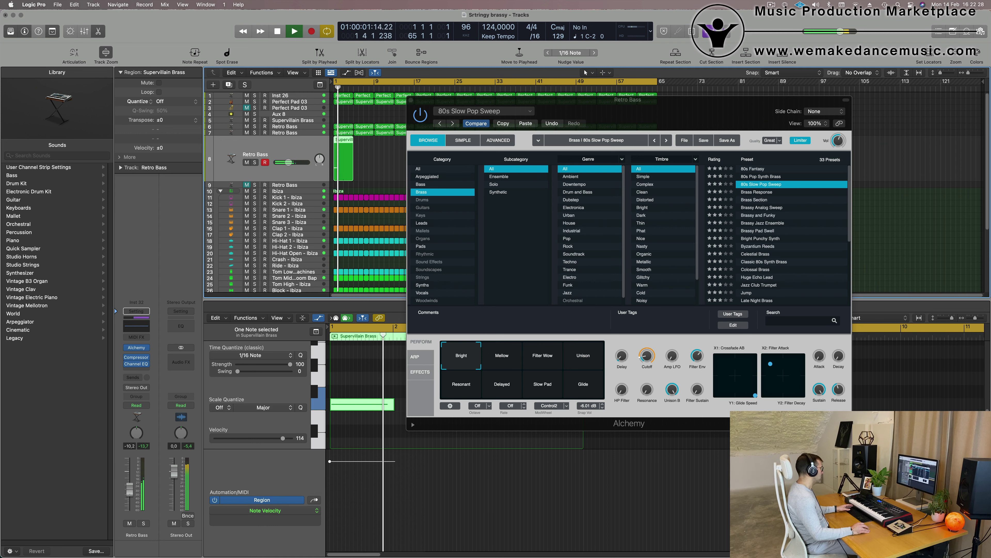
{"action": "key", "text": "space"}
Step: Audition the Mellow, Filter Wow and Unison variations of 80s Slow Pop Sweep and set the track's volume to -4.9 dB
{"action": "left_click", "coordinate": [504, 363]}
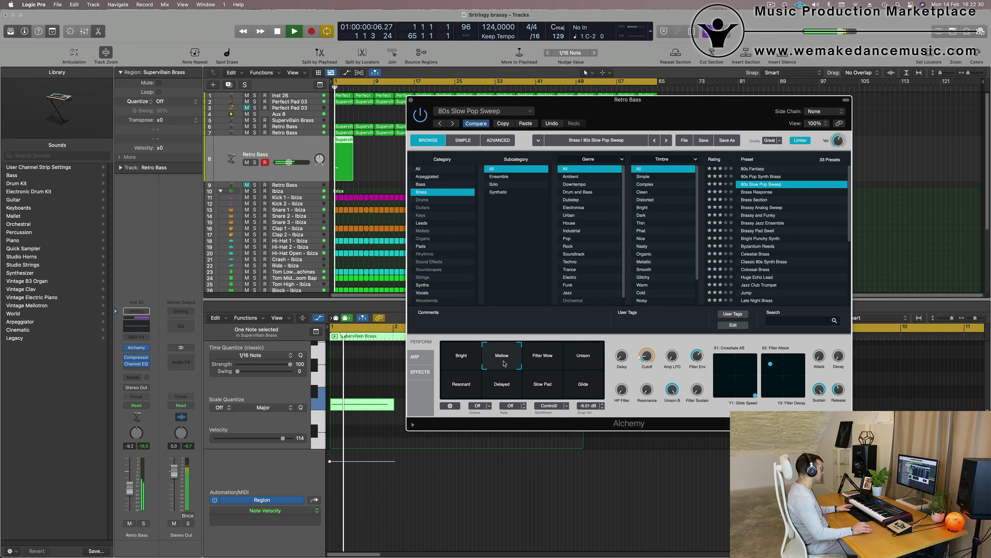
{"action": "left_click", "coordinate": [543, 362]}
{"action": "left_click", "coordinate": [581, 361]}
{"action": "key", "text": "space"}
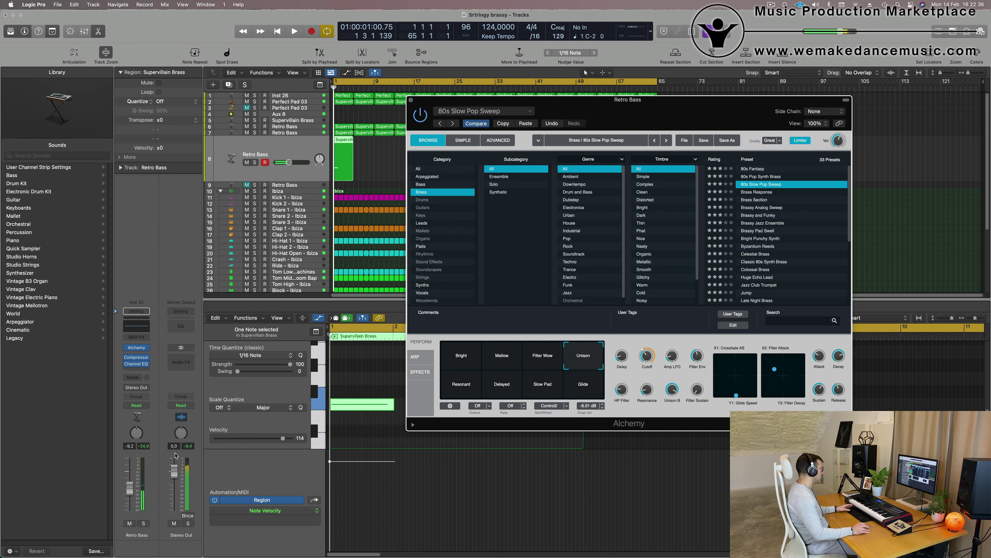
{"action": "left_click_drag", "start_coordinate": [130, 487], "coordinate": [131, 485]}
{"action": "key", "text": "space"}
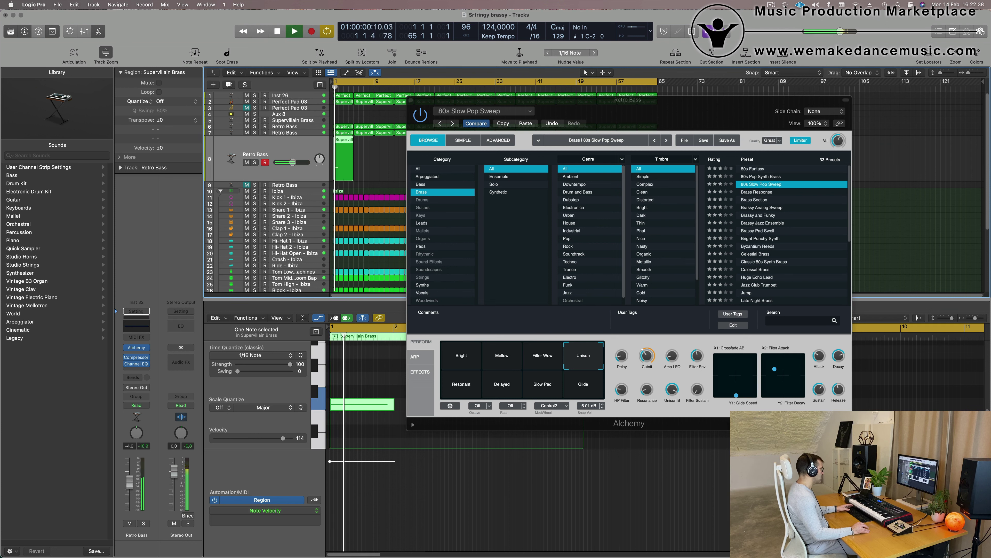
Step: Audition the Resonant, Delayed, Slow Pad and Glide variations of the 80s Slow Pop Sweep preset
{"action": "left_click", "coordinate": [461, 385]}
{"action": "key", "text": "space"}
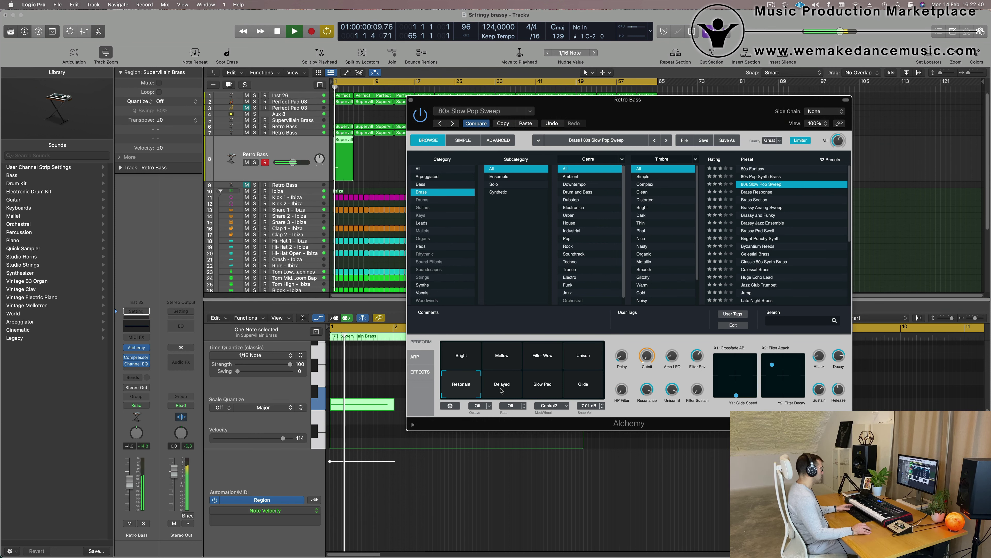
{"action": "left_click", "coordinate": [502, 391]}
{"action": "key", "text": "space"}
{"action": "left_click", "coordinate": [549, 388]}
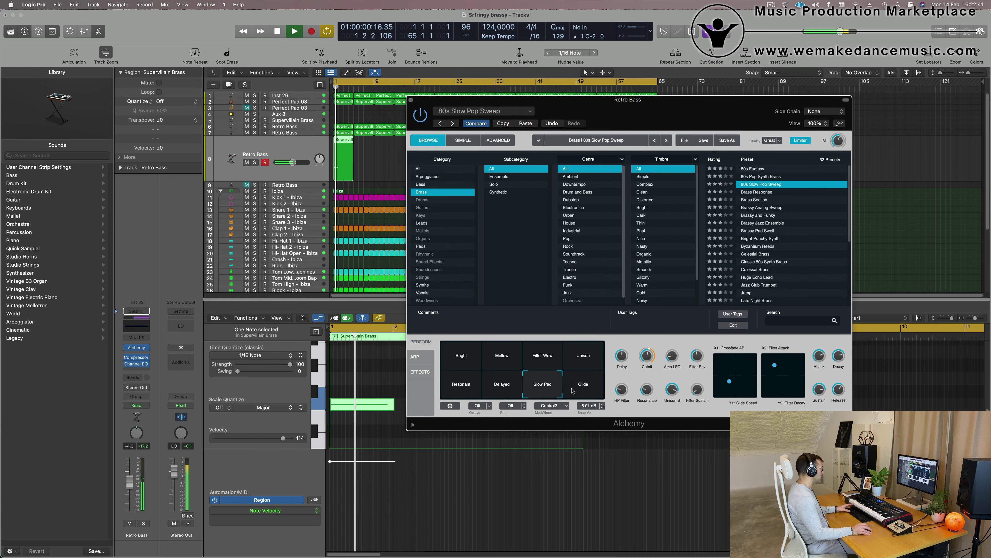
{"action": "left_click", "coordinate": [588, 389]}
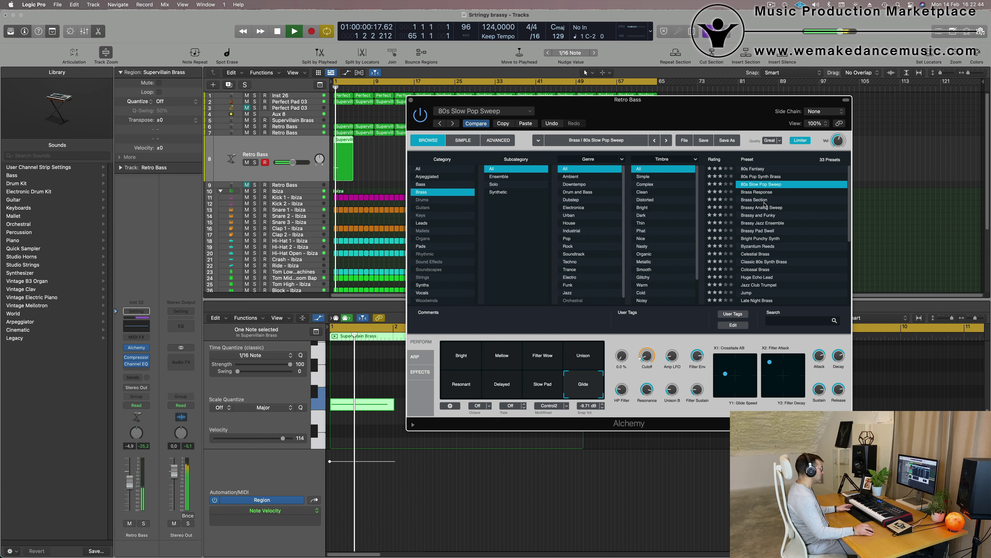
Step: Load the Brass Response preset, set the track's volume to -3.3 dB and audition its Resonant Sweep and Fat Brass variations
{"action": "left_click", "coordinate": [758, 192]}
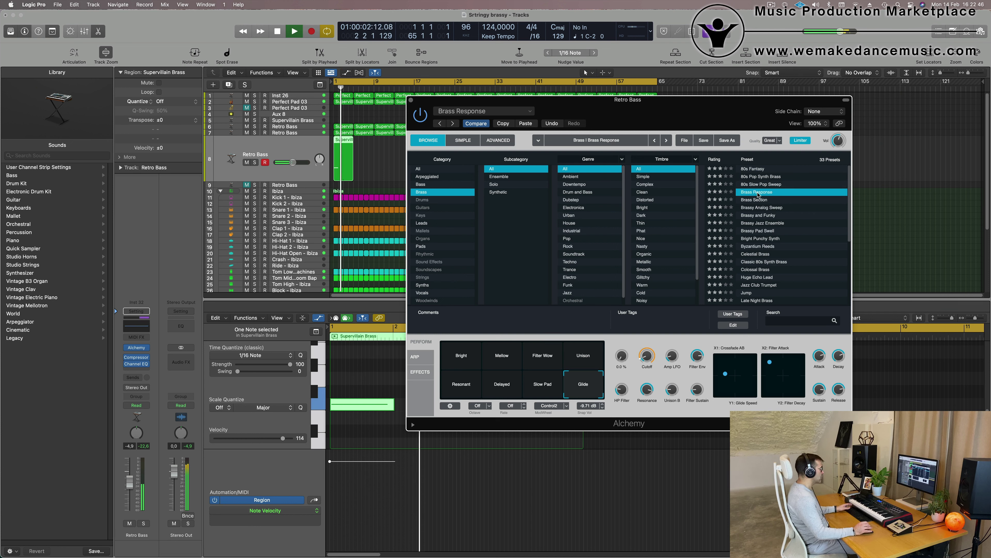
{"action": "key", "text": "space"}
{"action": "key", "text": "space"}
{"action": "key", "text": "Return"}
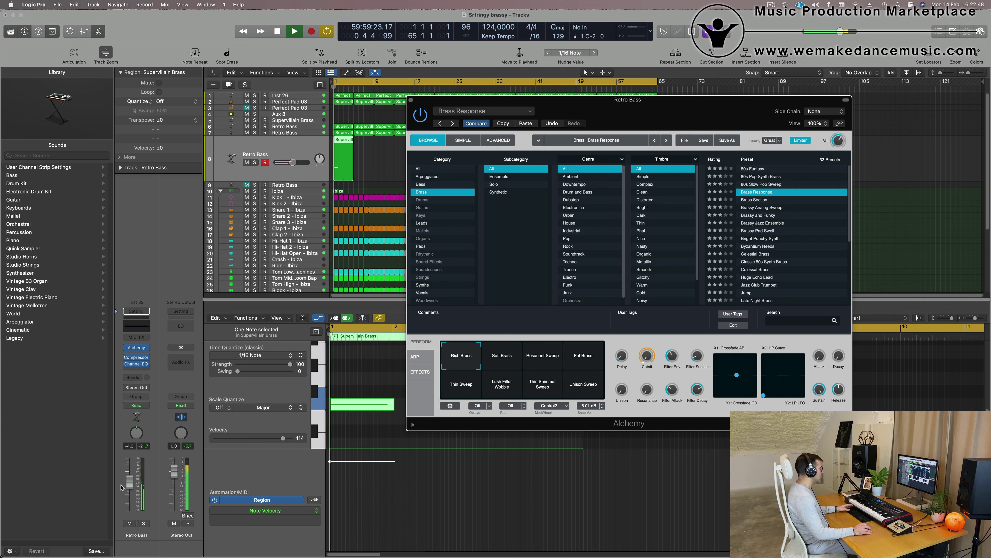
{"action": "left_click", "coordinate": [543, 356]}
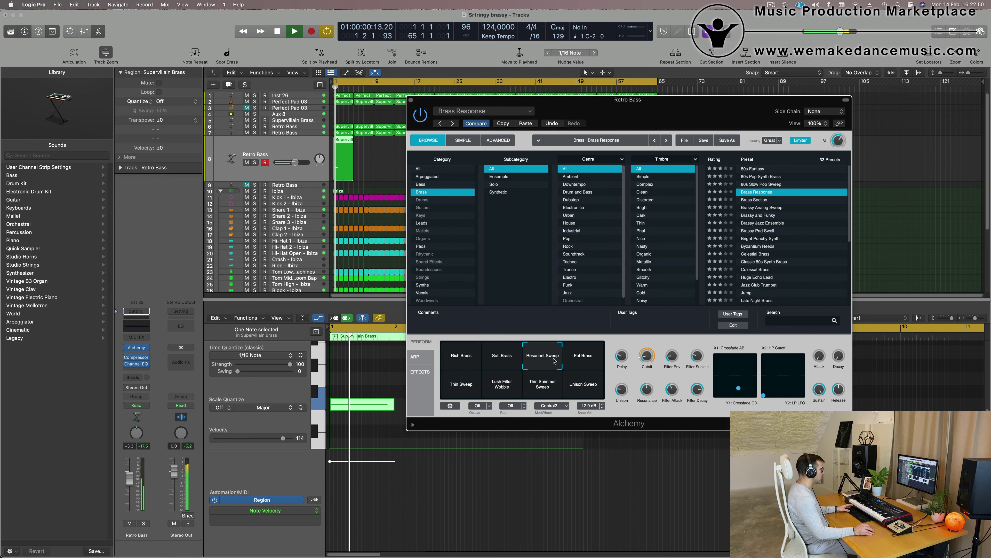
{"action": "left_click", "coordinate": [581, 356]}
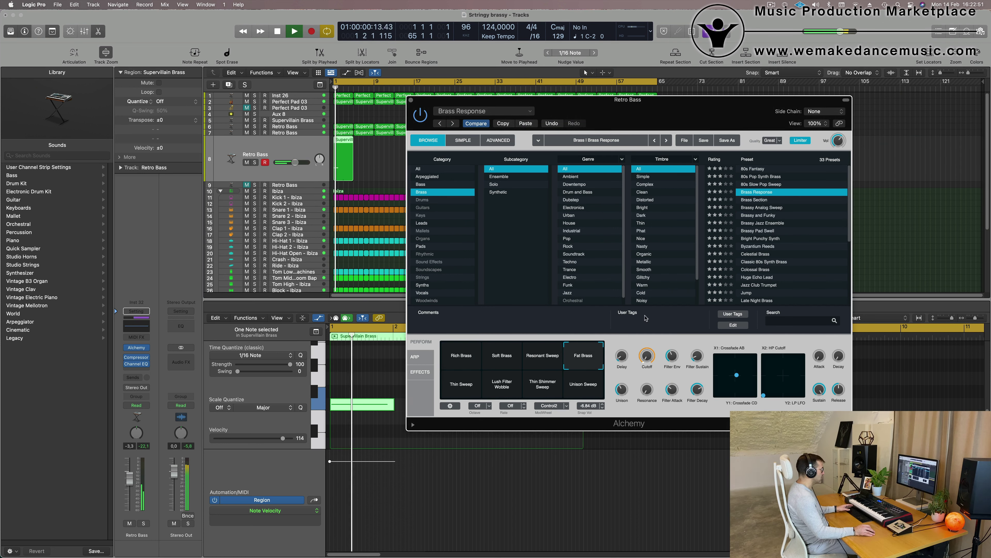
Step: Load the Brass Section preset in Alchemy during playback
{"action": "left_click", "coordinate": [750, 200]}
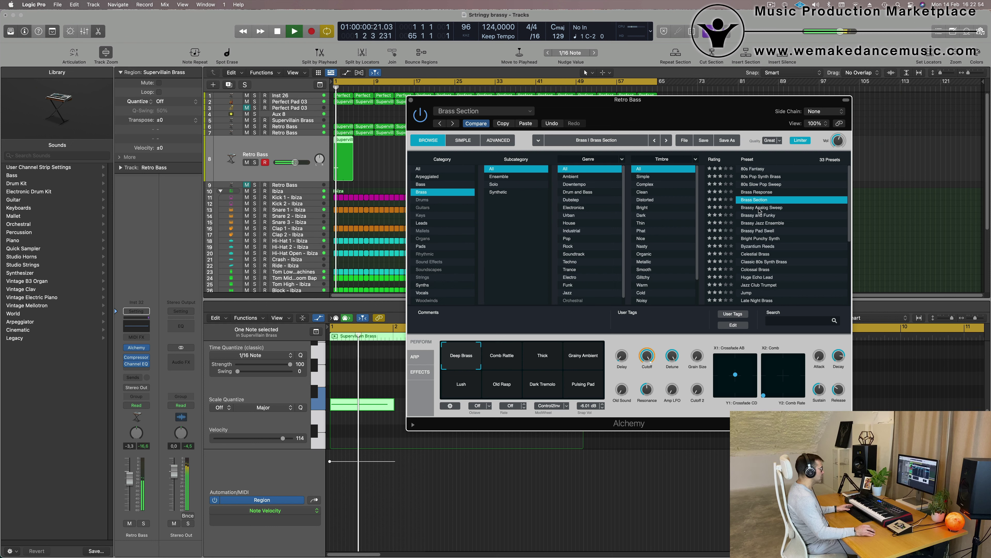
Step: Load the Brassy Analog Sweep preset in Alchemy and set the track's volume to -0.6 dB
{"action": "left_click", "coordinate": [759, 208]}
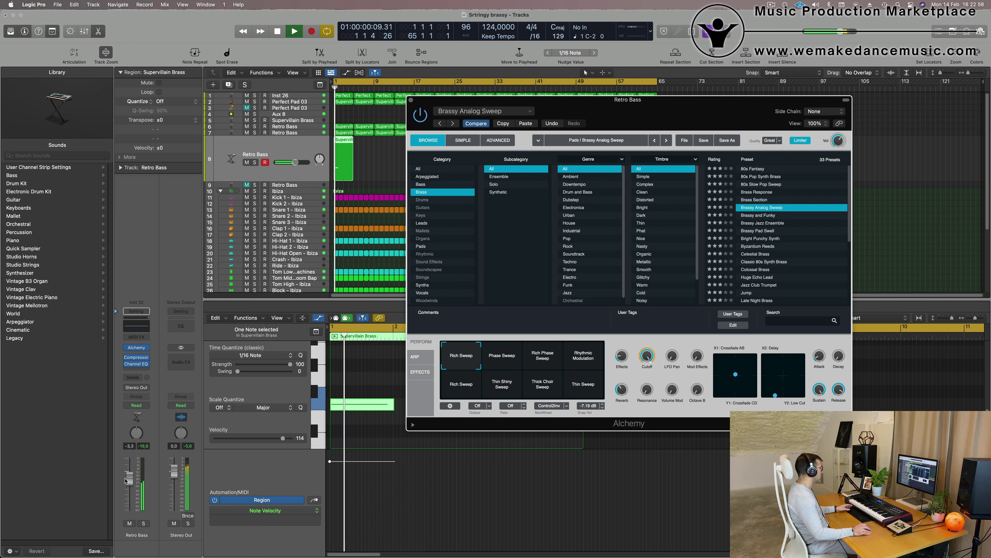
{"action": "left_click", "coordinate": [269, 154]}
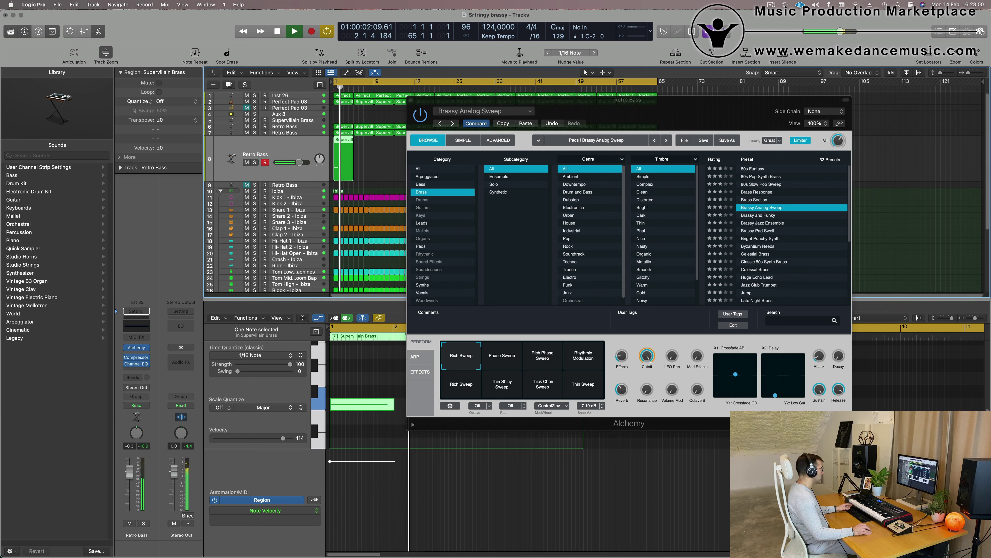
{"action": "key", "text": "space"}
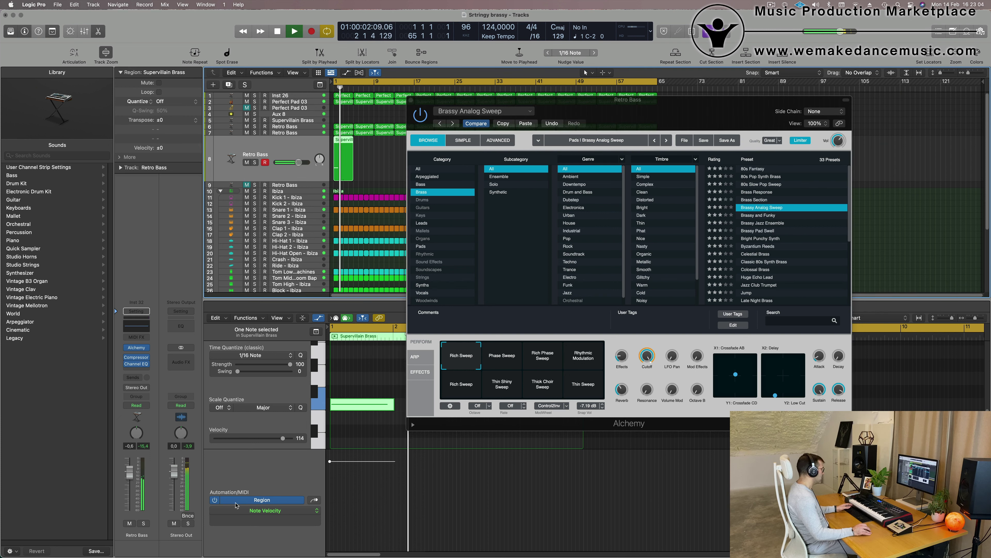
Step: Repeat the brass layer's region on track 8 until the copies fill the arrangement up to bar 65
{"action": "left_click_drag", "start_coordinate": [632, 118], "coordinate": [448, 292]}
{"action": "key", "text": "space"}
{"action": "left_click", "coordinate": [295, 176]}
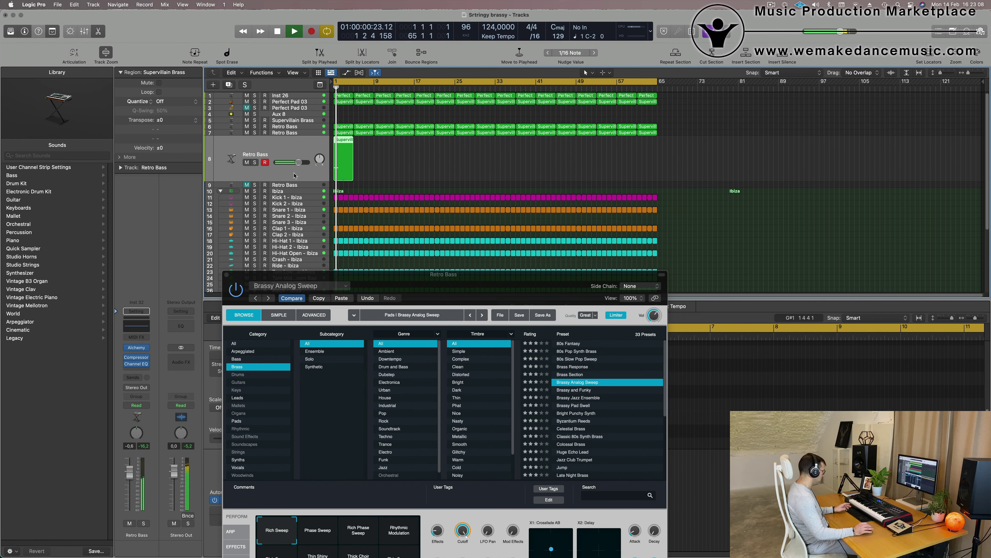
{"action": "key", "text": "super+r"}
{"action": "key", "text": "super+r"}
{"action": "key", "text": "super+r"}
{"action": "key", "text": "super+r"}
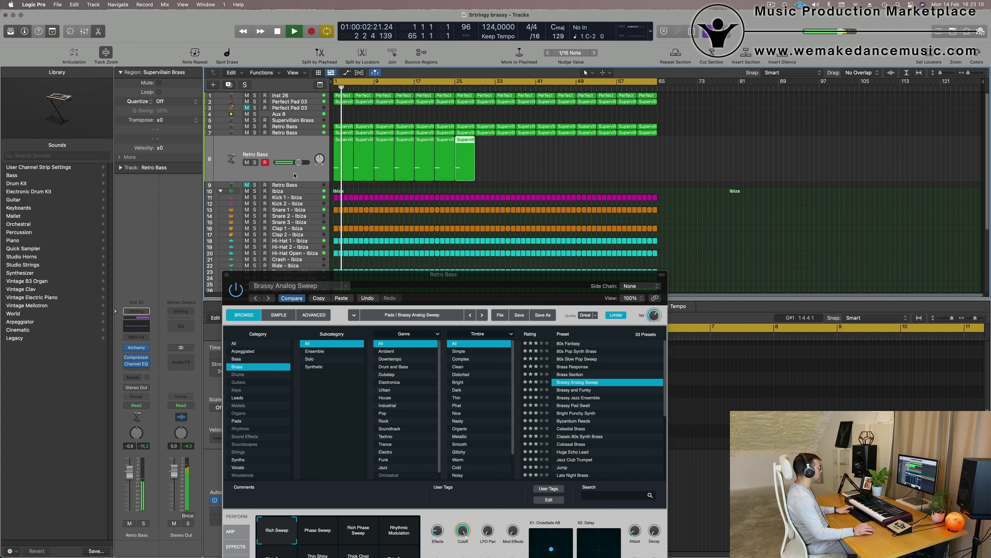
{"action": "key", "text": "super+r"}
{"action": "key", "text": "super+r"}
{"action": "key", "text": "super+r"}
{"action": "key", "text": "super+r"}
{"action": "key", "text": "super+r"}
{"action": "key", "text": "super+r"}
{"action": "key", "text": "super+r"}
{"action": "key", "text": "super+r"}
{"action": "key", "text": "super+r"}
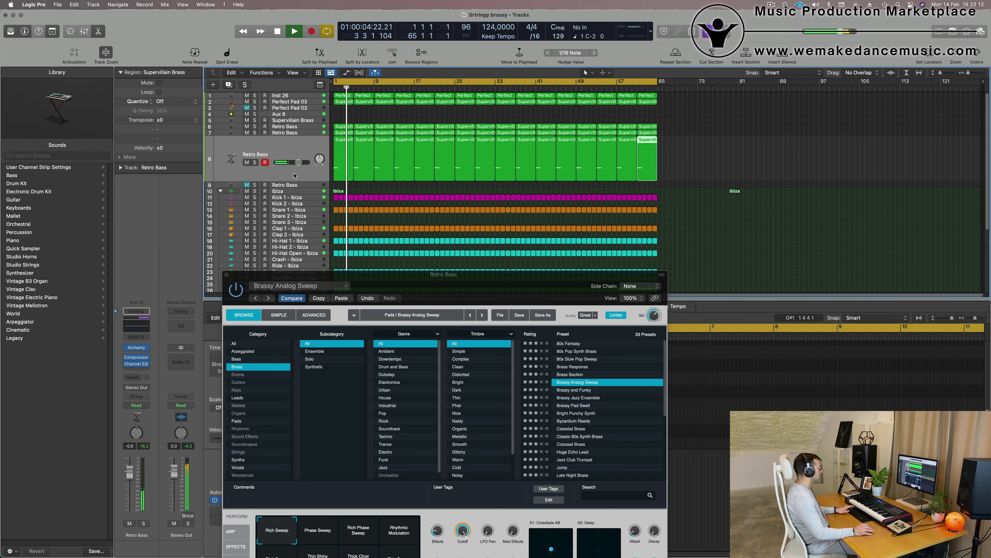
Step: Close the Alchemy plug-in window to uncover the arrangement
{"action": "scroll", "coordinate": [523, 203], "scroll_direction": "down", "scroll_amount": 3}
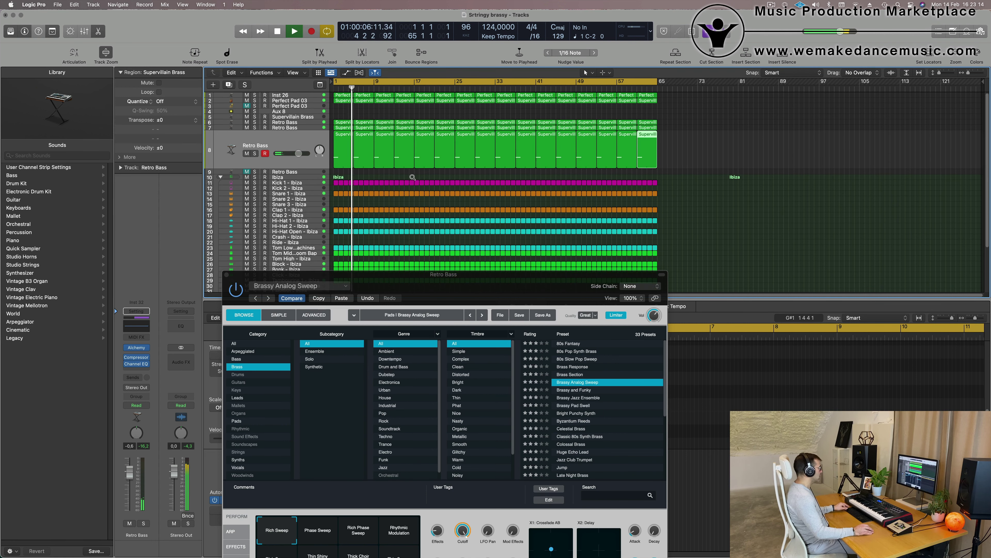
{"action": "scroll", "coordinate": [412, 177], "scroll_direction": "up", "scroll_amount": 1}
{"action": "left_click_drag", "start_coordinate": [270, 279], "coordinate": [241, 292]}
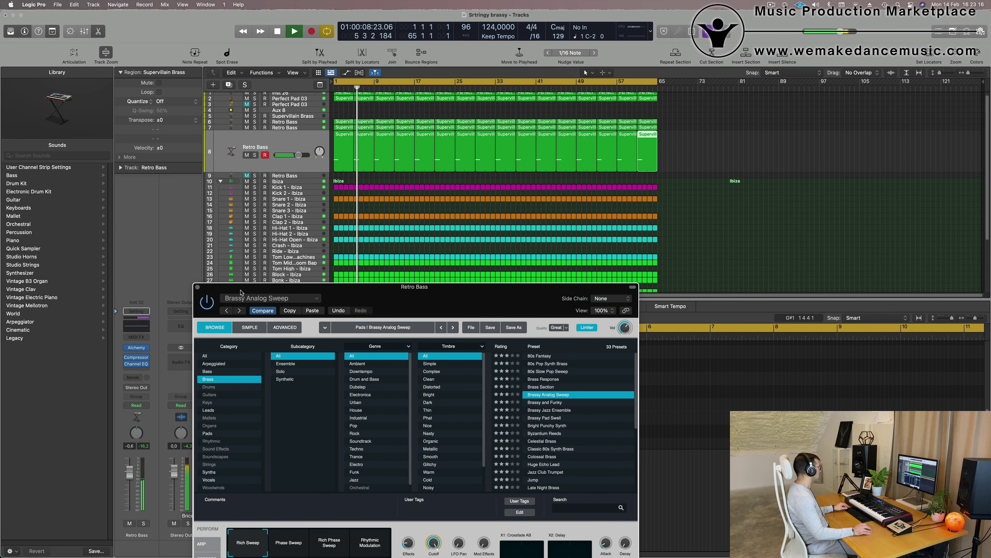
{"action": "left_click", "coordinate": [198, 288]}
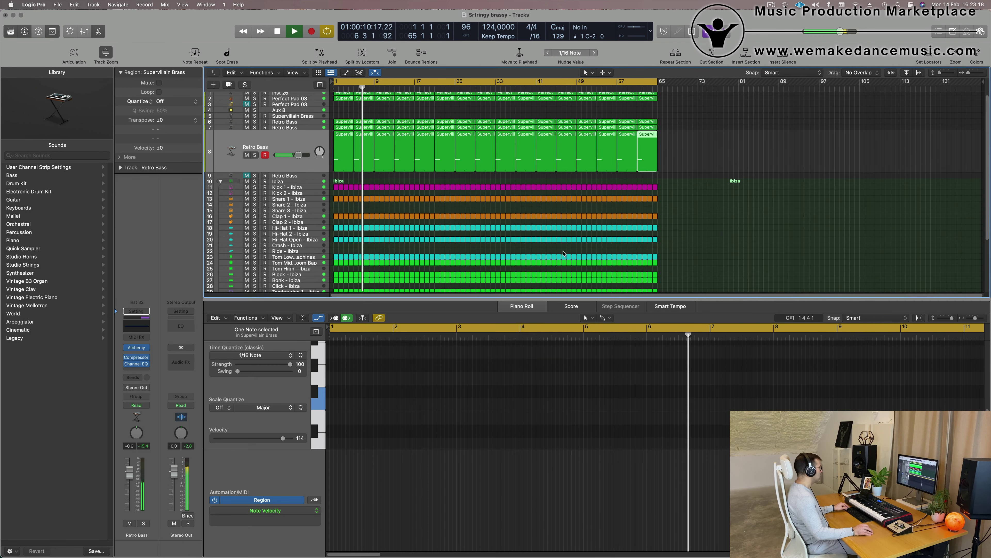
Step: Select all regions in the arrangement, then name and color them by their tracks
{"action": "scroll", "coordinate": [675, 229], "scroll_direction": "up", "scroll_amount": 1}
{"action": "scroll", "coordinate": [675, 229], "scroll_direction": "up", "scroll_amount": 2}
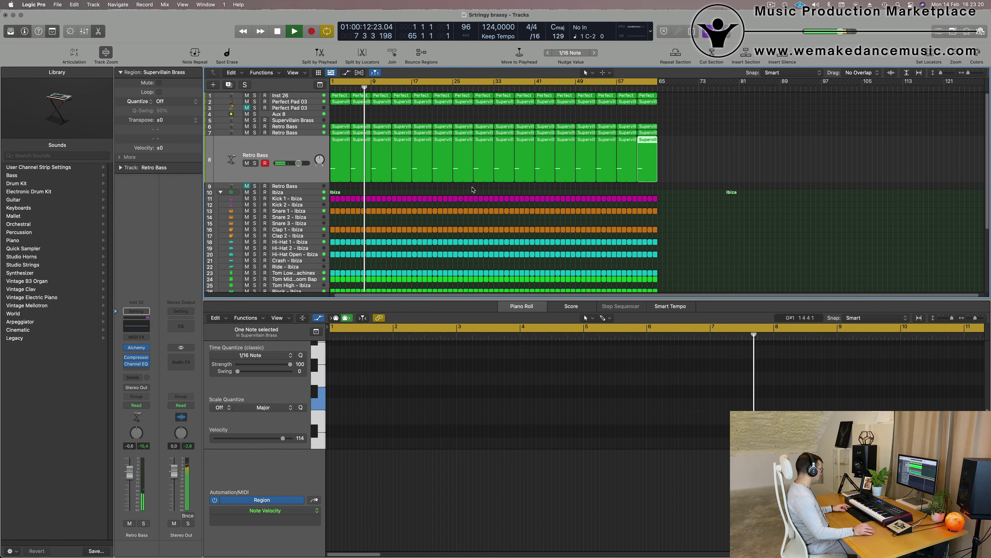
{"action": "key", "text": "super+a"}
{"action": "right_click", "coordinate": [488, 128]}
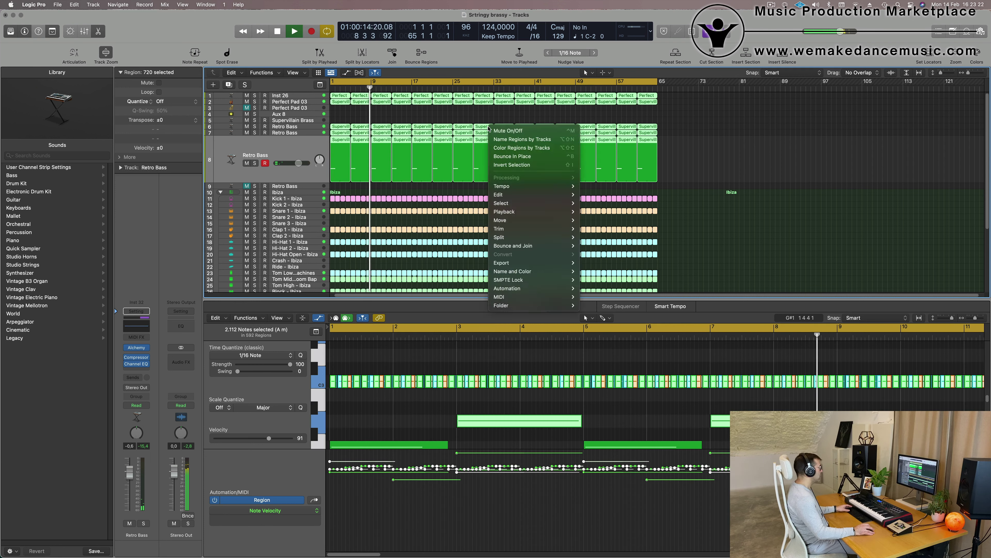
{"action": "left_click", "coordinate": [507, 139]}
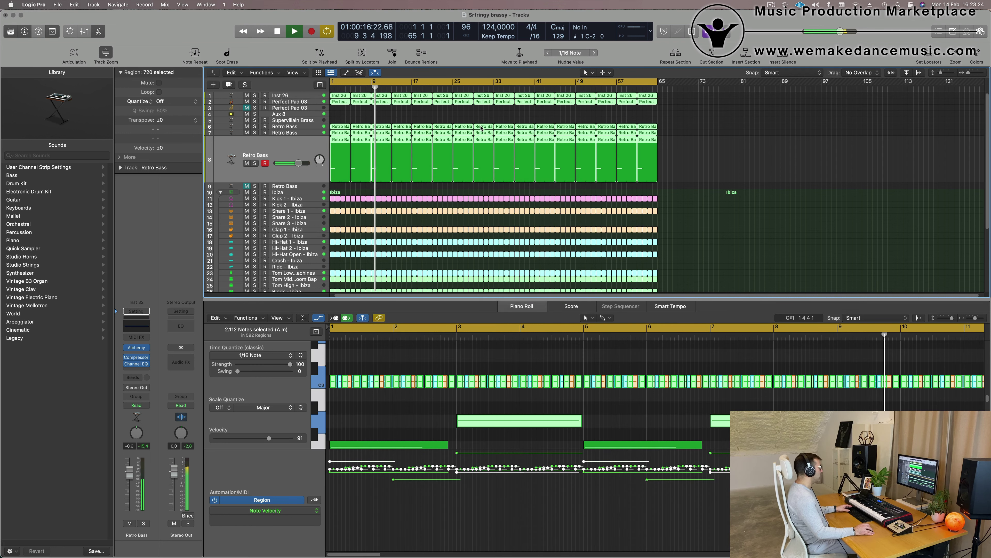
{"action": "right_click", "coordinate": [481, 128]}
{"action": "left_click", "coordinate": [503, 147]}
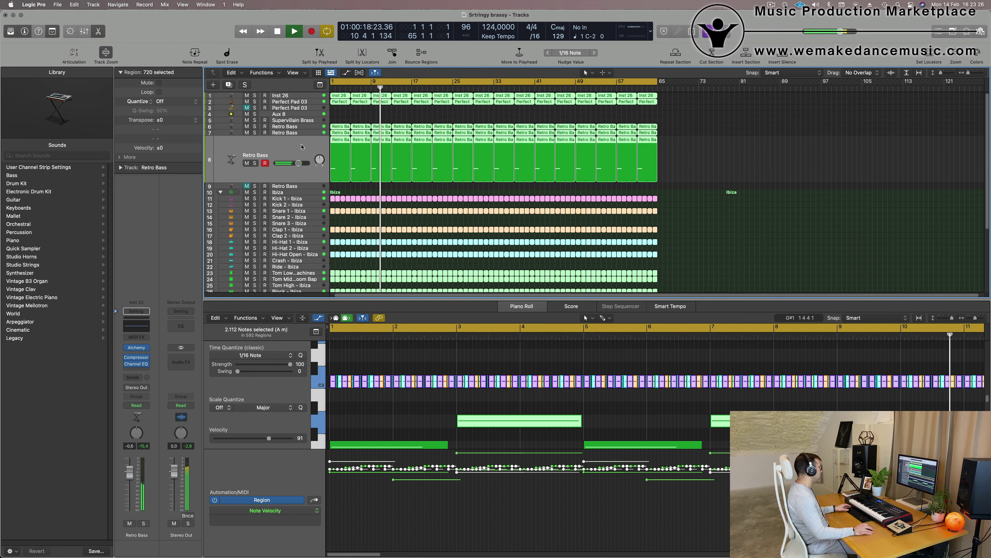
Step: Restart playback from the beginning and rename the Inst 26 track as Pad
{"action": "left_click", "coordinate": [290, 149]}
{"action": "key", "text": "Return"}
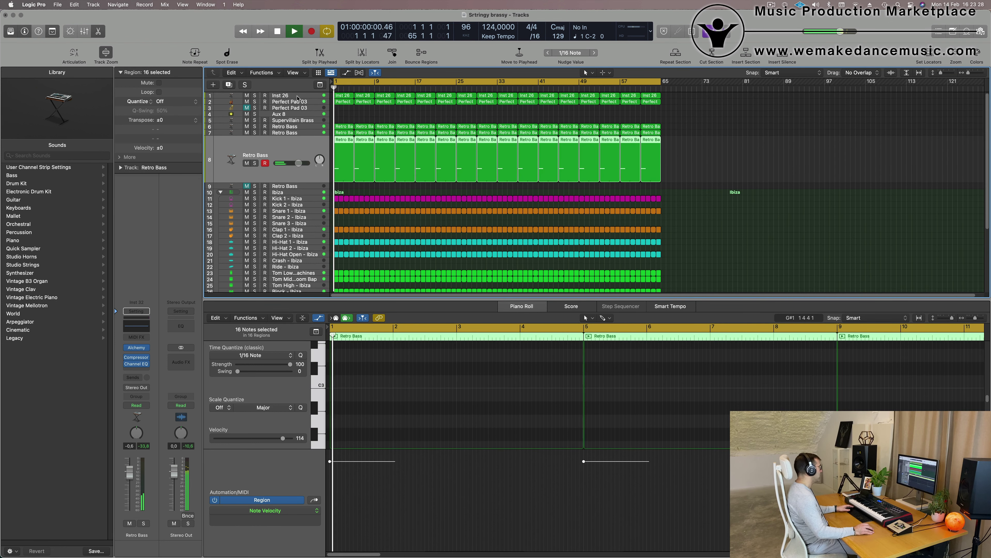
{"action": "left_click", "coordinate": [298, 97]}
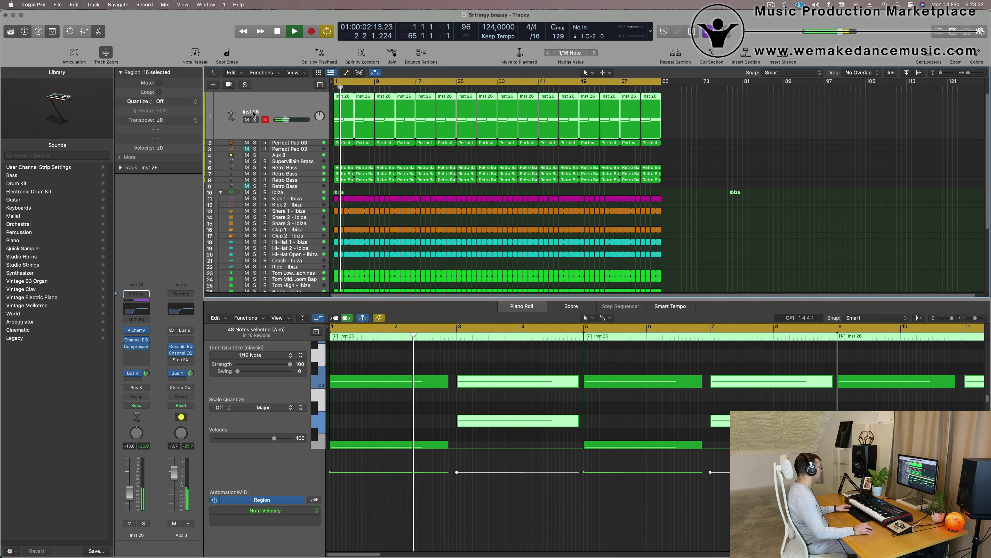
{"action": "double_click", "coordinate": [253, 113]}
{"action": "type", "text": "Pad"}
{"action": "key", "text": "Return"}
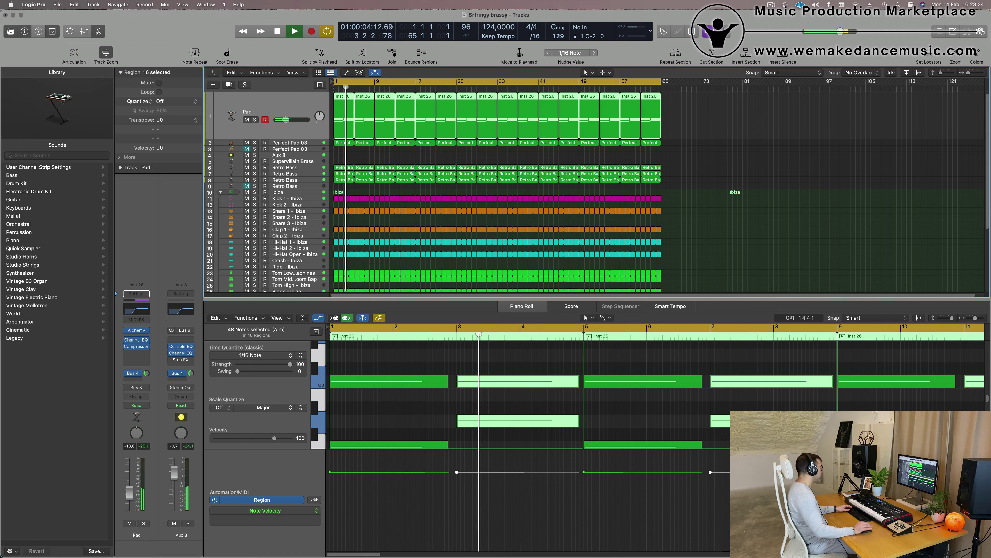
Step: Rename the Perfect Pad 03 track directly below the Pad track as Strings
{"action": "key", "text": "Down"}
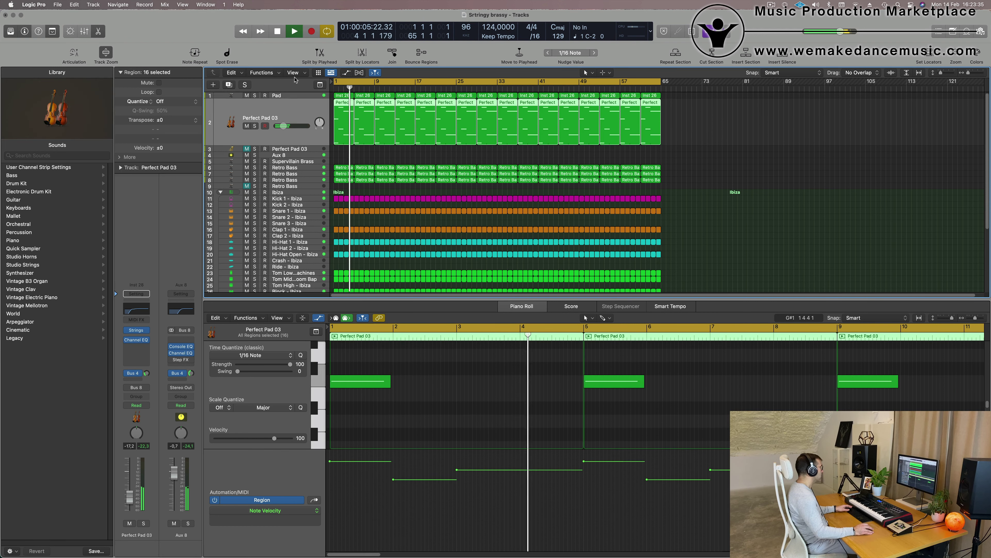
{"action": "double_click", "coordinate": [259, 117]}
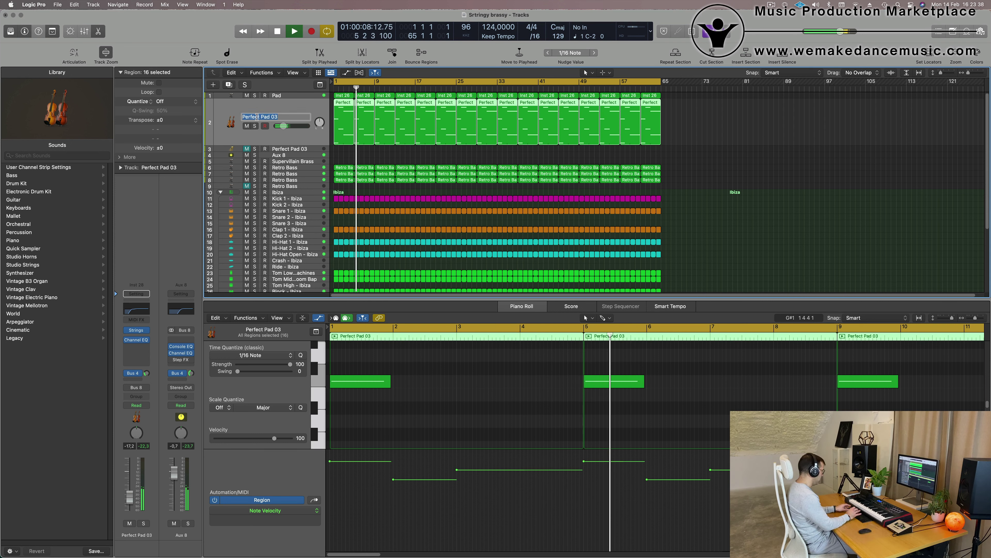
{"action": "type", "text": "Strings"}
{"action": "key", "text": "Return"}
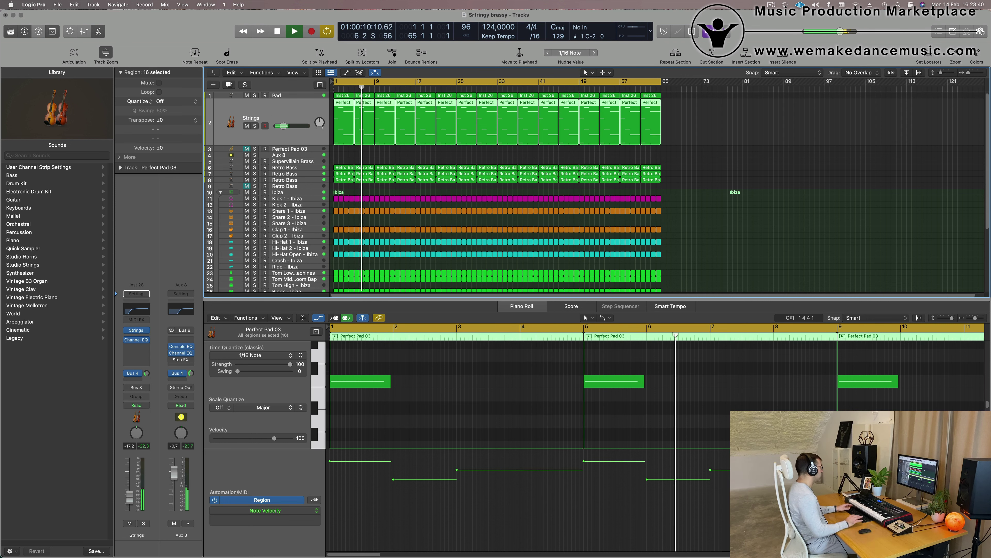
Step: Solo the Retro Bass track on row 6 to identify it, rename it as Arp and unsolo it
{"action": "left_click", "coordinate": [308, 167]}
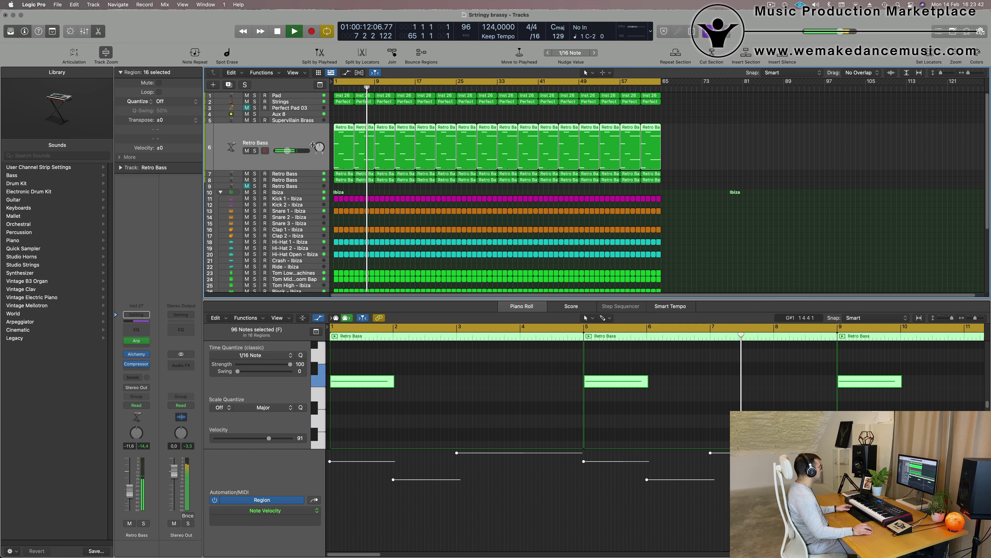
{"action": "left_click", "coordinate": [255, 152]}
{"action": "double_click", "coordinate": [256, 143]}
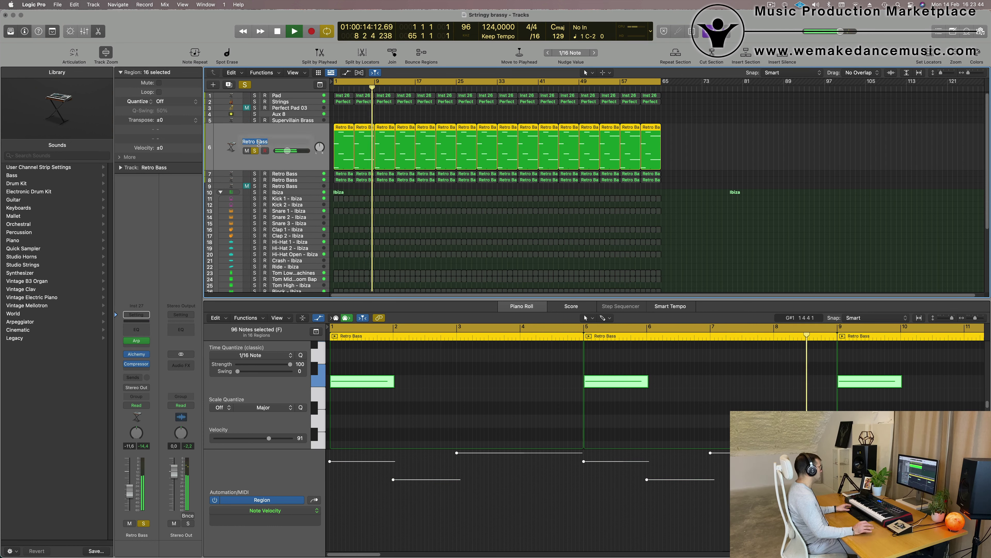
{"action": "type", "text": "Ar"}
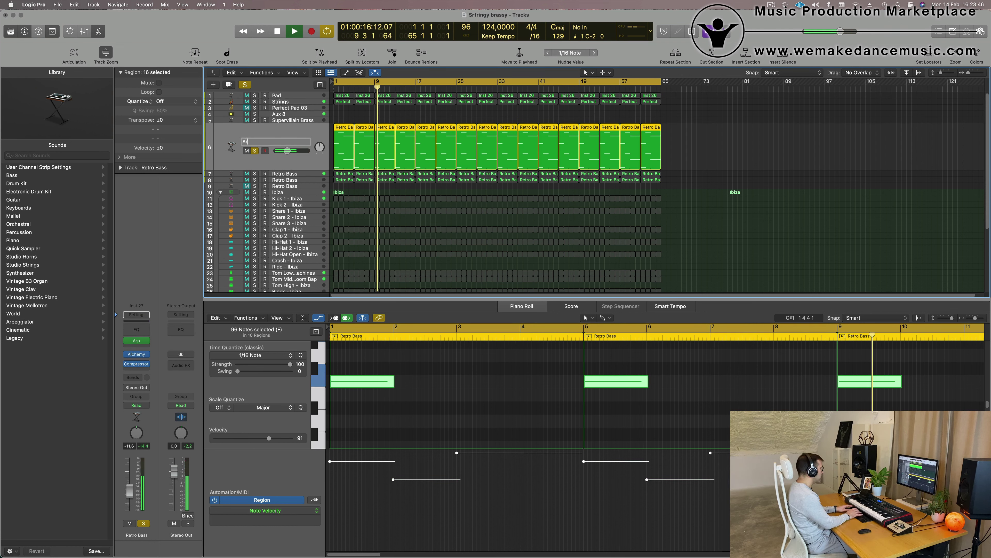
{"action": "type", "text": "p"}
{"action": "key", "text": "Return"}
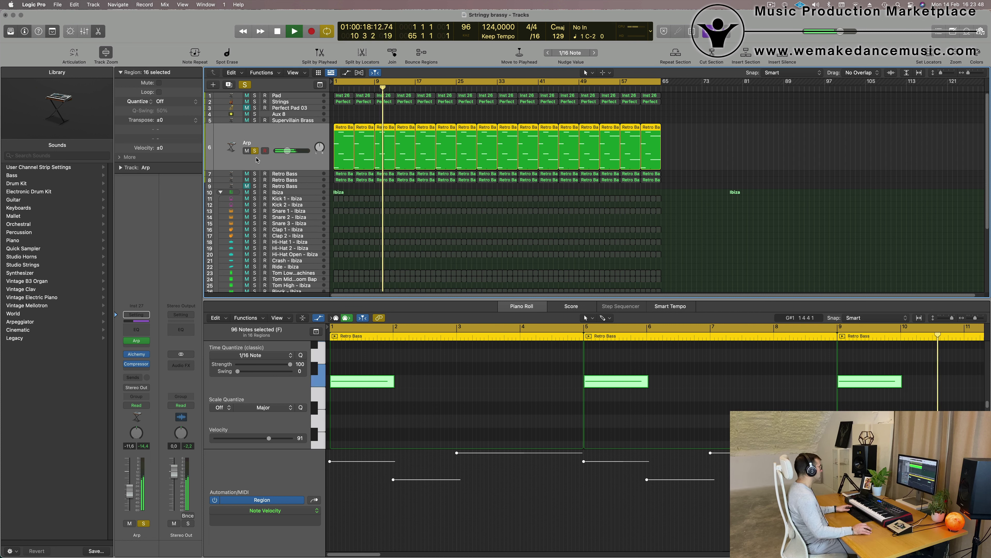
{"action": "left_click", "coordinate": [254, 151]}
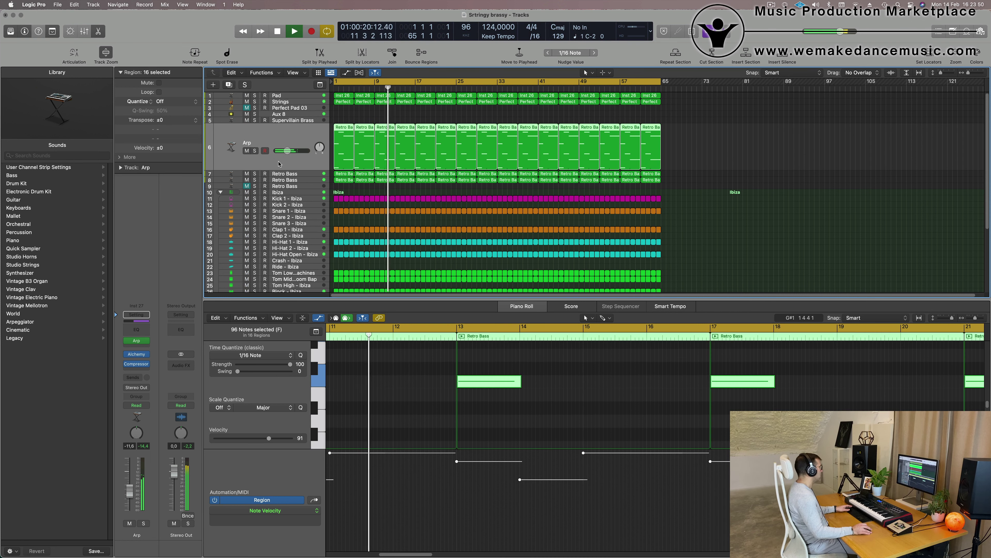
Step: Solo the Retro Bass track on row 7 to identify it, rename it as Chunky moog bass and unsolo it
{"action": "left_click", "coordinate": [255, 174]}
{"action": "left_click", "coordinate": [303, 173]}
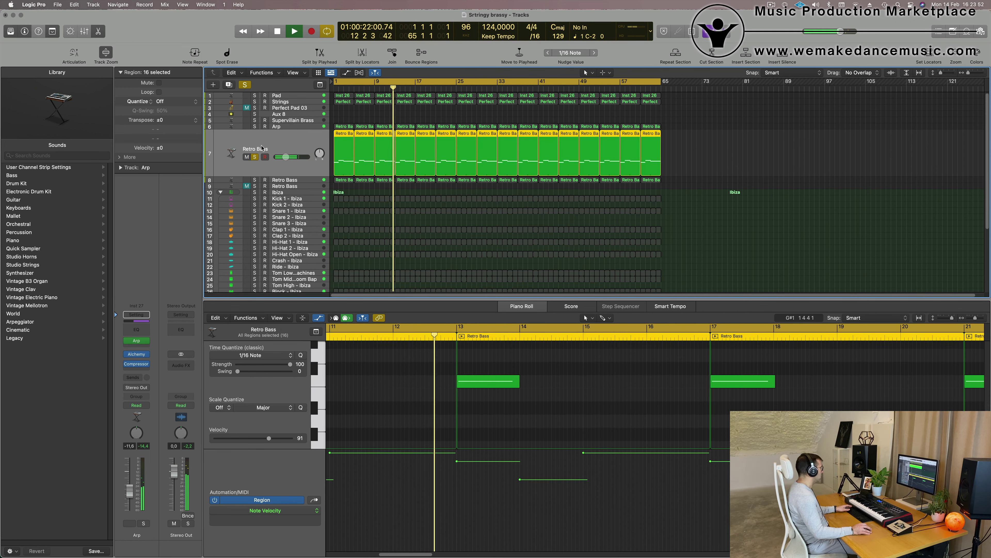
{"action": "double_click", "coordinate": [256, 148]}
{"action": "type", "text": "Ch"}
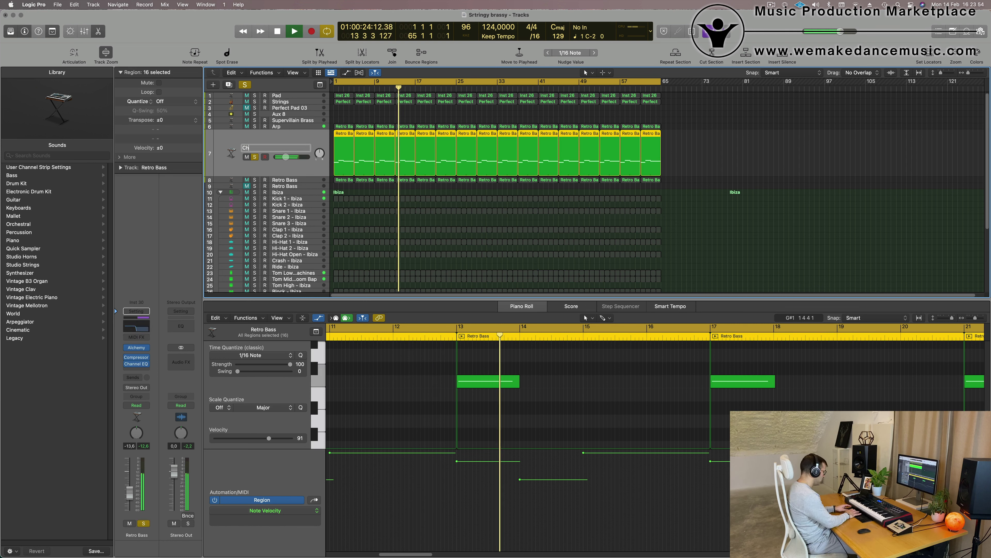
{"action": "type", "text": "u"}
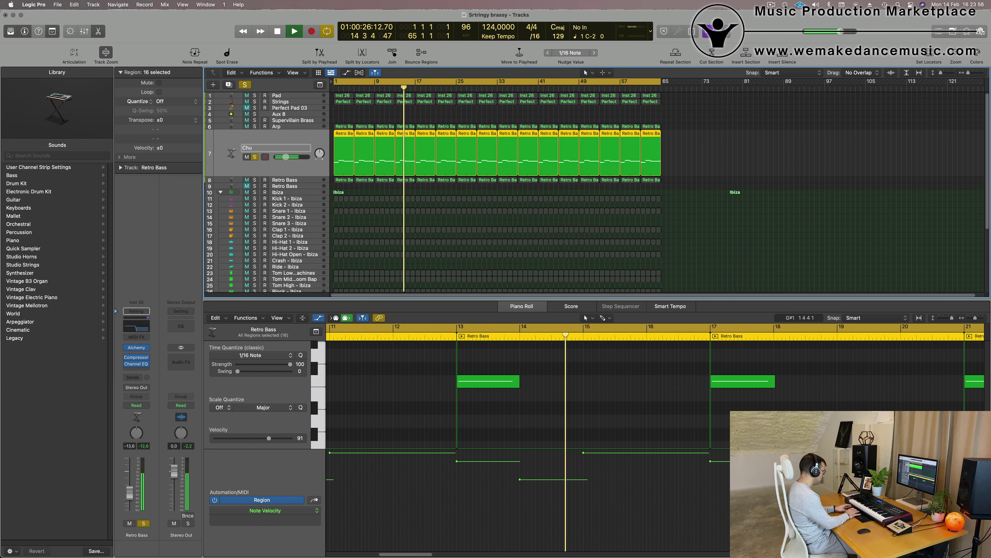
{"action": "type", "text": "nky moo"}
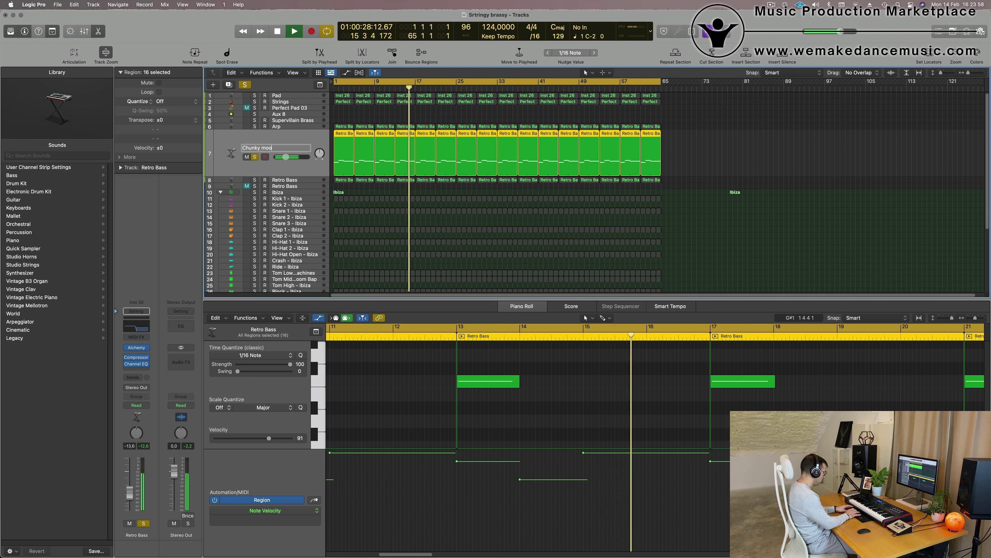
{"action": "type", "text": "g bass"}
{"action": "key", "text": "Return"}
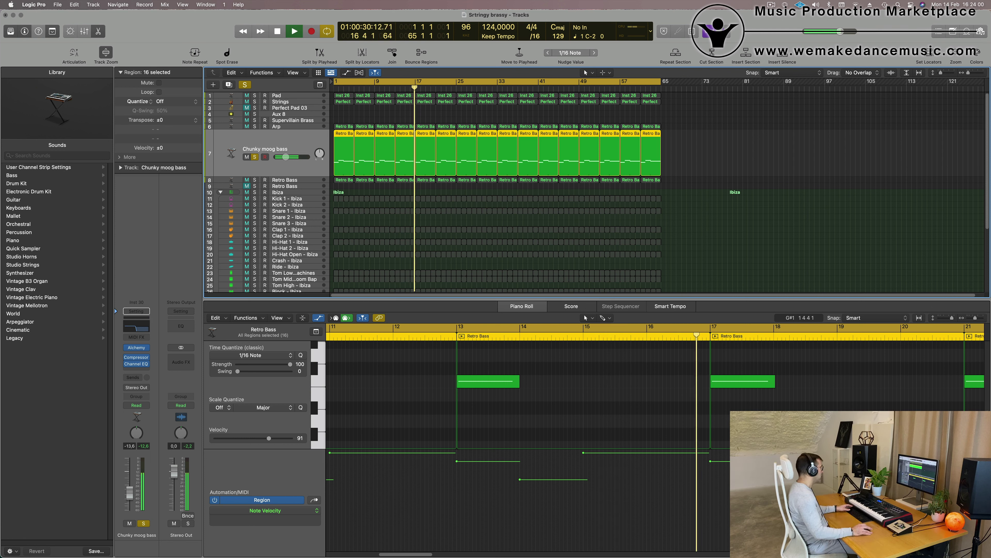
{"action": "left_click", "coordinate": [255, 157]}
Step: Audition the Retro Bass track on row 8 in solo, unsolo it and rename it as Brass Add
{"action": "key", "text": "space"}
{"action": "key", "text": "space"}
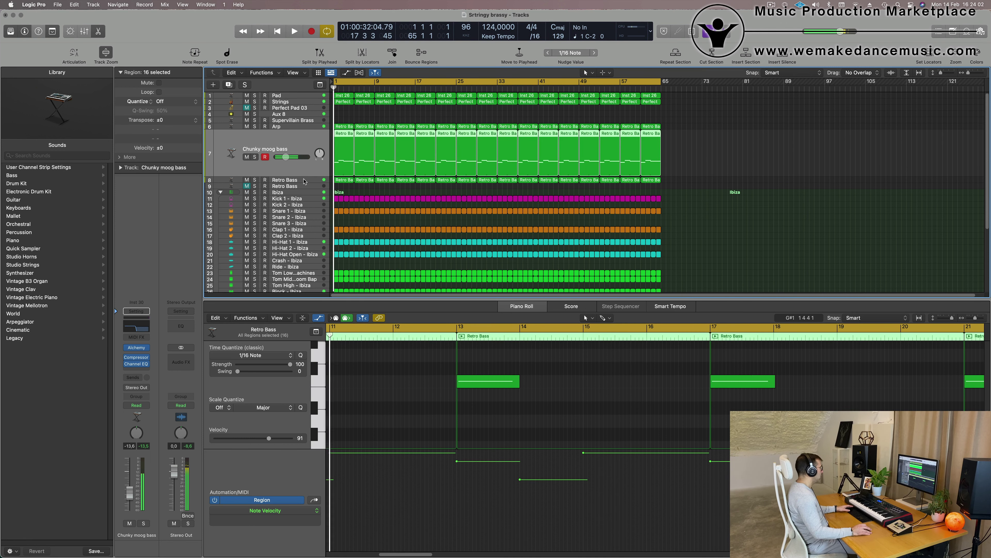
{"action": "left_click", "coordinate": [243, 180]}
{"action": "key", "text": "space"}
{"action": "key", "text": "space"}
{"action": "left_click", "coordinate": [255, 163]}
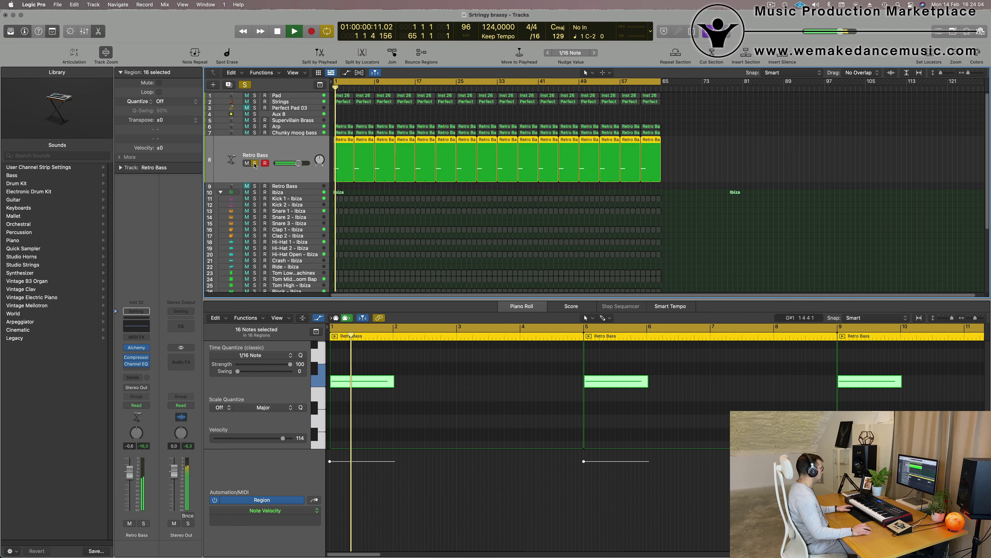
{"action": "left_click", "coordinate": [254, 163]}
{"action": "key", "text": "space"}
{"action": "double_click", "coordinate": [258, 154]}
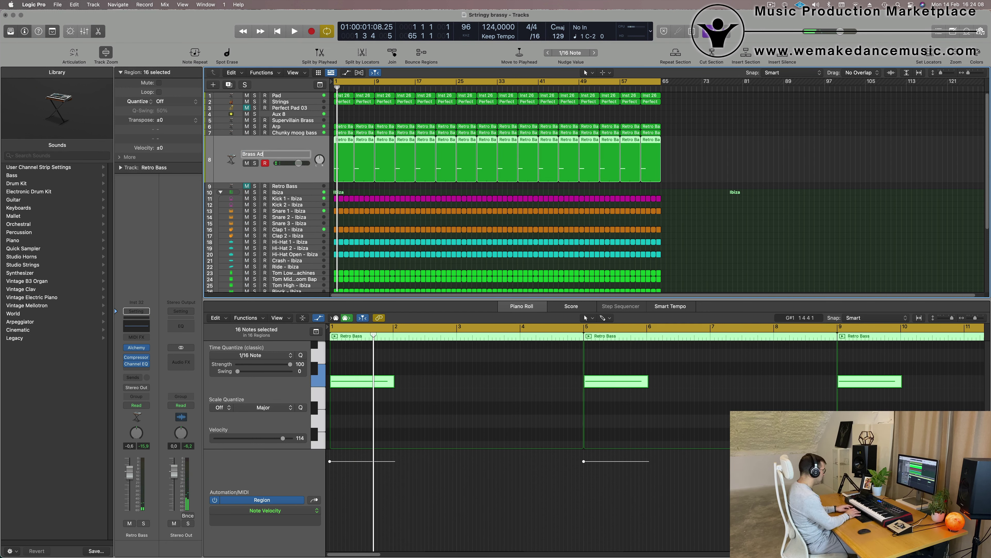
{"action": "type", "text": "Brass Add"}
{"action": "key", "text": "Return"}
Step: Enable the low-cut band in the Brass Add track's Channel EQ and set its cutoff to about 103 Hz during playback
{"action": "key", "text": "space"}
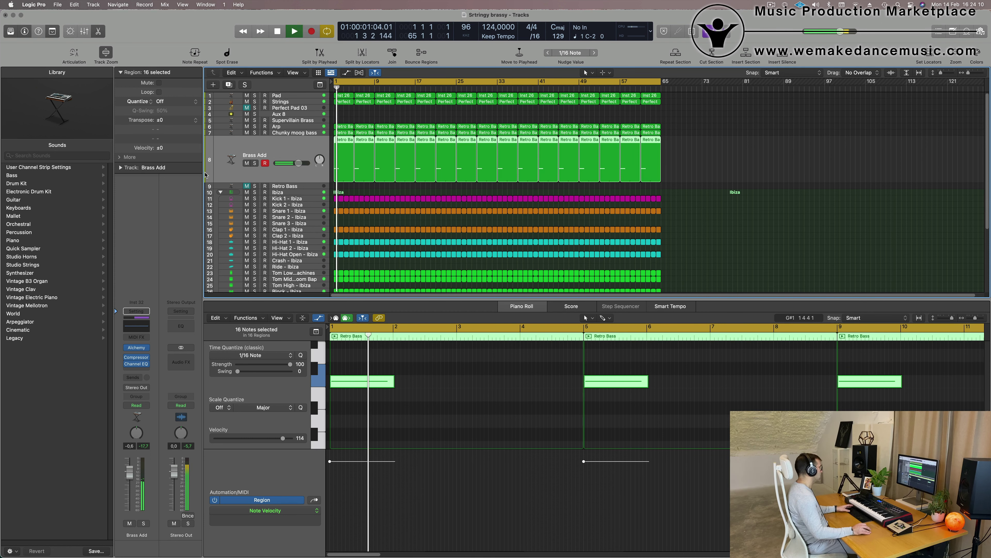
{"action": "key", "text": "space"}
{"action": "left_click", "coordinate": [136, 326]}
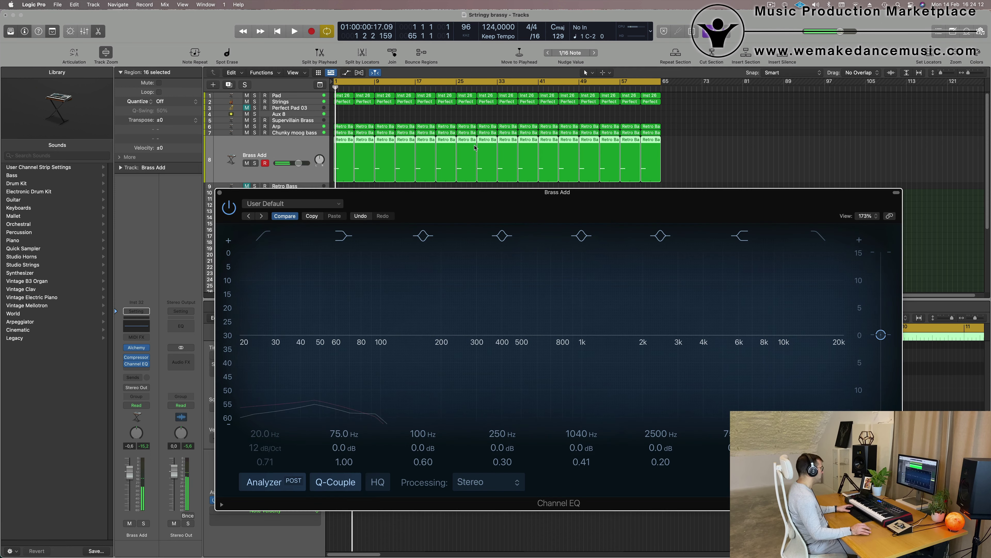
{"action": "left_click", "coordinate": [264, 236]}
{"action": "left_click_drag", "start_coordinate": [291, 309], "coordinate": [419, 285]}
{"action": "key", "text": "space"}
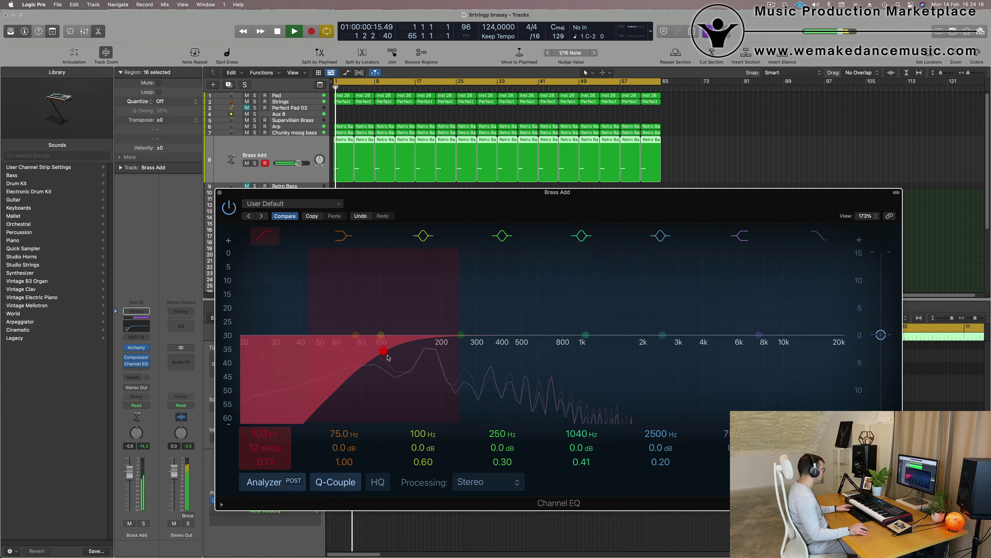
Step: Raise the Brass Add low-cut cutoff to 150 Hz in the Channel EQ and move the EQ window off the channel strip
{"action": "left_click_drag", "start_coordinate": [383, 351], "coordinate": [421, 353]}
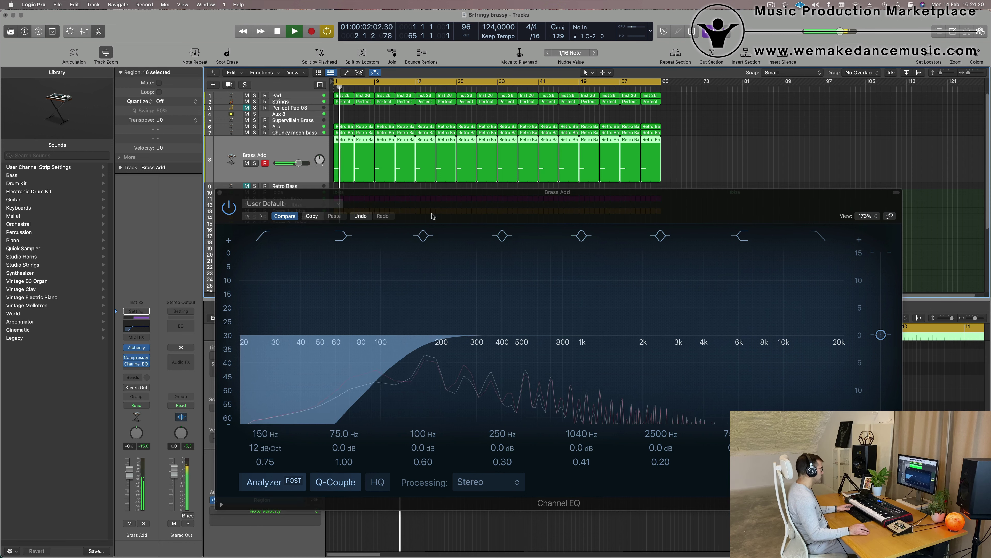
{"action": "left_click_drag", "start_coordinate": [479, 196], "coordinate": [850, 67]}
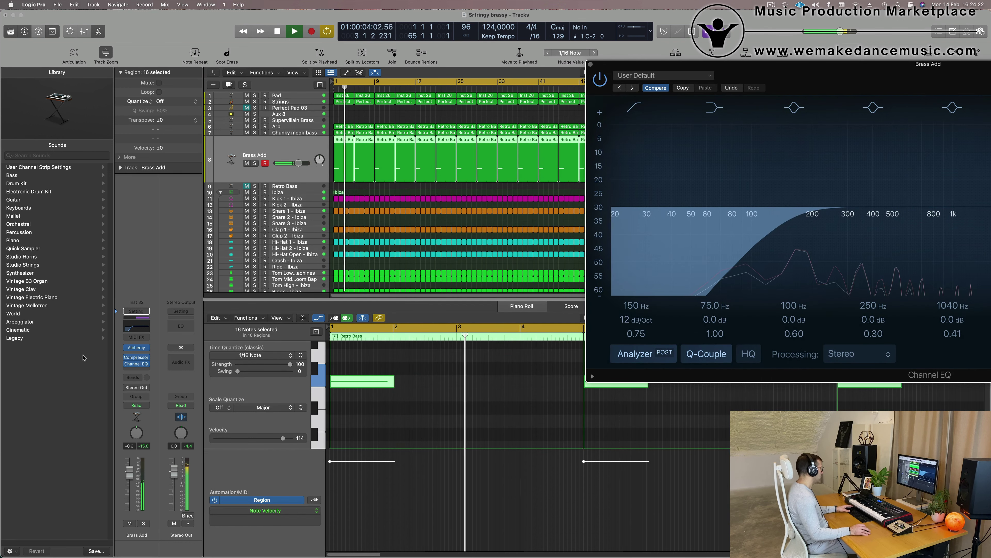
Step: Add a send from Brass Add to Bus 4 (Aux 4) and raise its level to about -9 dB
{"action": "left_click", "coordinate": [133, 377]}
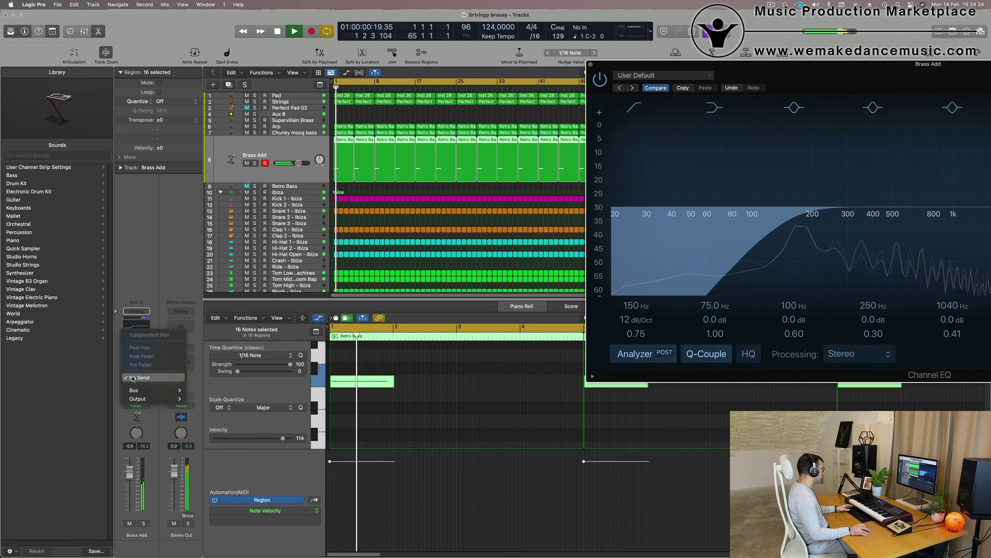
{"action": "mouse_move", "coordinate": [137, 390]}
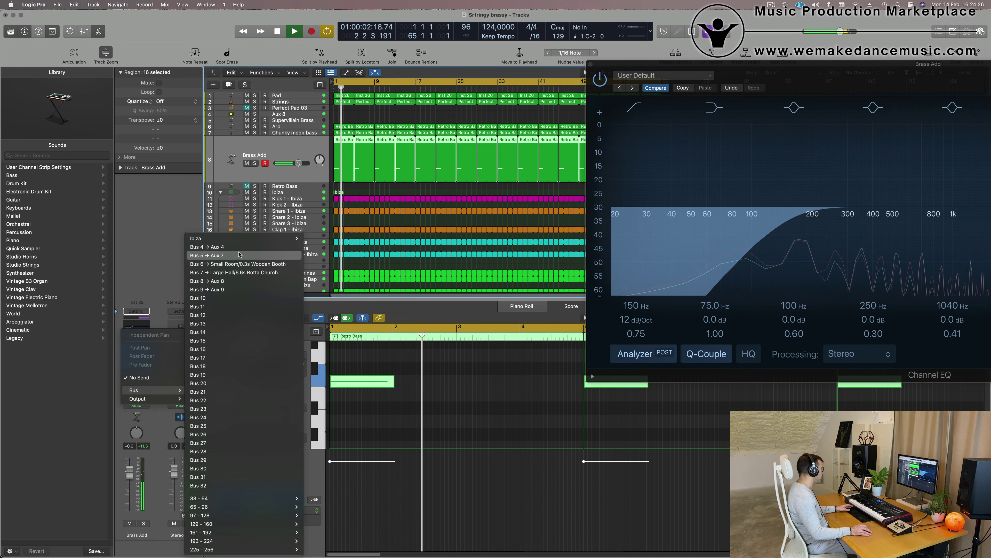
{"action": "left_click", "coordinate": [218, 247]}
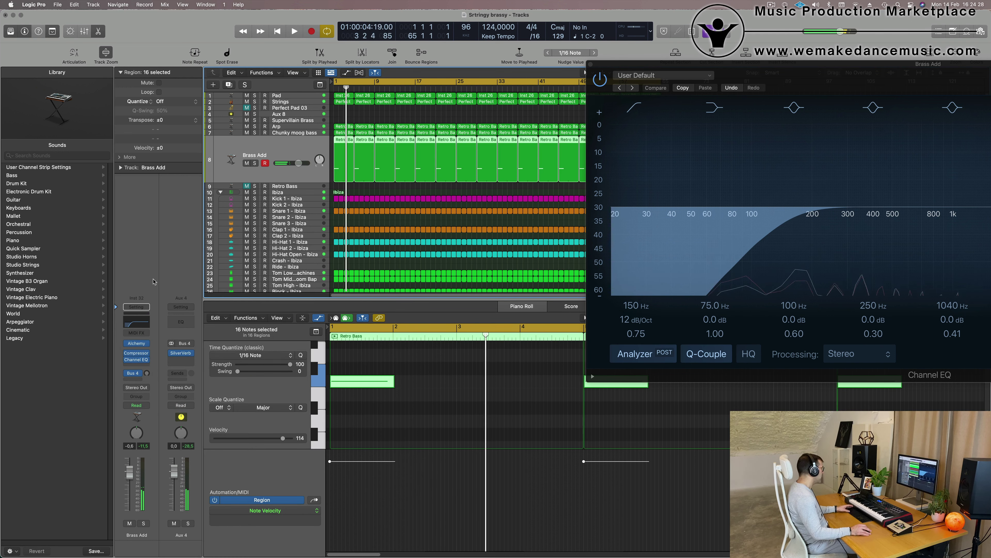
{"action": "left_click_drag", "start_coordinate": [147, 373], "coordinate": [146, 368]}
{"action": "key", "text": "Return"}
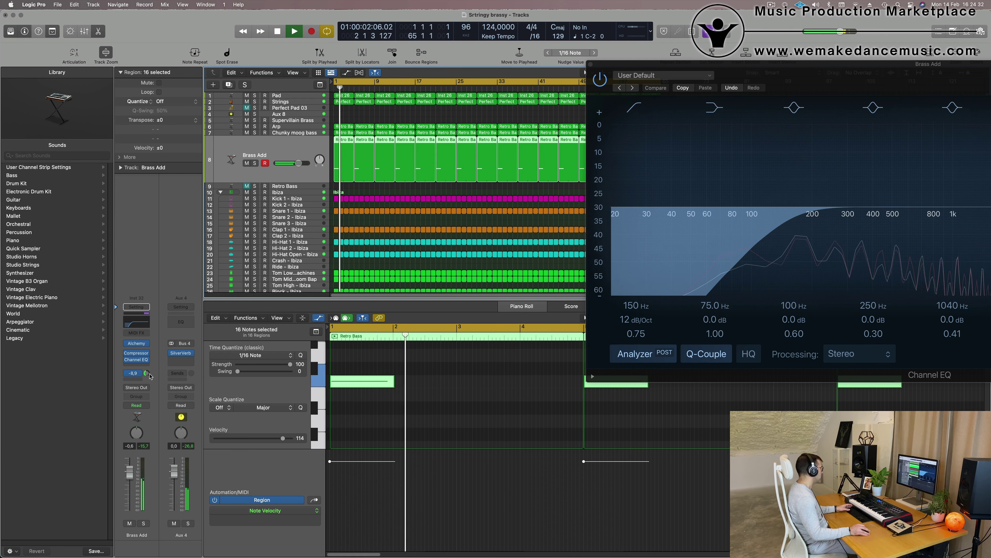
Step: Set the Brass Add low-cut cutoff to 166 Hz, close the EQ and lower the track's volume to -3.2 dB
{"action": "left_click_drag", "start_coordinate": [798, 77], "coordinate": [285, 207]}
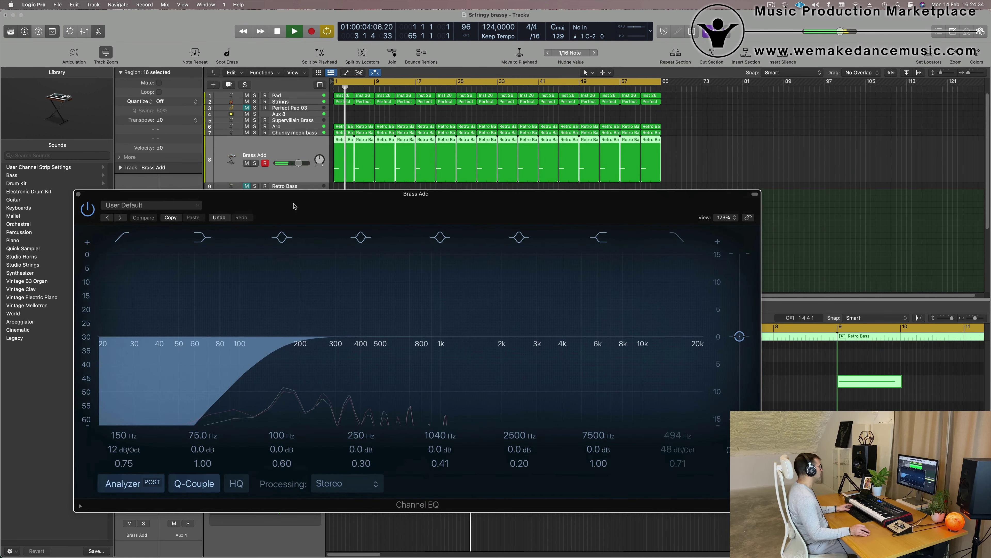
{"action": "left_click_drag", "start_coordinate": [276, 360], "coordinate": [284, 360]}
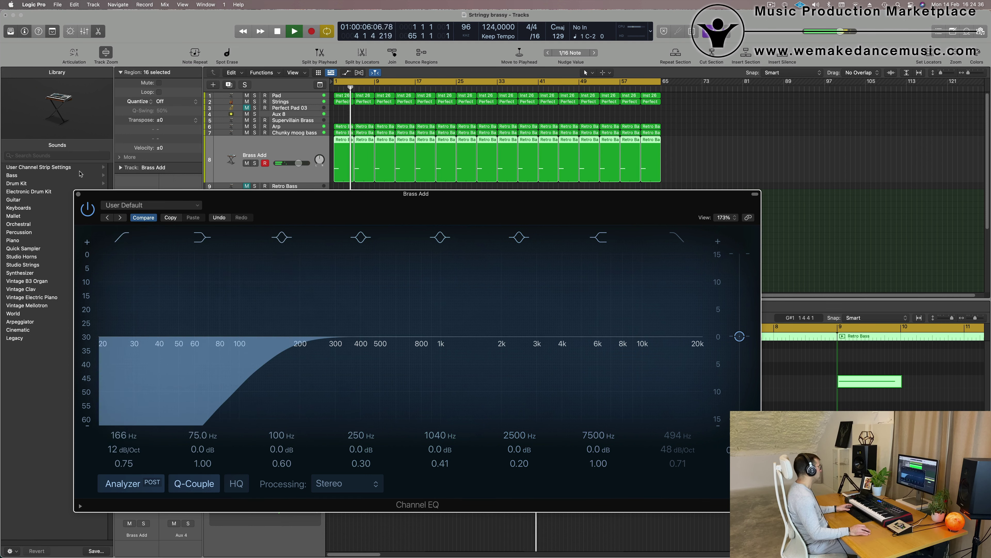
{"action": "left_click", "coordinate": [78, 194]}
{"action": "scroll", "coordinate": [449, 201], "scroll_direction": "right", "scroll_amount": 3}
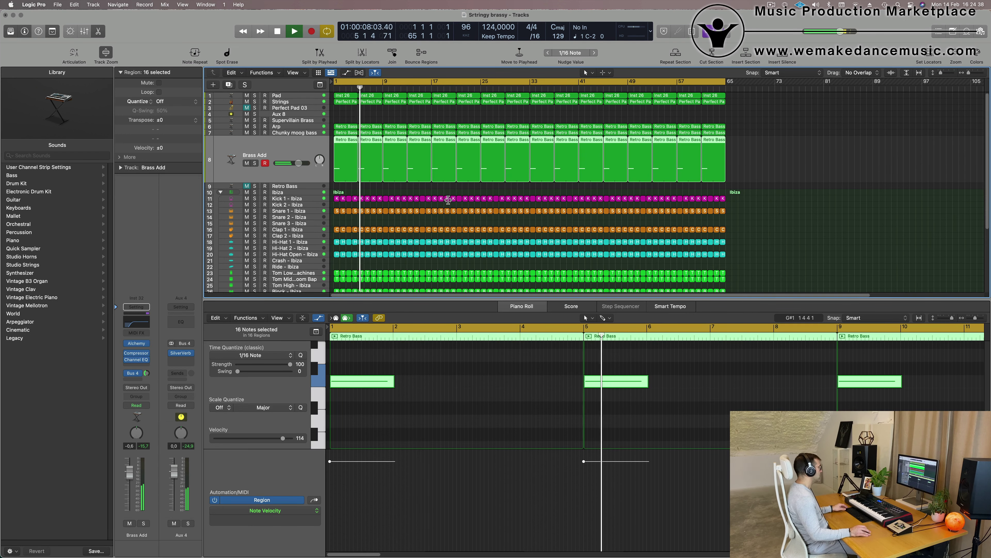
{"action": "scroll", "coordinate": [360, 200], "scroll_direction": "up", "scroll_amount": 1}
{"action": "scroll", "coordinate": [360, 200], "scroll_direction": "down", "scroll_amount": 1}
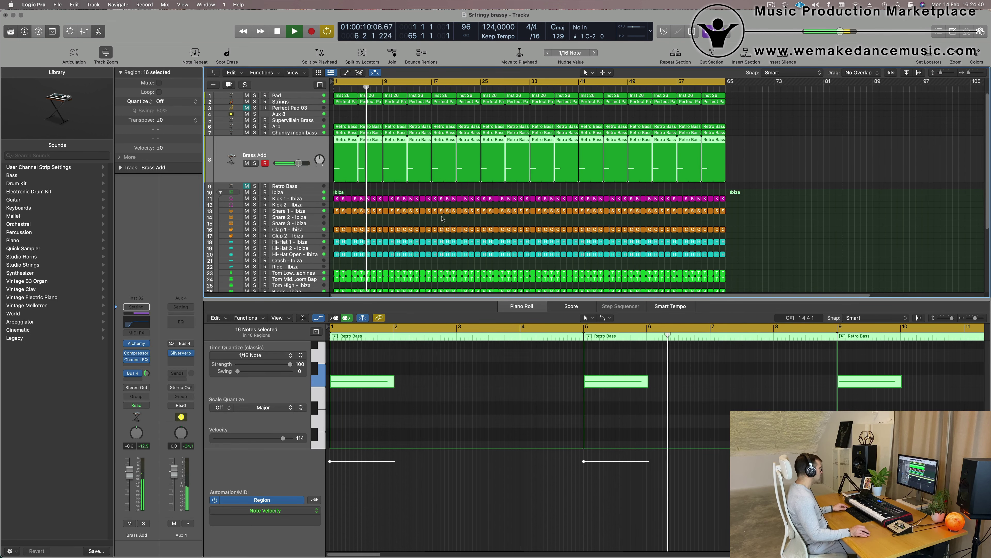
{"action": "scroll", "coordinate": [331, 184], "scroll_direction": "right", "scroll_amount": 2}
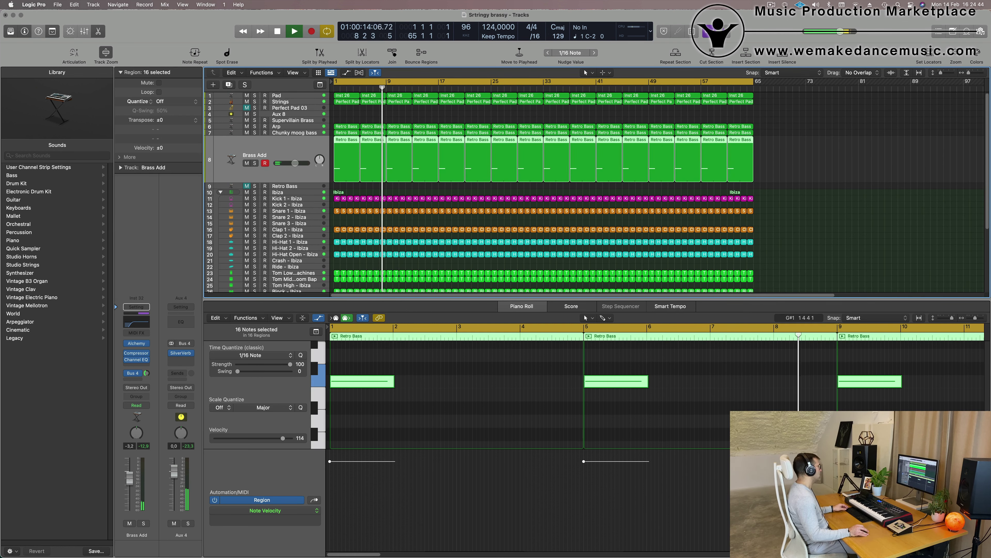
Step: Show the secondary ruler with time positions above the arrangement
{"action": "key", "text": "super+Left"}
{"action": "key", "text": "super+Left"}
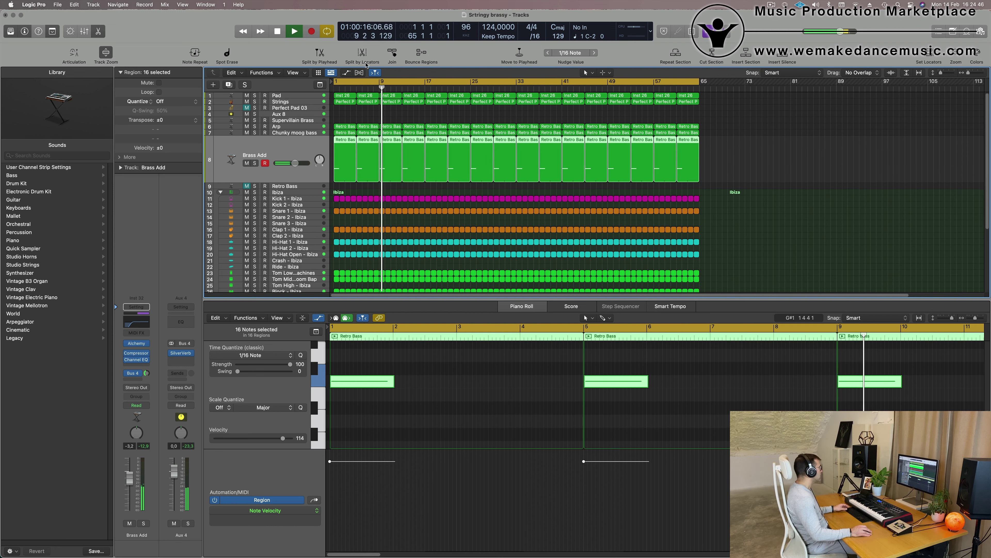
{"action": "left_click", "coordinate": [294, 72]}
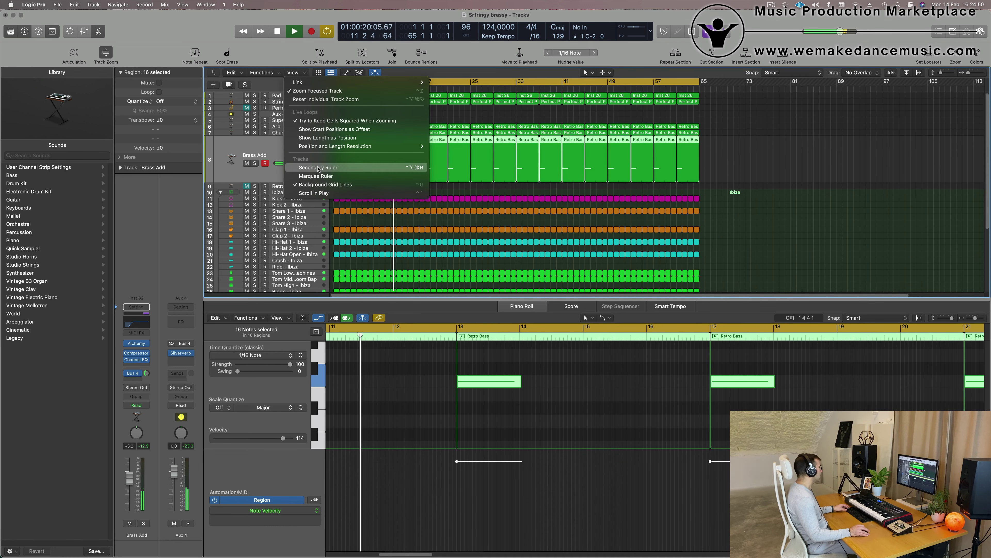
{"action": "left_click", "coordinate": [318, 167]}
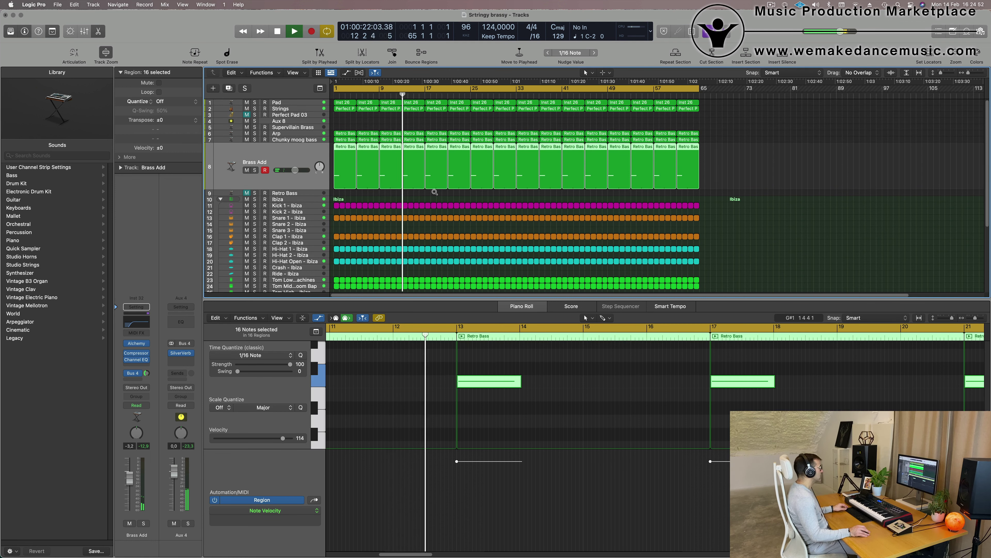
Step: Pull the project end marker back to bar 66, just past the last regions
{"action": "key", "text": "super+Right"}
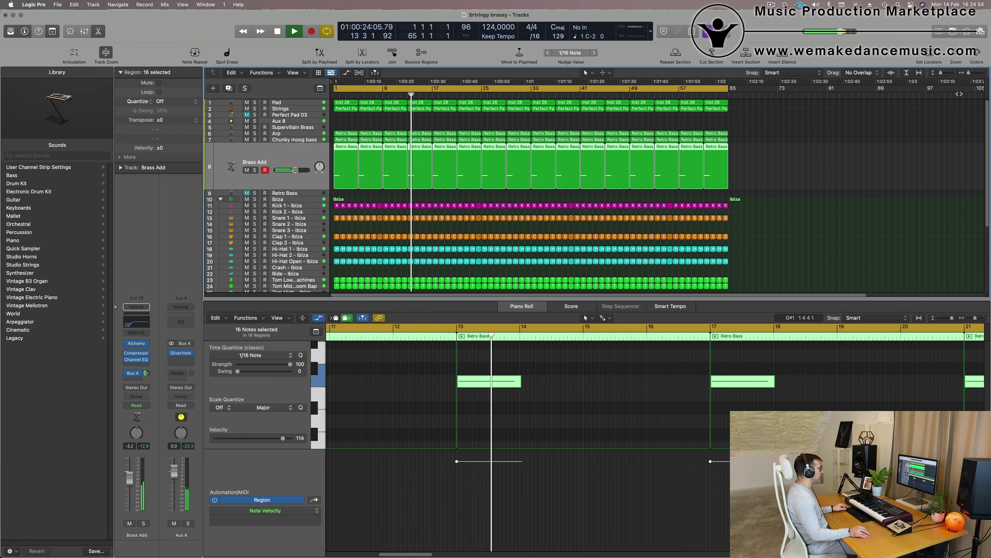
{"action": "key", "text": "super+Left"}
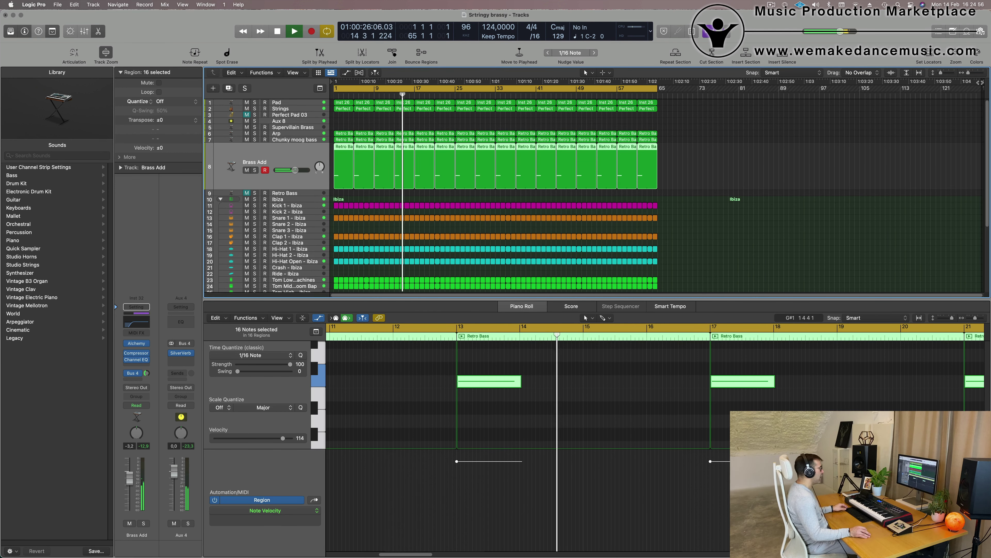
{"action": "left_click_drag", "start_coordinate": [916, 95], "coordinate": [726, 100]}
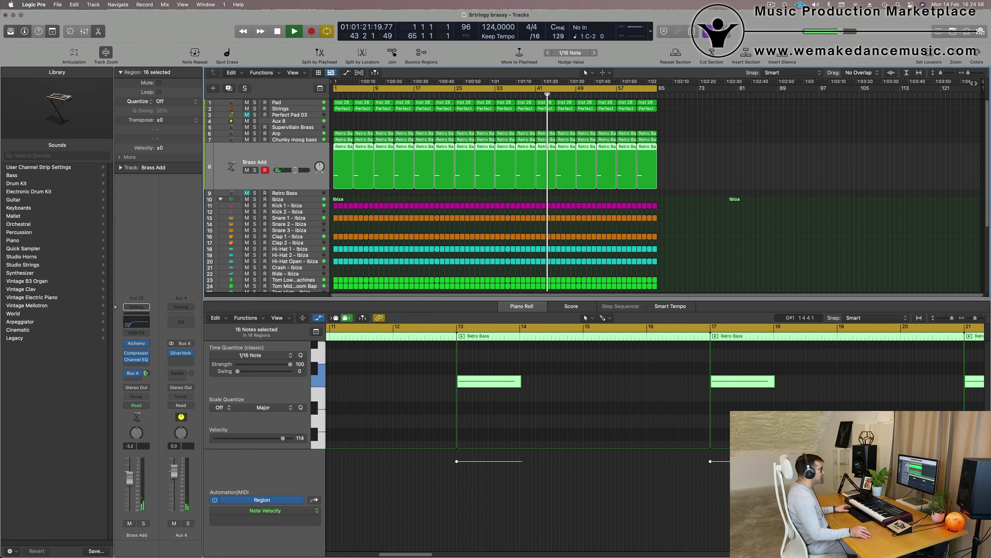
{"action": "left_click_drag", "start_coordinate": [981, 81], "coordinate": [667, 82]}
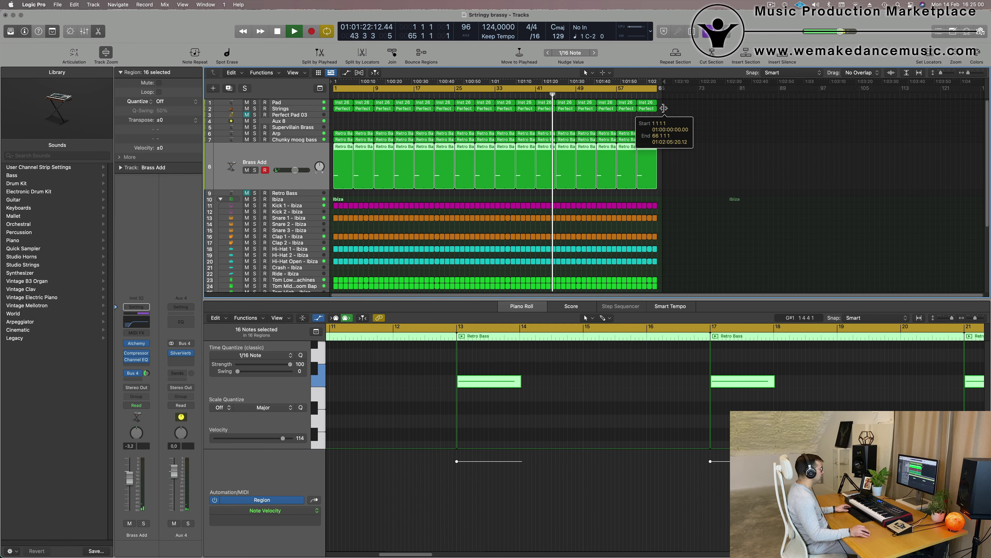
Step: Play the arrangement from the beginning
{"action": "key", "text": "space"}
{"action": "key", "text": "Return"}
{"action": "key", "text": "space"}
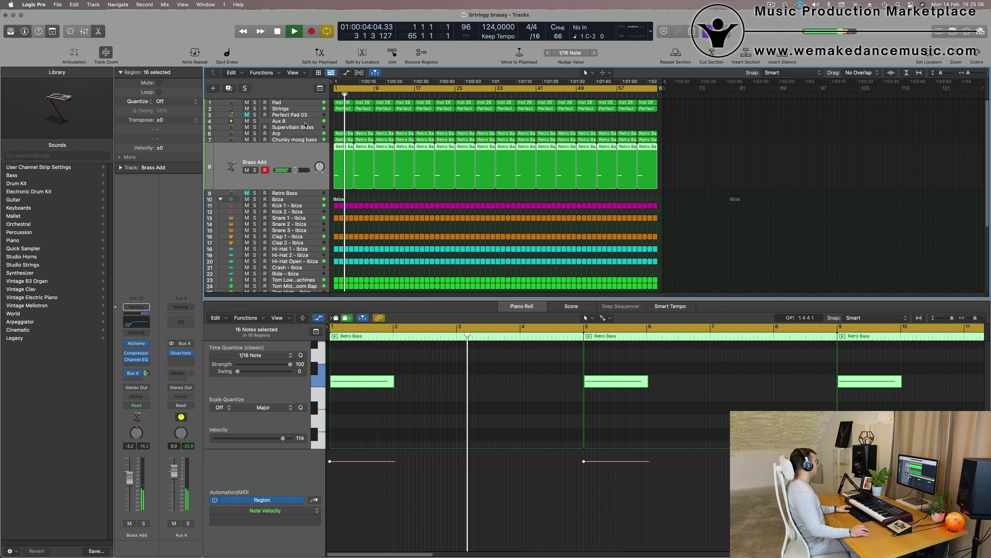
{"action": "key", "text": "Return"}
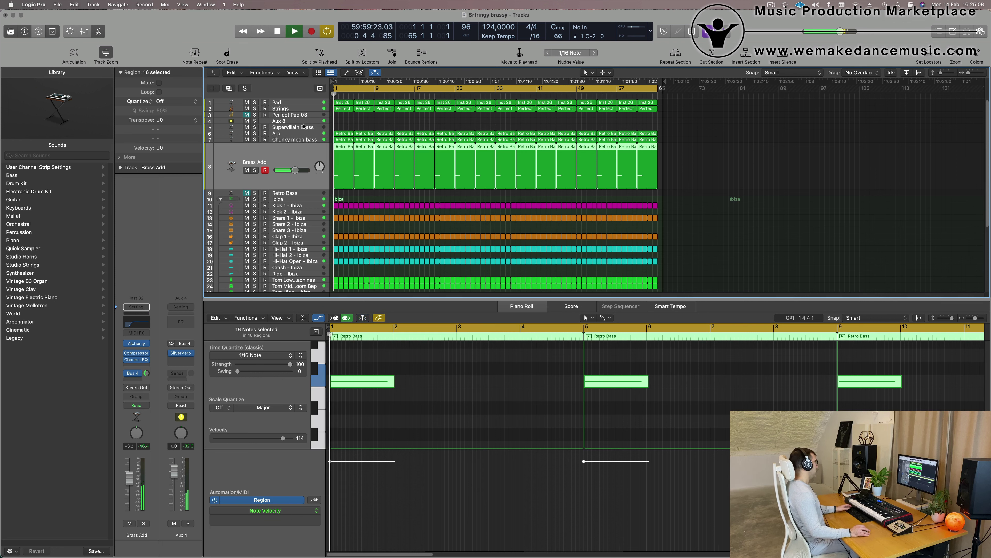
Step: Copy all the Strings regions onto the Perfect Pad 03 track at the same bar positions
{"action": "left_click", "coordinate": [343, 109]}
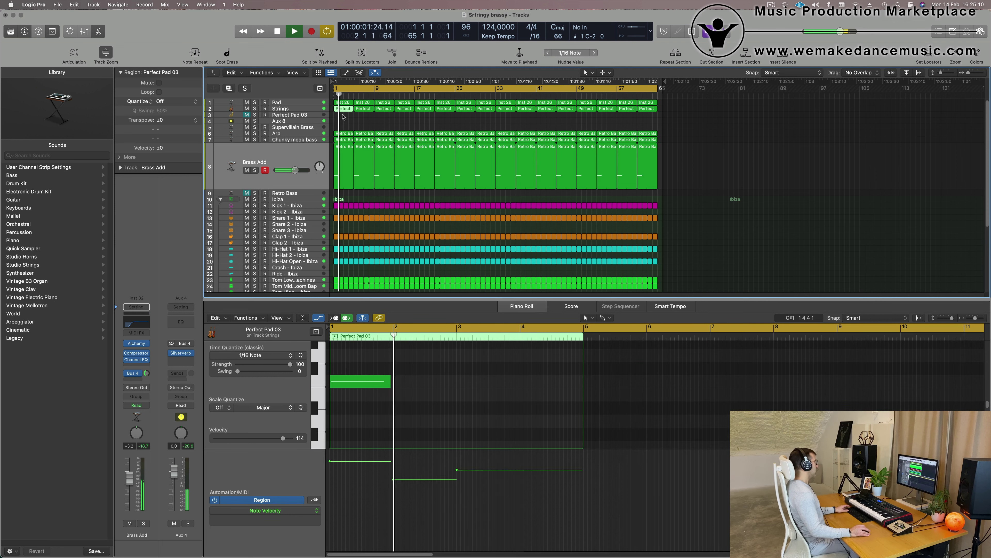
{"action": "left_click_drag", "start_coordinate": [343, 116], "coordinate": [655, 108]}
{"action": "key", "text": "space"}
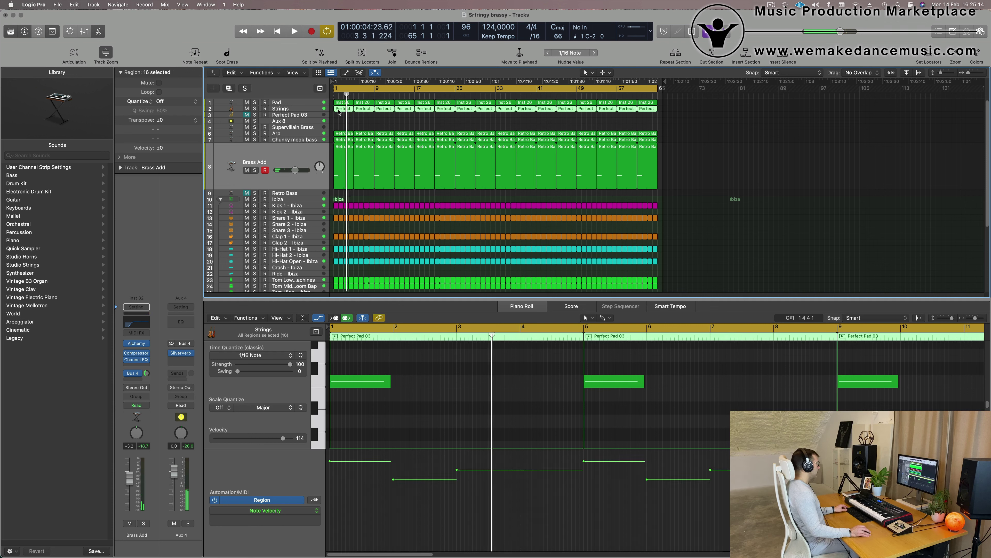
{"action": "left_click_drag", "start_coordinate": [339, 112], "coordinate": [339, 116]}
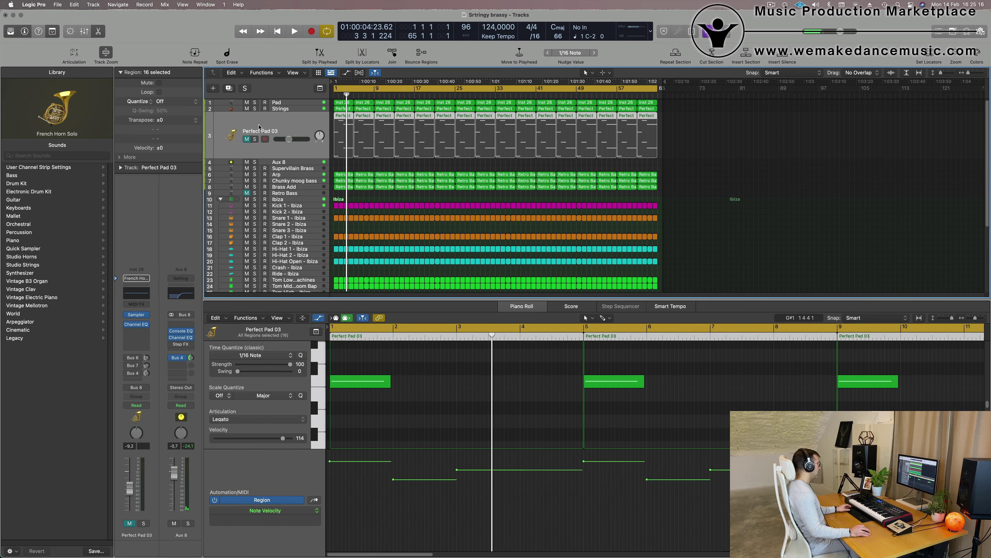
Step: Unmute the Perfect Pad 03 French horn track and audition it briefly in solo during playback
{"action": "key", "text": "space"}
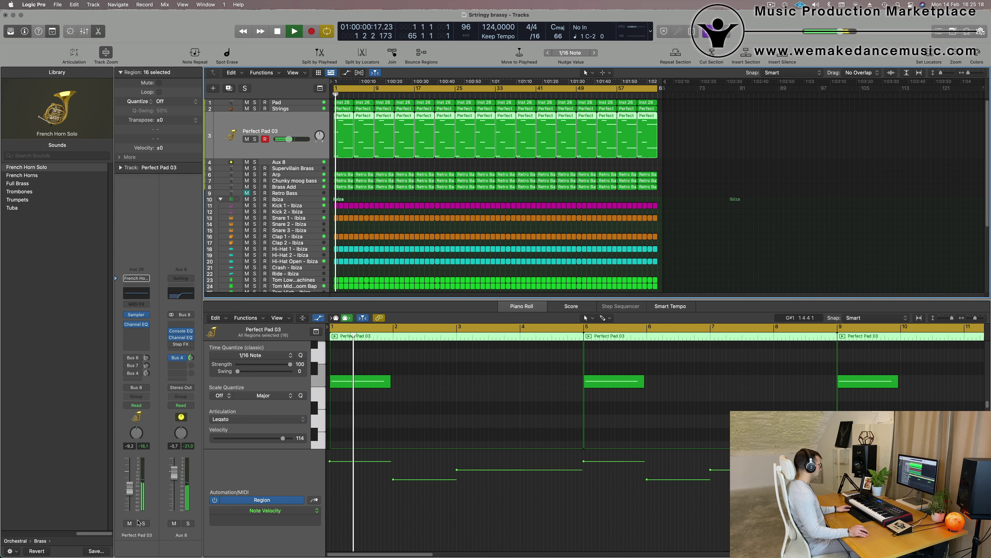
{"action": "left_click", "coordinate": [144, 523]}
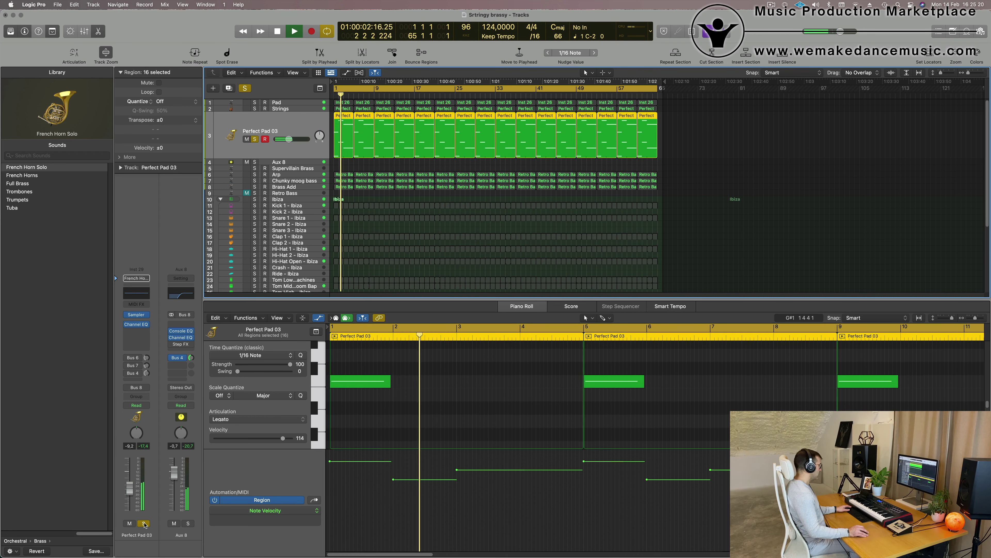
{"action": "left_click", "coordinate": [144, 524]}
Step: Try transposing all the notes in the Perfect Pad 03 regions while listening in the Piano Roll
{"action": "scroll", "coordinate": [407, 431], "scroll_direction": "up", "scroll_amount": 3}
{"action": "scroll", "coordinate": [407, 430], "scroll_direction": "left", "scroll_amount": 5}
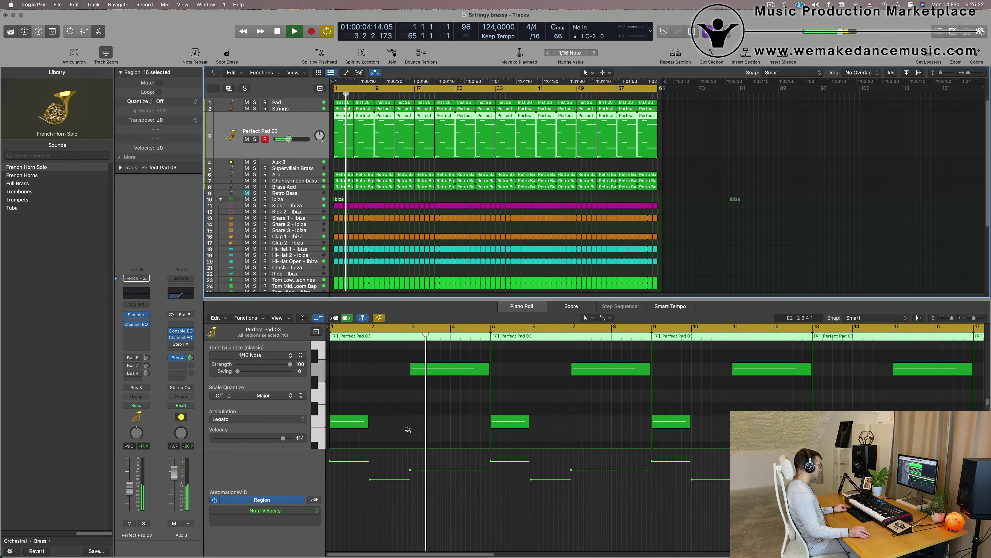
{"action": "key", "text": "super+a"}
{"action": "key", "text": "z"}
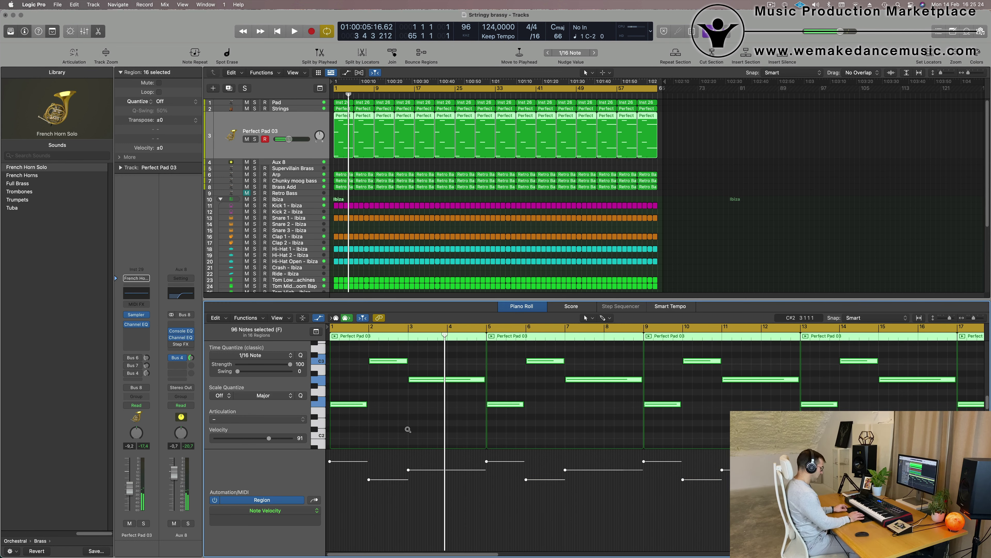
{"action": "key", "text": "space"}
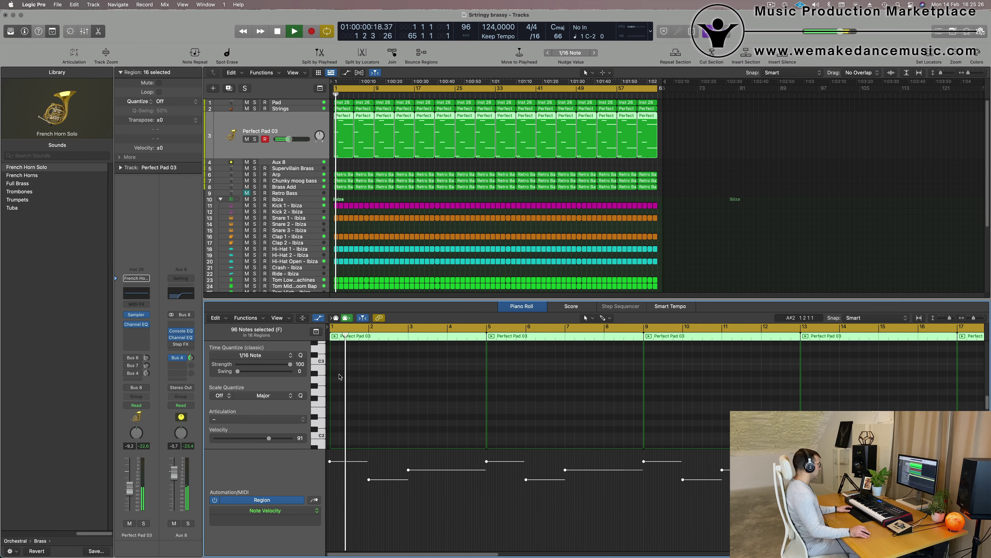
{"action": "key", "text": "space"}
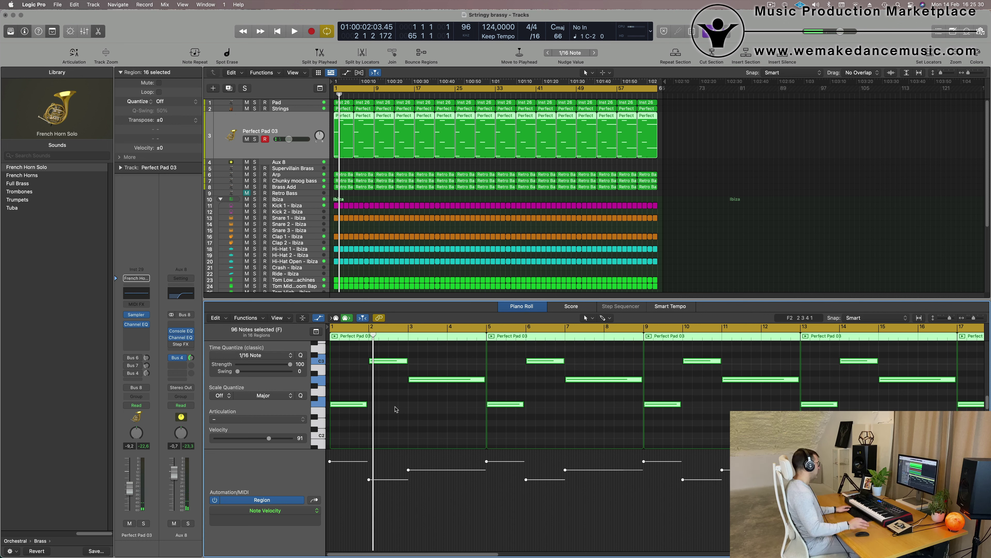
{"action": "left_click", "coordinate": [395, 413]}
Step: Set the Perfect Pad 03 track's volume to -9.4 dB, comparing it in solo and in the full mix
{"action": "key", "text": "space"}
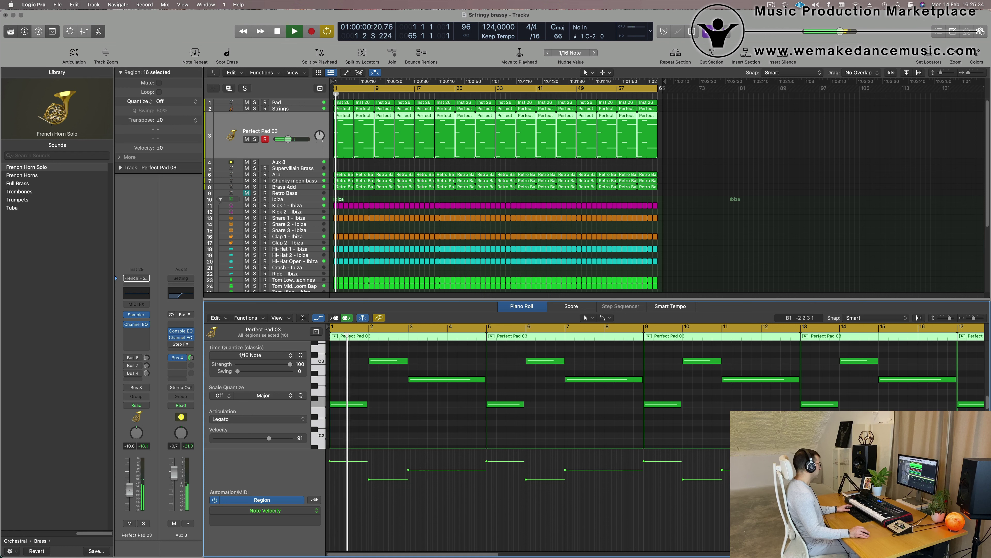
{"action": "left_click", "coordinate": [144, 523]}
{"action": "left_click", "coordinate": [143, 522]}
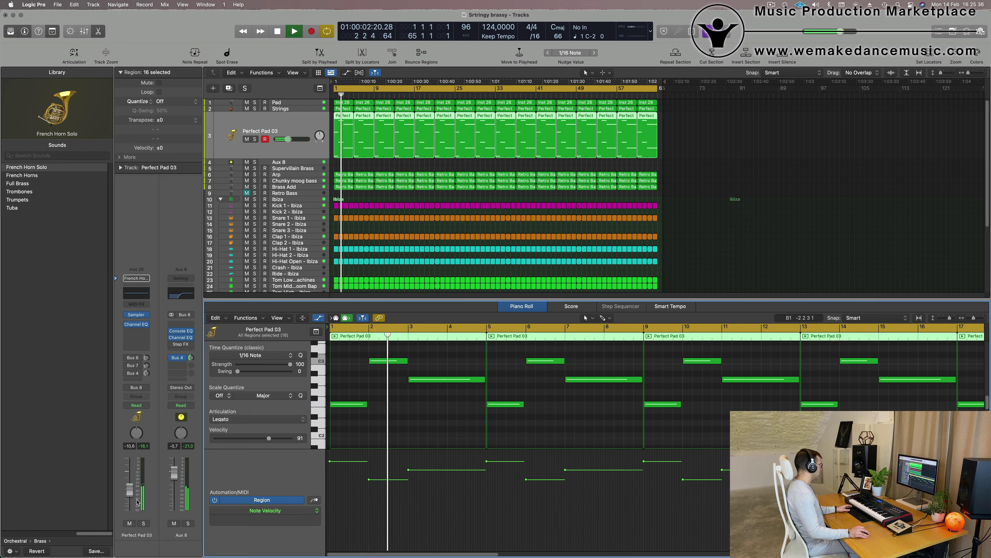
{"action": "left_click_drag", "start_coordinate": [131, 493], "coordinate": [132, 494]}
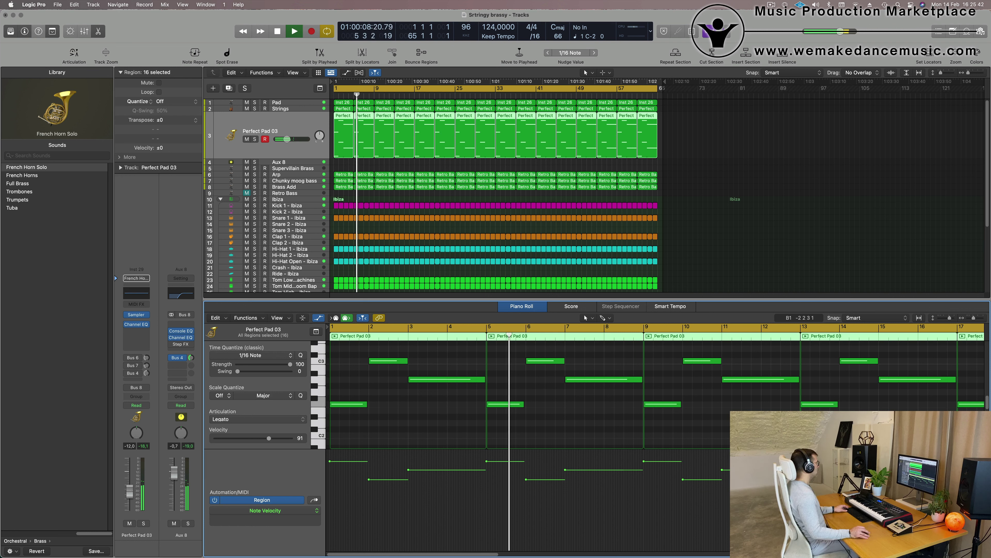
{"action": "left_click", "coordinate": [147, 524]}
{"action": "left_click", "coordinate": [146, 524]}
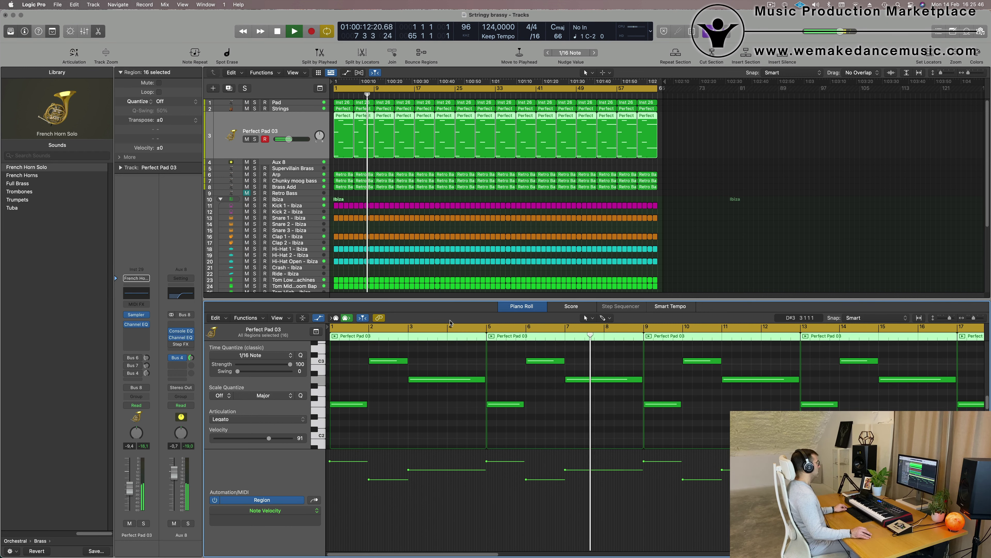
Step: Shrink the track heights and close the Piano Roll to show the whole arrangement down to the Machine track
{"action": "scroll", "coordinate": [483, 225], "scroll_direction": "down", "scroll_amount": 1}
{"action": "scroll", "coordinate": [483, 225], "scroll_direction": "down", "scroll_amount": 1}
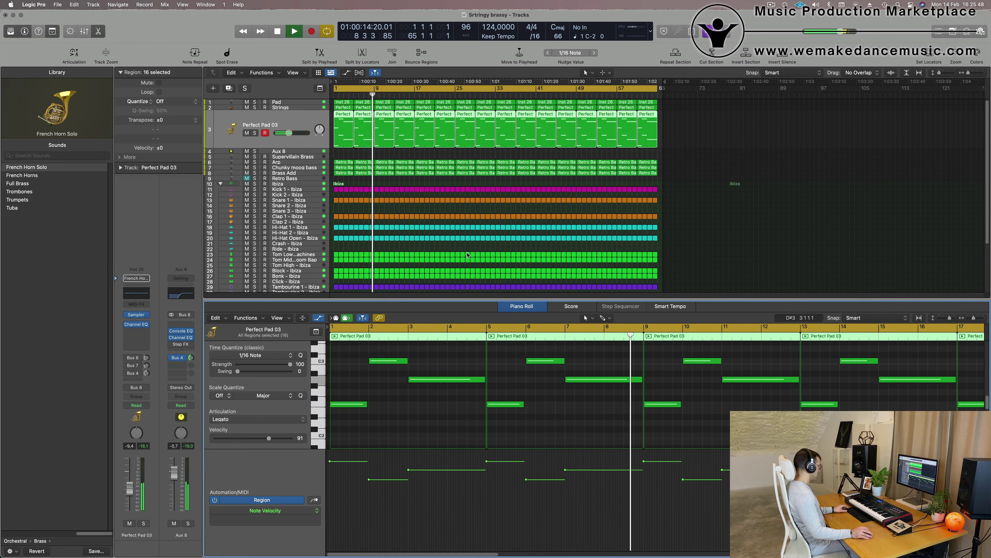
{"action": "key", "text": "x"}
{"action": "key", "text": "x"}
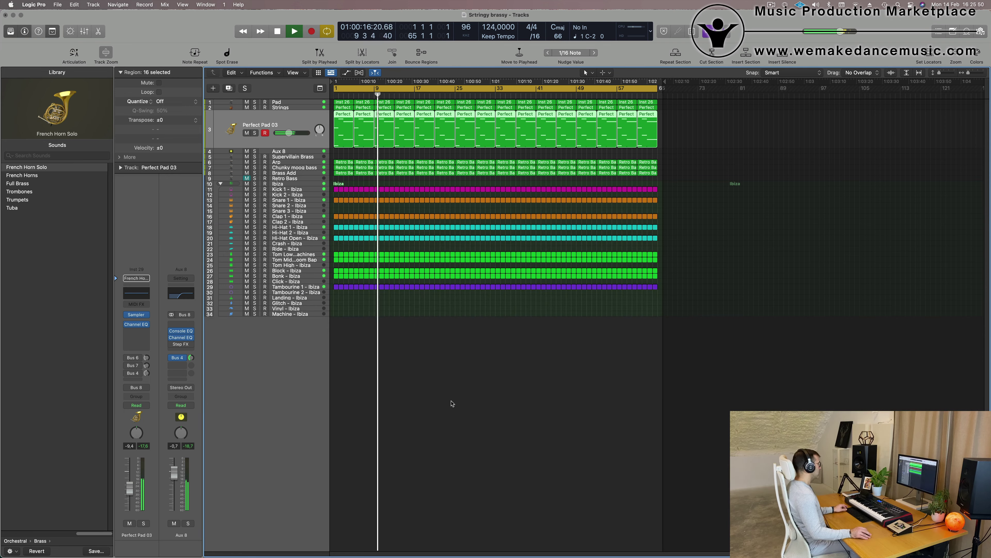
Step: Widen the 64-bar arrangement to fill the view and deselect the Perfect Pad 03 regions
{"action": "scroll", "coordinate": [482, 401], "scroll_direction": "right", "scroll_amount": 5}
{"action": "scroll", "coordinate": [480, 398], "scroll_direction": "left", "scroll_amount": 2}
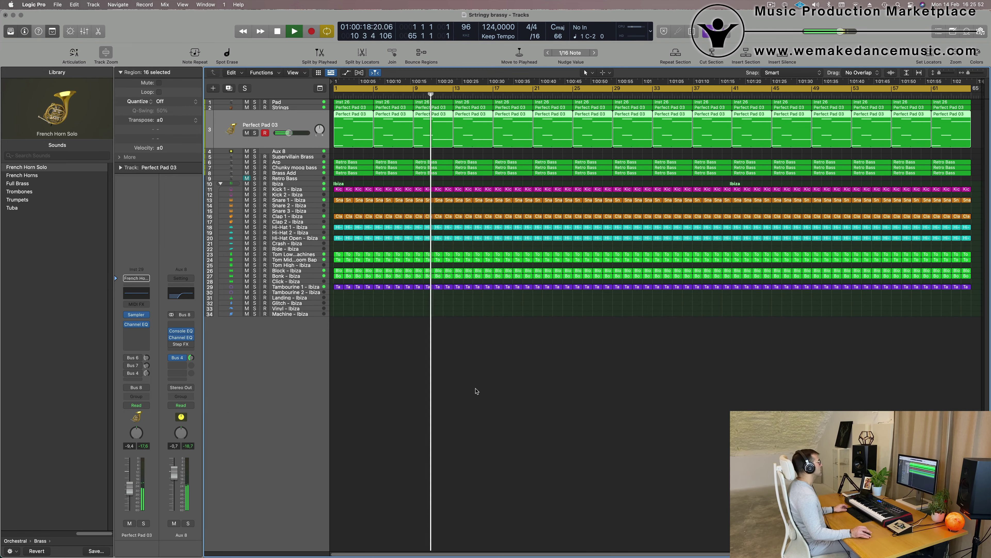
{"action": "left_click", "coordinate": [771, 5]}
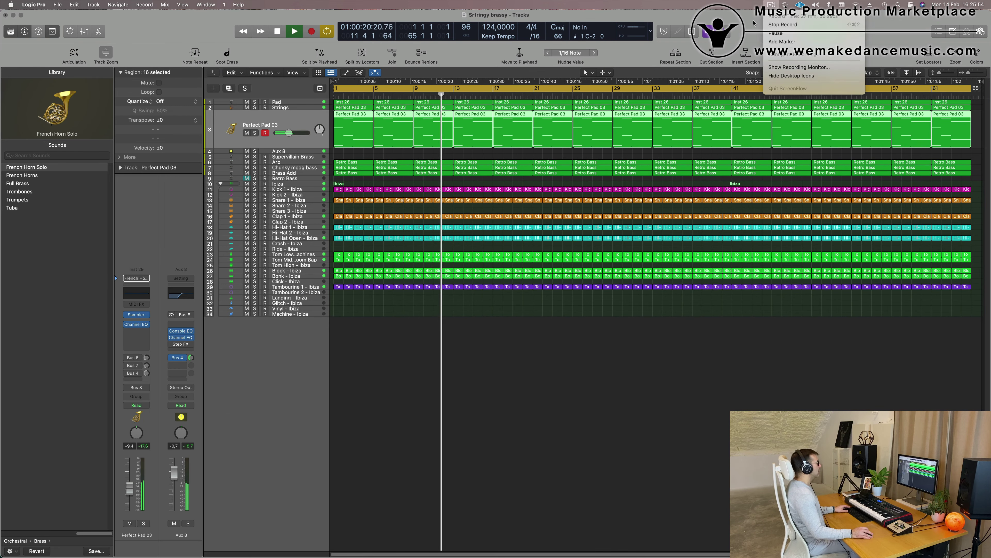
{"action": "left_click", "coordinate": [565, 381]}
{"action": "left_click", "coordinate": [565, 380]}
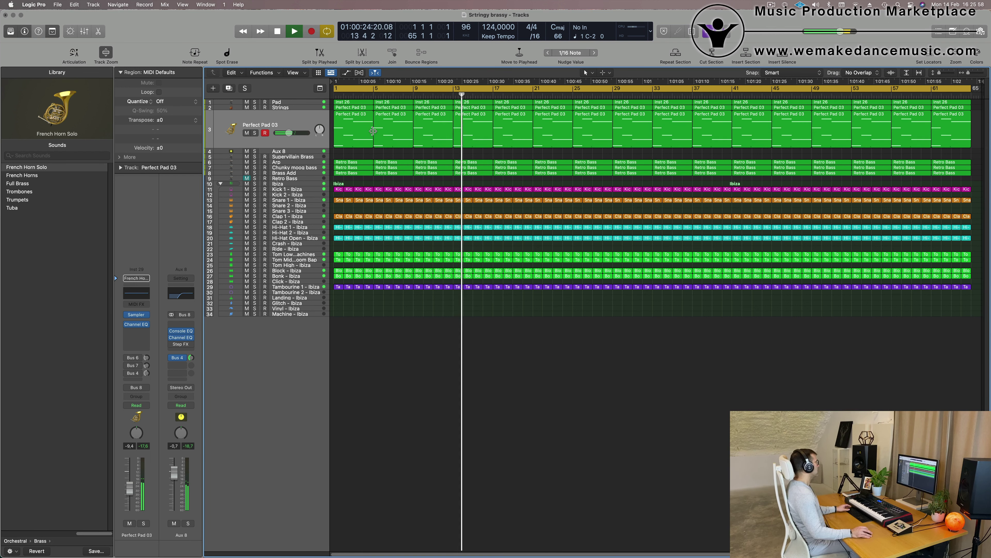
Step: Select the Supervillain Brass track and add a Bus 4 send to the SilverVerb aux at about -1.7 dB
{"action": "left_click", "coordinate": [294, 157]}
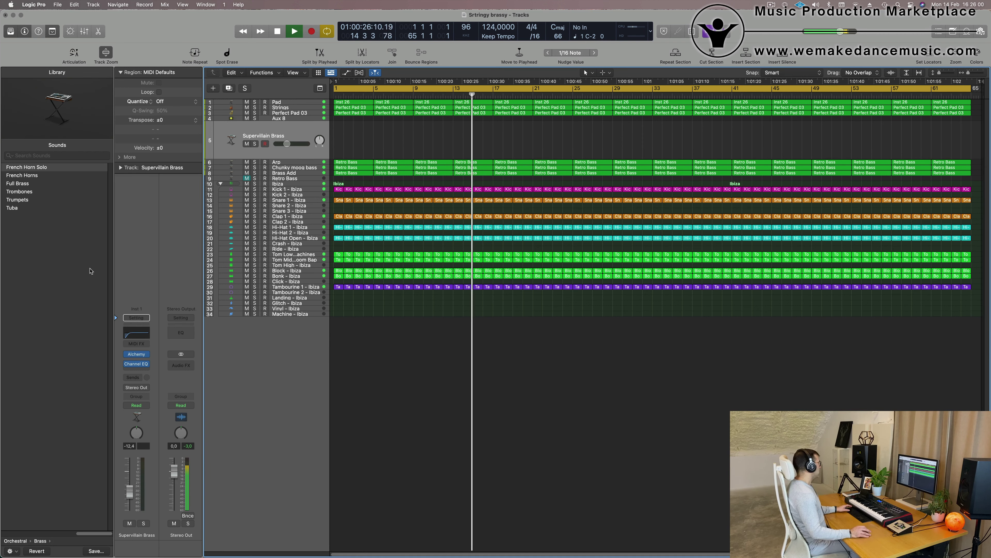
{"action": "key", "text": "Return"}
{"action": "left_click", "coordinate": [131, 378]}
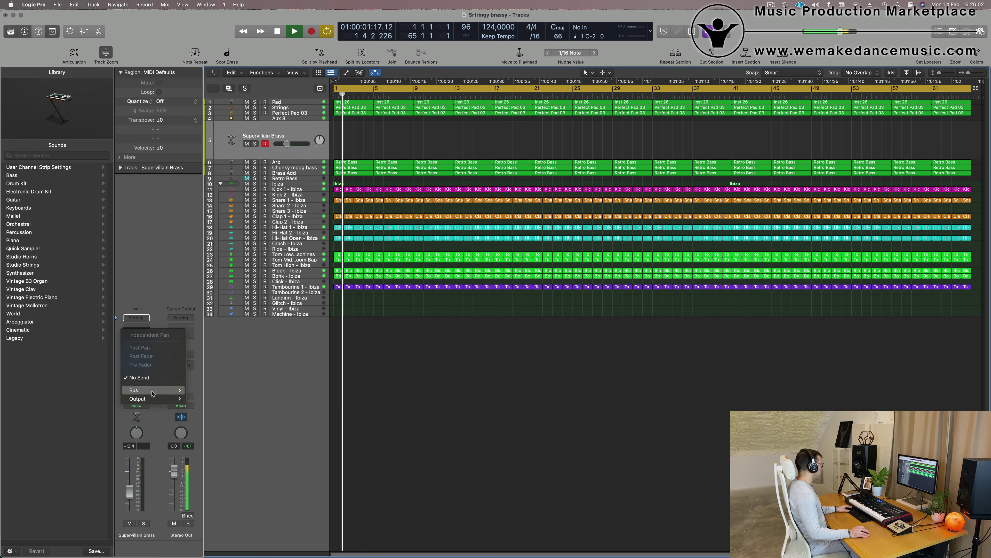
{"action": "mouse_move", "coordinate": [152, 389]}
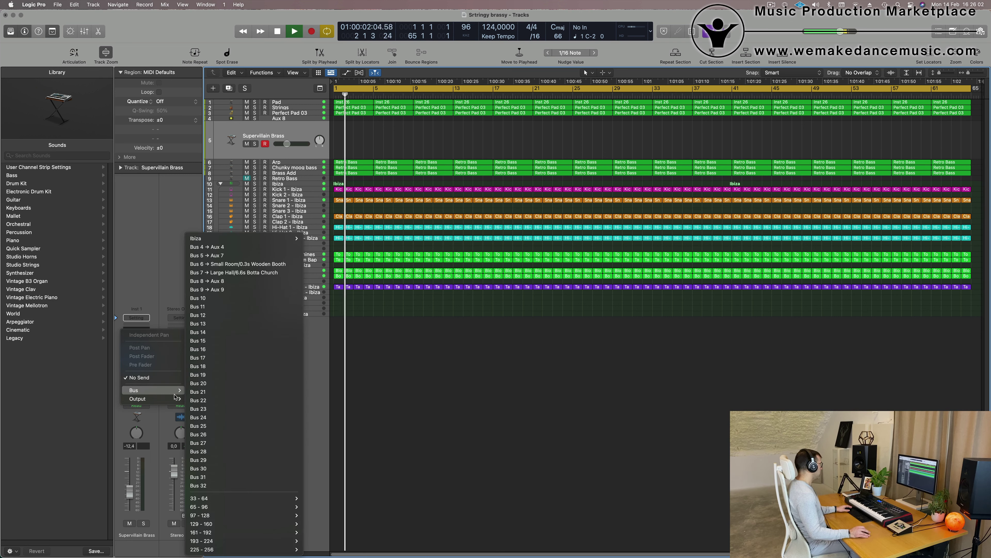
{"action": "left_click", "coordinate": [248, 247]}
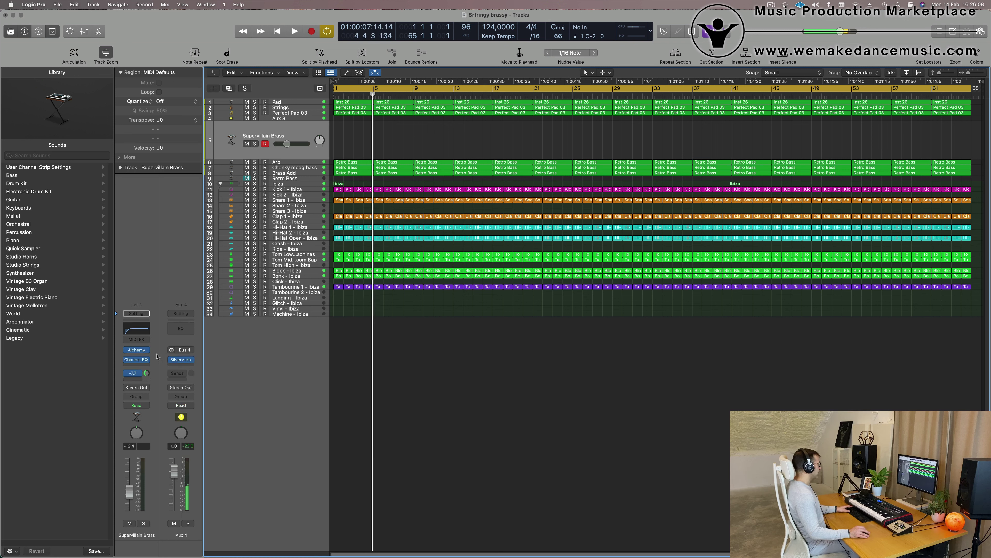
Step: Open Alchemy on the Supervillain Brass track, browse the Leads category and try Vox Box Synth with its Phased variation during playback
{"action": "key", "text": "Return"}
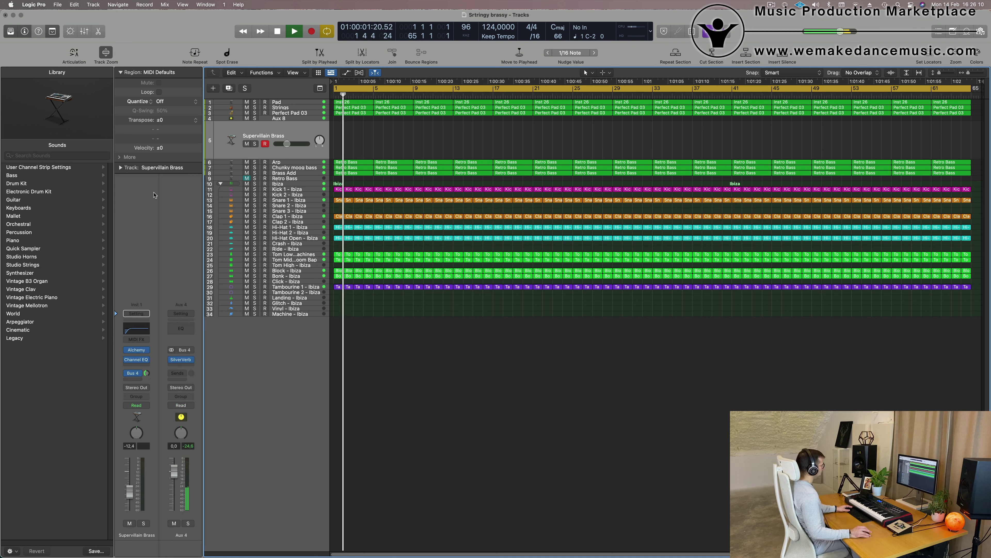
{"action": "left_click", "coordinate": [145, 348]}
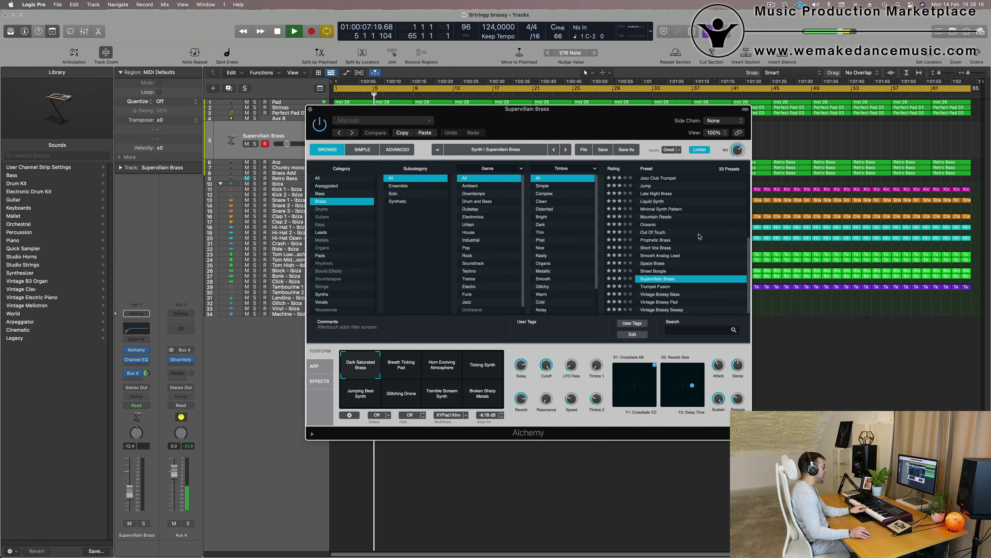
{"action": "scroll", "coordinate": [699, 236], "scroll_direction": "up", "scroll_amount": 3}
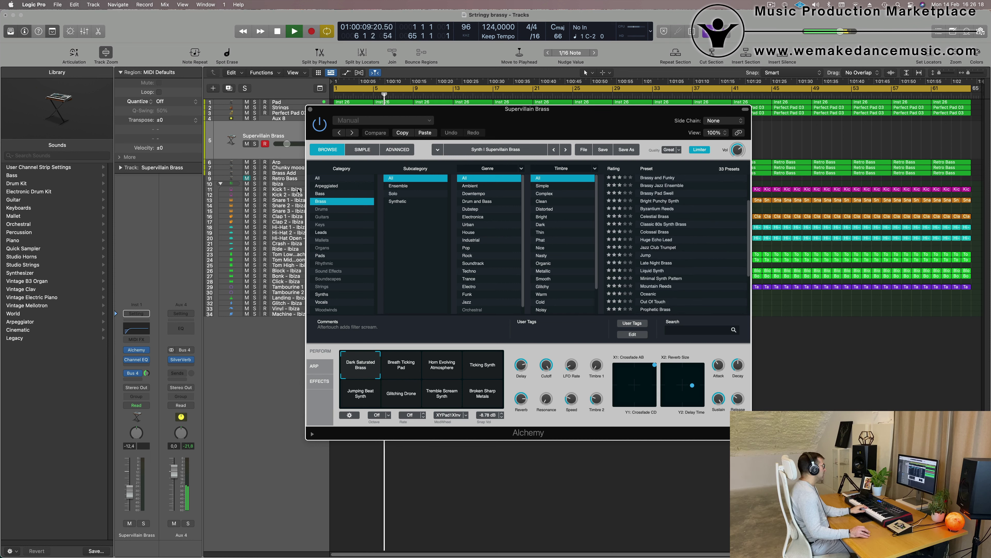
{"action": "left_click", "coordinate": [324, 234]}
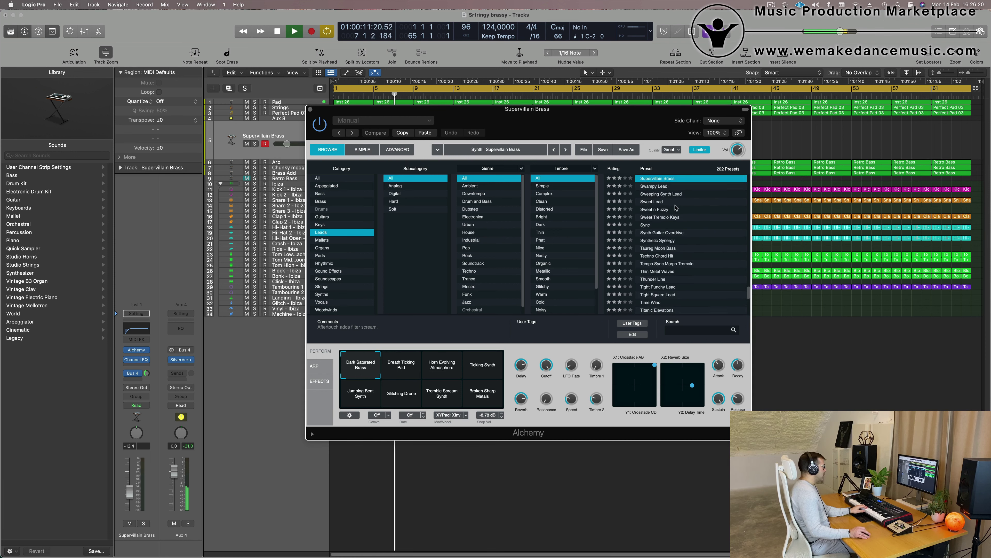
{"action": "scroll", "coordinate": [676, 208], "scroll_direction": "down", "scroll_amount": 10}
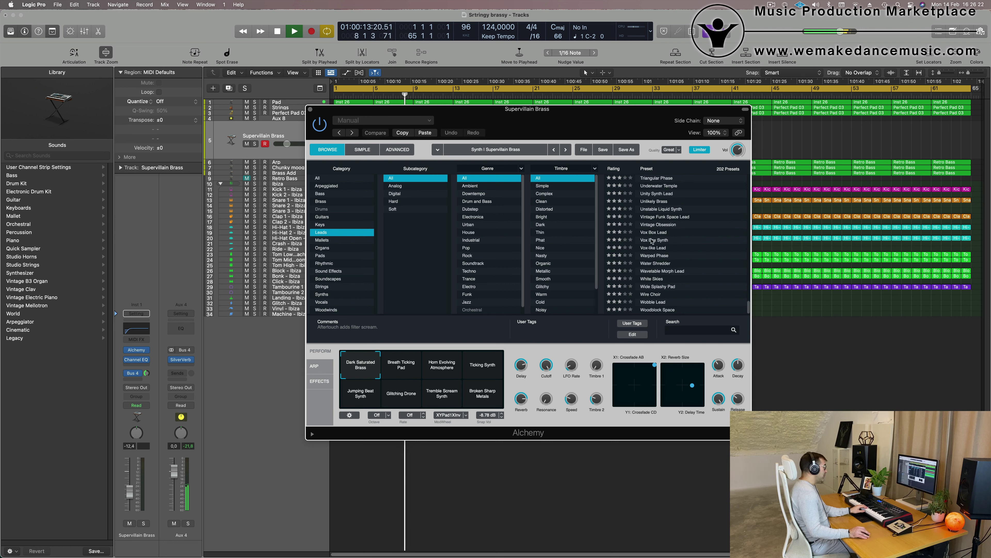
{"action": "left_click", "coordinate": [652, 240]}
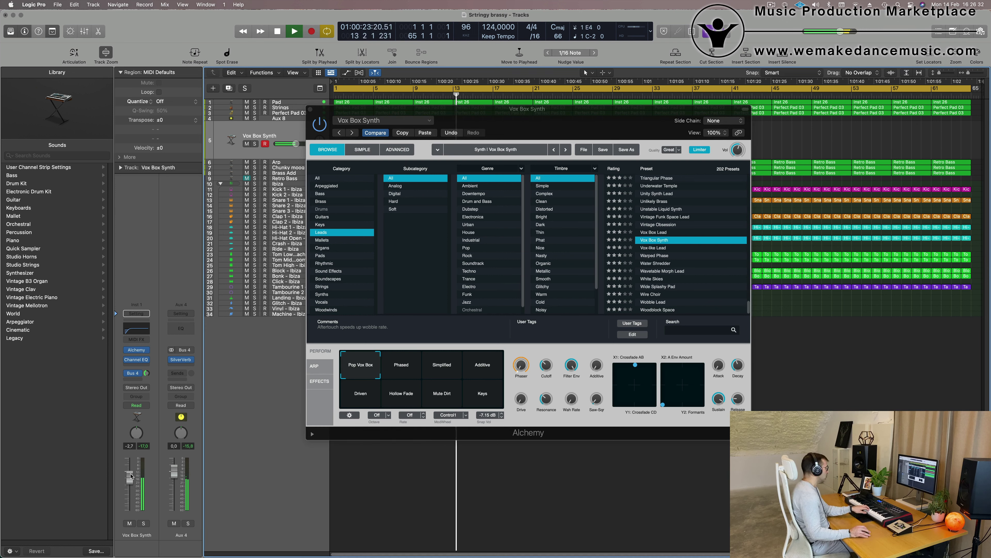
{"action": "left_click", "coordinate": [404, 366]}
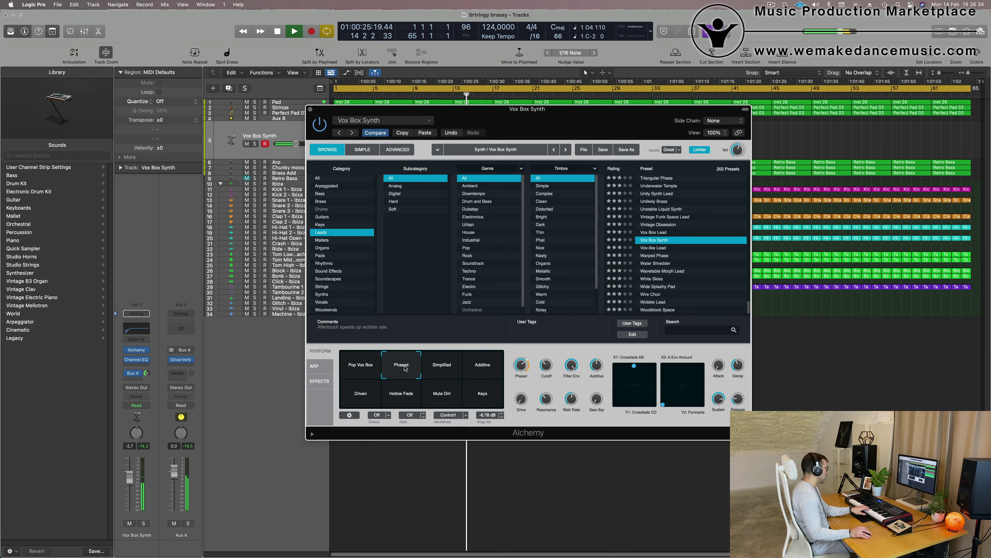
Step: Try the Water Shredder preset, auditioning its Funky Shredder, Narrow Destruction, Clean Splash and Buzz Saw 2 variations
{"action": "left_click", "coordinate": [656, 263]}
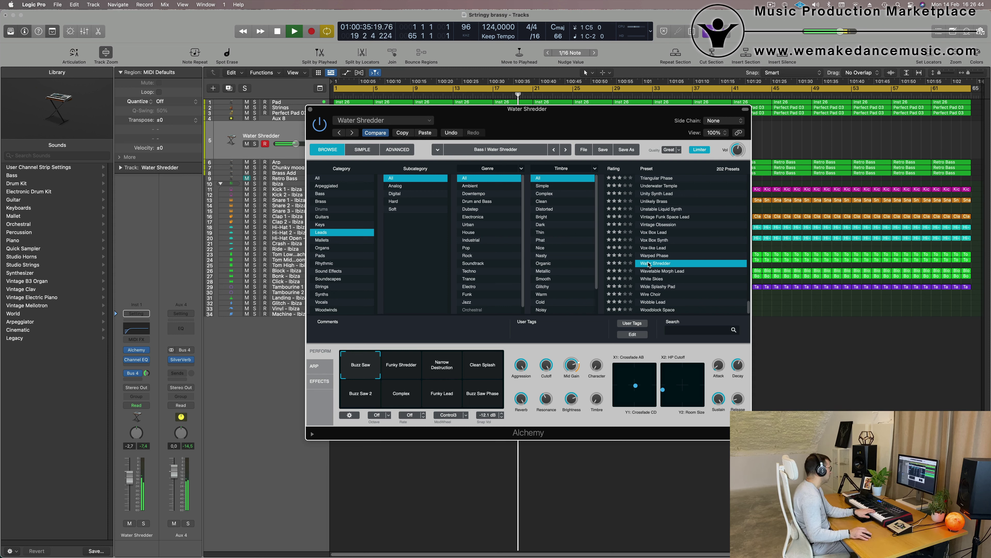
{"action": "left_click", "coordinate": [409, 368]}
{"action": "left_click", "coordinate": [456, 369]}
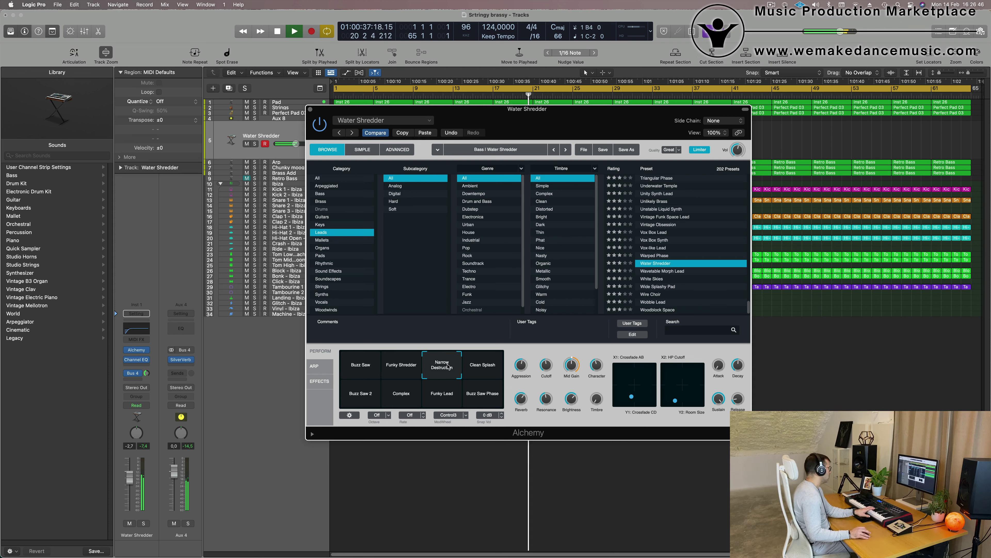
{"action": "left_click", "coordinate": [484, 370]}
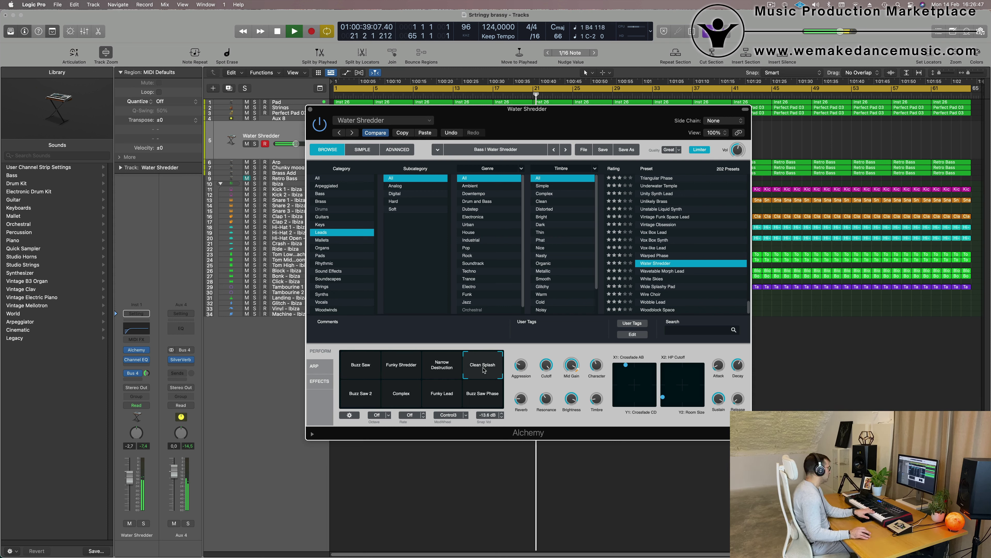
{"action": "left_click", "coordinate": [356, 399]}
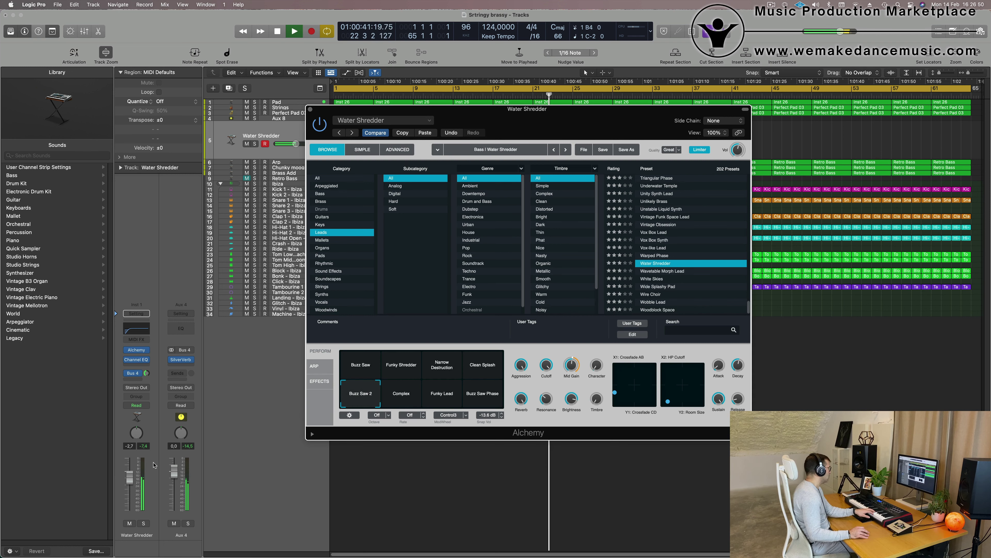
Step: Set the lead track's Channel EQ low cut to 350 Hz and raise its volume to -0.3 dB
{"action": "left_click", "coordinate": [138, 329]}
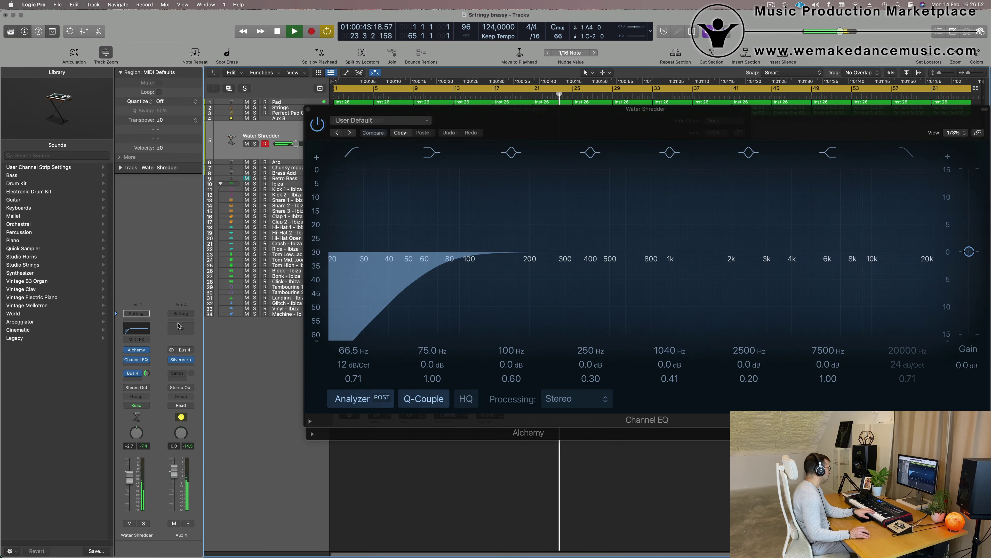
{"action": "left_click_drag", "start_coordinate": [390, 258], "coordinate": [586, 266]}
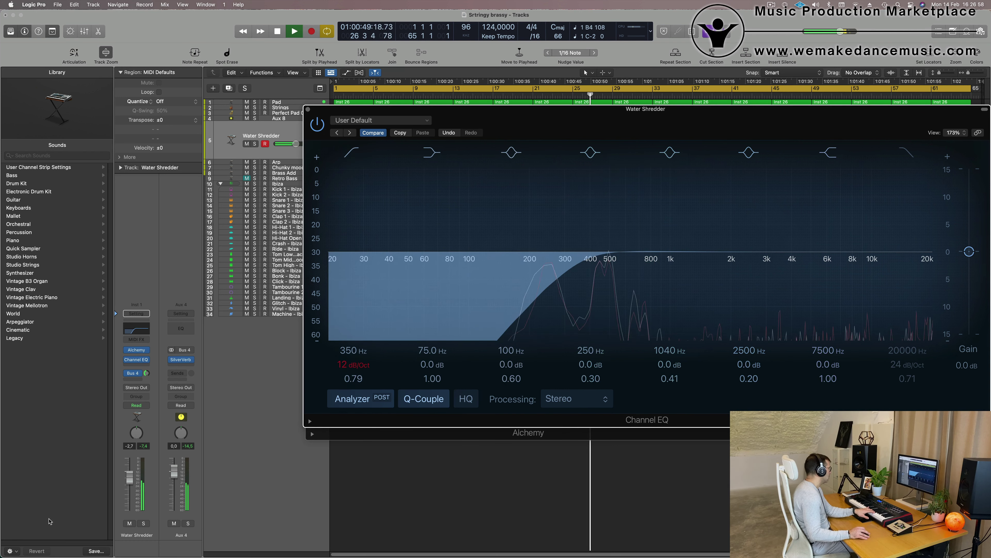
{"action": "left_click_drag", "start_coordinate": [130, 477], "coordinate": [129, 472]}
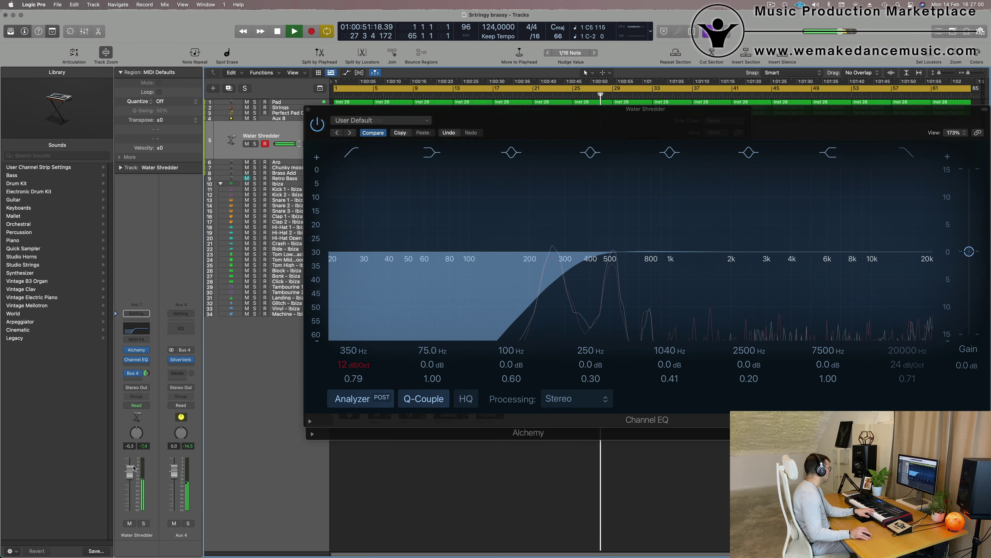
Step: Load Alchemy's Wavetable Morph Lead preset, lower the track volume to -9.6 dB and spread the plug-in windows apart
{"action": "left_click_drag", "start_coordinate": [659, 111], "coordinate": [416, 257]}
{"action": "left_click_drag", "start_coordinate": [585, 122], "coordinate": [577, 118]}
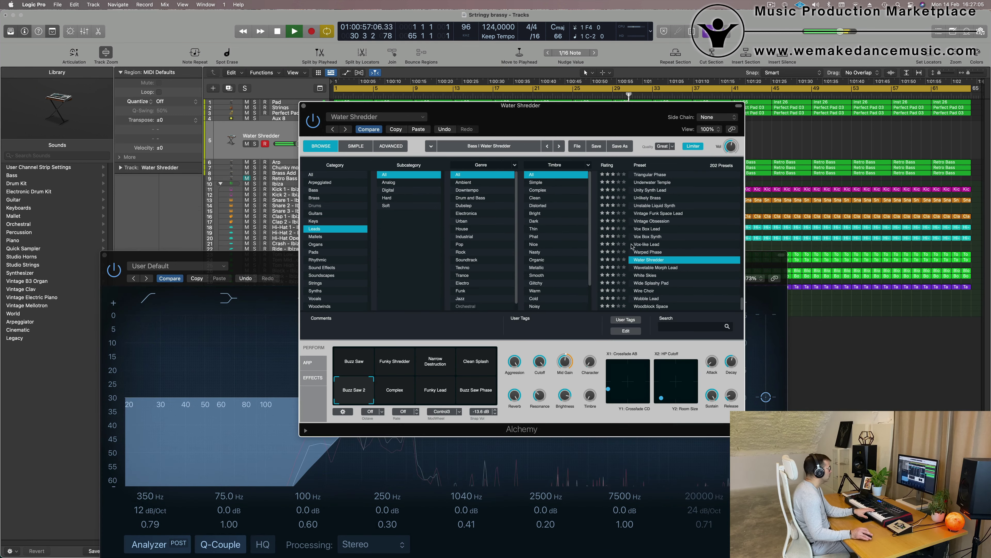
{"action": "left_click", "coordinate": [658, 268]}
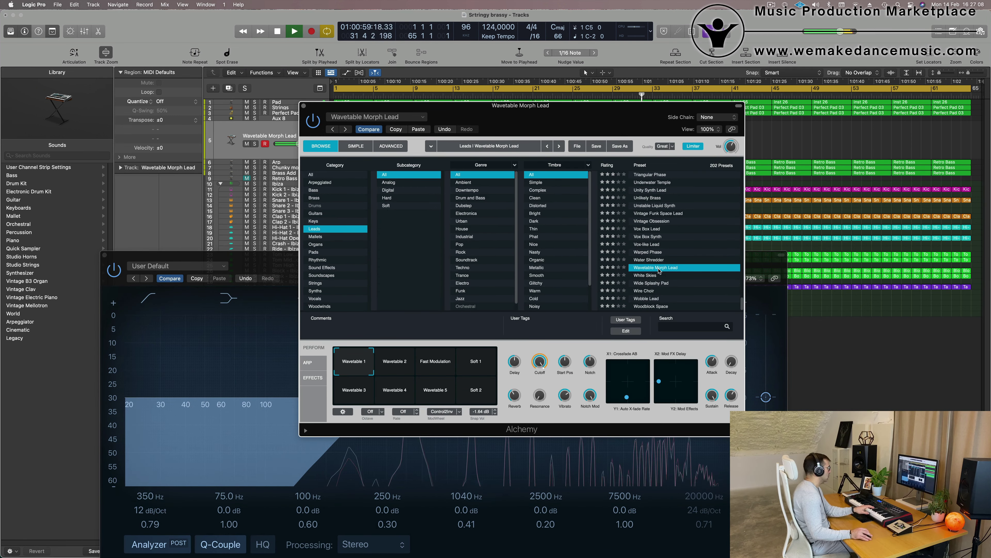
{"action": "left_click_drag", "start_coordinate": [283, 255], "coordinate": [618, 137]}
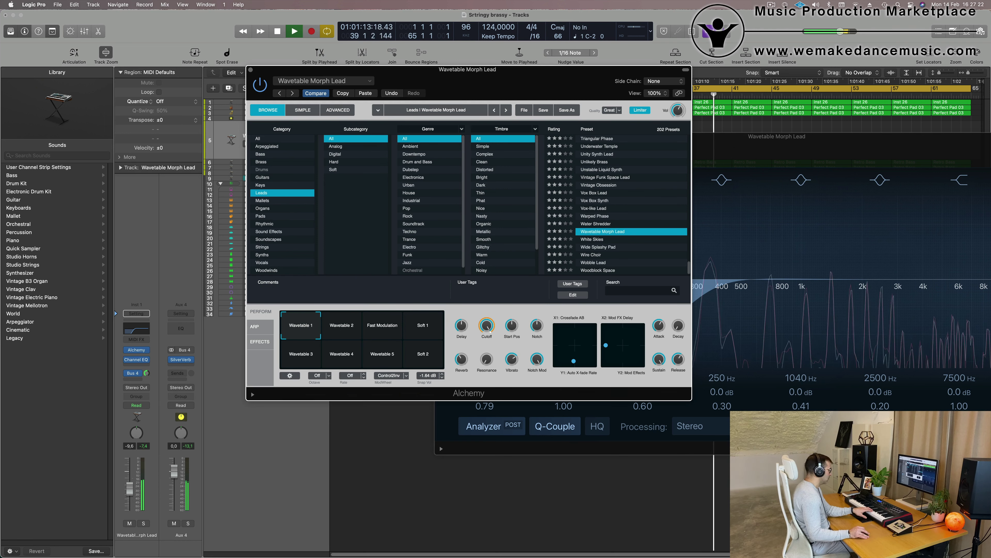
{"action": "left_click", "coordinate": [133, 481]}
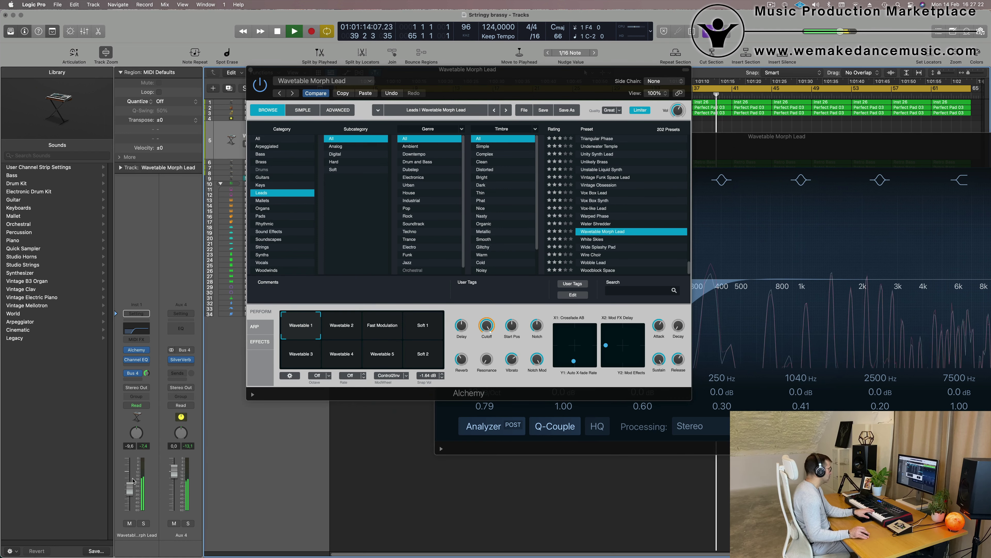
Step: Choose the Wavetable 2 variation and record a lead part from bar 49 through the cycle restart to about bar 23
{"action": "left_click", "coordinate": [345, 331]}
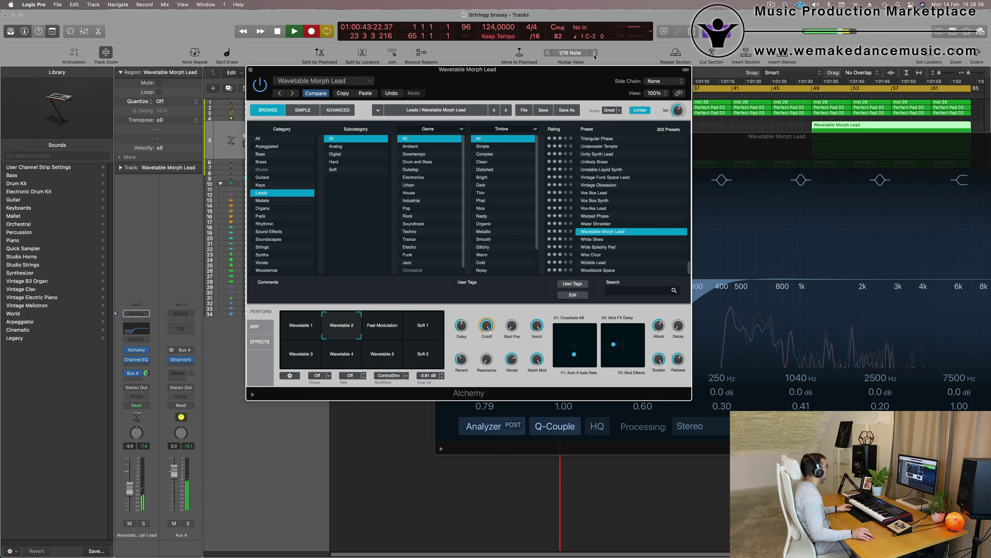
{"action": "key", "text": "space"}
{"action": "left_click_drag", "start_coordinate": [479, 75], "coordinate": [423, 194]}
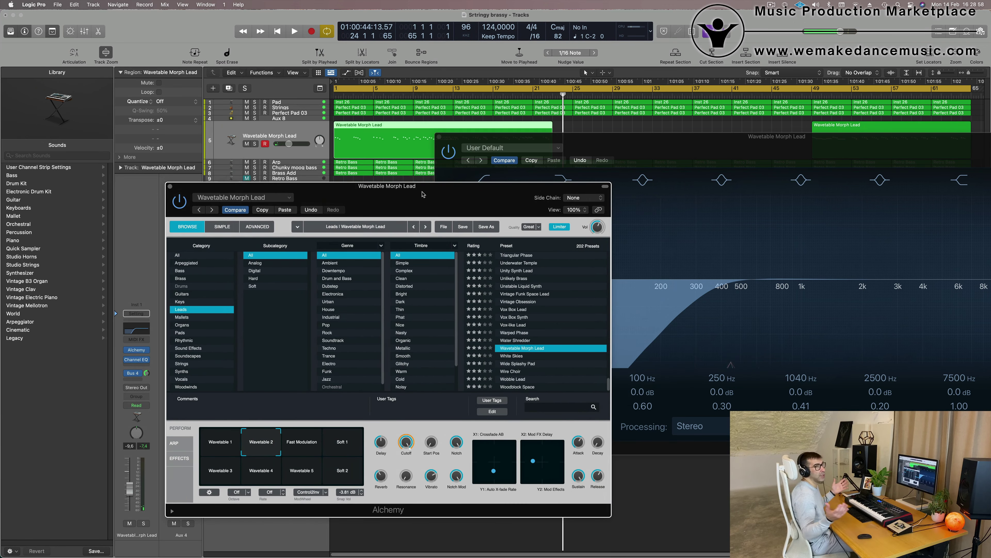
Step: Play back the recorded lead from bar 1 and from about bar 51, moving the Alchemy and EQ windows off the regions
{"action": "key", "text": "space"}
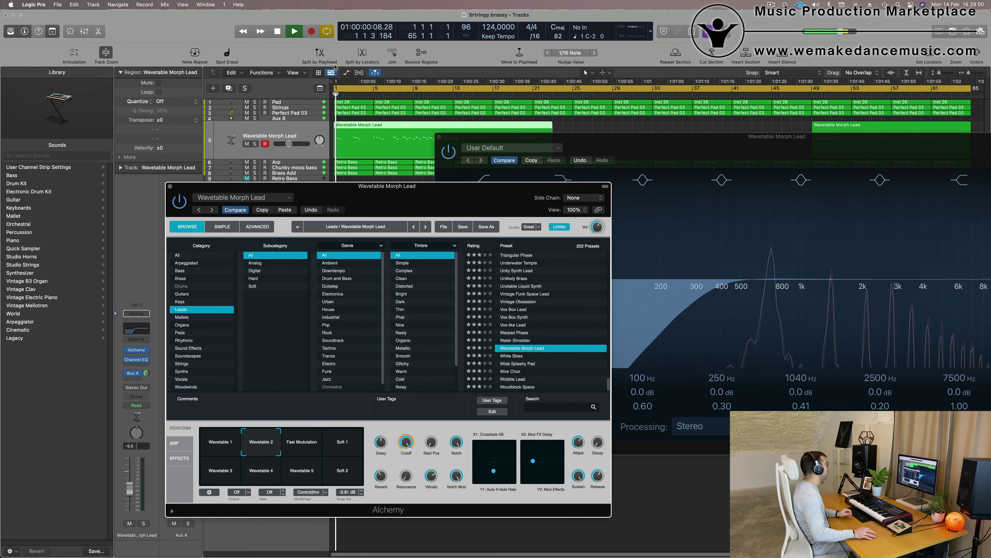
{"action": "left_click_drag", "start_coordinate": [423, 194], "coordinate": [336, 235]}
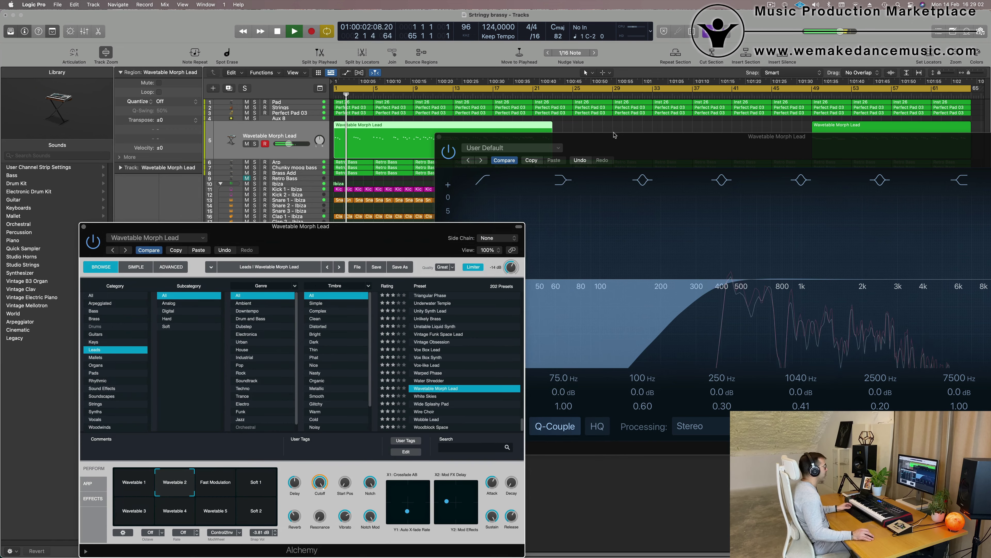
{"action": "left_click_drag", "start_coordinate": [626, 142], "coordinate": [370, 266]}
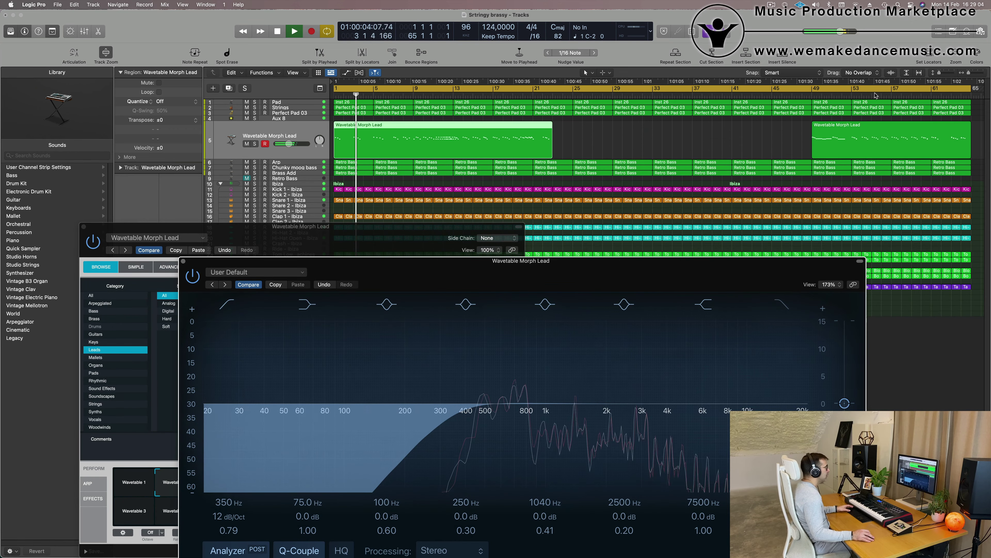
{"action": "left_click", "coordinate": [837, 94]}
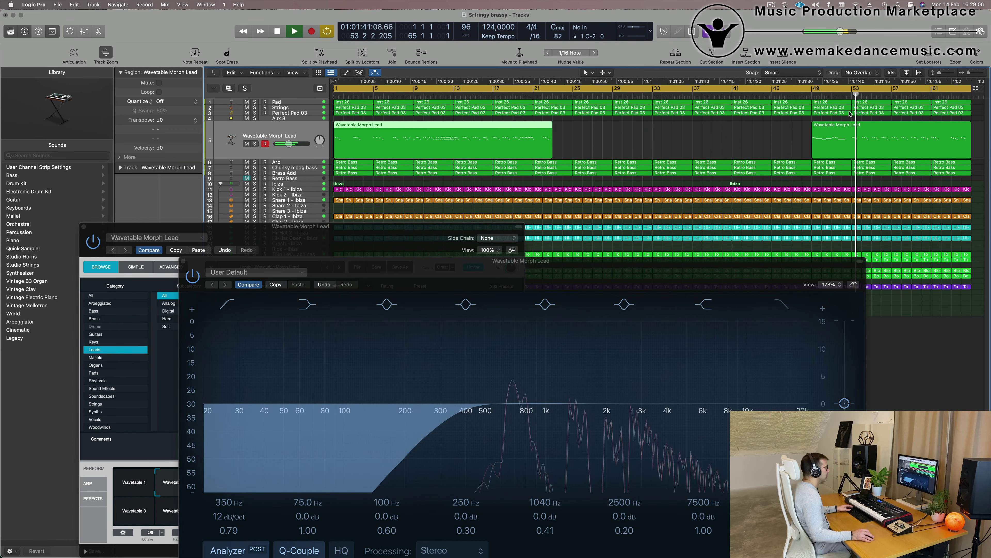
Step: Stop playback and split the Wavetable Morph Lead region that starts at bar 49 at about bar 55
{"action": "left_click", "coordinate": [833, 137]}
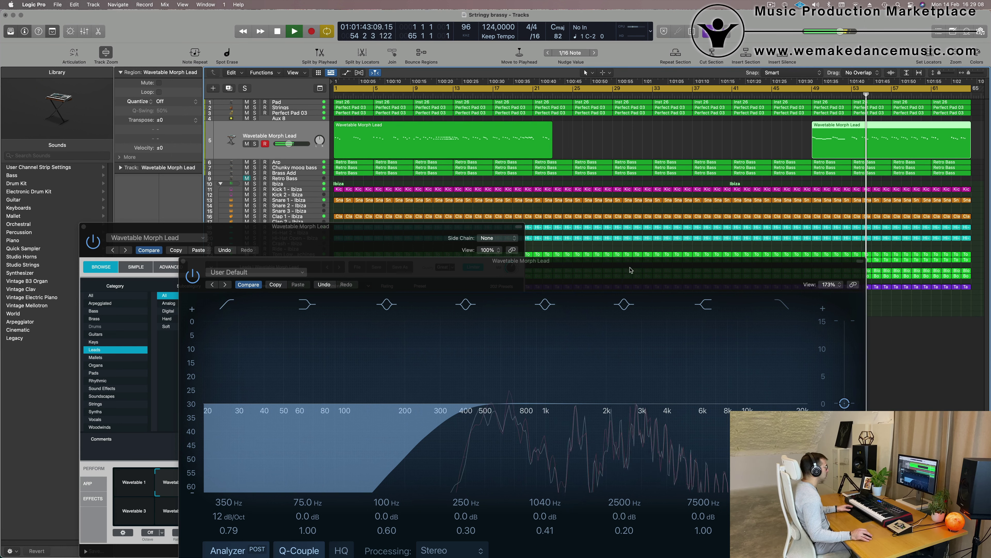
{"action": "left_click_drag", "start_coordinate": [656, 258], "coordinate": [700, 204]}
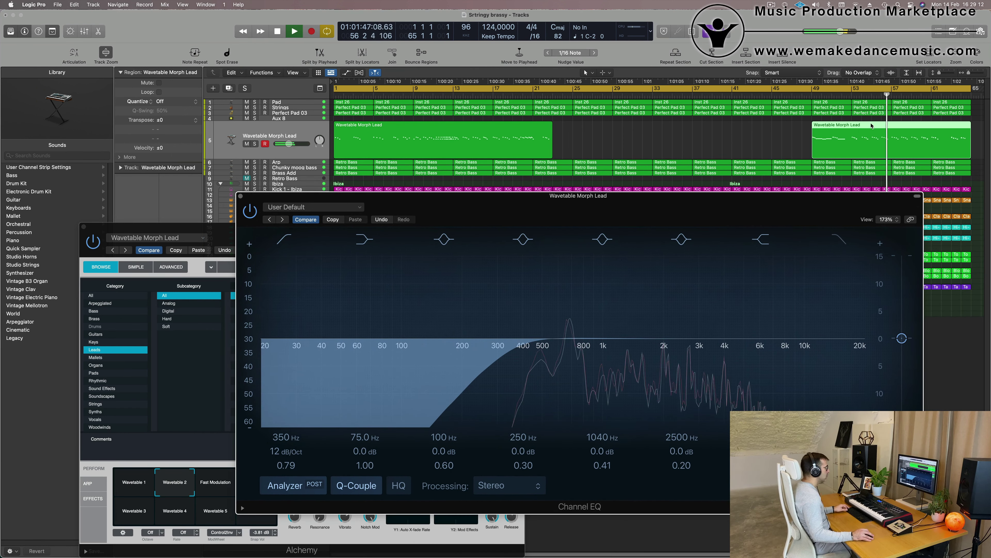
{"action": "key", "text": "space"}
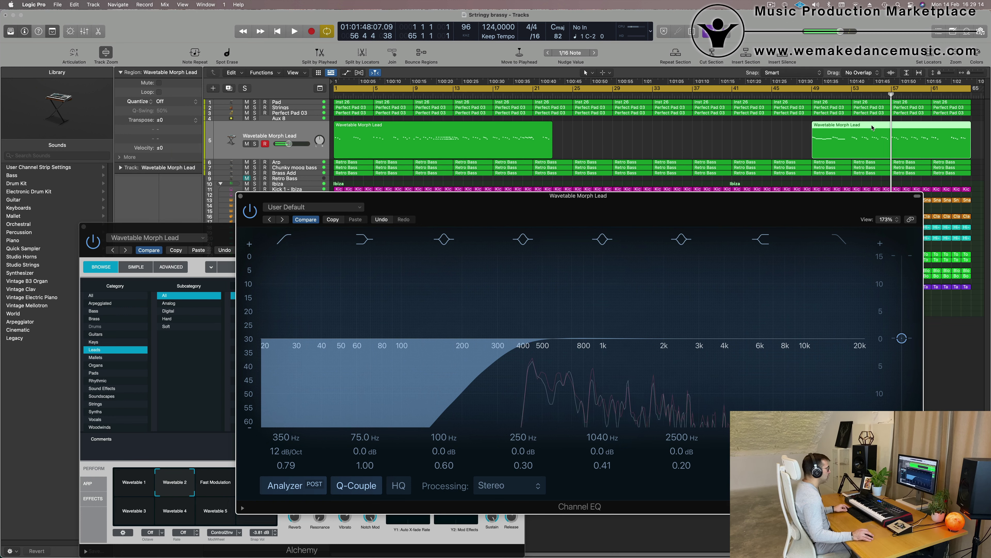
{"action": "left_click", "coordinate": [872, 127]}
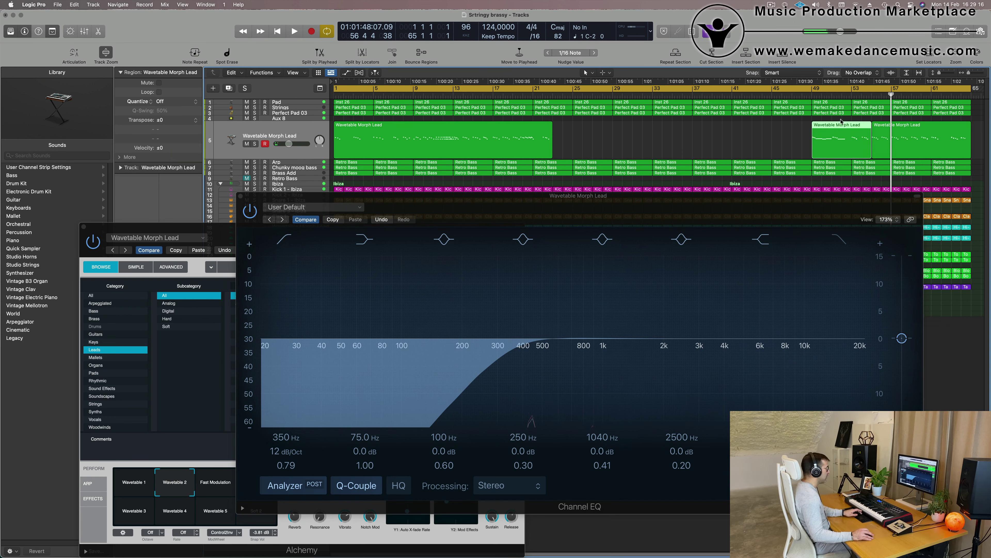
Step: Delete the lead region at bar 49, then move the long opening region to about bar 27 and the last region to bar 1
{"action": "key", "text": "Delete"}
{"action": "key", "text": "space"}
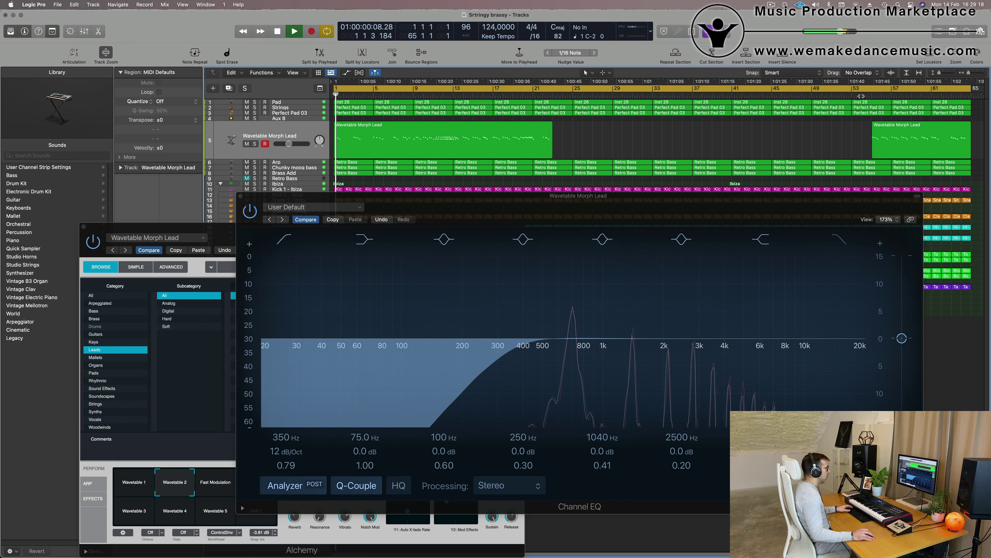
{"action": "left_click", "coordinate": [506, 132]}
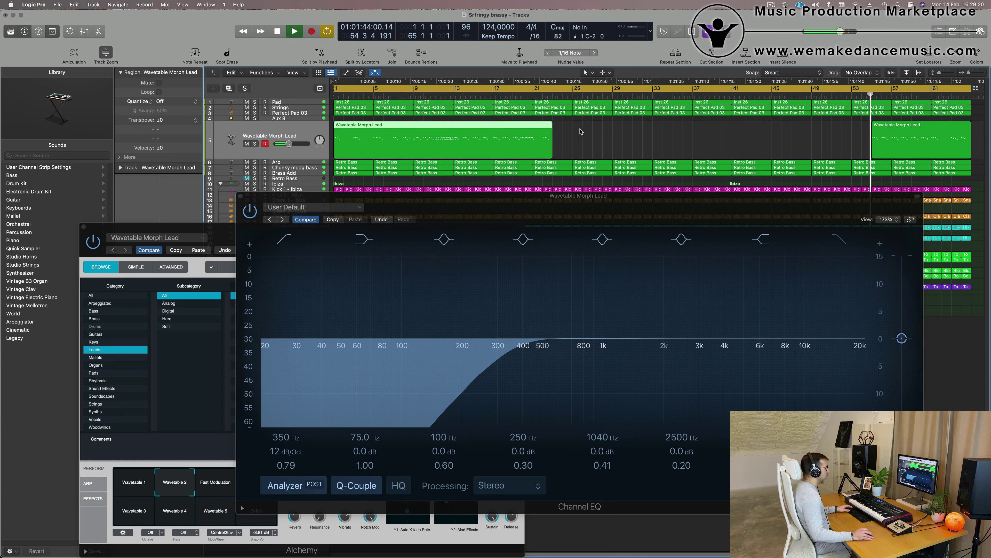
{"action": "left_click_drag", "start_coordinate": [507, 132], "coordinate": [767, 135]}
{"action": "key", "text": "space"}
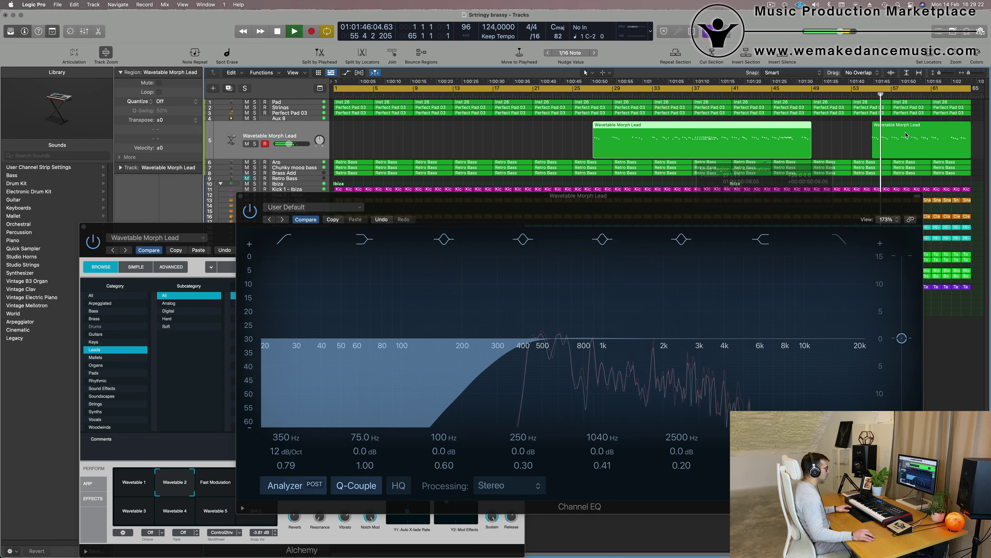
{"action": "left_click_drag", "start_coordinate": [902, 142], "coordinate": [364, 141]}
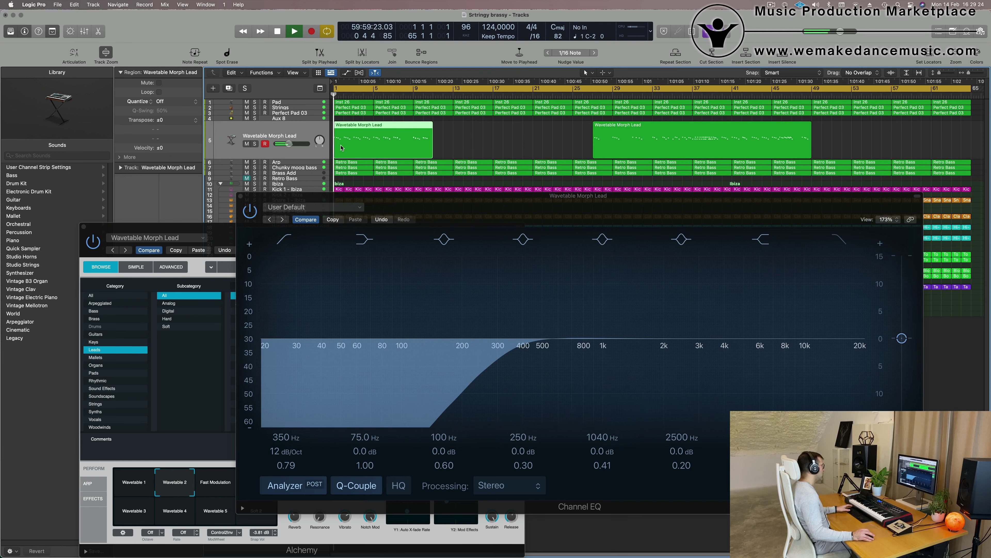
{"action": "key", "text": "space"}
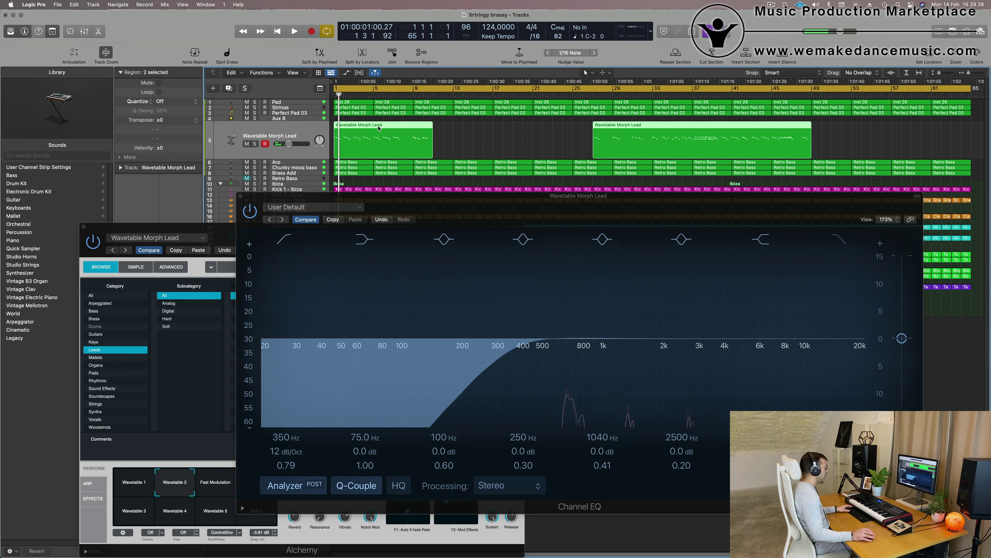
Step: Move the plug-in windows off the Piano Roll and quantize all notes of both lead regions to 1/16 notes
{"action": "left_click_drag", "start_coordinate": [764, 201], "coordinate": [990, 61]}
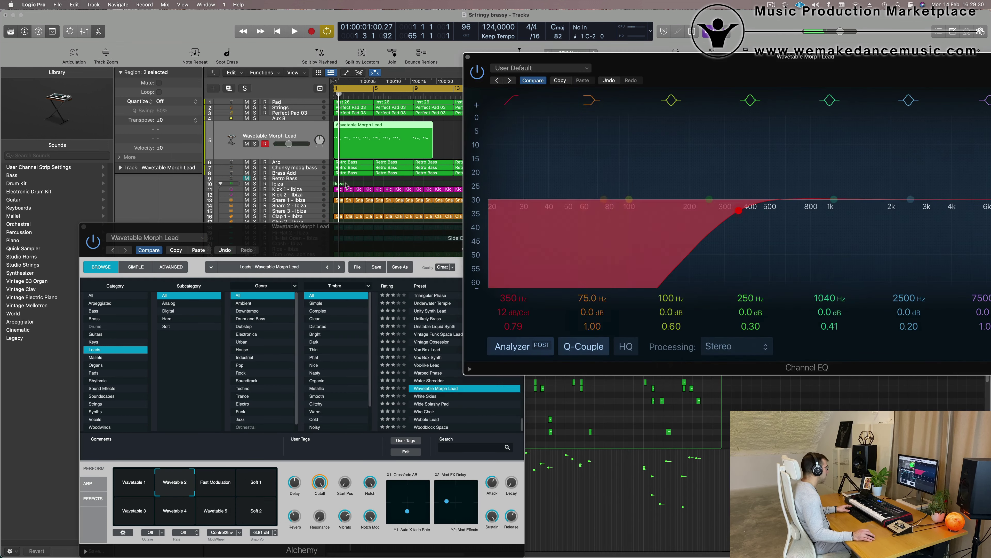
{"action": "left_click_drag", "start_coordinate": [261, 231], "coordinate": [987, 122]}
{"action": "scroll", "coordinate": [397, 409], "scroll_direction": "up", "scroll_amount": 6}
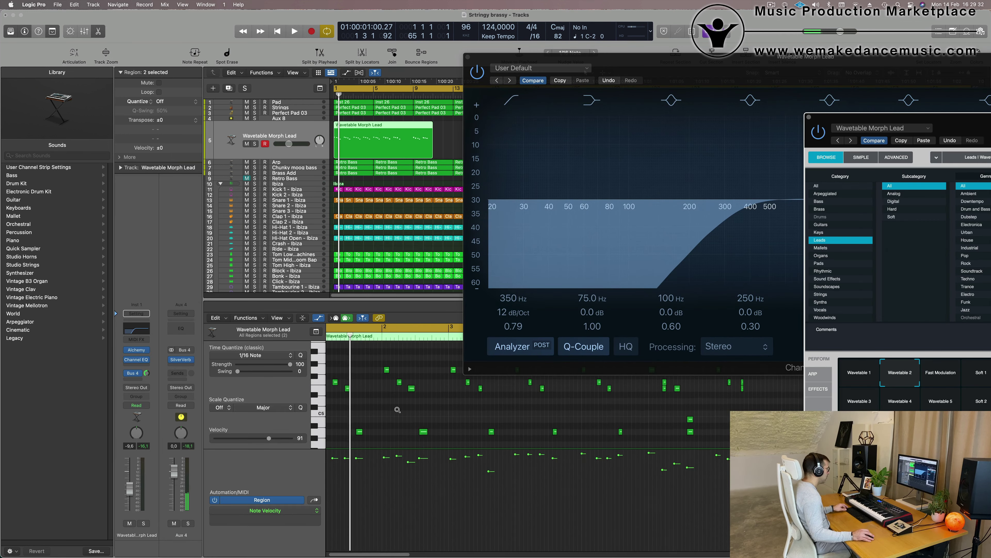
{"action": "left_click", "coordinate": [390, 414]}
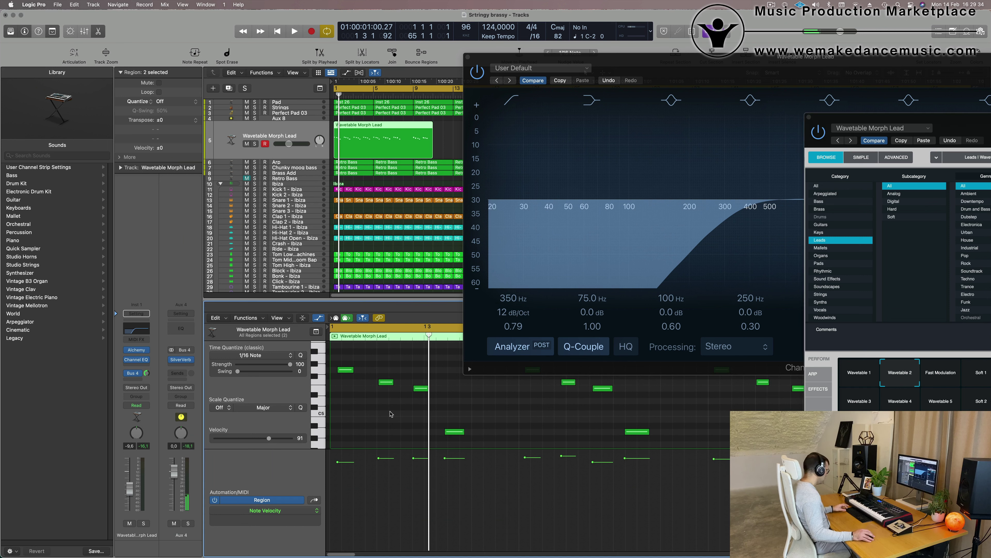
{"action": "key", "text": "super+a"}
{"action": "key", "text": "q"}
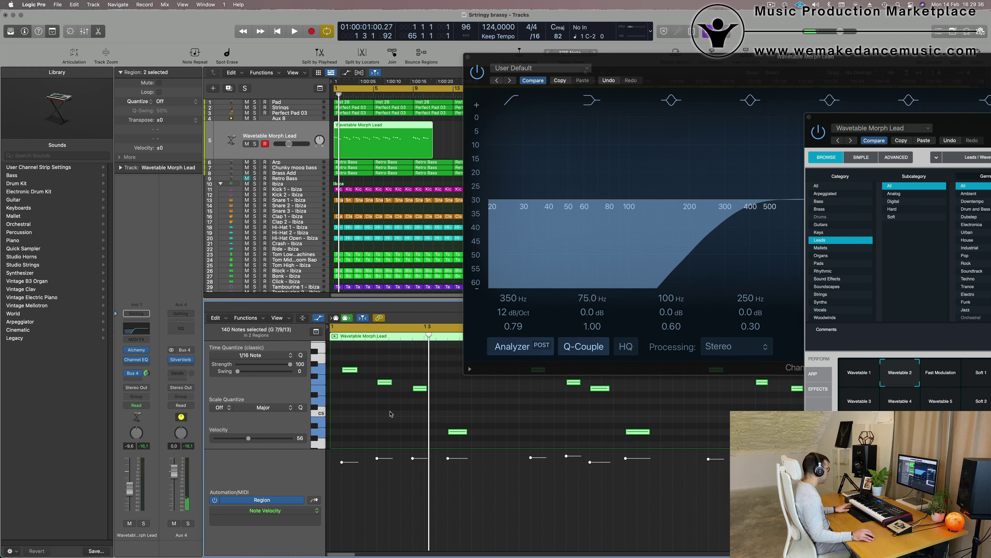
Step: Play back the quantized lead repeatedly from bar 1, moving the Channel EQ window off the arrangement
{"action": "key", "text": "space"}
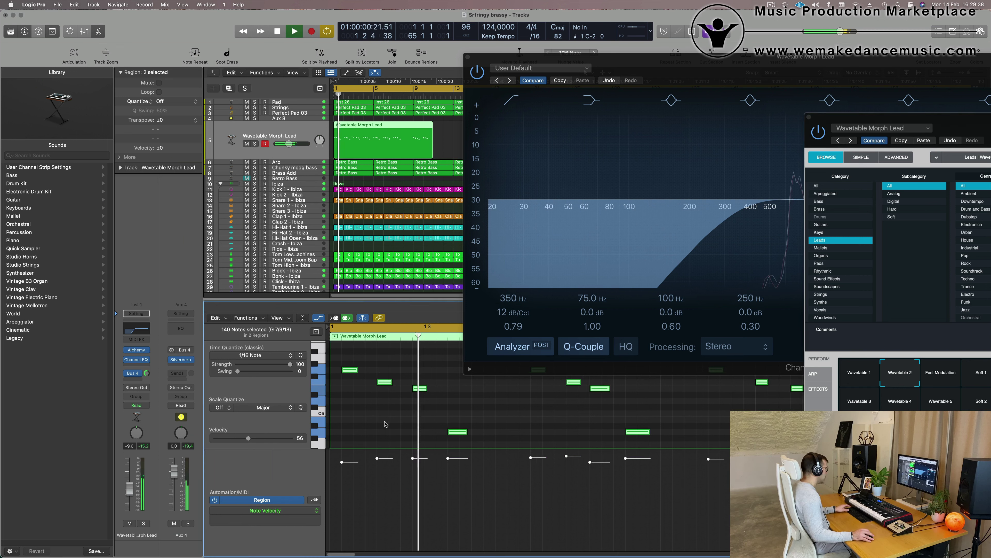
{"action": "scroll", "coordinate": [393, 422], "scroll_direction": "down", "scroll_amount": 2}
{"action": "key", "text": "space"}
{"action": "key", "text": "space"}
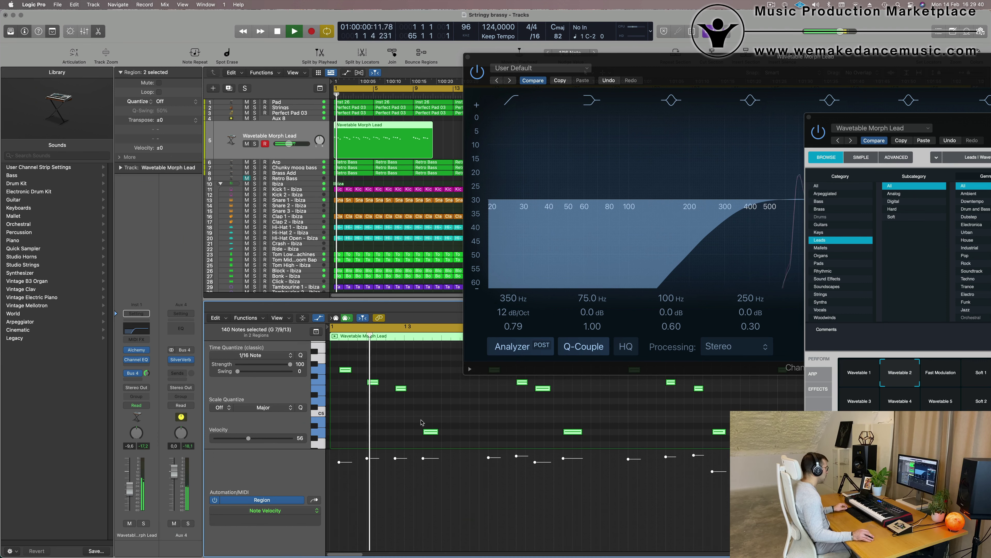
{"action": "left_click_drag", "start_coordinate": [637, 65], "coordinate": [987, 47]}
{"action": "scroll", "coordinate": [584, 135], "scroll_direction": "down", "scroll_amount": 2}
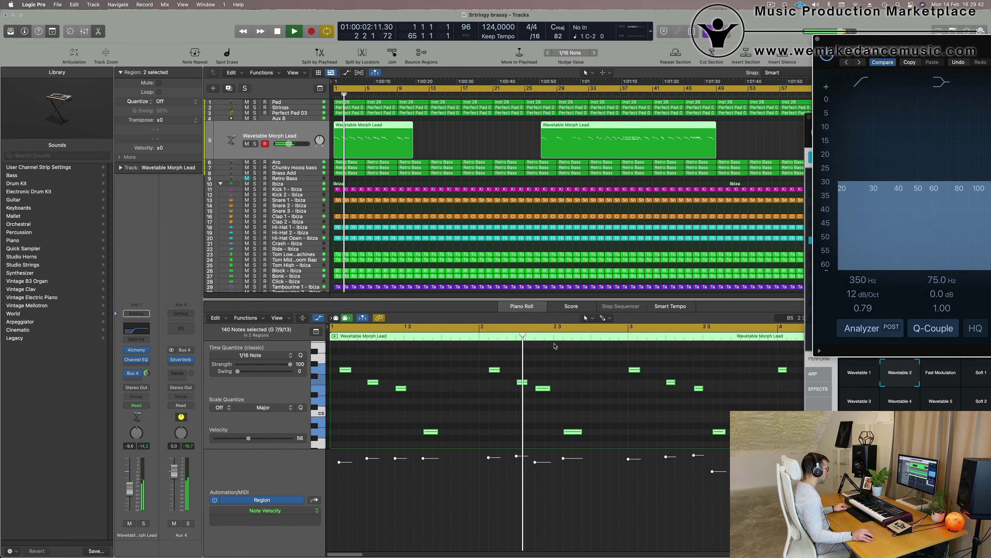
{"action": "key", "text": "space"}
{"action": "key", "text": "space"}
{"action": "scroll", "coordinate": [416, 401], "scroll_direction": "down", "scroll_amount": 1}
{"action": "key", "text": "space"}
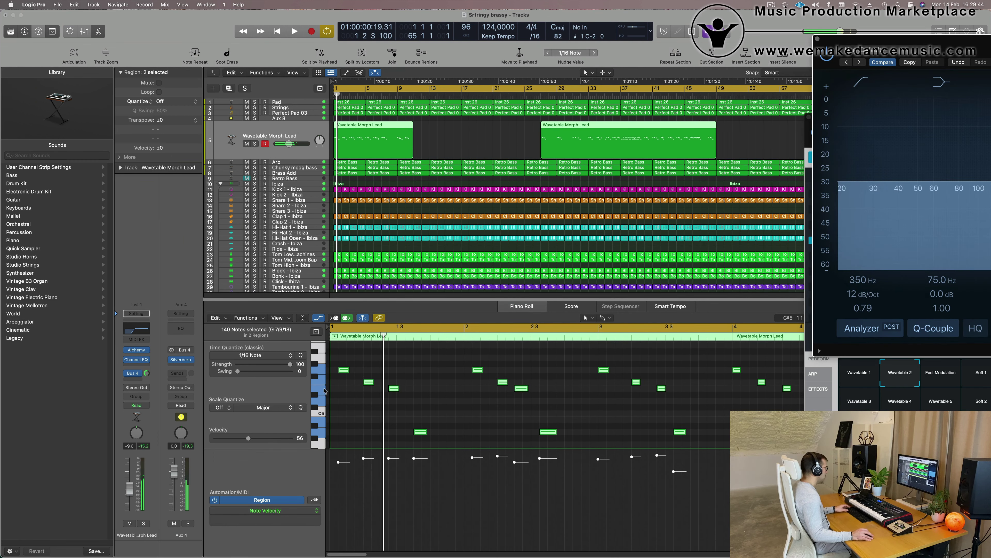
Step: Try to shift the lead's first G5 note to the very start of bar 1 and play it back
{"action": "left_click", "coordinate": [343, 378]}
{"action": "left_click_drag", "start_coordinate": [341, 374], "coordinate": [340, 373]}
{"action": "key", "text": "space"}
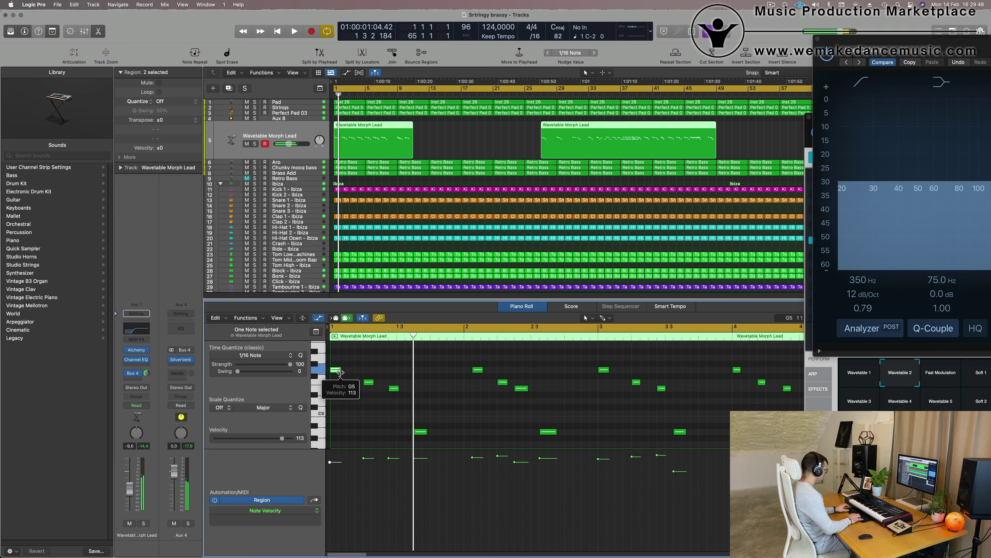
{"action": "key", "text": "space"}
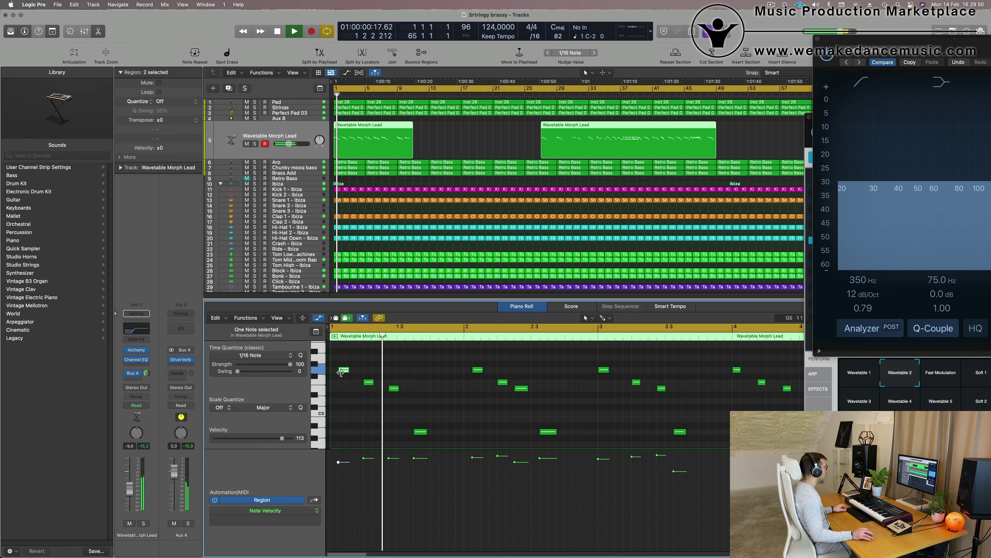
Step: Play back the opening lead region and select its notes from bar 2 to about bar 5 for comparison
{"action": "scroll", "coordinate": [370, 353], "scroll_direction": "down", "scroll_amount": 2}
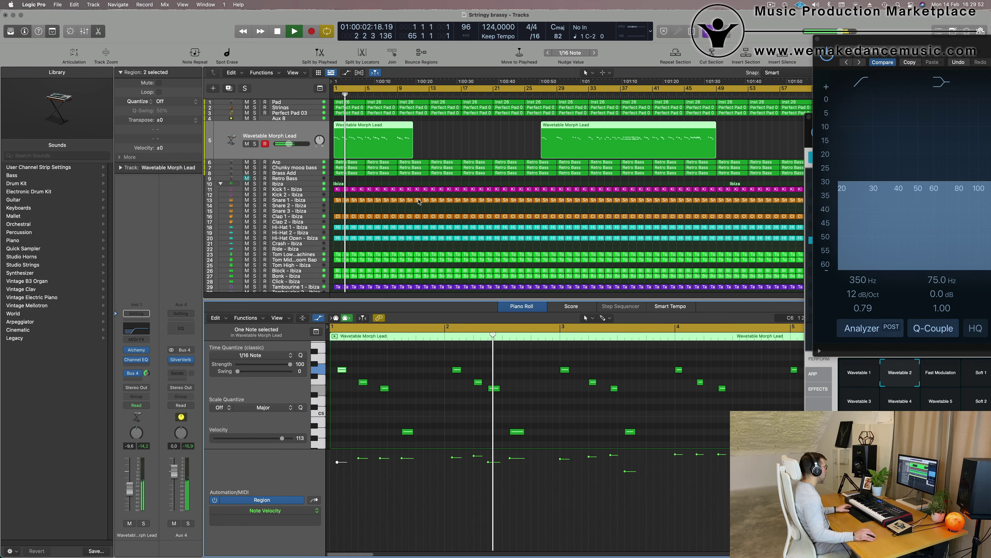
{"action": "key", "text": "space"}
{"action": "key", "text": "space"}
{"action": "scroll", "coordinate": [420, 374], "scroll_direction": "down", "scroll_amount": 4}
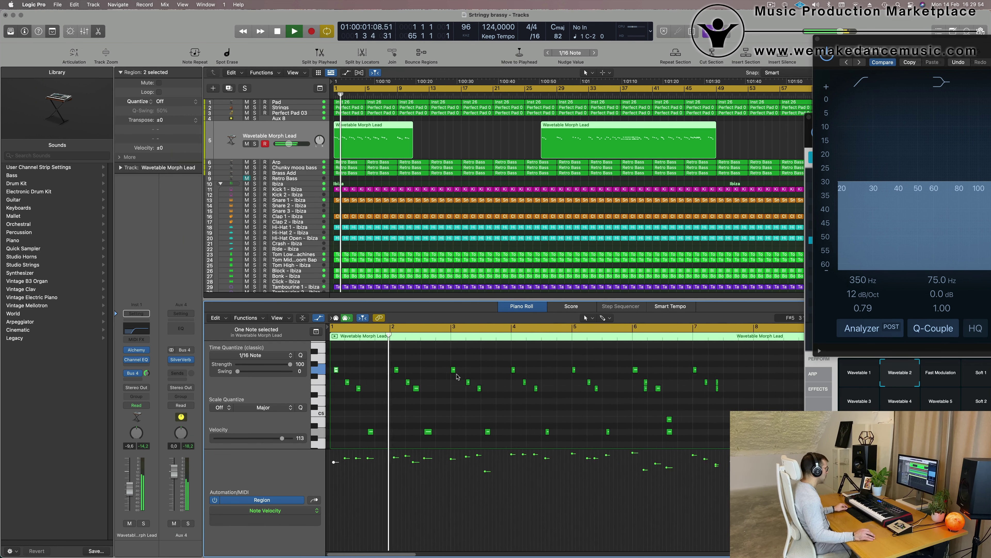
{"action": "left_click_drag", "start_coordinate": [384, 361], "coordinate": [535, 417]}
{"action": "key", "text": "space"}
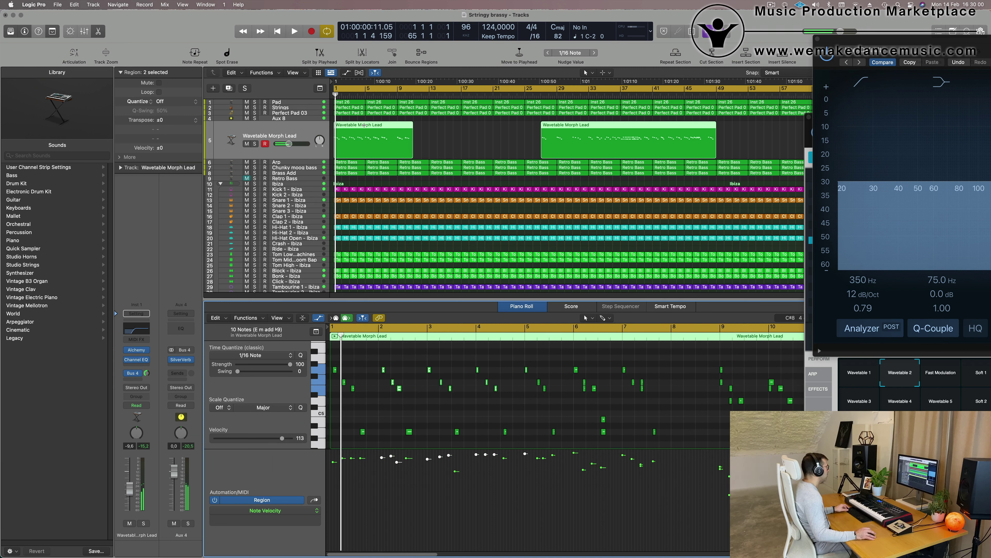
Step: Cut the opening lead region down to bars 1 to 4 and delete all its notes after bar 1
{"action": "double_click", "coordinate": [365, 125], "text": "super"}
{"action": "key", "text": "Delete"}
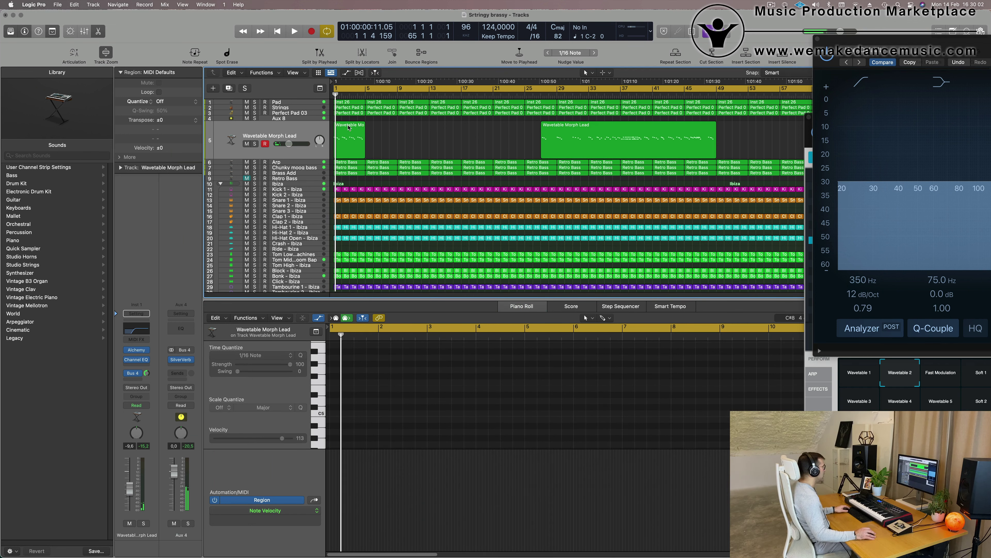
{"action": "left_click", "coordinate": [348, 125]}
{"action": "scroll", "coordinate": [434, 401], "scroll_direction": "down", "scroll_amount": 2}
{"action": "left_click_drag", "start_coordinate": [377, 366], "coordinate": [513, 451]}
{"action": "key", "text": "Delete"}
{"action": "key", "text": "space"}
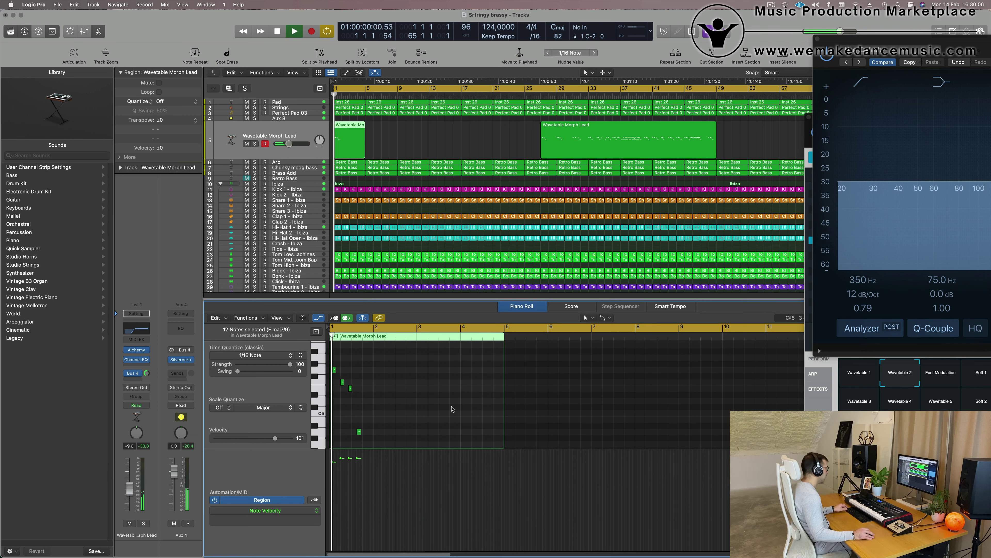
Step: Play back the remaining phrase and copy its four notes from bar 1 to bar 3
{"action": "scroll", "coordinate": [457, 410], "scroll_direction": "up", "scroll_amount": 5}
{"action": "scroll", "coordinate": [429, 391], "scroll_direction": "down", "scroll_amount": 4}
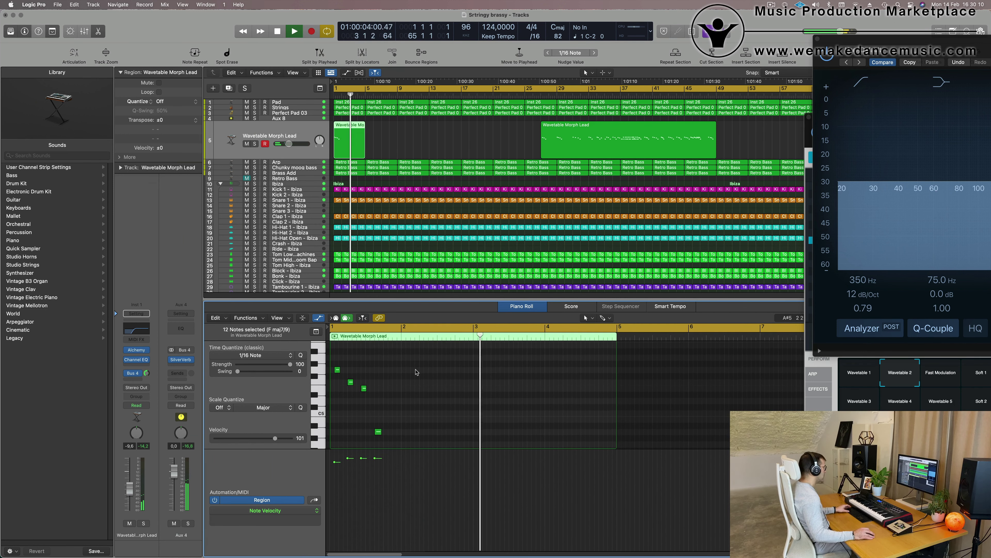
{"action": "key", "text": "space"}
{"action": "left_click_drag", "start_coordinate": [419, 366], "coordinate": [341, 432]}
{"action": "scroll", "coordinate": [419, 422], "scroll_direction": "up", "scroll_amount": 3}
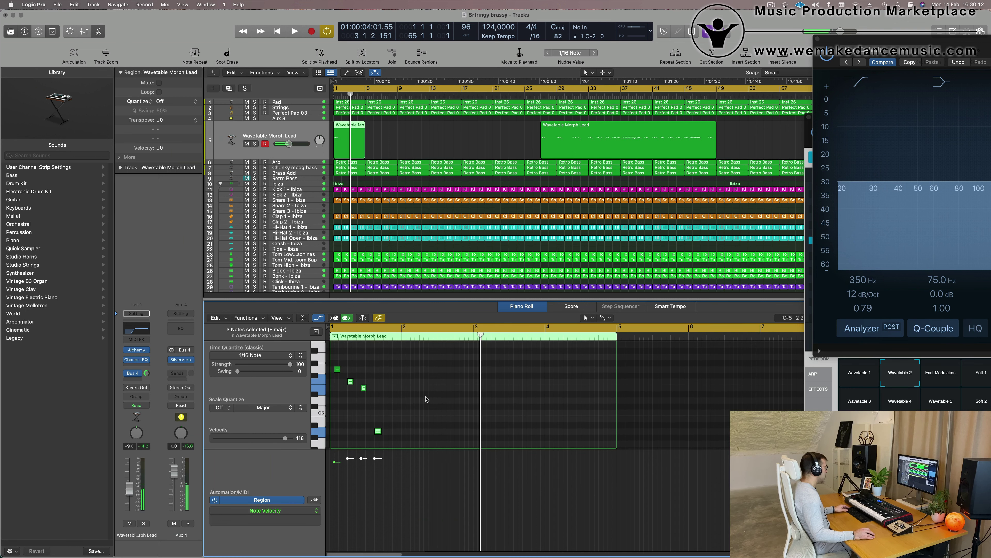
{"action": "left_click_drag", "start_coordinate": [419, 437], "coordinate": [482, 369]}
{"action": "key", "text": "space"}
{"action": "key", "text": "super+Left"}
{"action": "key", "text": "super+Left"}
{"action": "key", "text": "super+Left"}
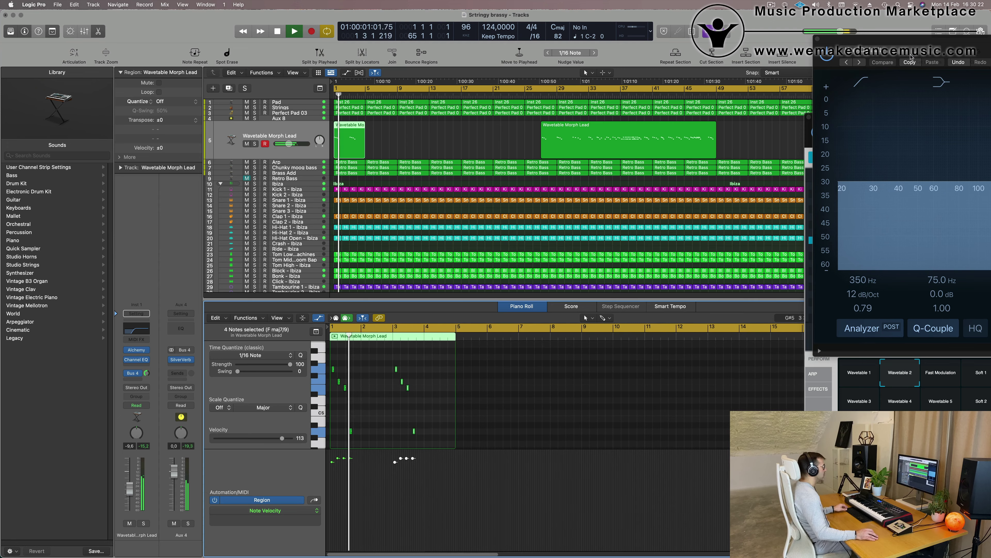
Step: Close the Channel EQ window and raise the lead track's volume to -8.6 dB
{"action": "left_click_drag", "start_coordinate": [820, 39], "coordinate": [377, 164]}
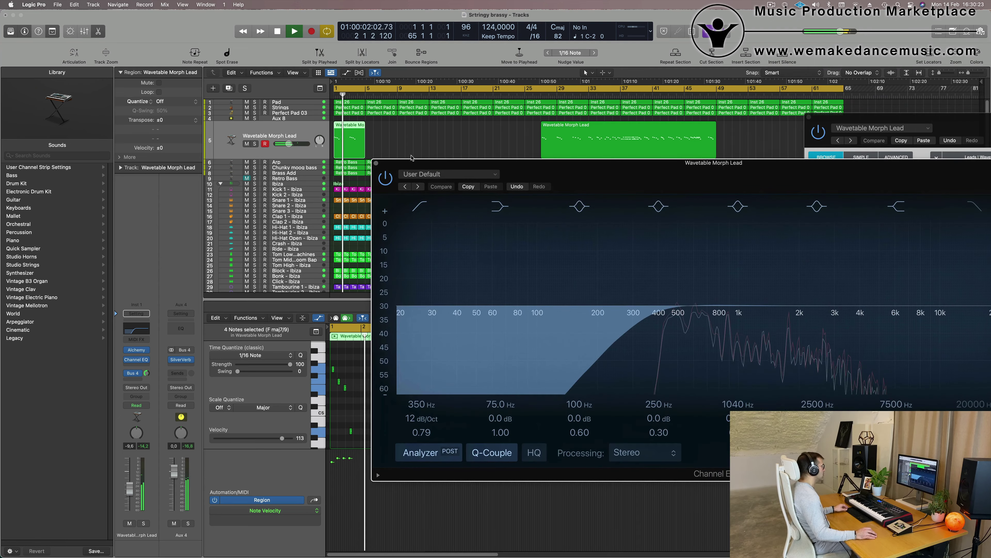
{"action": "left_click", "coordinate": [377, 163]}
{"action": "left_click_drag", "start_coordinate": [954, 121], "coordinate": [544, 133]}
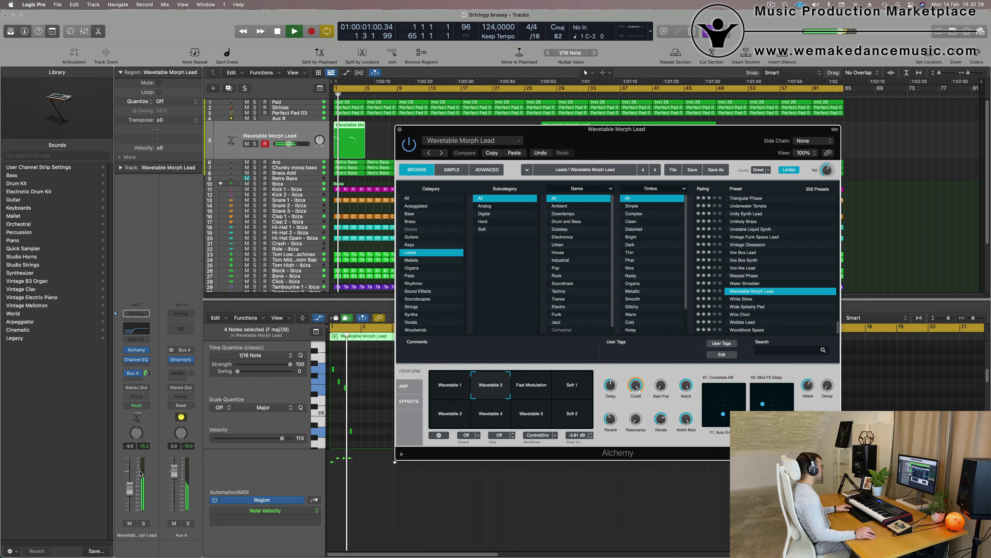
Step: Switch Alchemy to the Fast Modulation variation and move its window below the lead regions
{"action": "left_click", "coordinate": [533, 386]}
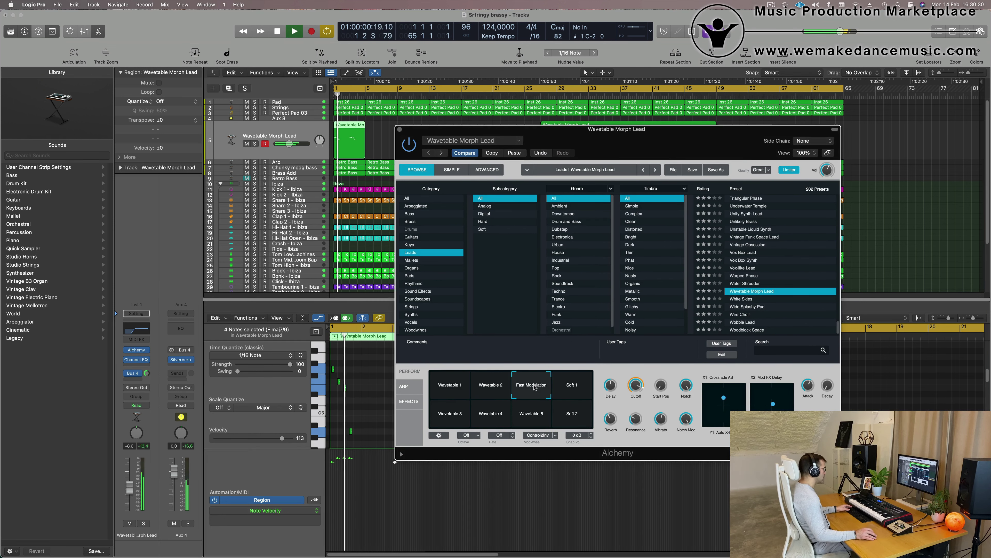
{"action": "left_click_drag", "start_coordinate": [617, 131], "coordinate": [571, 267]}
Step: Delete the long lead region at about bar 27 and repeat the four-bar lead region until it fills up to bar 65
{"action": "left_click", "coordinate": [633, 153]}
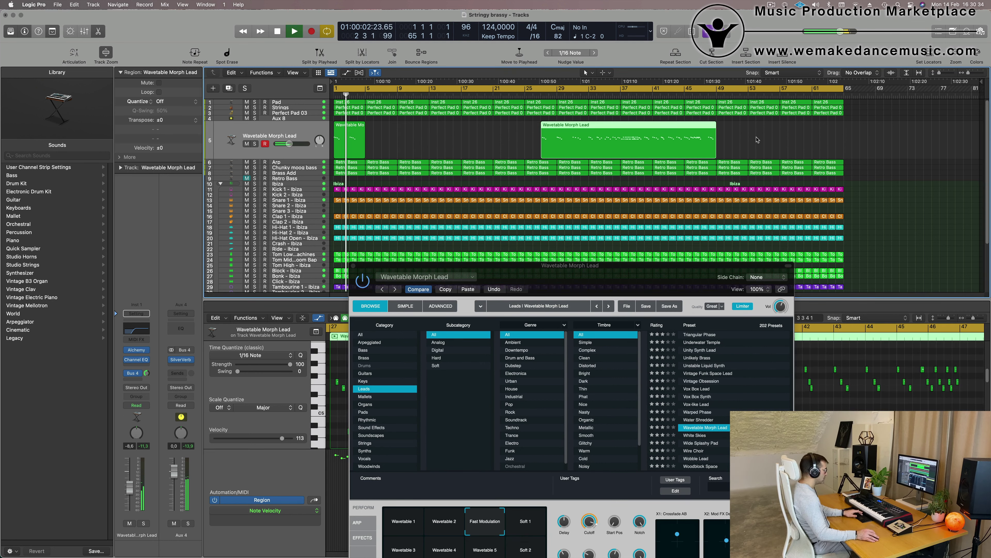
{"action": "key", "text": "Delete"}
{"action": "left_click", "coordinate": [348, 130]}
{"action": "key", "text": "super+r"}
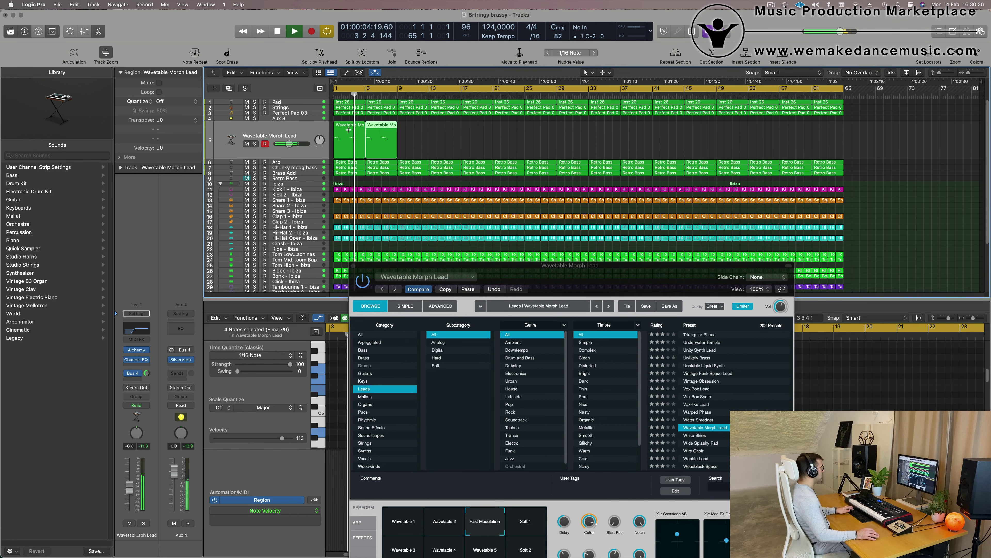
{"action": "key", "text": "super+r"}
{"action": "key", "text": "super+r"}
{"action": "key", "text": "super+r"}
{"action": "key", "text": "super+r"}
{"action": "key", "text": "super+r"}
{"action": "key", "text": "super+r"}
{"action": "key", "text": "super+r"}
{"action": "key", "text": "super+r"}
{"action": "key", "text": "super+r"}
{"action": "key", "text": "super+r"}
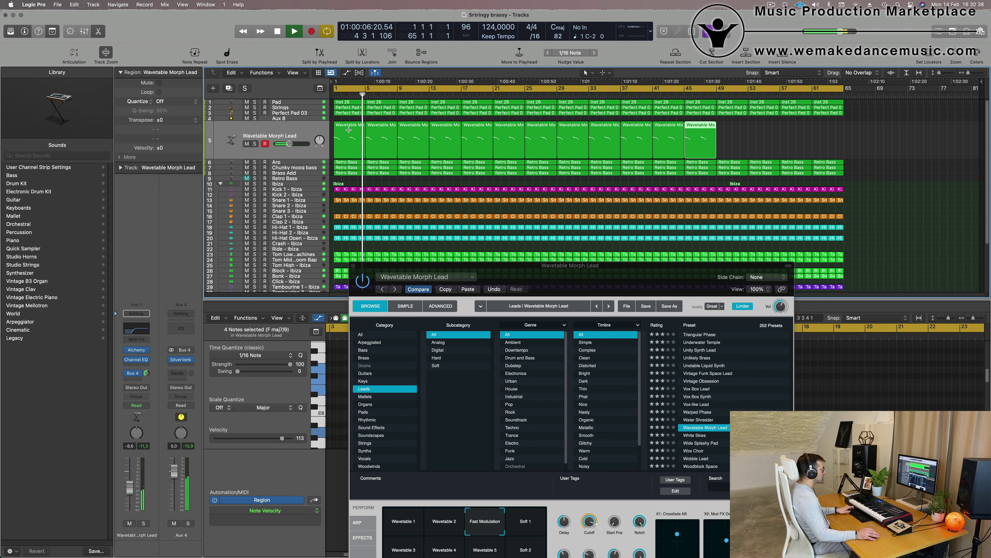
{"action": "key", "text": "super+r"}
{"action": "key", "text": "super+r"}
{"action": "key", "text": "super+r"}
{"action": "key", "text": "super+r"}
{"action": "key", "text": "super+r"}
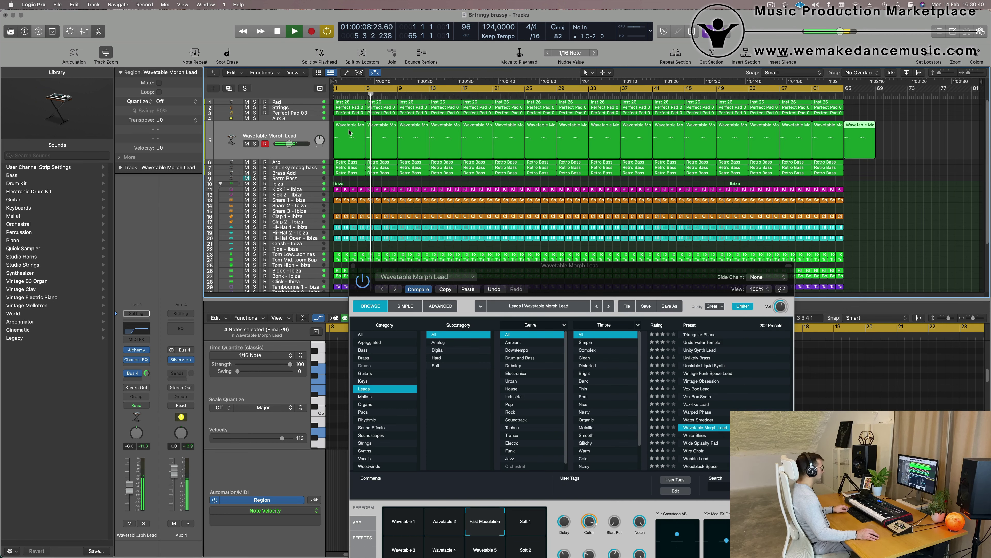
{"action": "key", "text": "super+z"}
Step: Audition Alchemy's Soft 1, Wavetable 3, Wavetable 4, Wavetable 5 and Soft 2 variations during playback, returning to Wavetable 2
{"action": "key", "text": "space"}
{"action": "key", "text": "space"}
{"action": "left_click_drag", "start_coordinate": [571, 287], "coordinate": [557, 135]}
{"action": "key", "text": "space"}
{"action": "key", "text": "space"}
{"action": "left_click", "coordinate": [513, 370]}
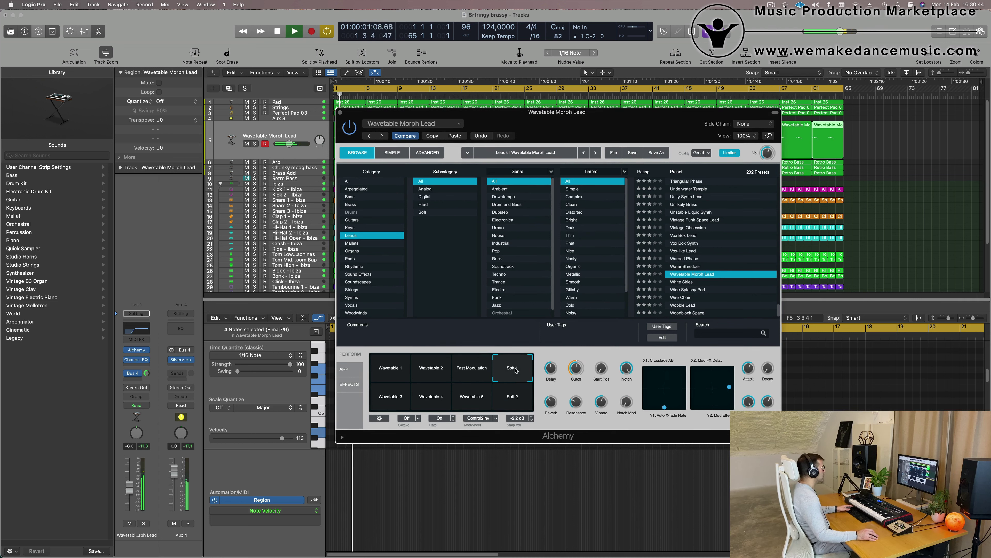
{"action": "key", "text": "space"}
{"action": "left_click", "coordinate": [405, 398]}
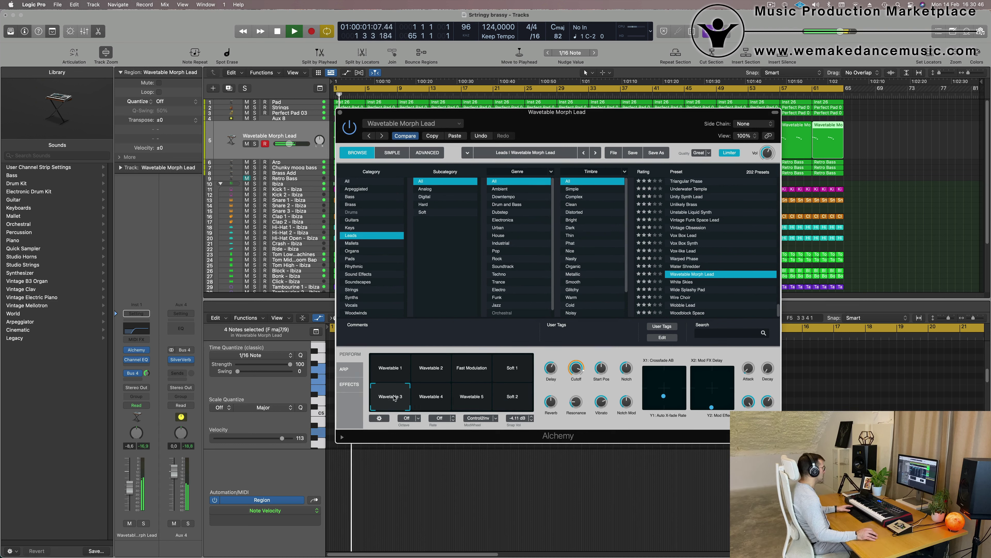
{"action": "left_click", "coordinate": [430, 398]}
{"action": "key", "text": "space"}
{"action": "key", "text": "space"}
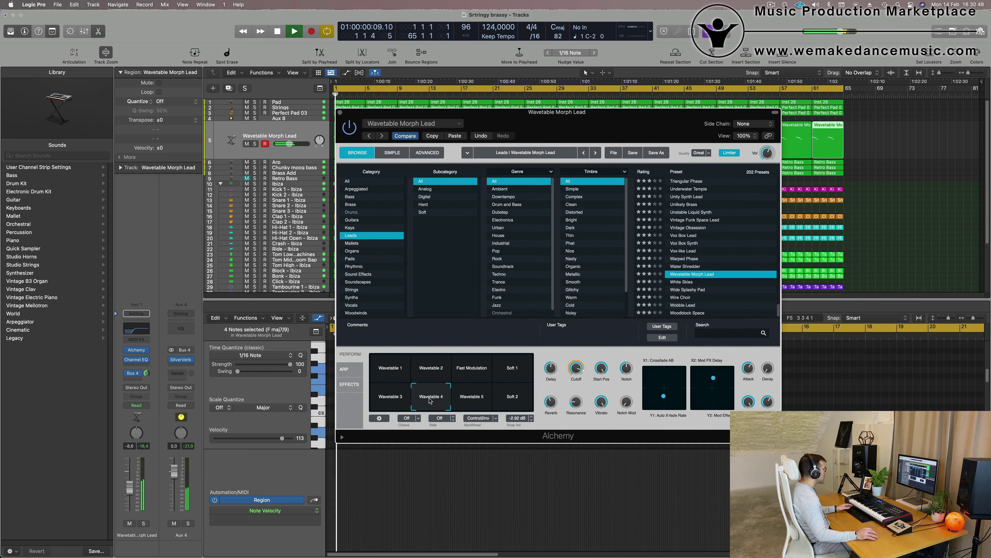
{"action": "left_click", "coordinate": [476, 398]}
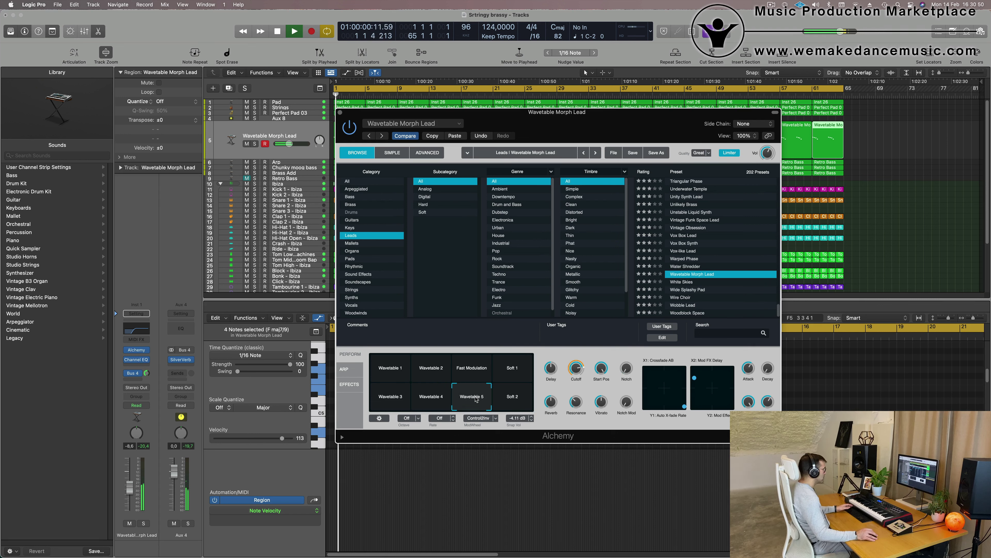
{"action": "left_click", "coordinate": [516, 400]}
{"action": "left_click", "coordinate": [428, 377]}
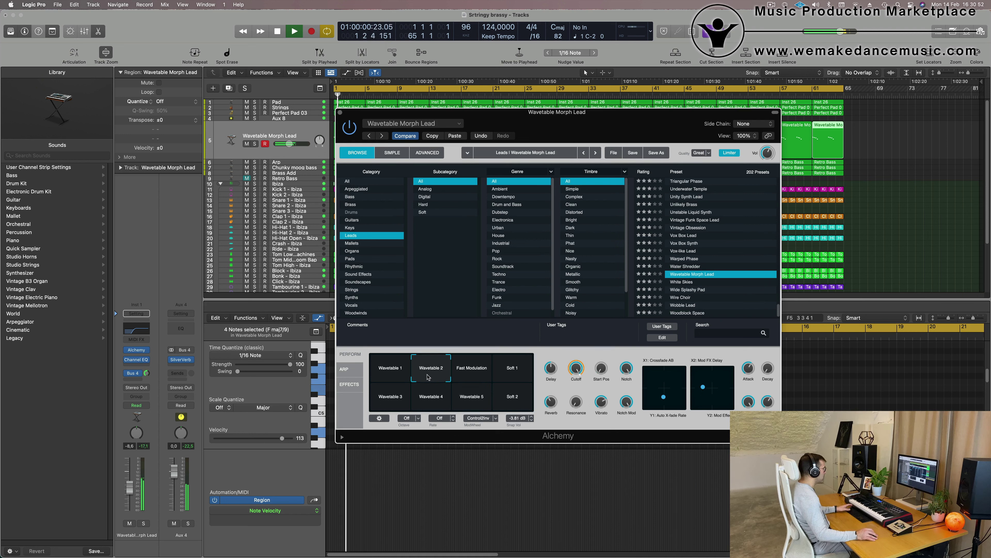
Step: Switch Alchemy to the Fast Modulation variation and lower the lead track's volume to -10.6 dB during playback
{"action": "left_click", "coordinate": [465, 373]}
{"action": "key", "text": "space"}
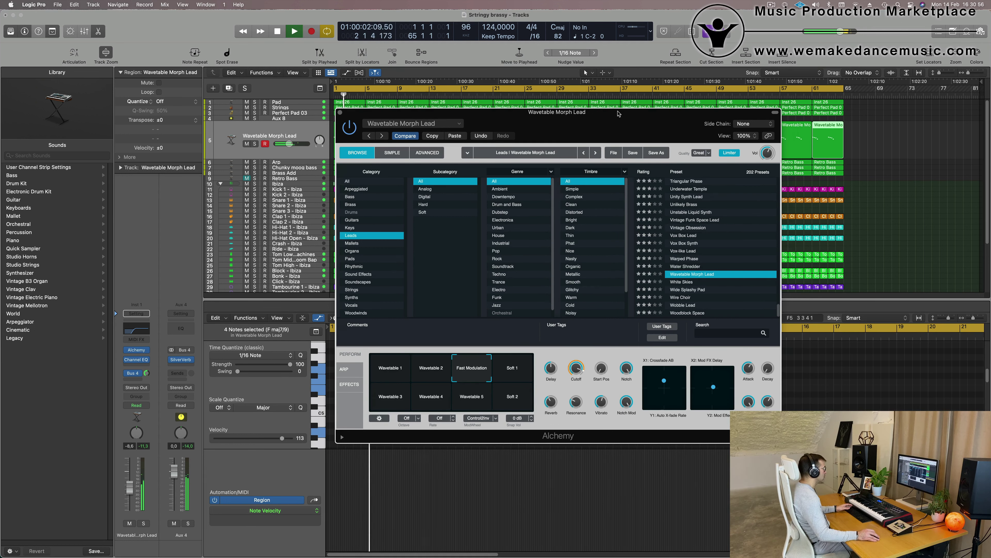
{"action": "left_click_drag", "start_coordinate": [618, 114], "coordinate": [712, 74]}
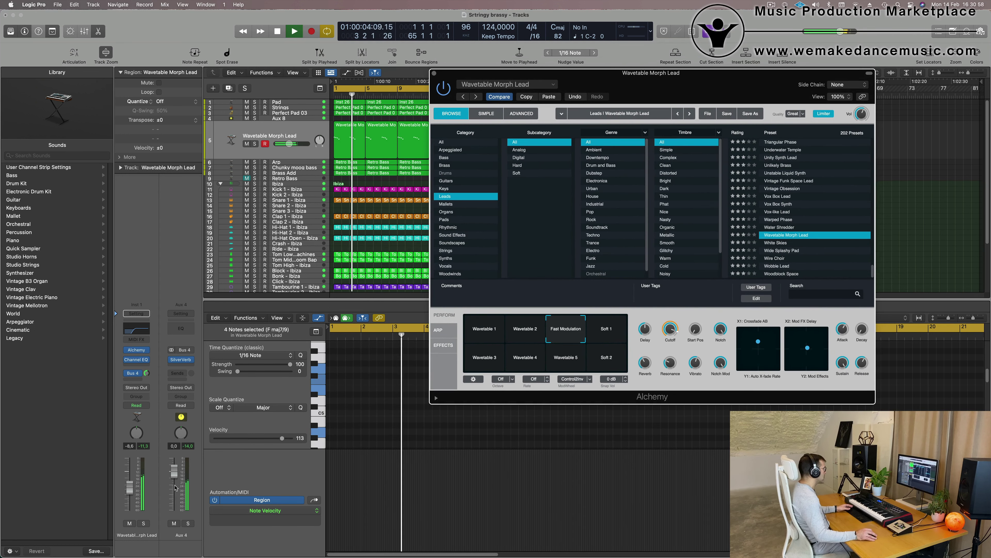
{"action": "left_click_drag", "start_coordinate": [130, 490], "coordinate": [130, 494]}
{"action": "key", "text": "Return"}
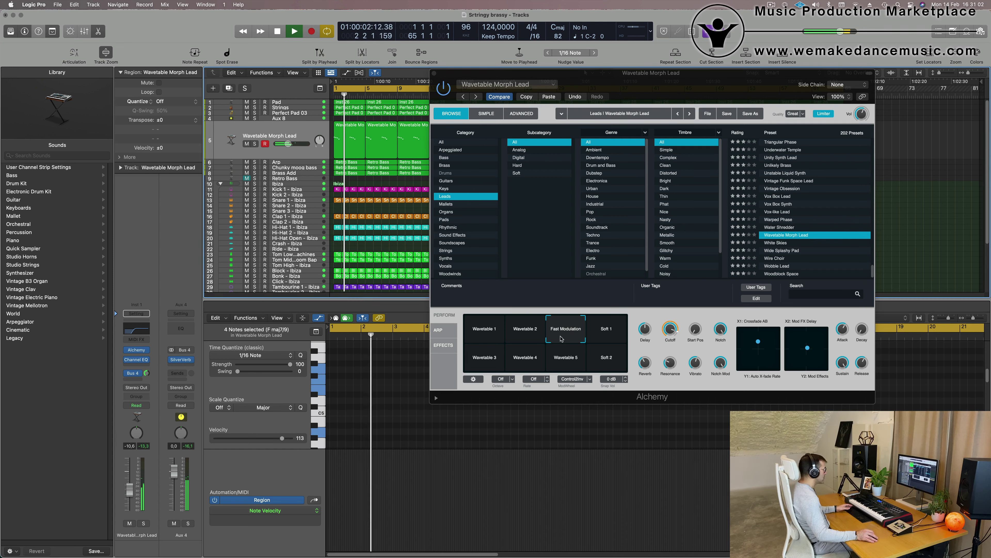
Step: Move the Alchemy window off the opening lead regions and set its Cutoff to about 79.6% while replaying the first bars
{"action": "left_click_drag", "start_coordinate": [674, 334], "coordinate": [675, 308]}
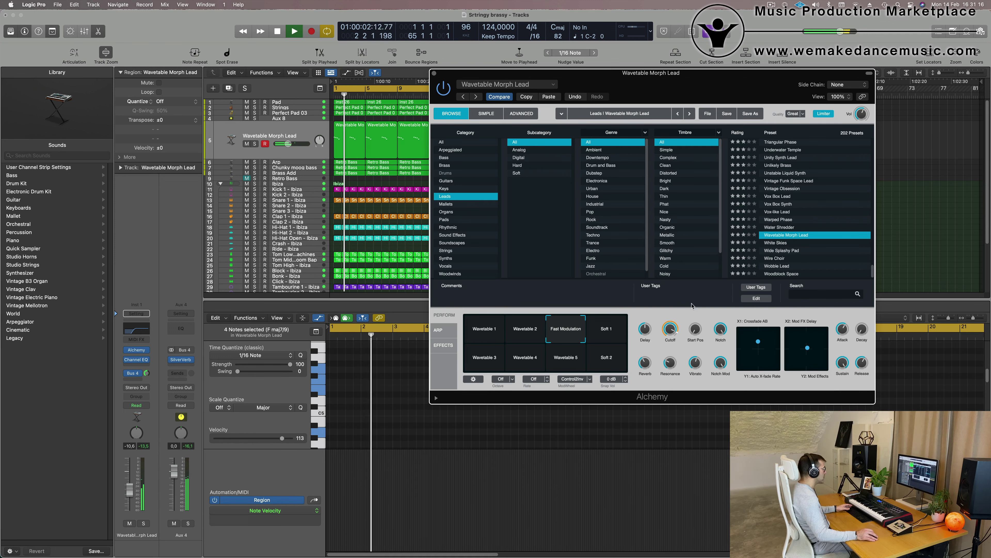
{"action": "left_click_drag", "start_coordinate": [707, 88], "coordinate": [752, 93]}
{"action": "left_click_drag", "start_coordinate": [515, 166], "coordinate": [688, 146]}
{"action": "key", "text": "space"}
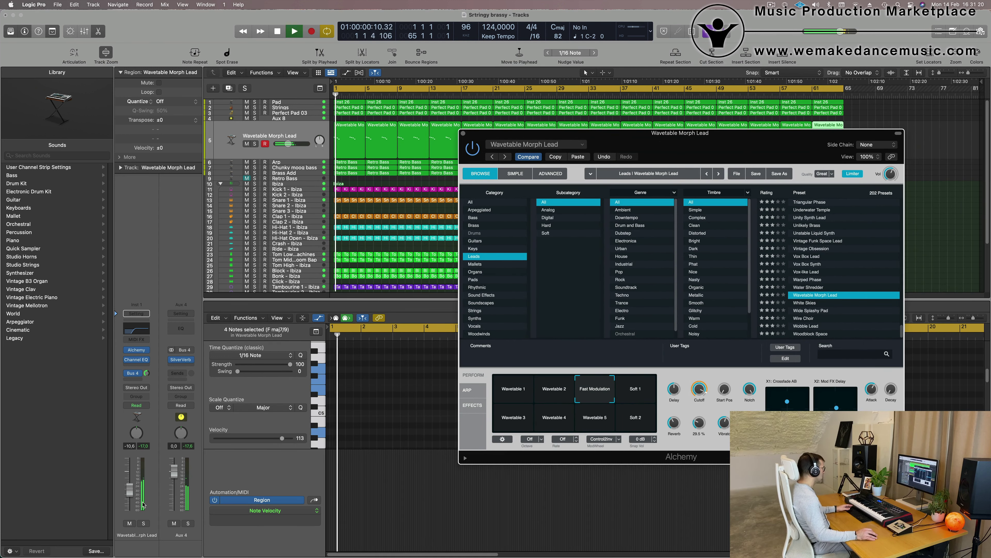
{"action": "key", "text": "space"}
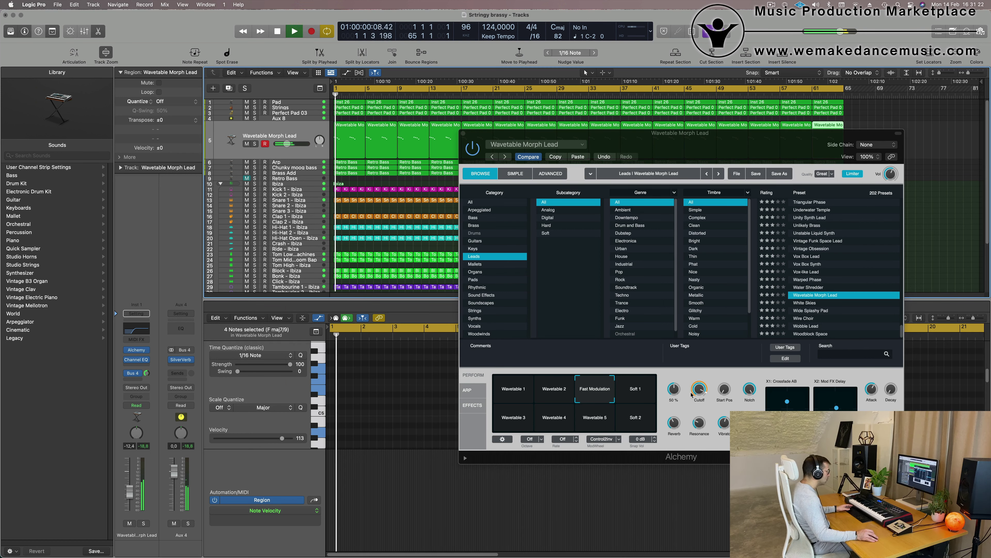
{"action": "left_click_drag", "start_coordinate": [699, 389], "coordinate": [700, 394]}
{"action": "key", "text": "space"}
{"action": "key", "text": "space"}
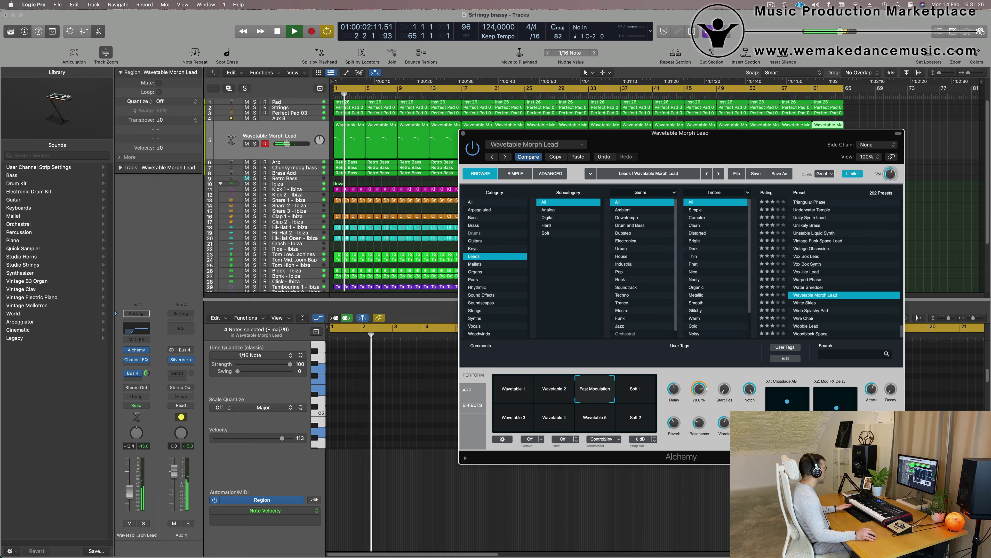
Step: Set the lead track's volume to -11.8 dB and close the Alchemy window
{"action": "left_click_drag", "start_coordinate": [130, 497], "coordinate": [130, 494]}
{"action": "left_click_drag", "start_coordinate": [559, 131], "coordinate": [484, 167]}
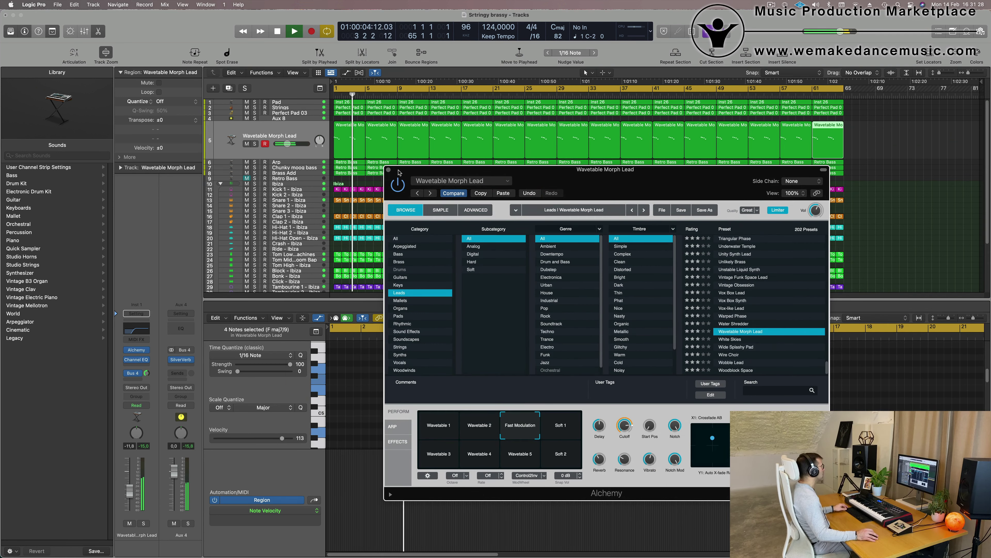
{"action": "left_click", "coordinate": [388, 169]}
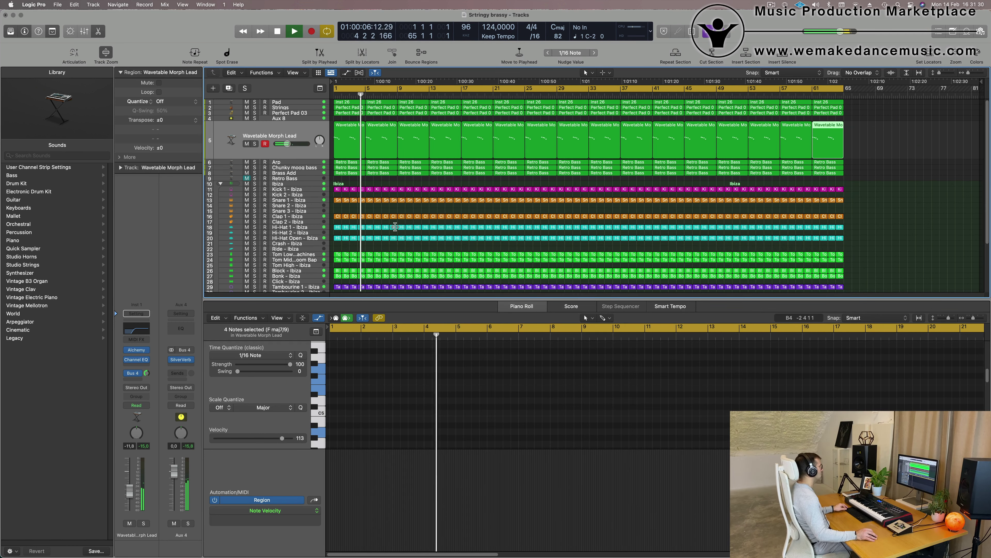
{"action": "scroll", "coordinate": [394, 225], "scroll_direction": "up", "scroll_amount": 2}
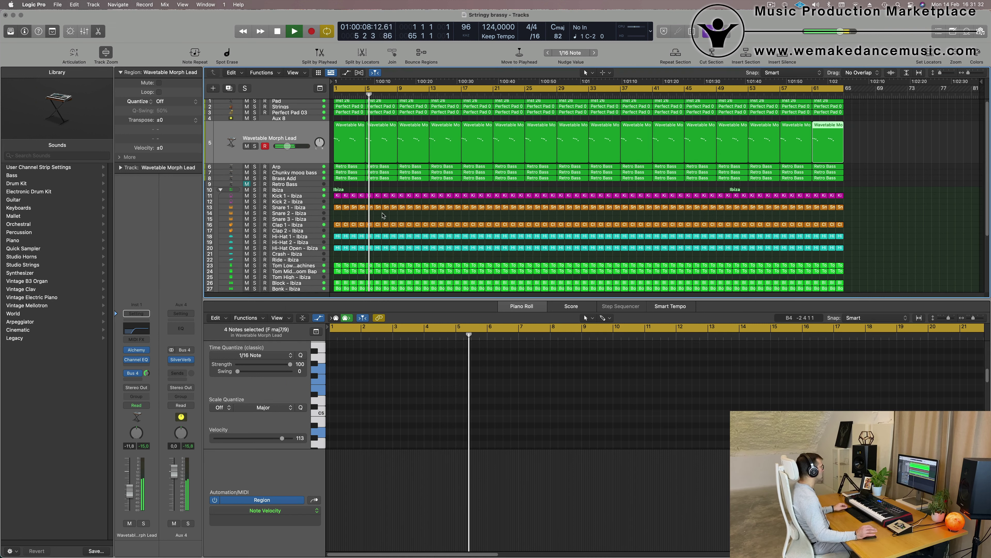
{"action": "scroll", "coordinate": [384, 216], "scroll_direction": "up", "scroll_amount": 1}
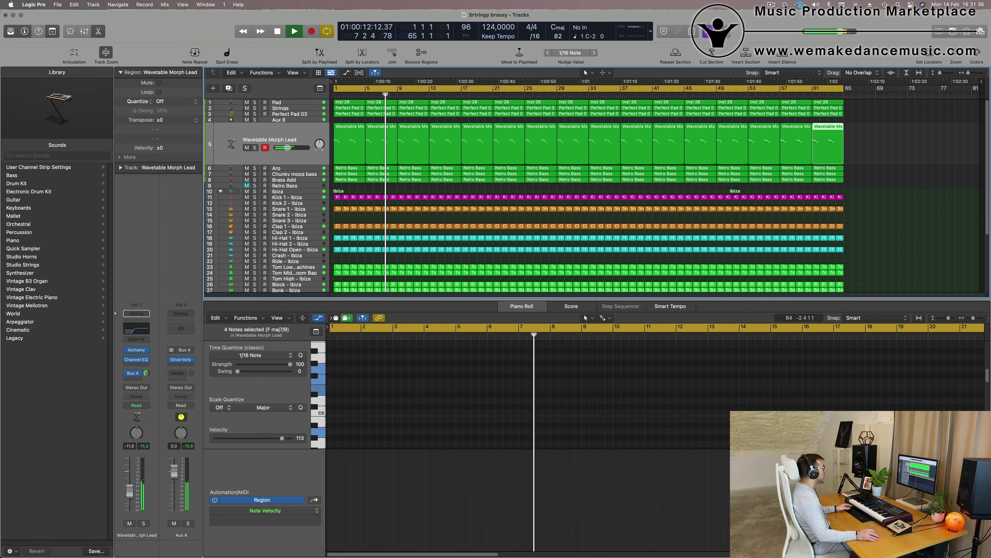
{"action": "left_click", "coordinate": [771, 5]}
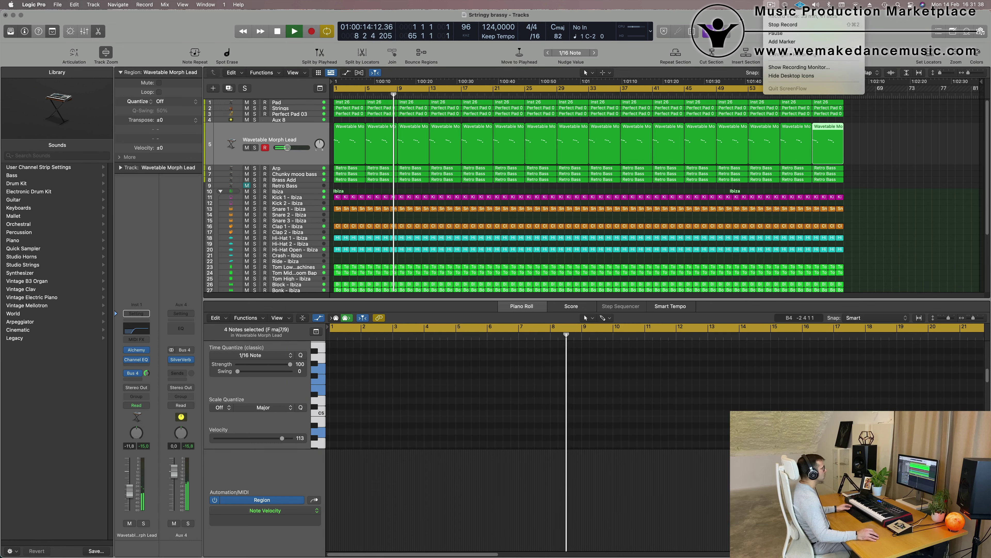
{"action": "left_click", "coordinate": [642, 55]}
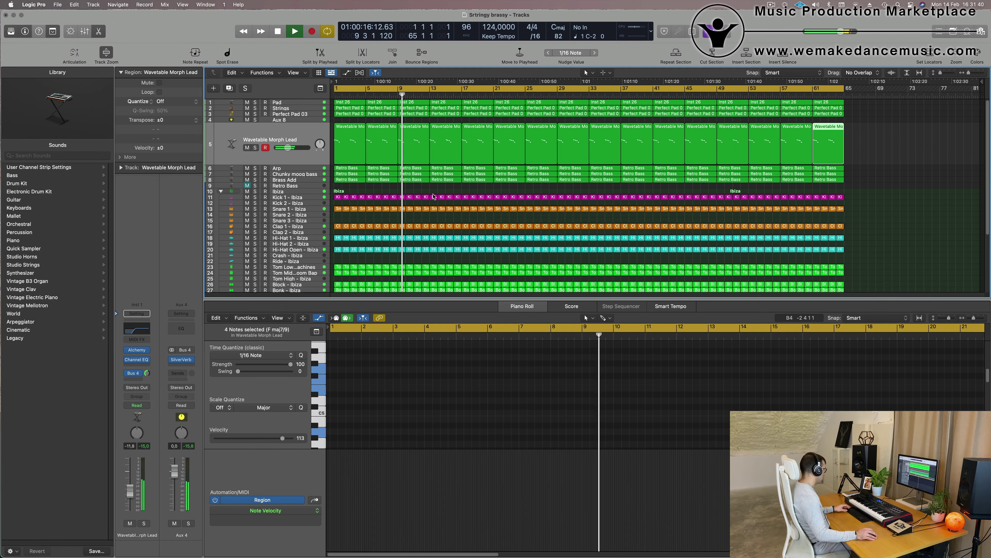